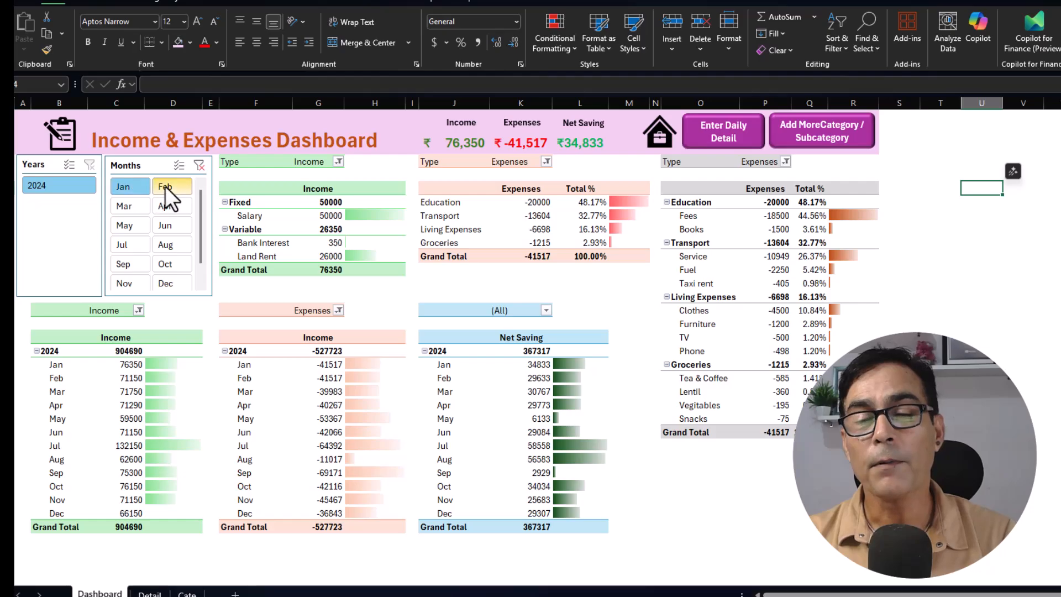
Select different months in the Months slicer to review how the dashboard figures change.
click(137, 205)
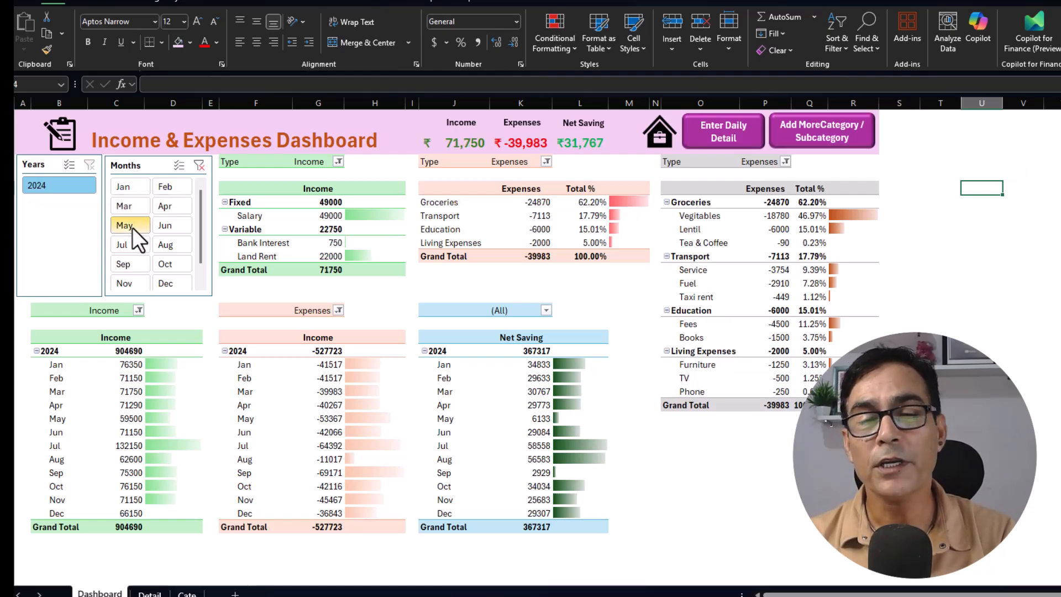
click(132, 228)
click(131, 243)
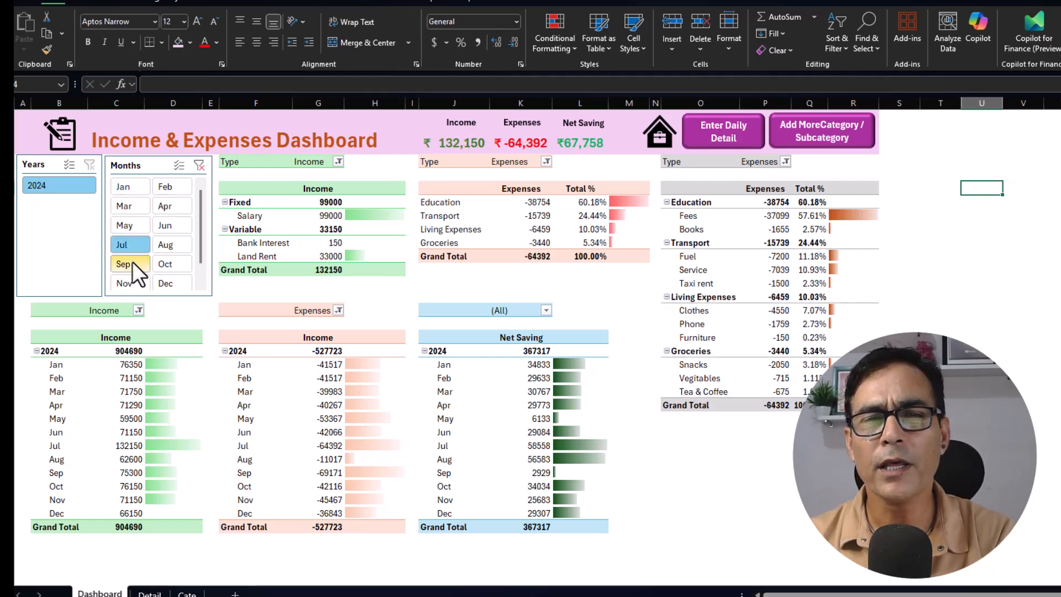
click(131, 262)
click(168, 243)
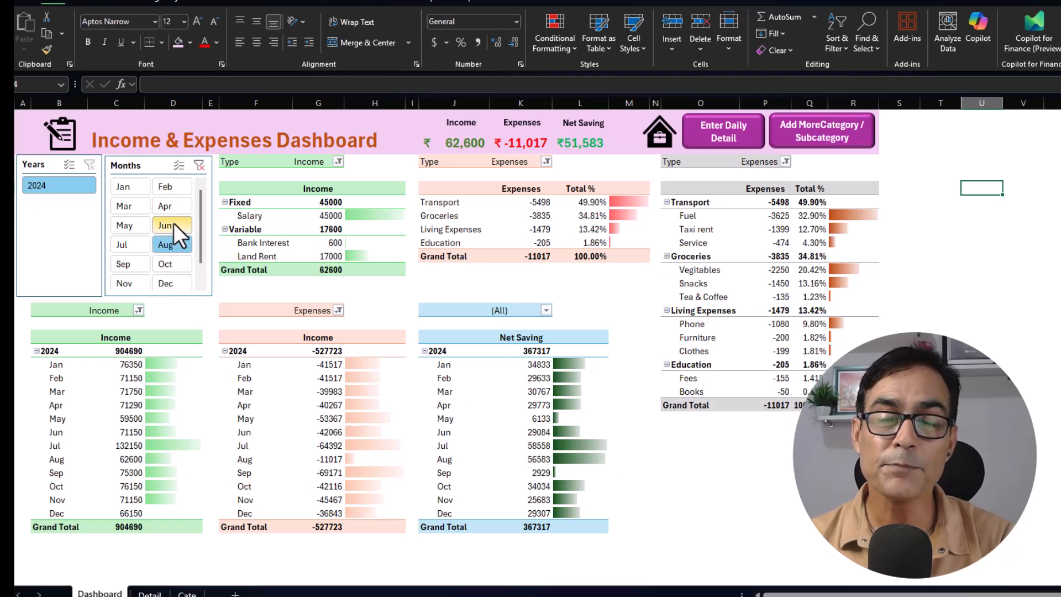
click(174, 224)
click(172, 264)
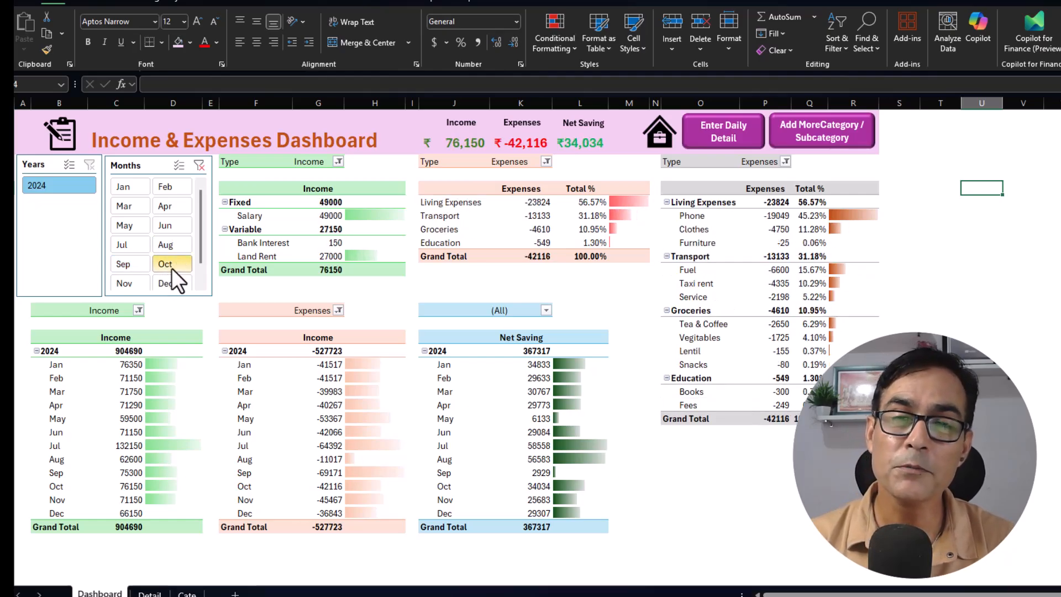
click(134, 283)
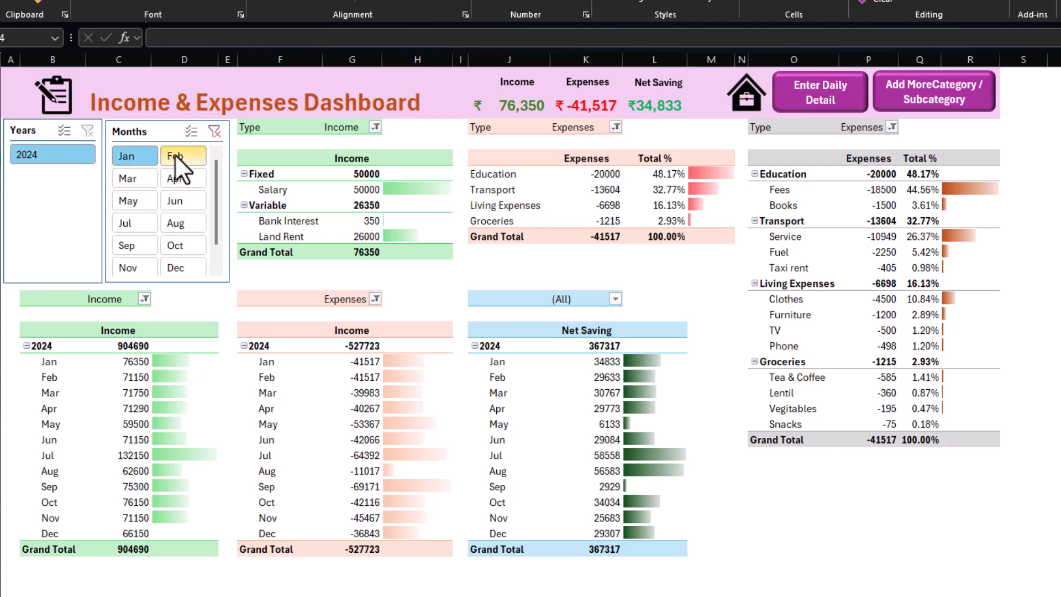
click(131, 180)
click(132, 202)
click(130, 245)
click(176, 223)
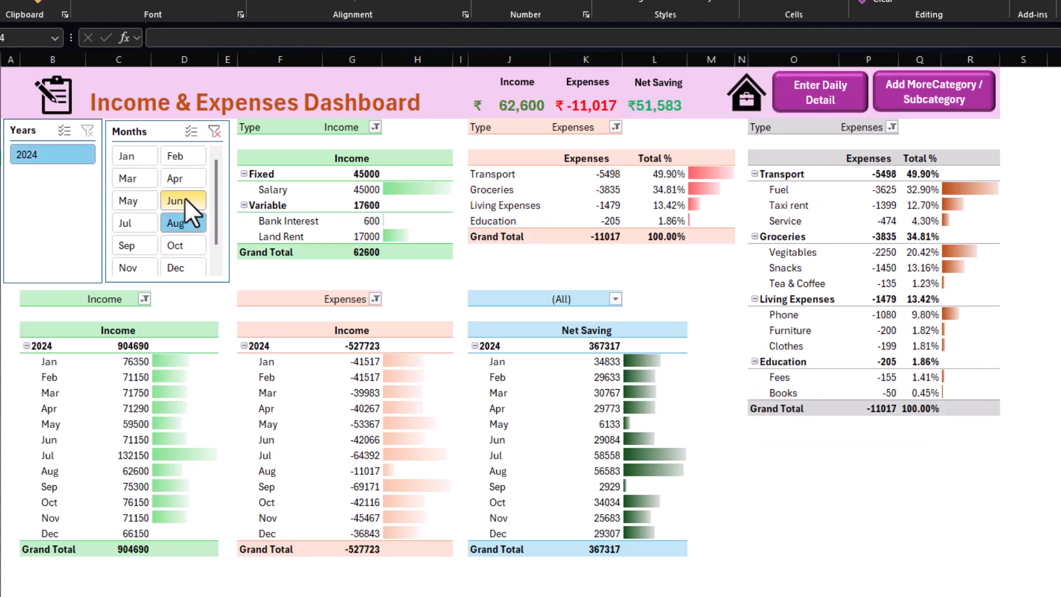
click(176, 245)
click(128, 267)
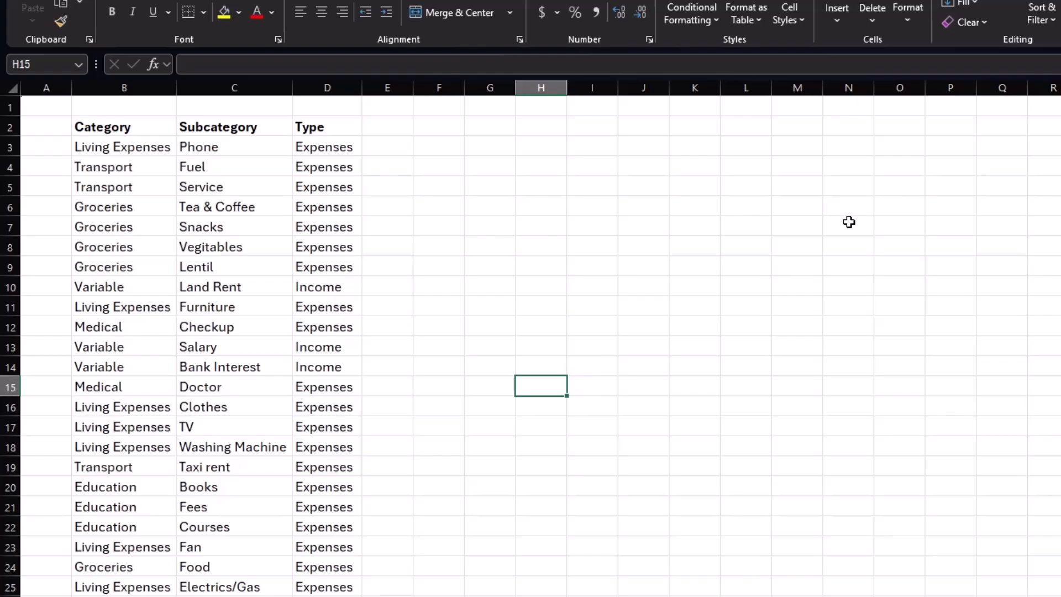
Convert the category list B2:D26 into a table with headers.
click(142, 148)
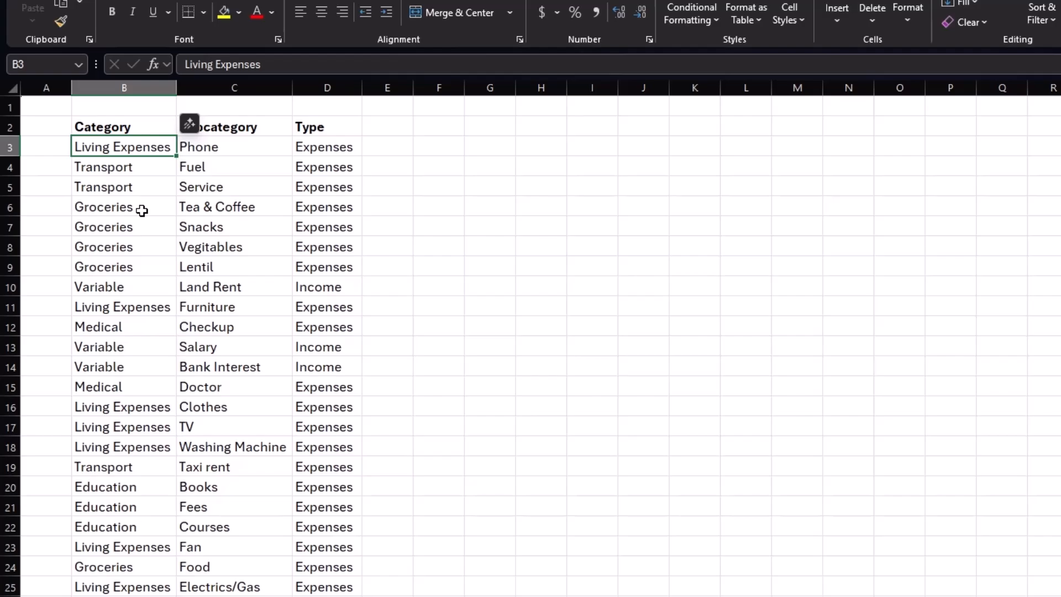
click(421, 165)
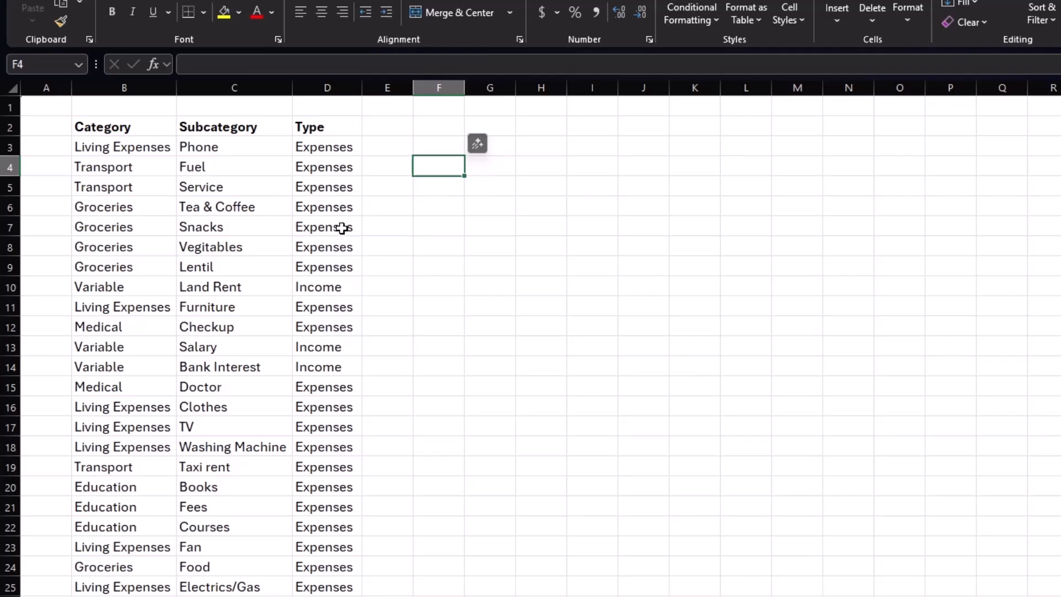
click(235, 252)
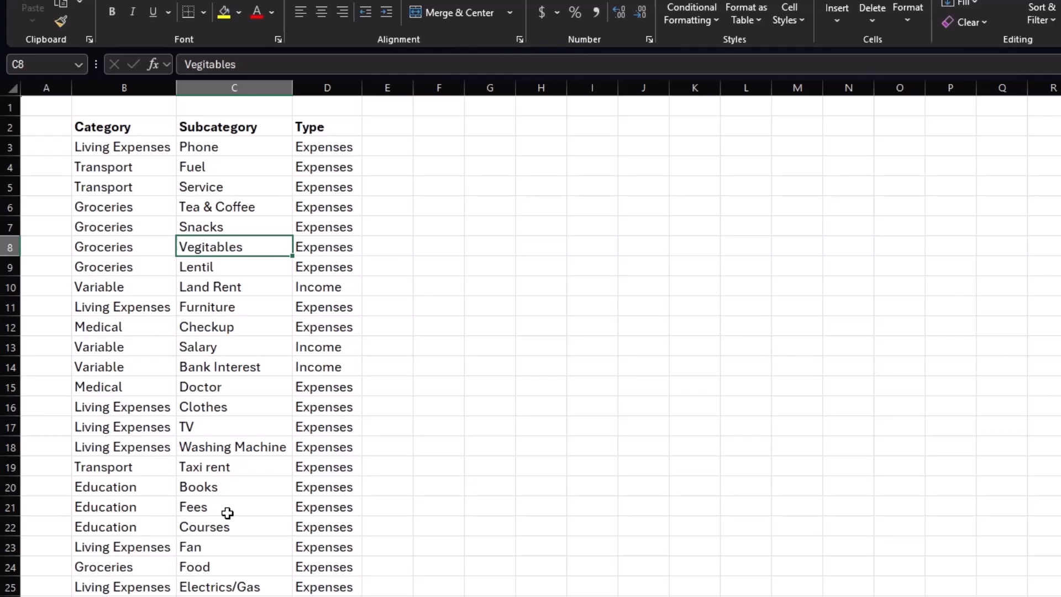
key(ctrl+t)
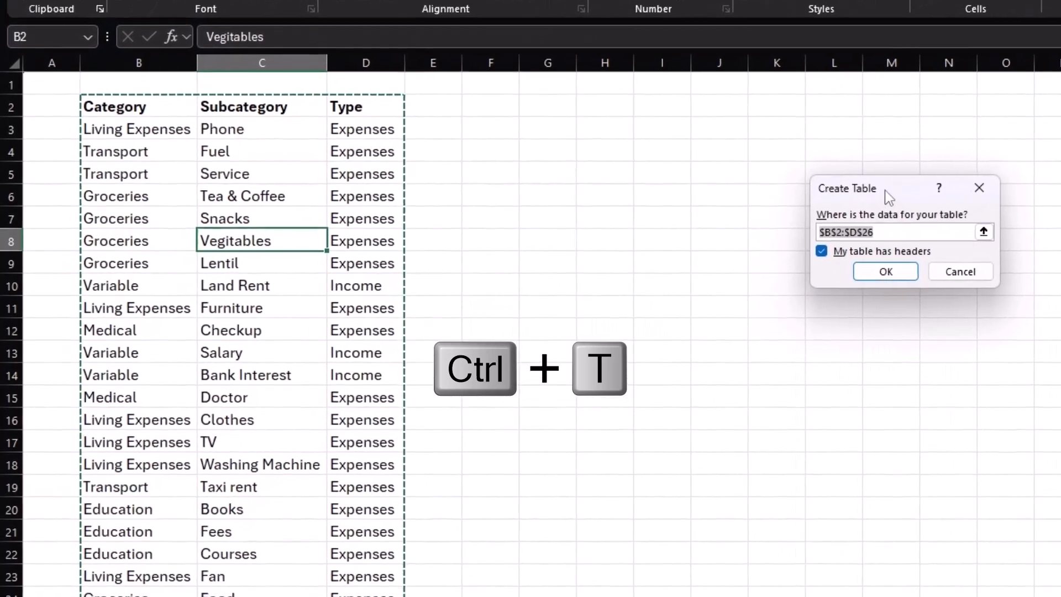
drag(818, 203, 497, 196)
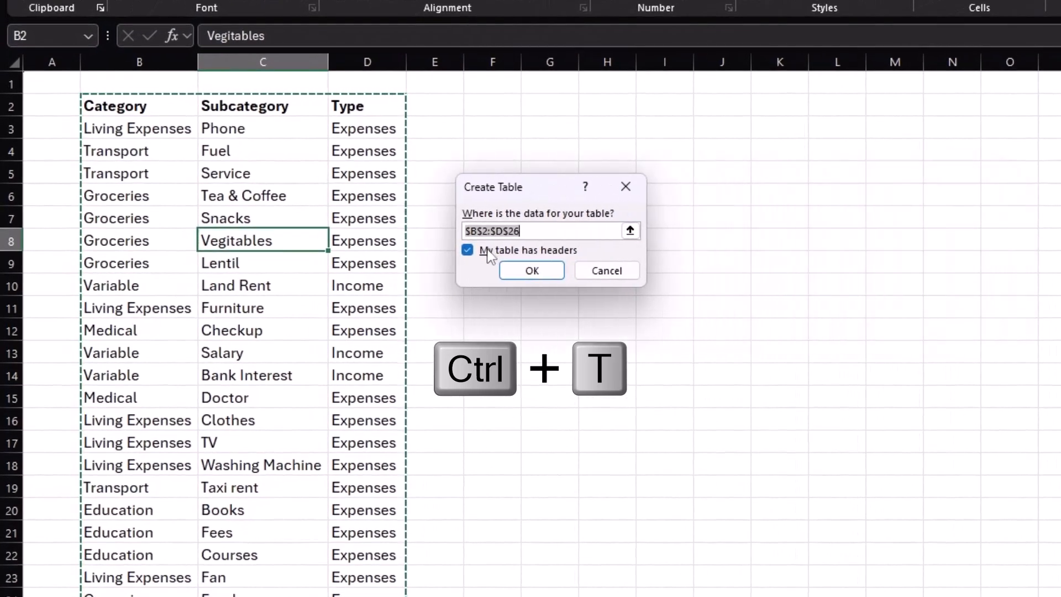
click(526, 272)
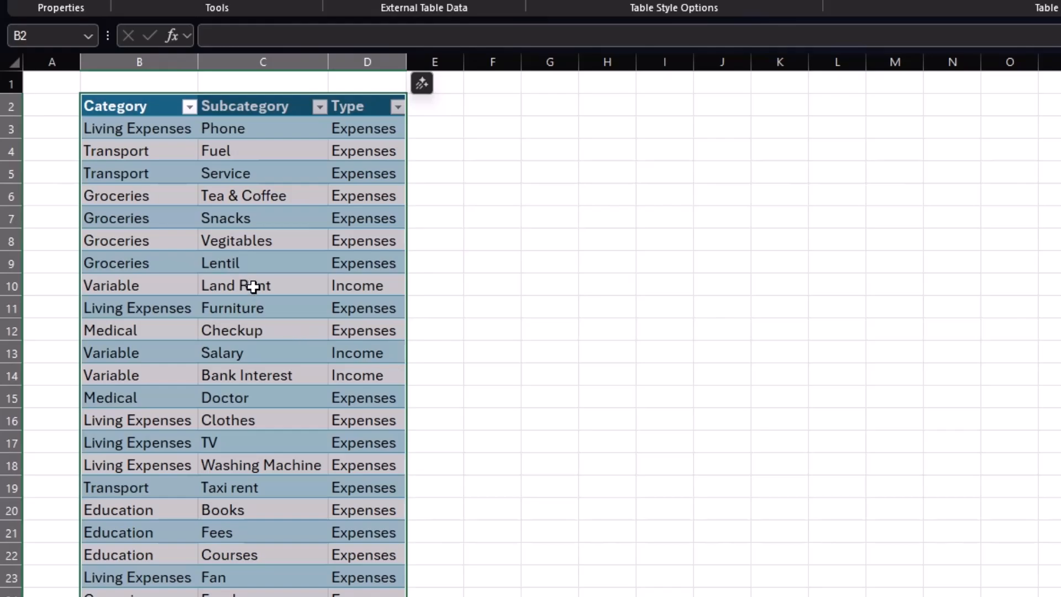
Name the category table Cate.
click(244, 198)
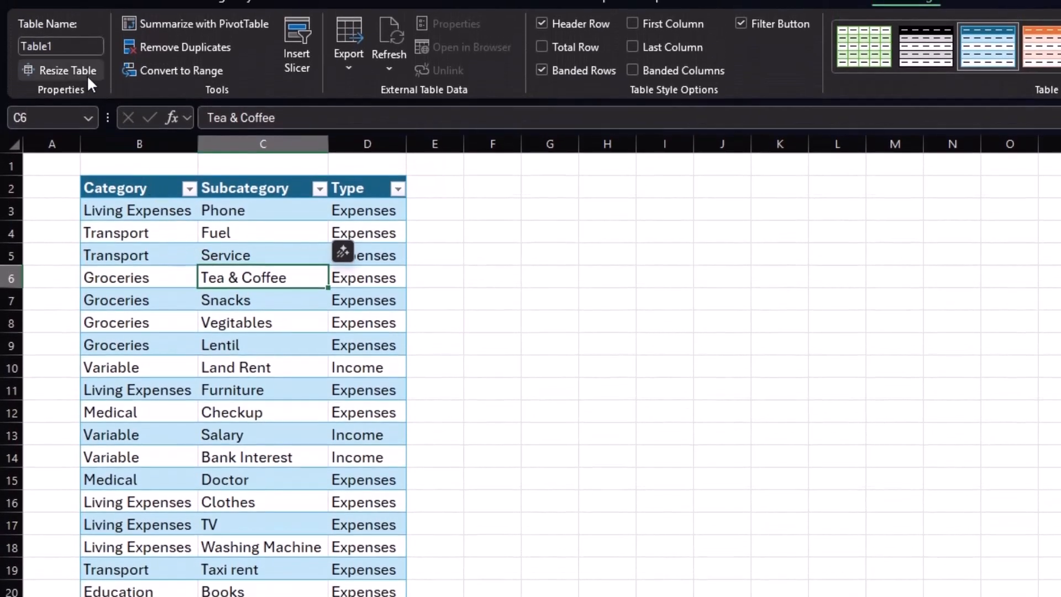
click(67, 50)
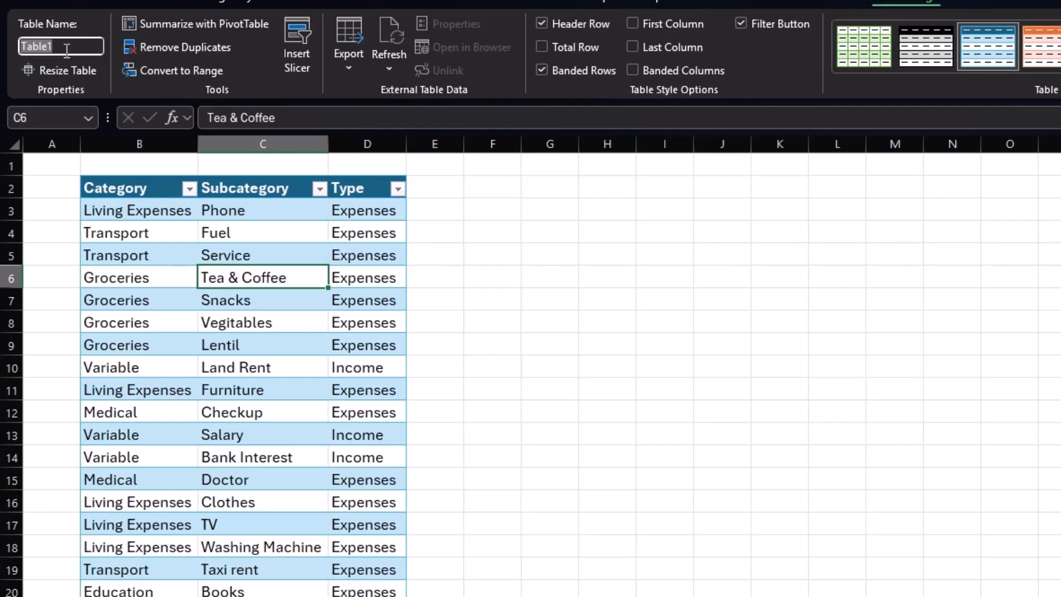
text(Cate)
key(Return)
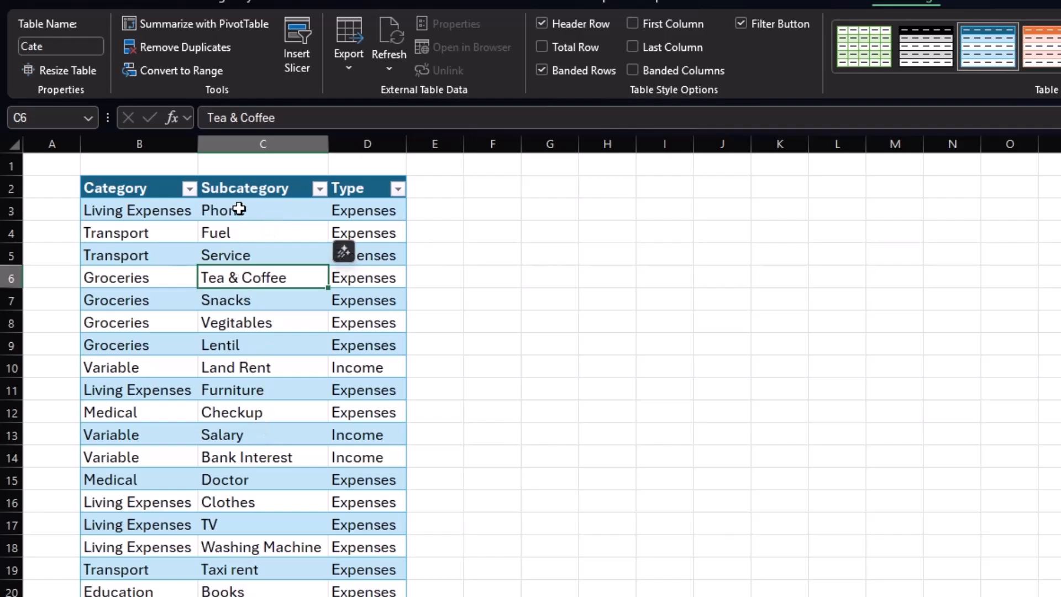
Define the name subcate referring to the Subcategory column of the Cate table.
click(244, 176)
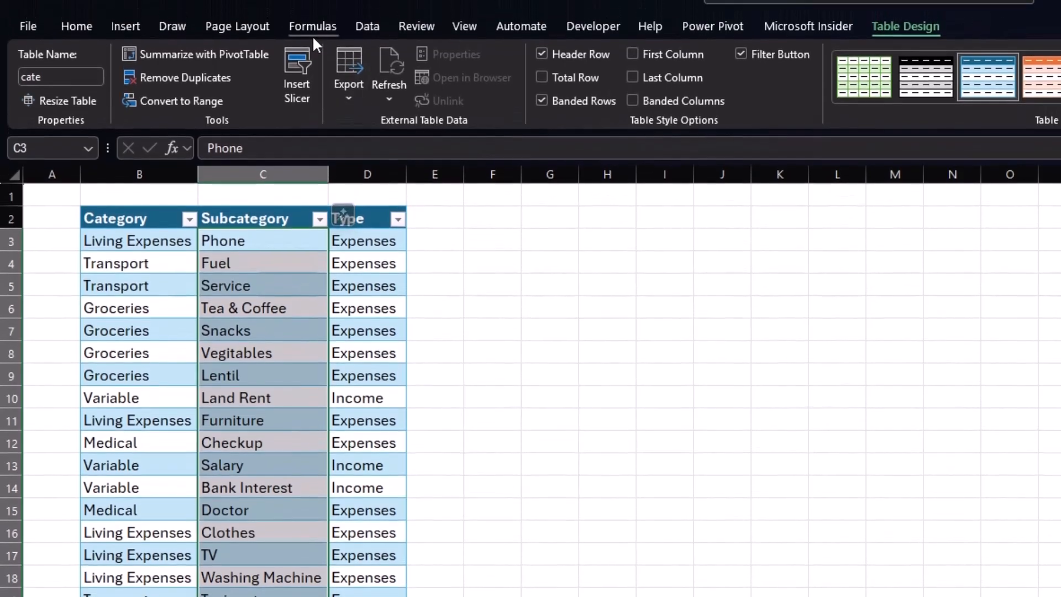
click(313, 32)
click(741, 58)
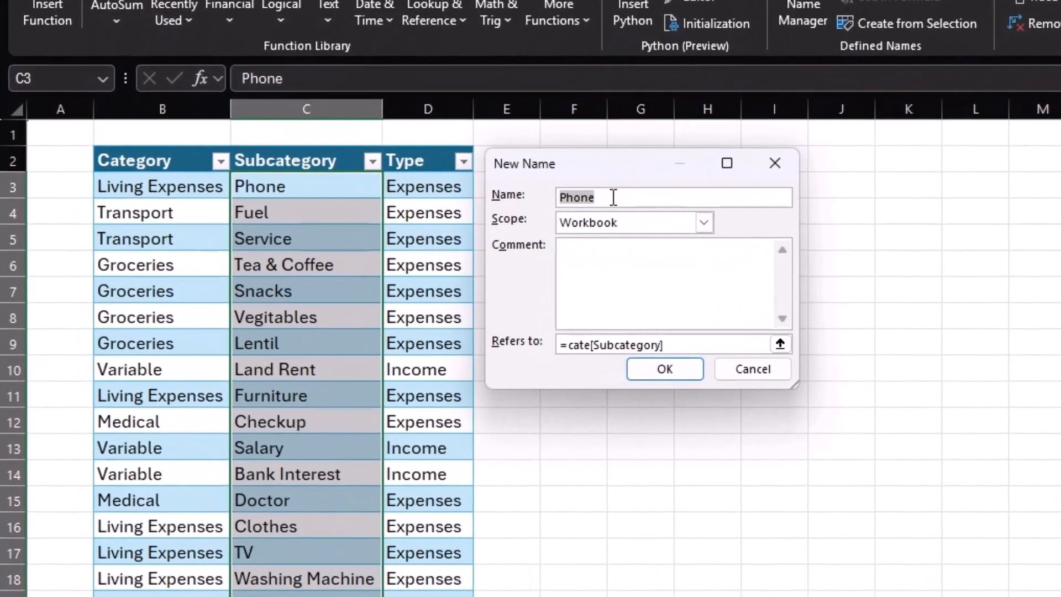
text(subcate)
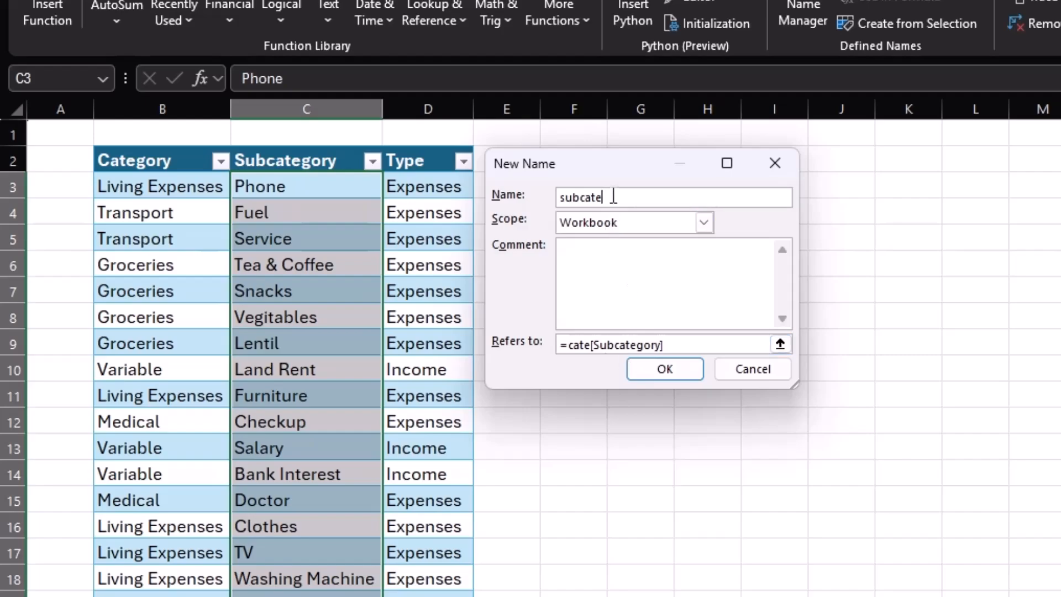
click(675, 367)
click(282, 211)
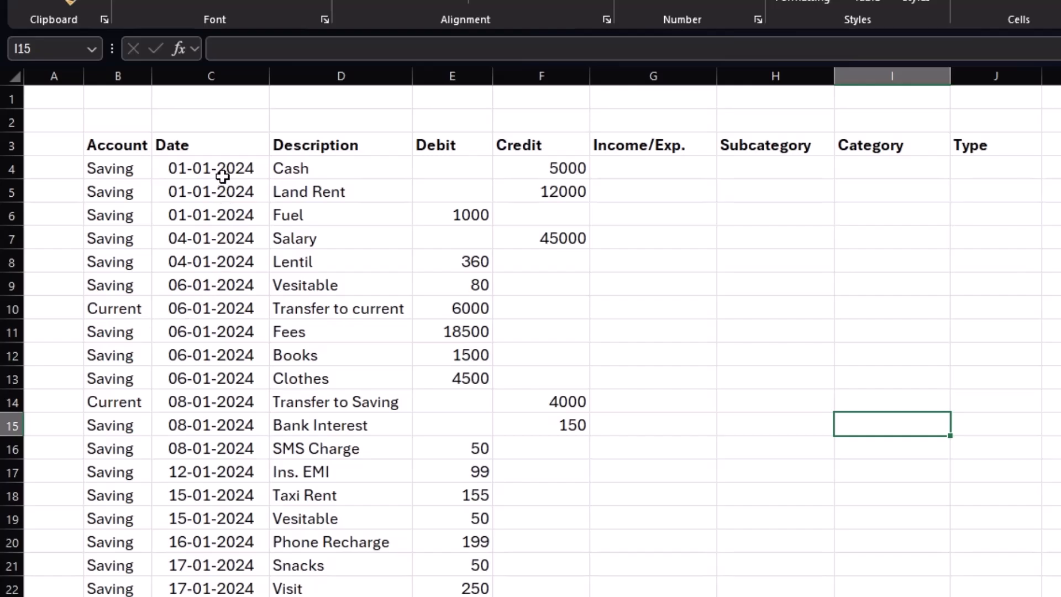
drag(224, 167, 244, 435)
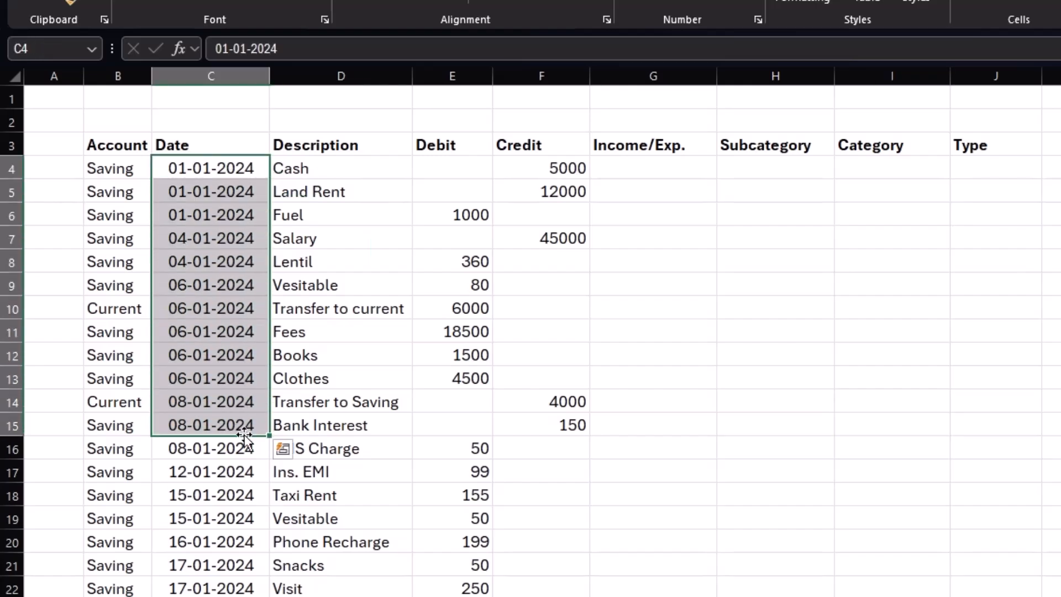
click(227, 334)
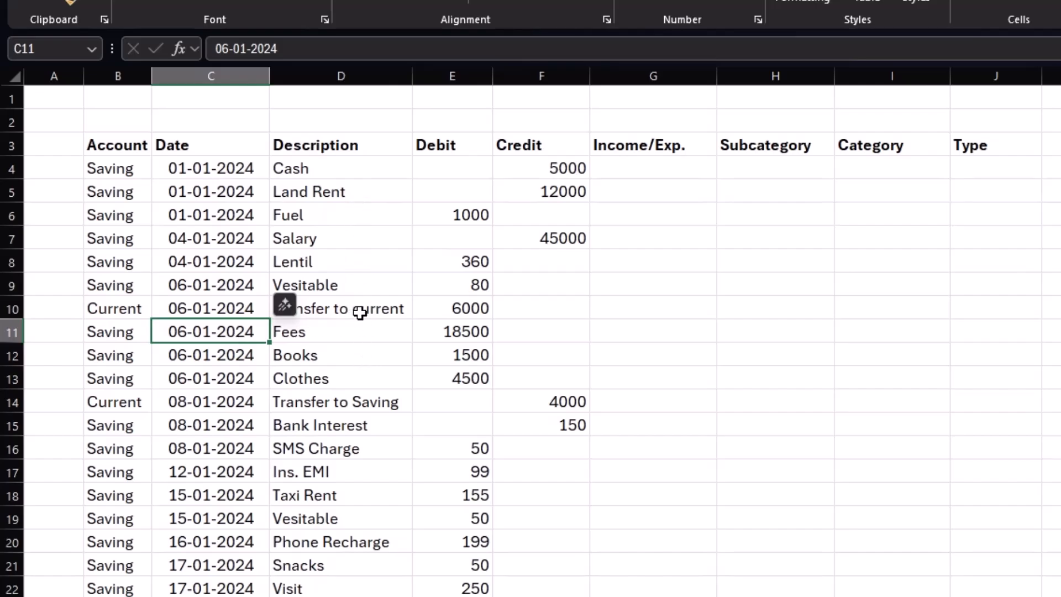
click(363, 329)
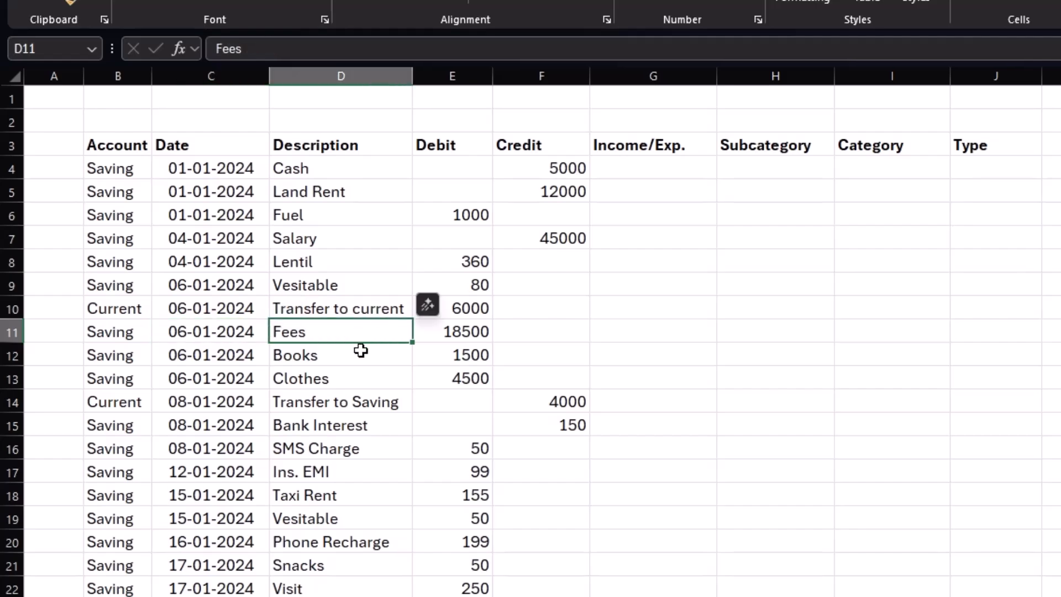
click(361, 354)
click(361, 374)
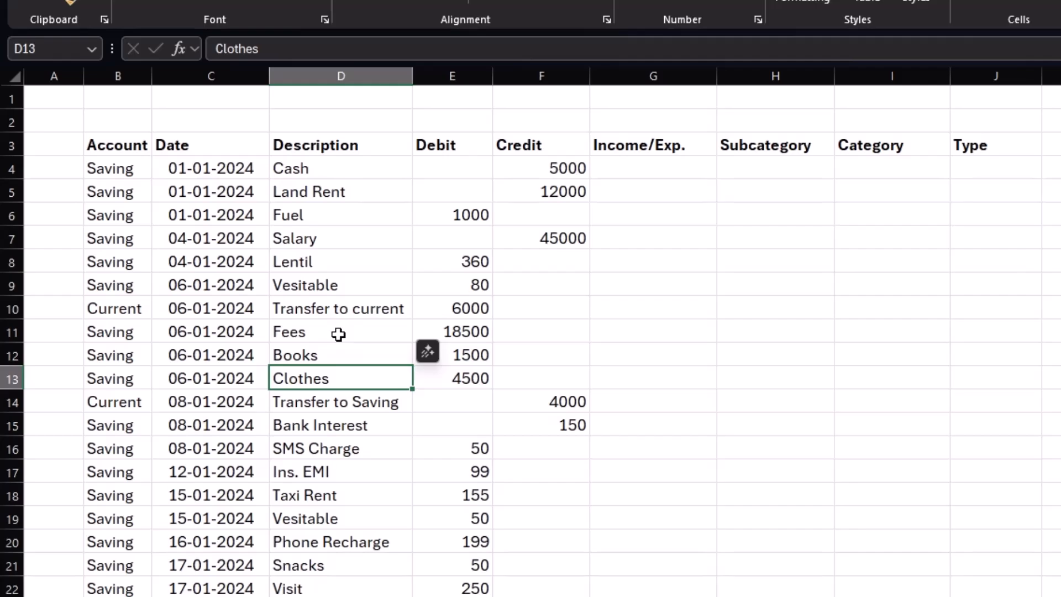
click(629, 168)
text(=)
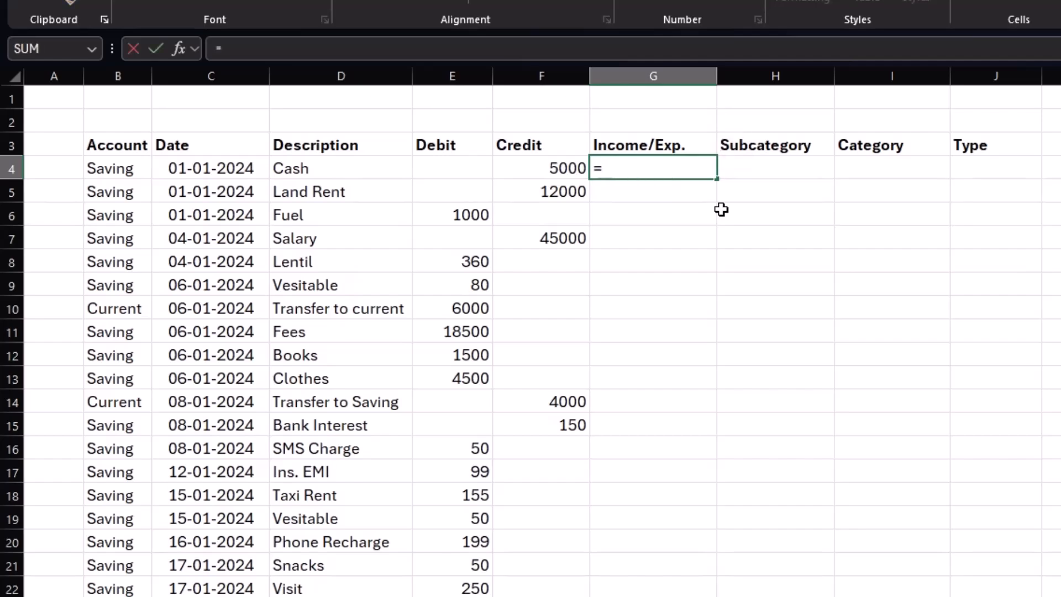
click(558, 170)
text(-)
click(471, 168)
key(Return)
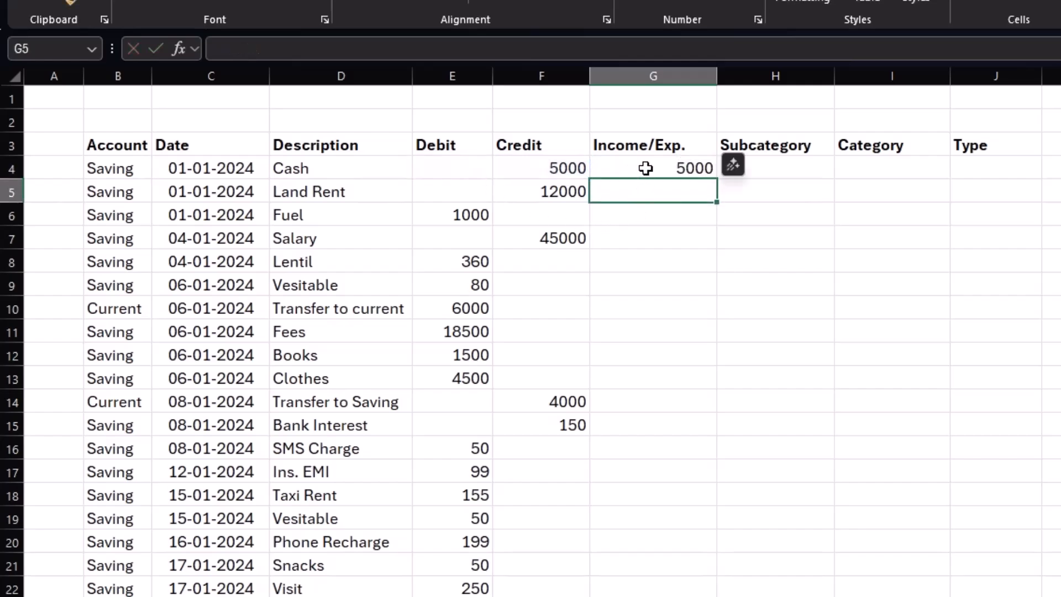
click(646, 169)
key(Delete)
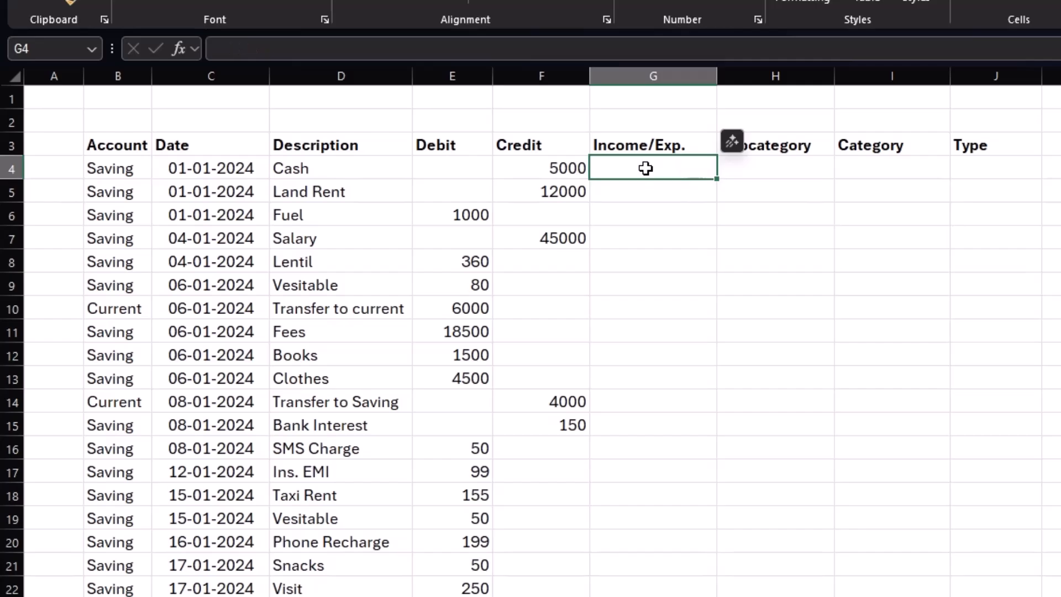
Convert the transaction data B3:J450 on the detail sheet into a table with headers.
scroll(232, 239, down, 3)
scroll(232, 239, down, 13)
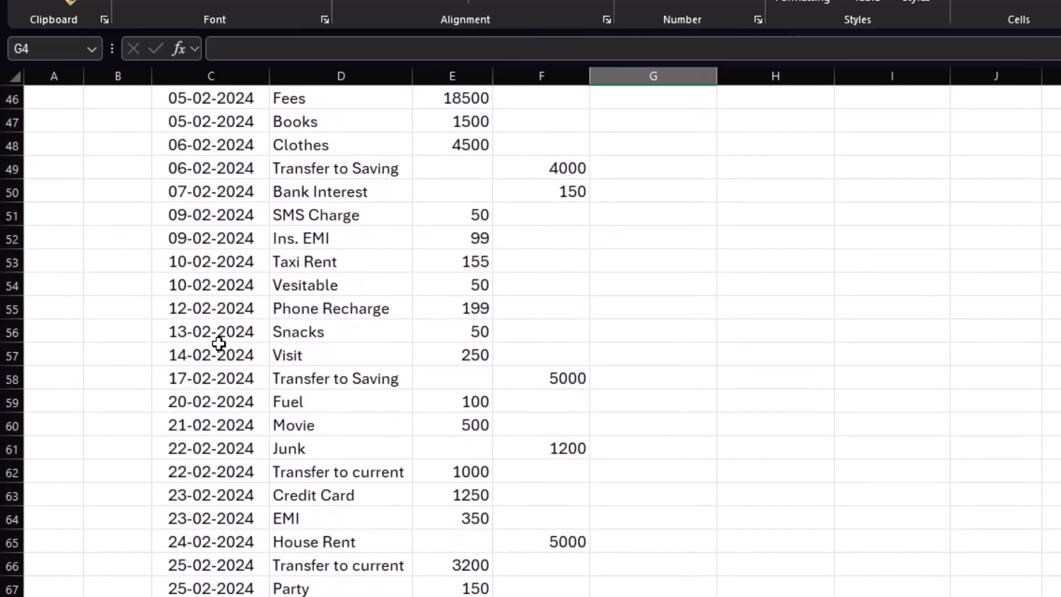
scroll(218, 343, up, 12)
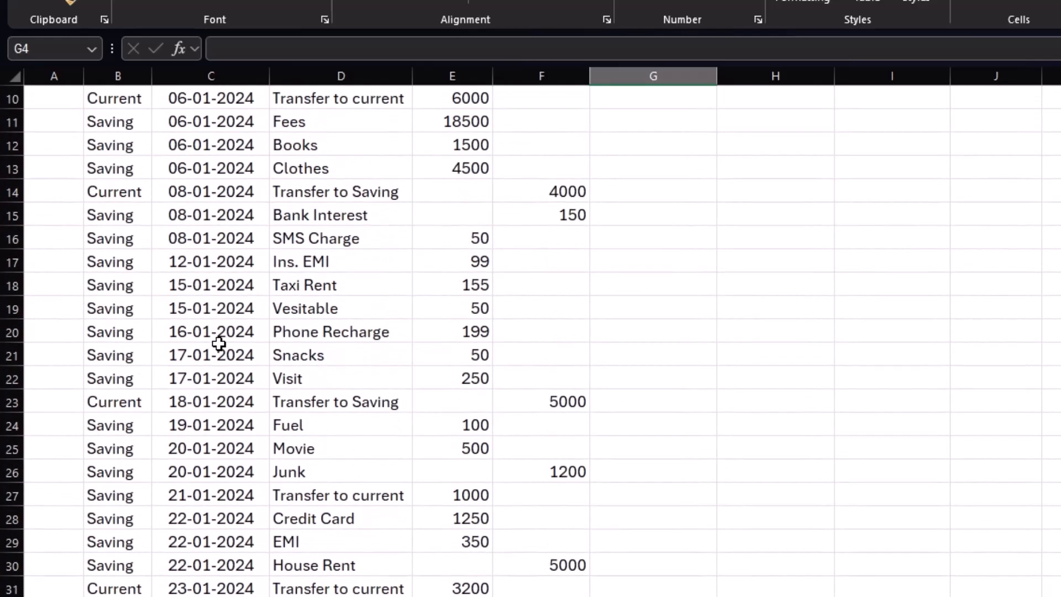
scroll(219, 344, up, 3)
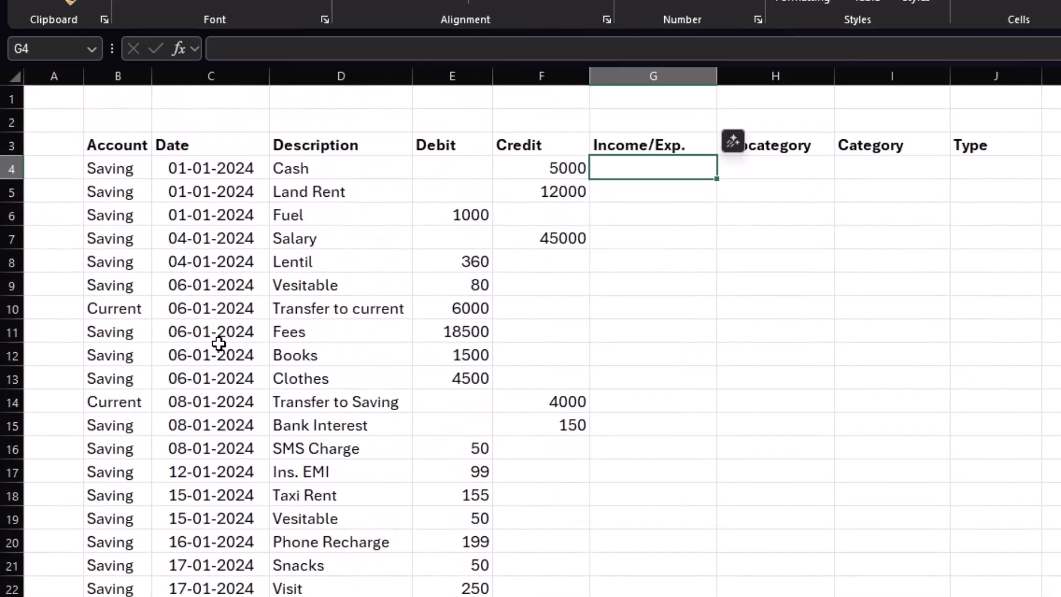
click(115, 171)
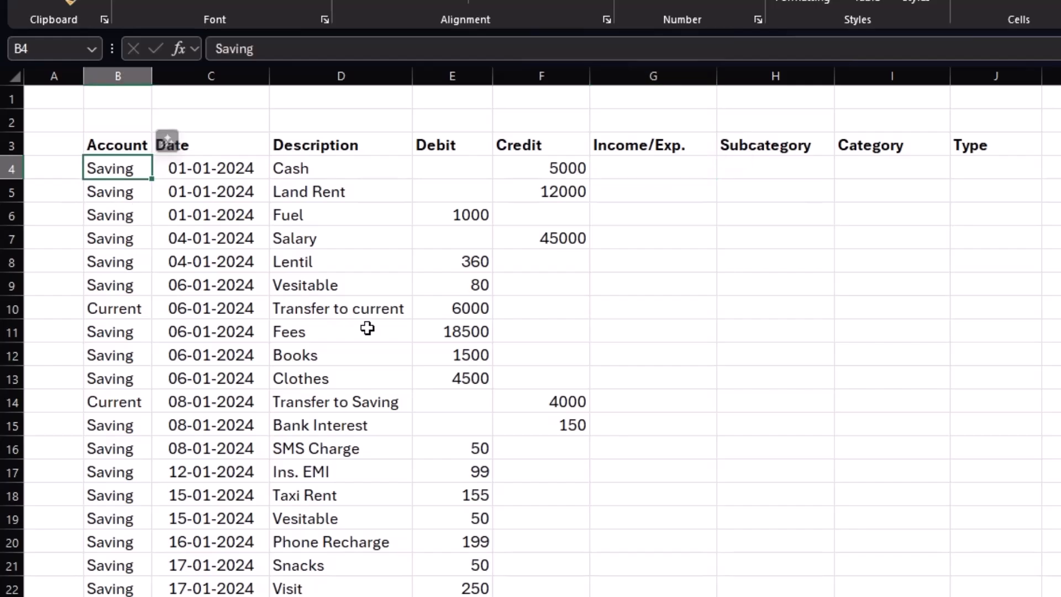
key(ctrl+shift+Down)
key(ctrl+Up)
key(Right)
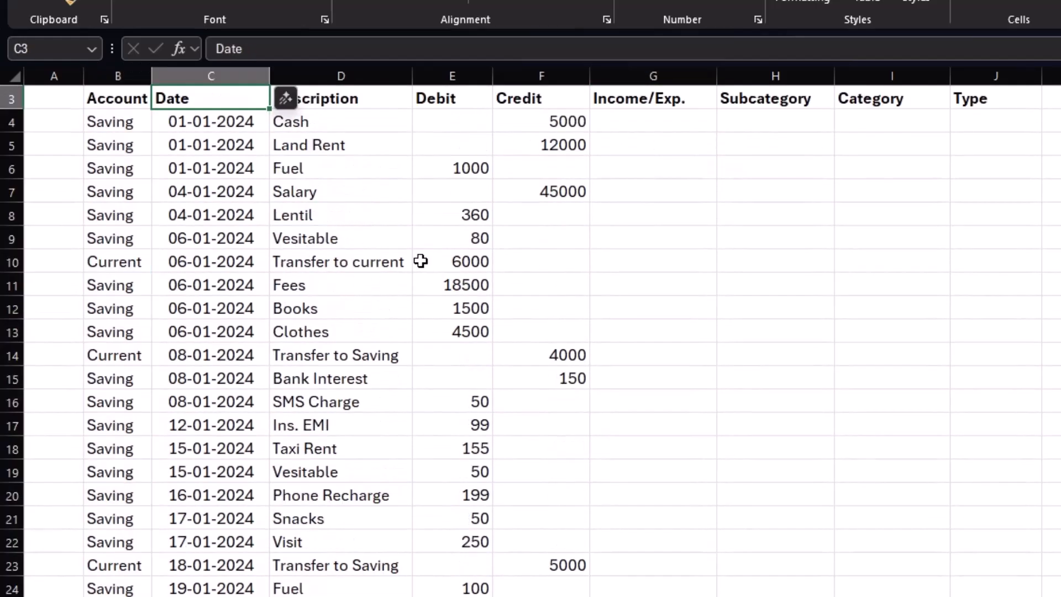
click(330, 260)
key(ctrl+t)
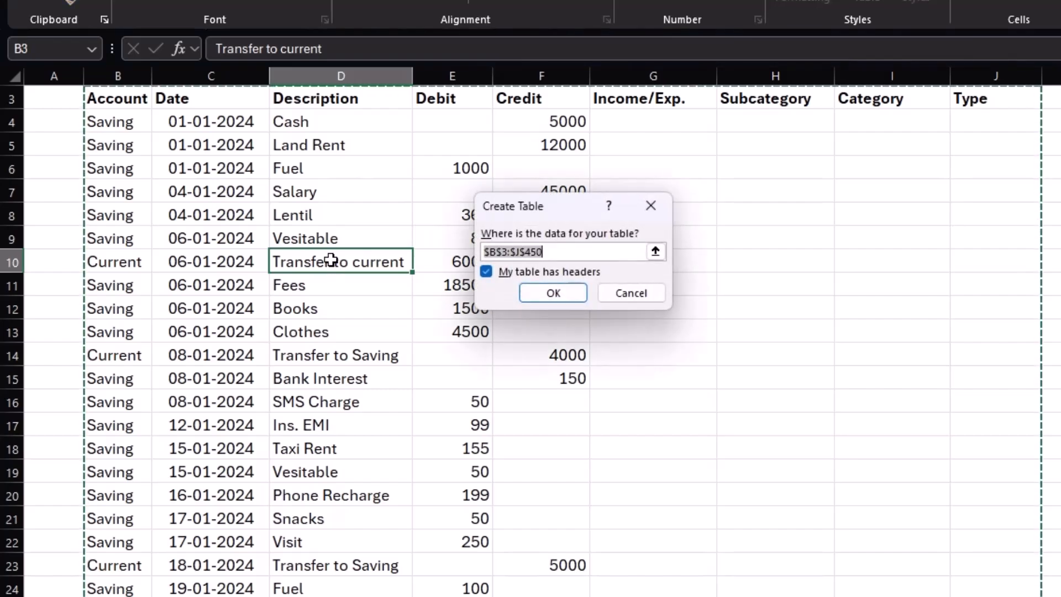
click(539, 294)
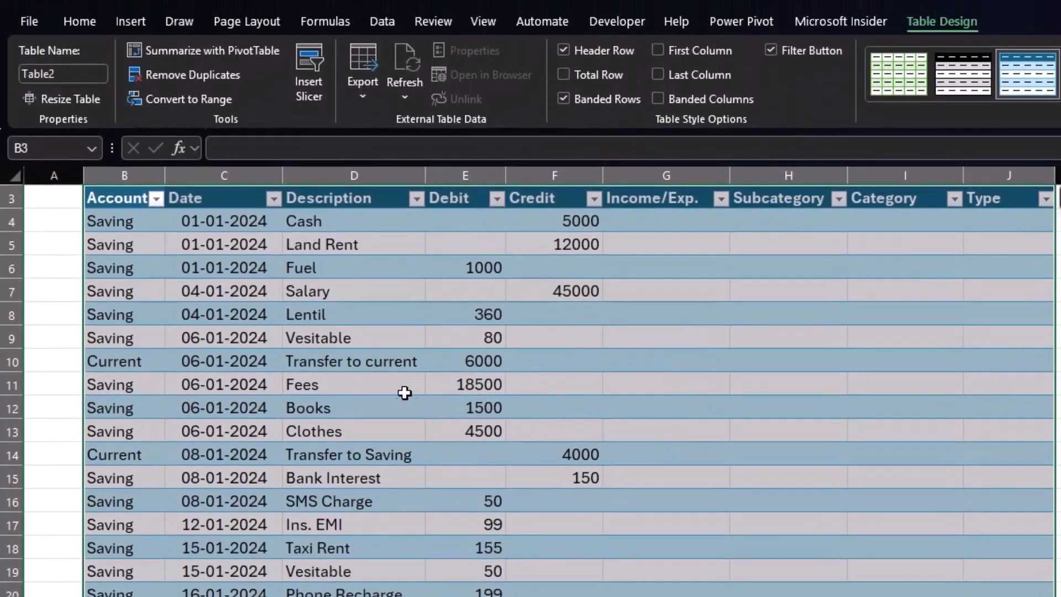
Name the transaction table details.
click(63, 74)
text(details)
key(Return)
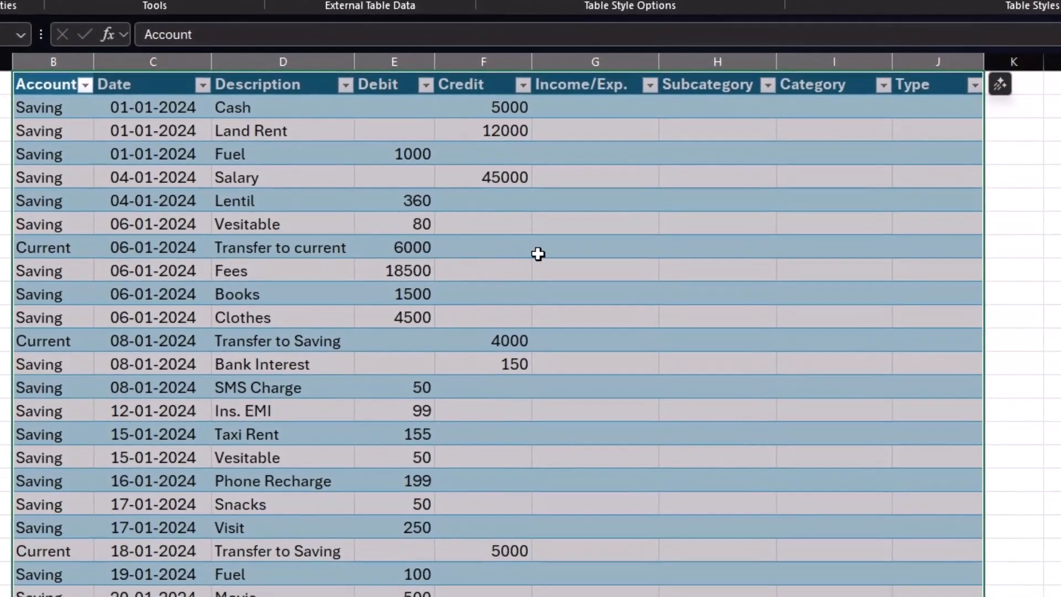
Fill the Income/Exp. column with a formula subtracting each row's Debit from its Credit.
click(538, 254)
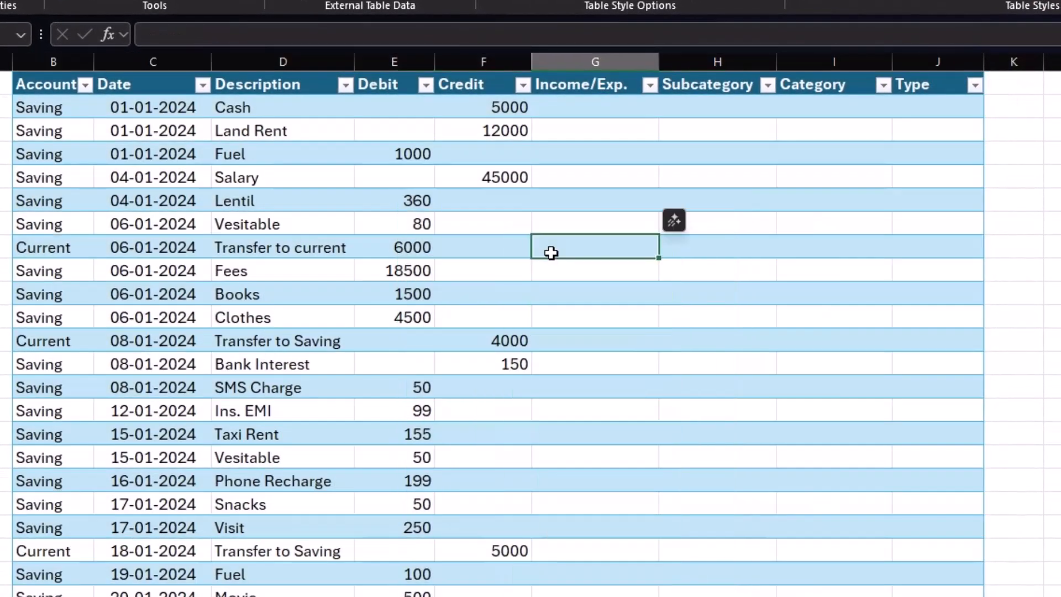
scroll(284, 446, down, 9)
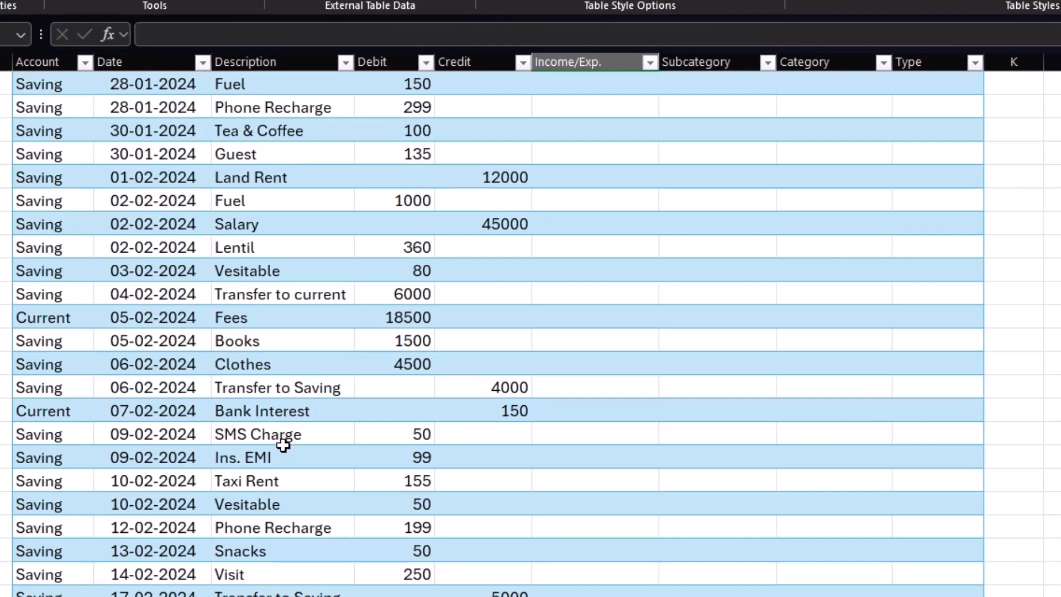
scroll(284, 446, up, 9)
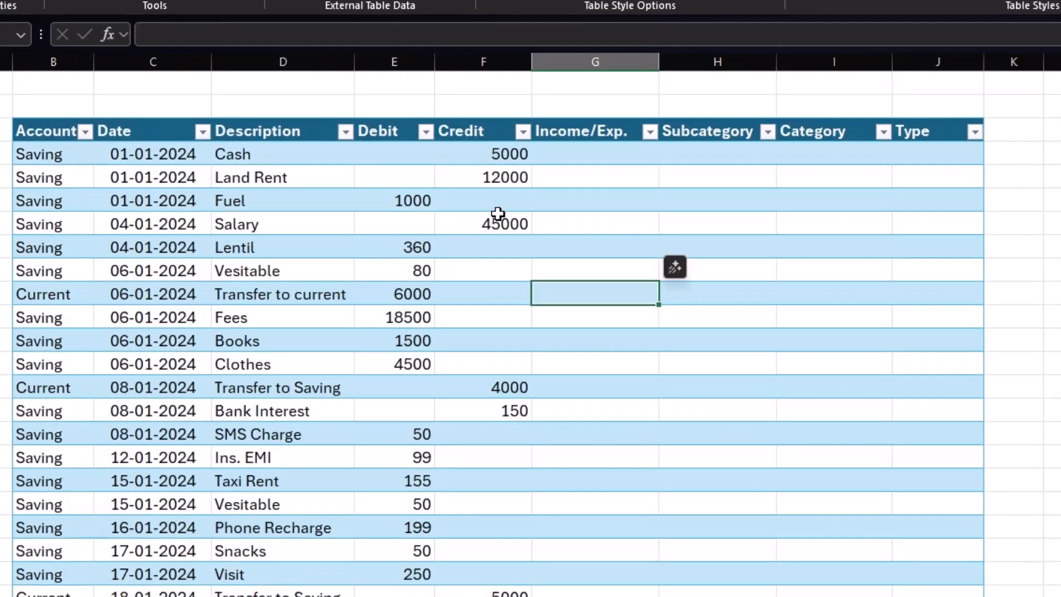
click(585, 159)
text(=)
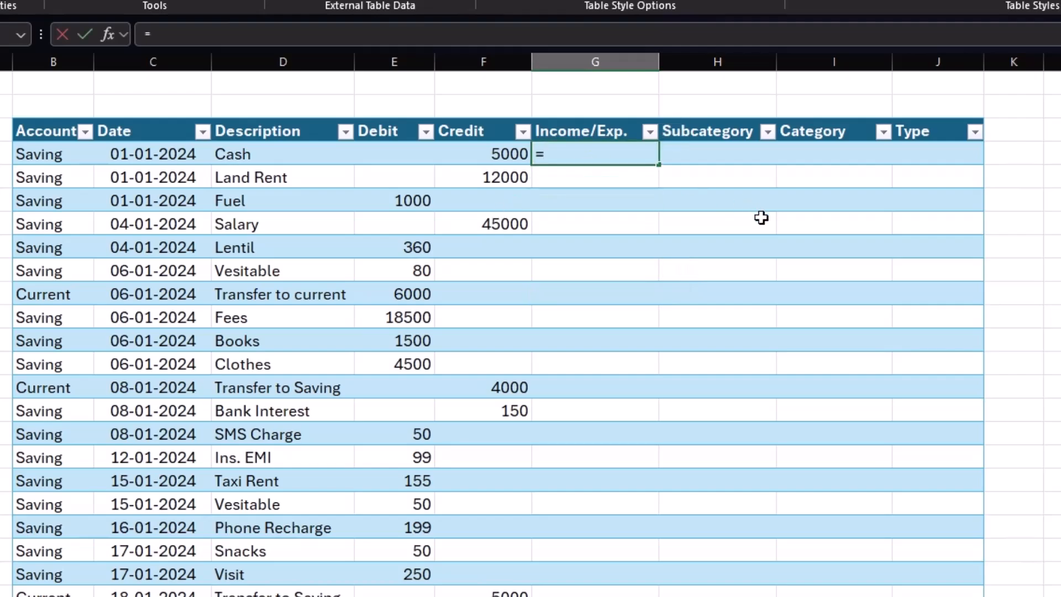
key(Left)
text(-)
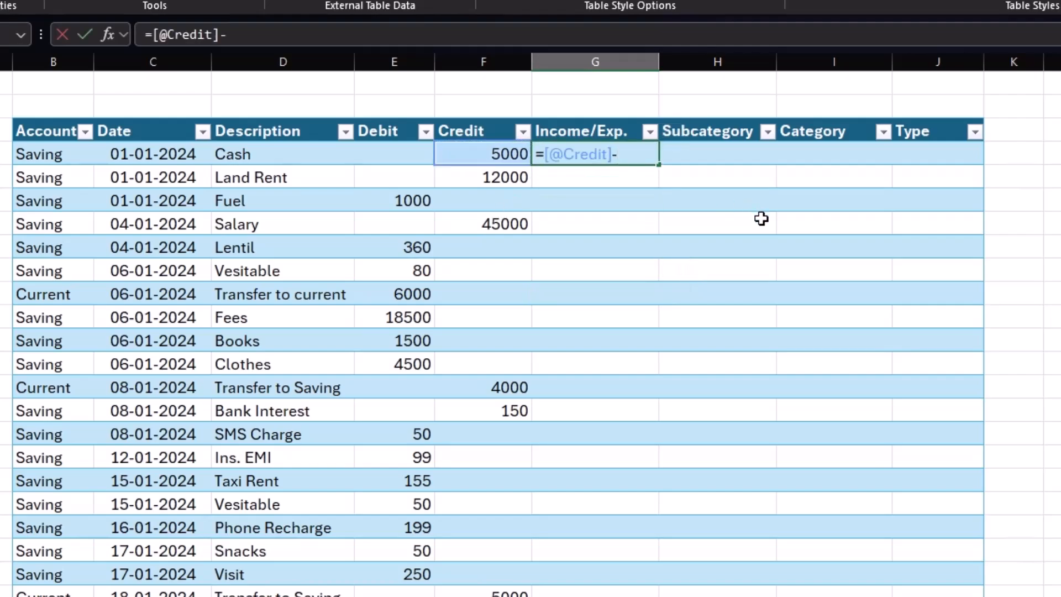
key(Left)
key(Left)
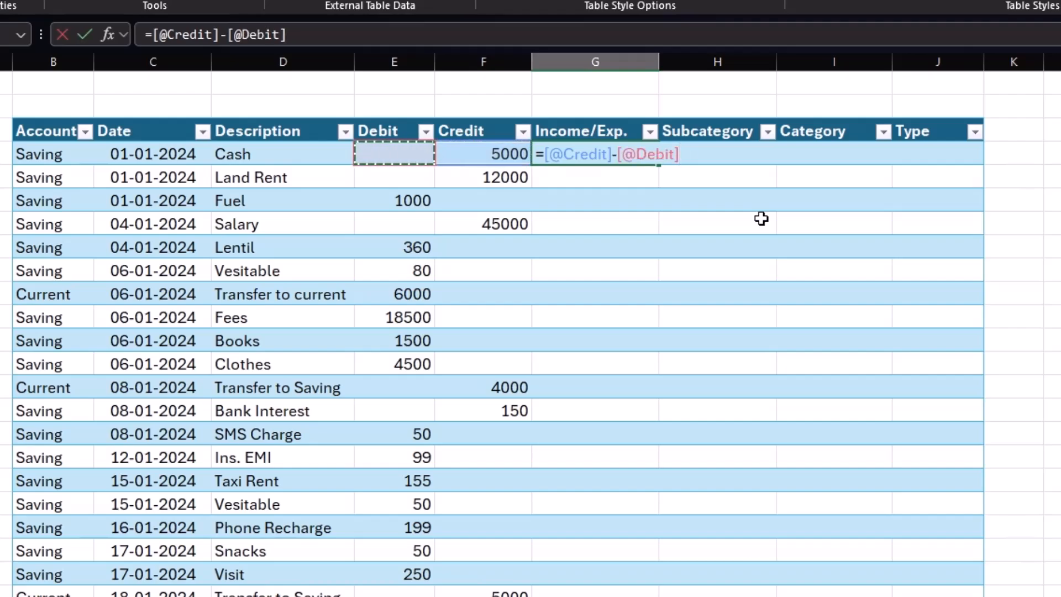
key(Return)
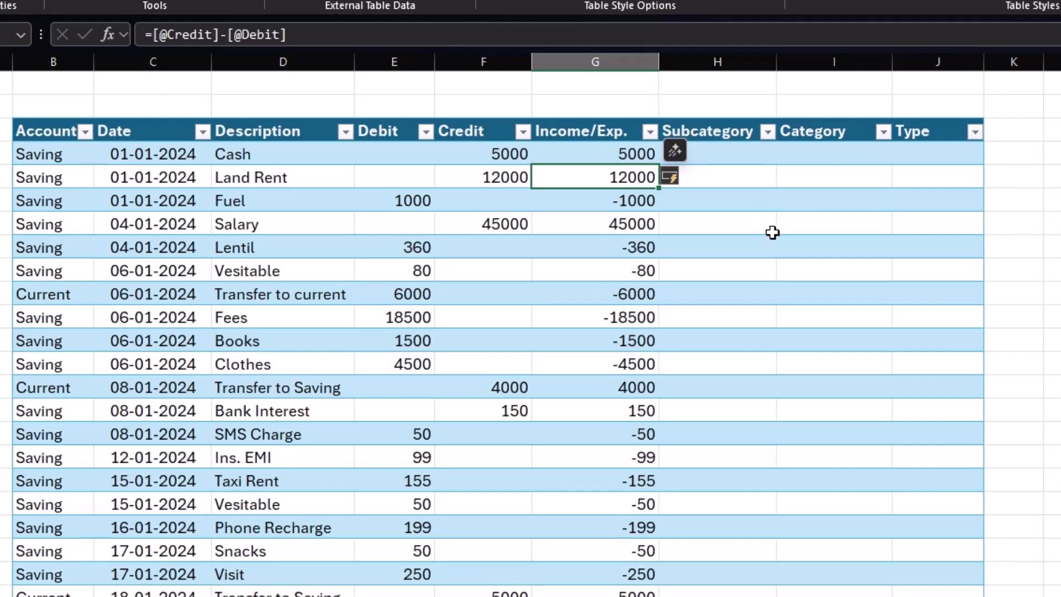
Review the Income/Exp. results and compare transaction descriptions with the subcategory list on the category sheet.
click(620, 156)
click(616, 178)
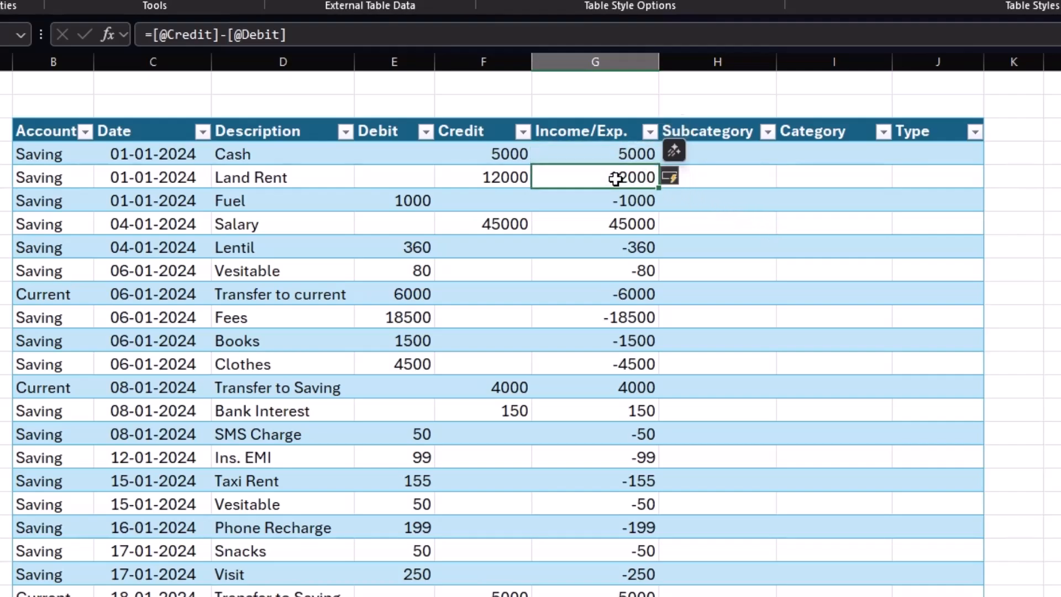
click(597, 204)
click(608, 250)
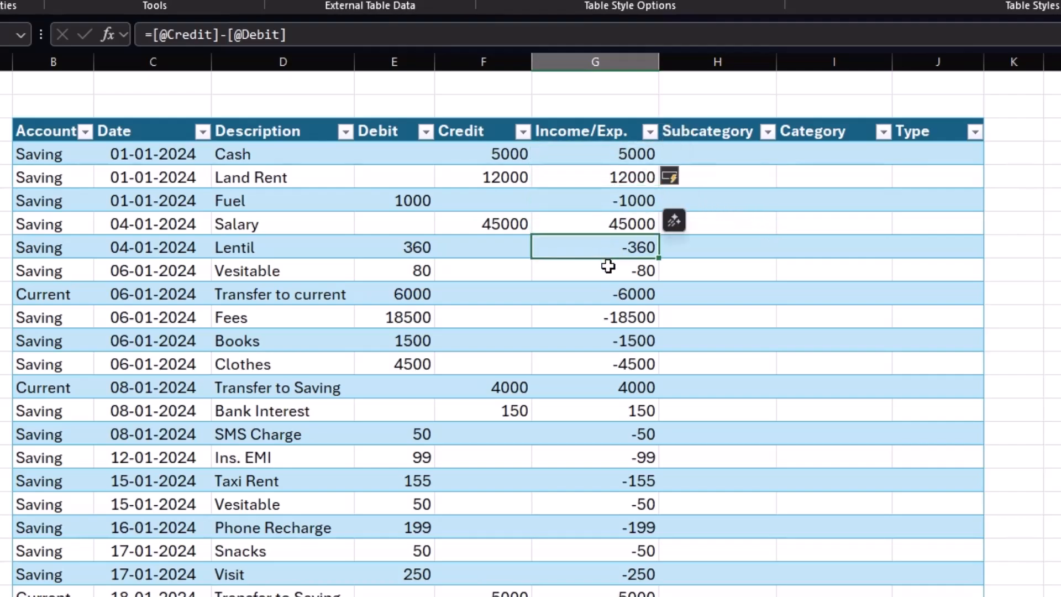
click(607, 270)
click(743, 156)
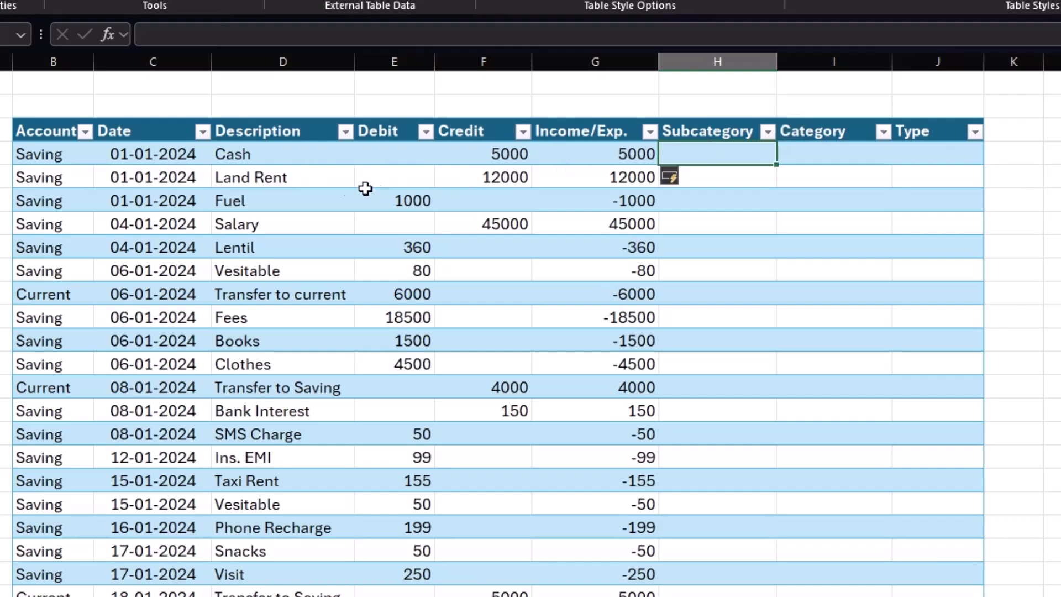
click(308, 188)
click(717, 183)
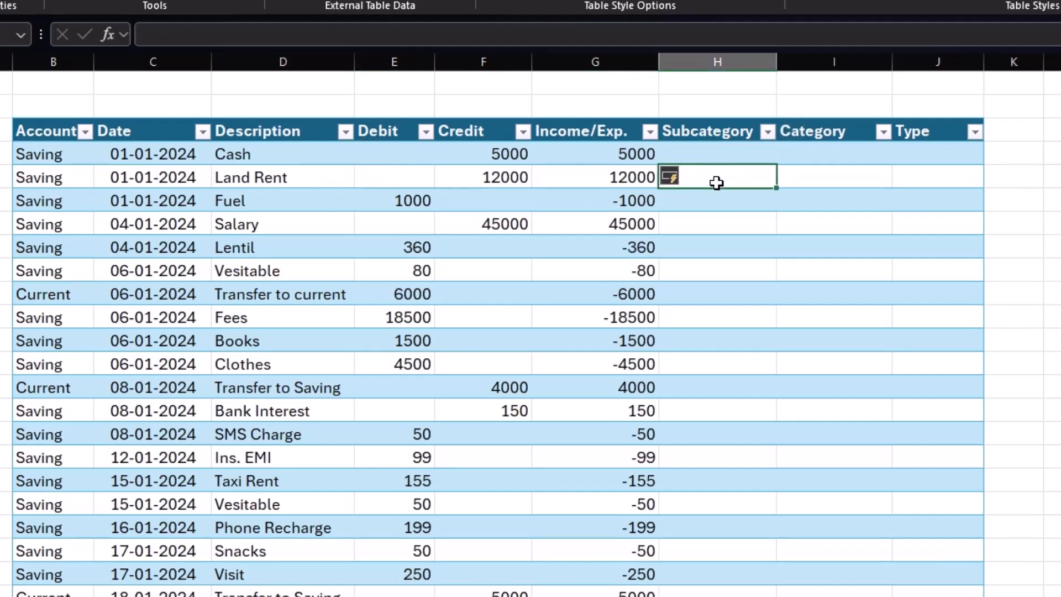
click(298, 205)
click(710, 195)
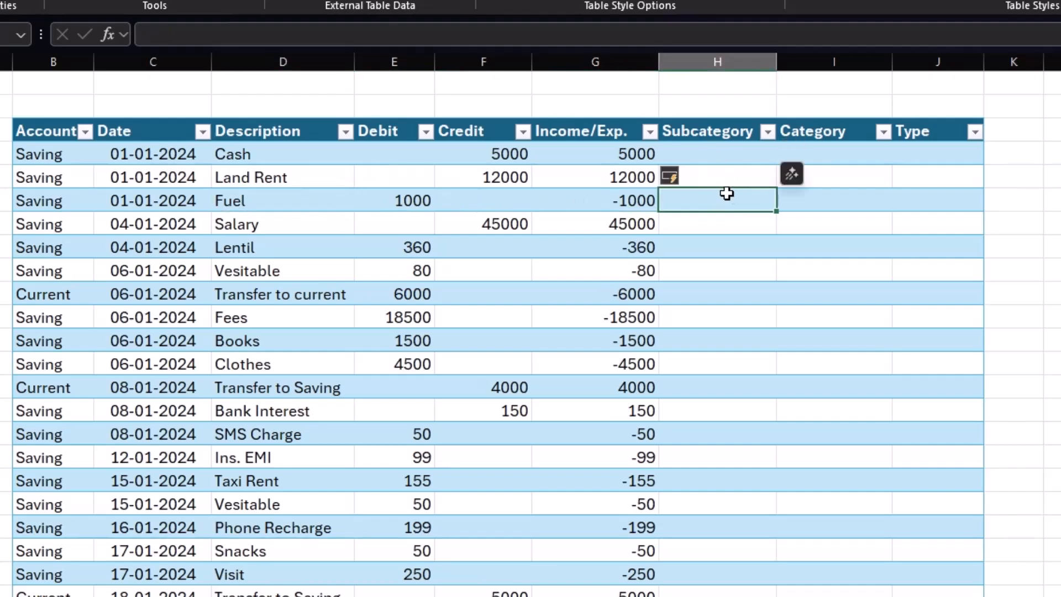
click(301, 250)
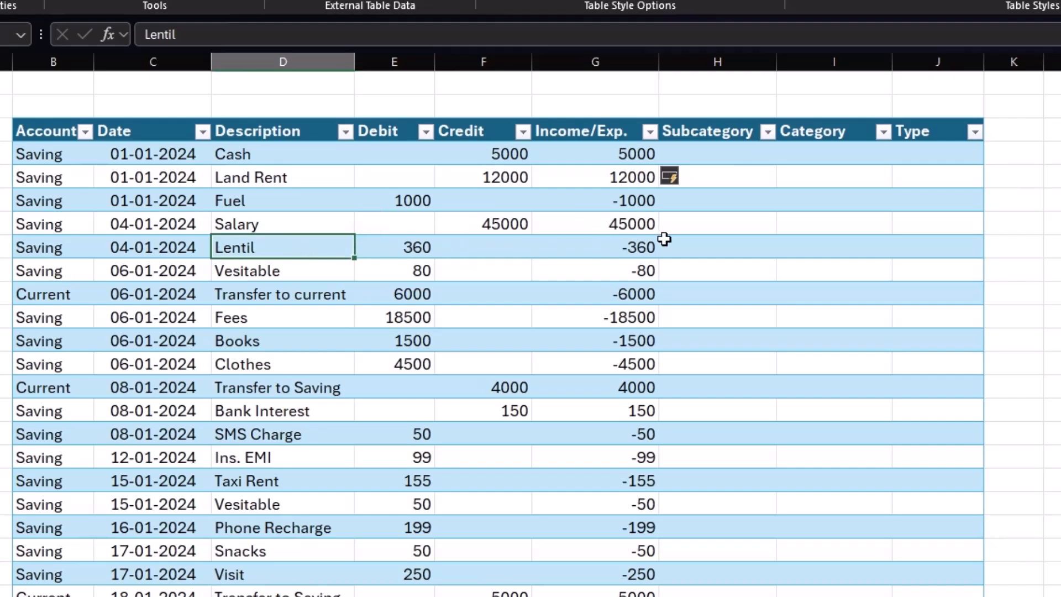
click(713, 245)
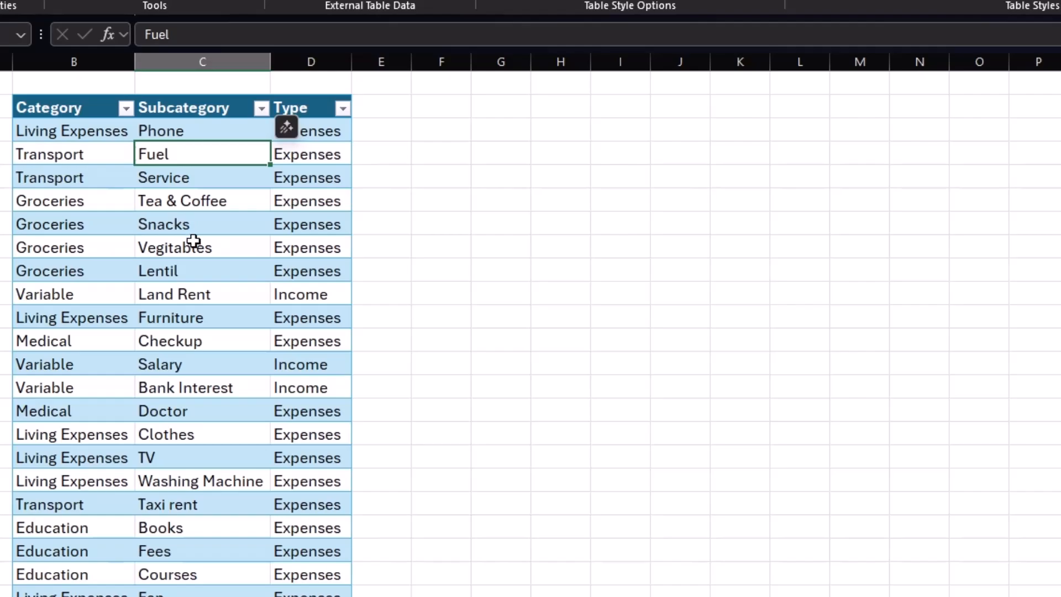
click(200, 390)
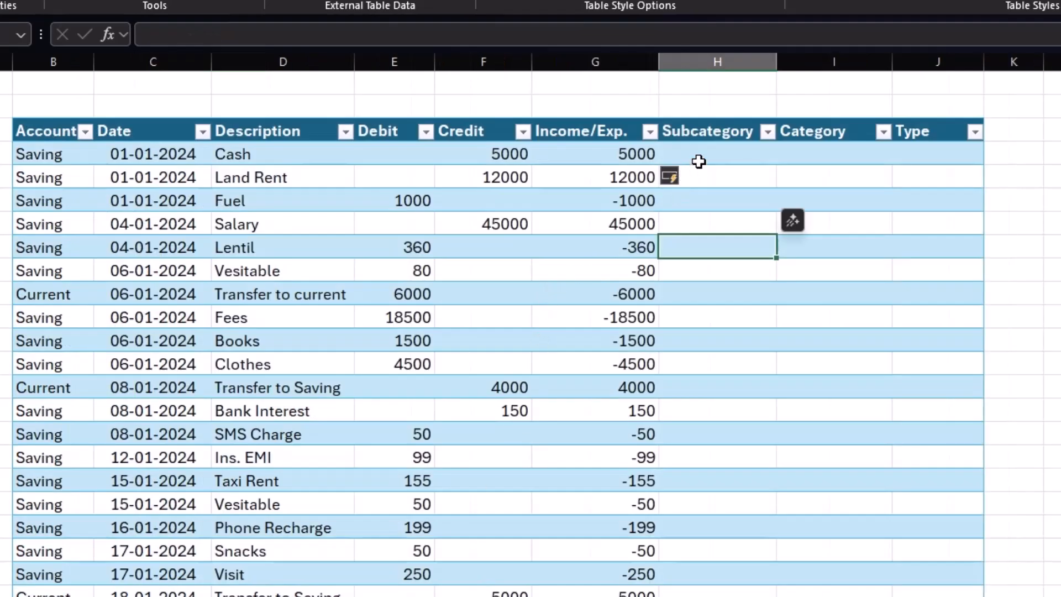
Apply list data validation to the whole Subcategory column with the named range subcate as source.
click(701, 158)
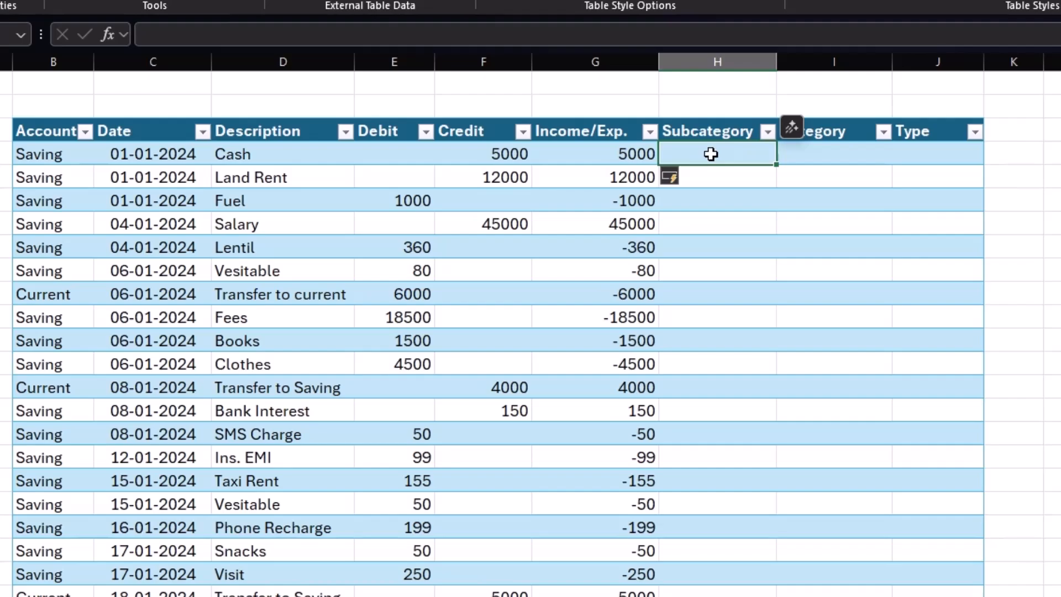
key(ctrl+shift+Down)
scroll(710, 153, up, 10)
scroll(711, 153, up, 20)
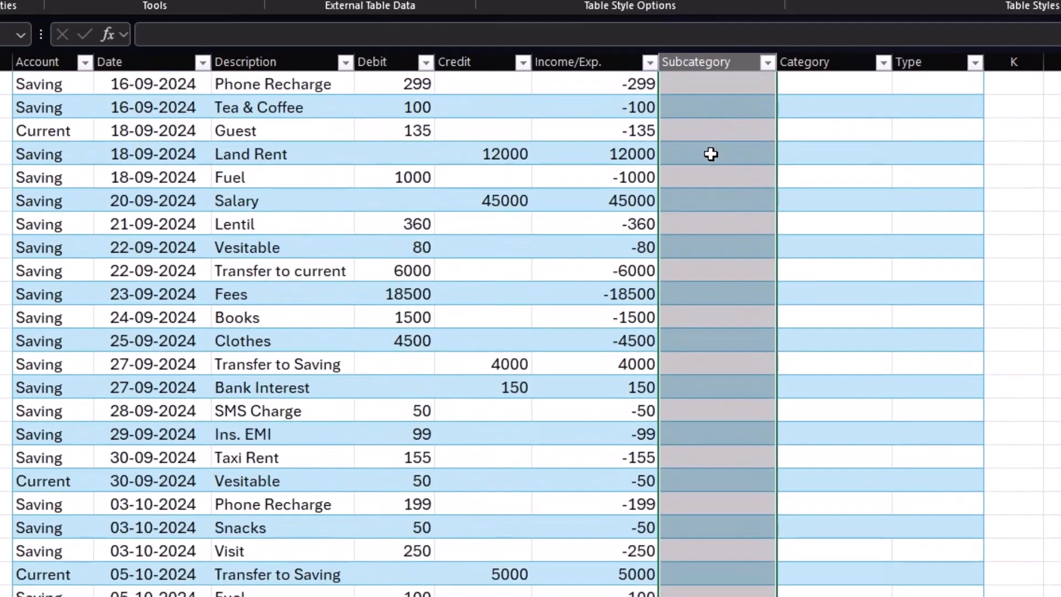
key(ctrl+Home)
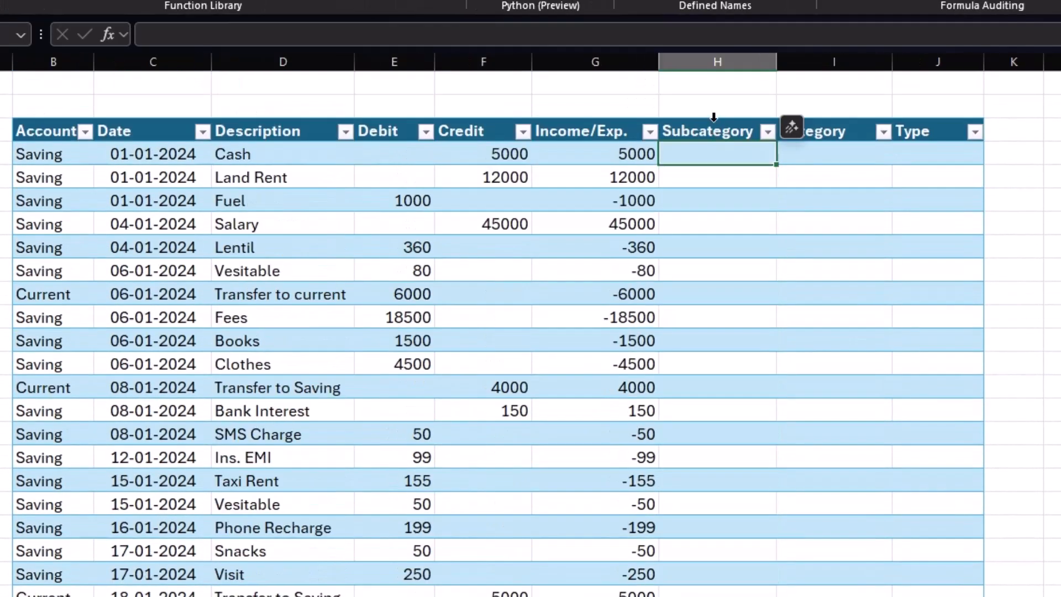
click(713, 118)
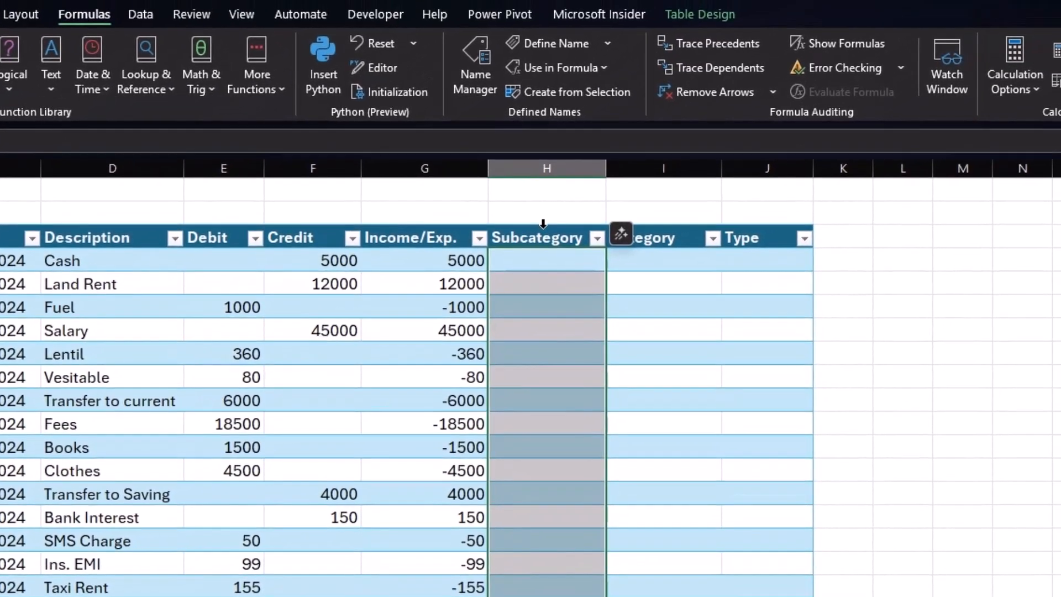
click(143, 15)
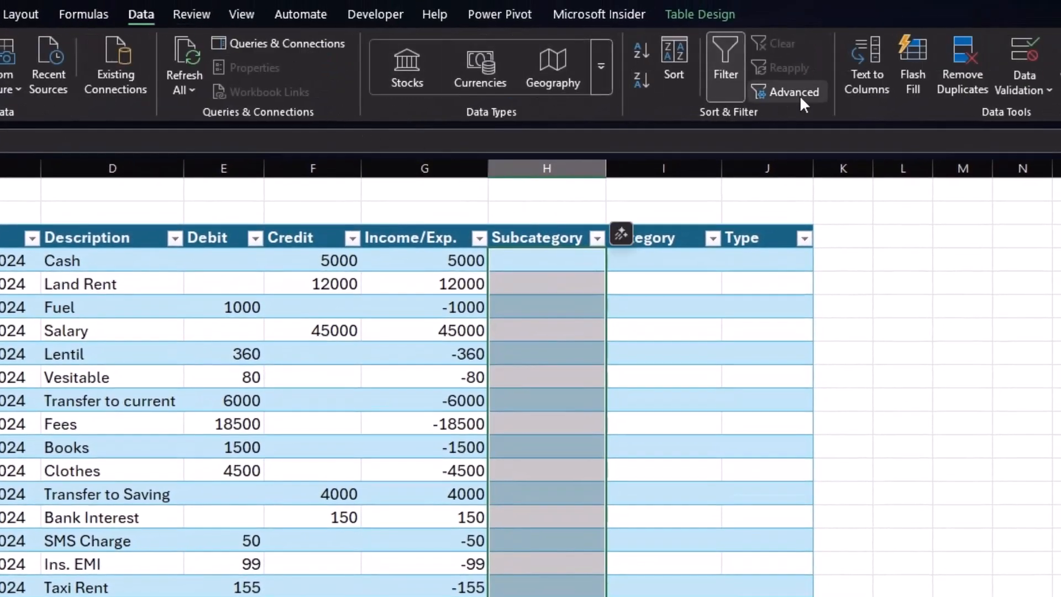
click(1035, 91)
click(1036, 108)
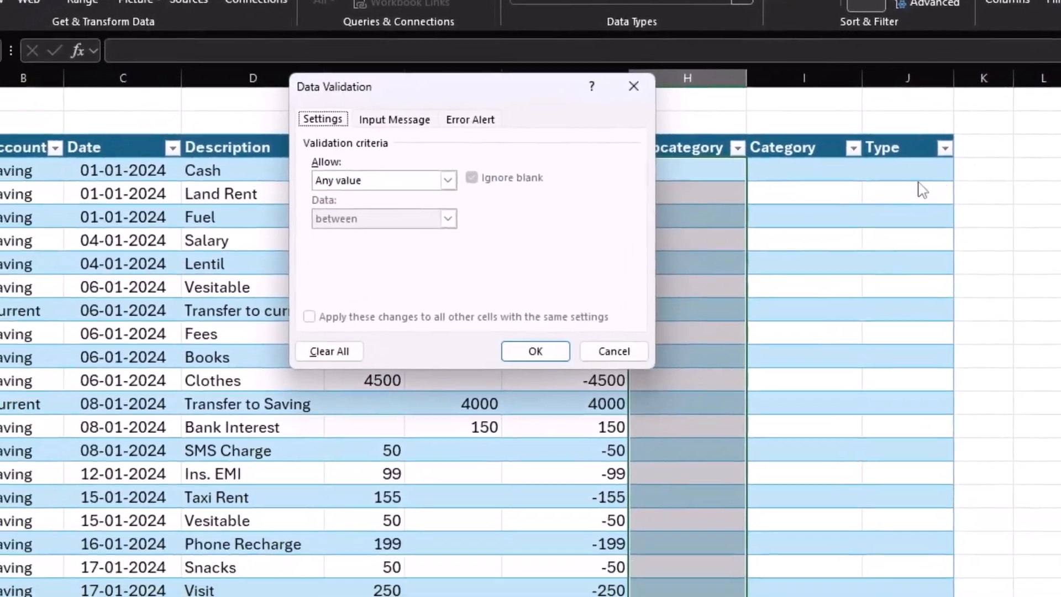
click(307, 270)
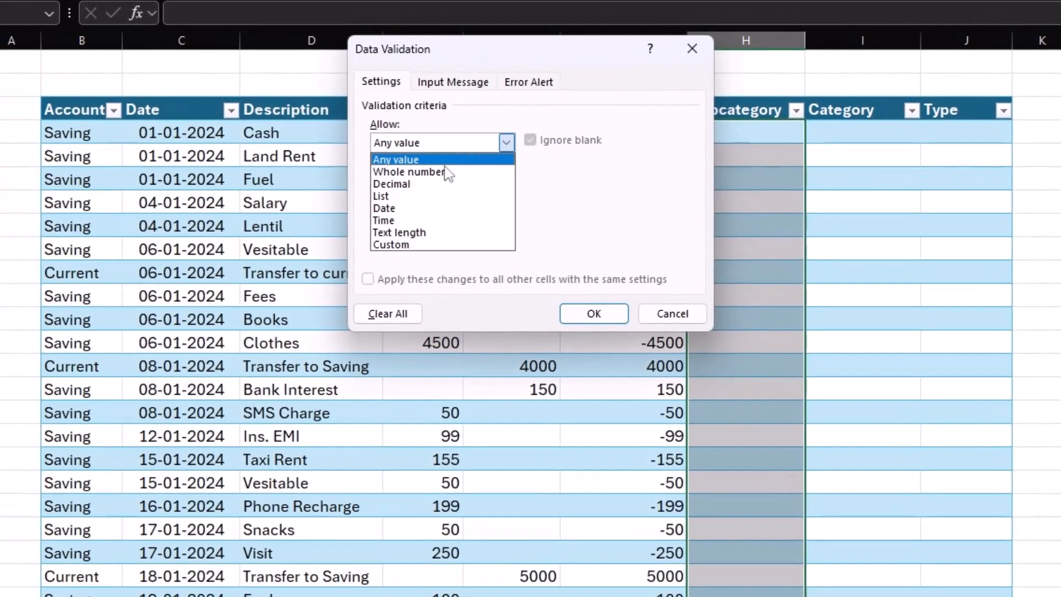
click(412, 197)
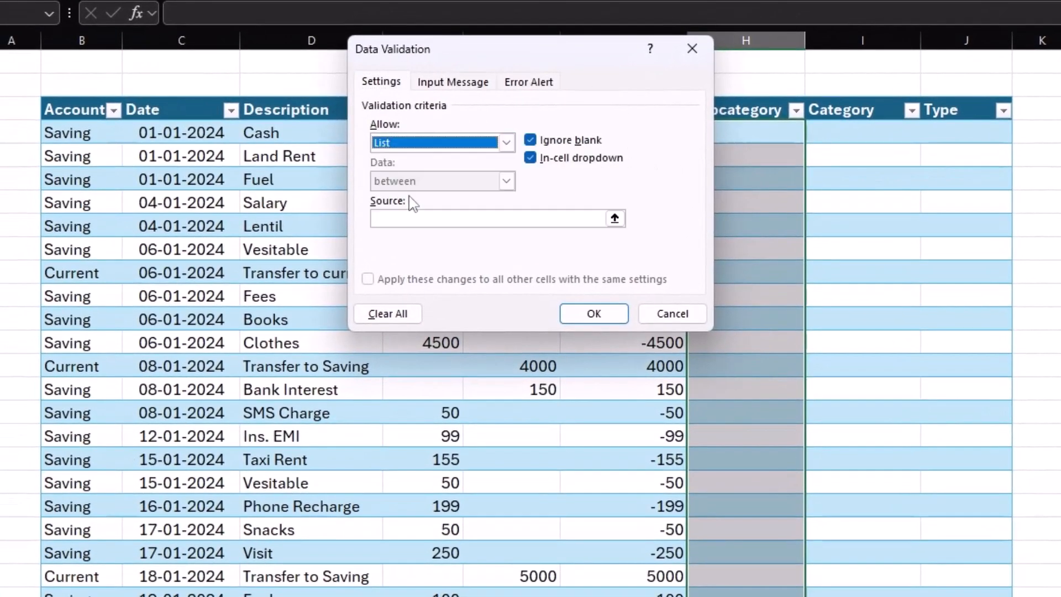
click(414, 219)
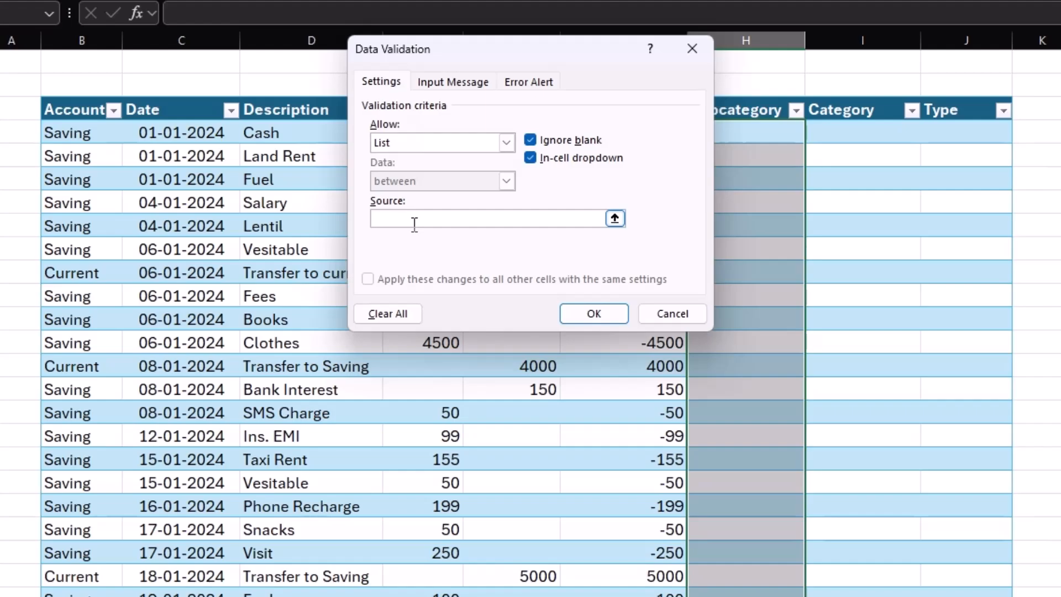
key(F3)
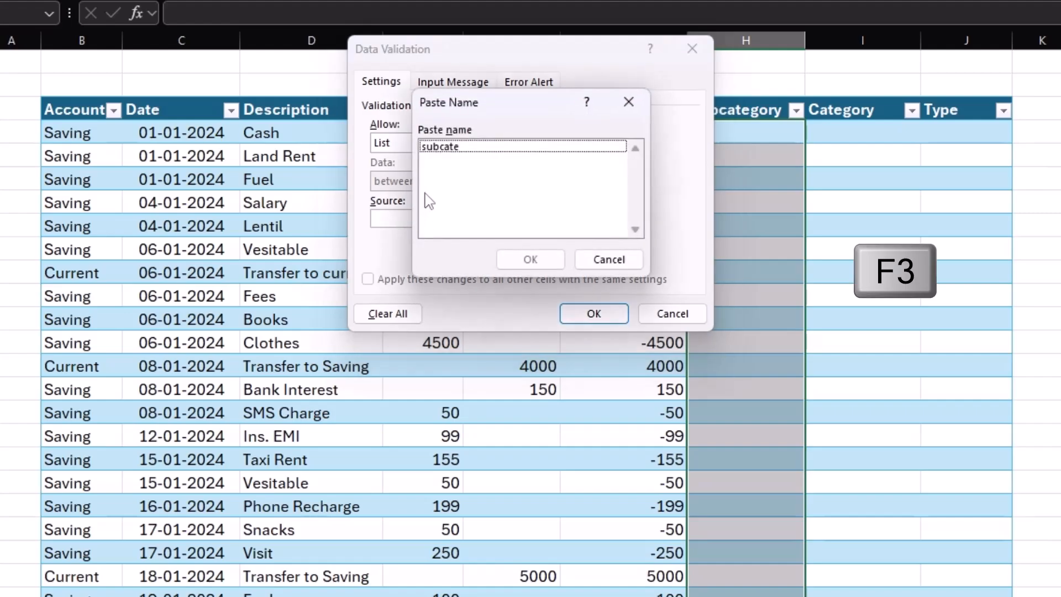
click(443, 148)
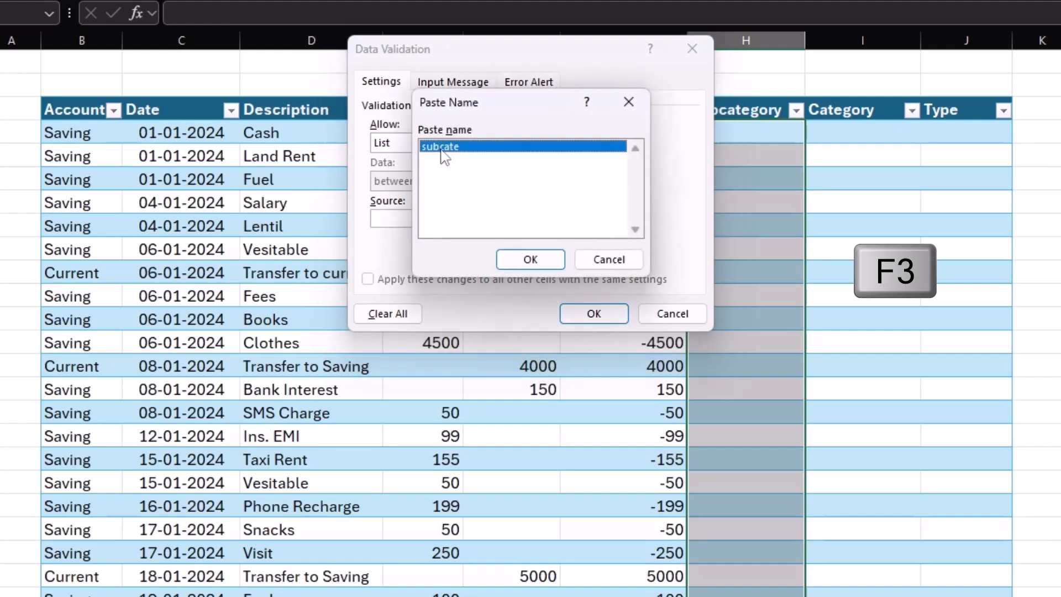
click(515, 262)
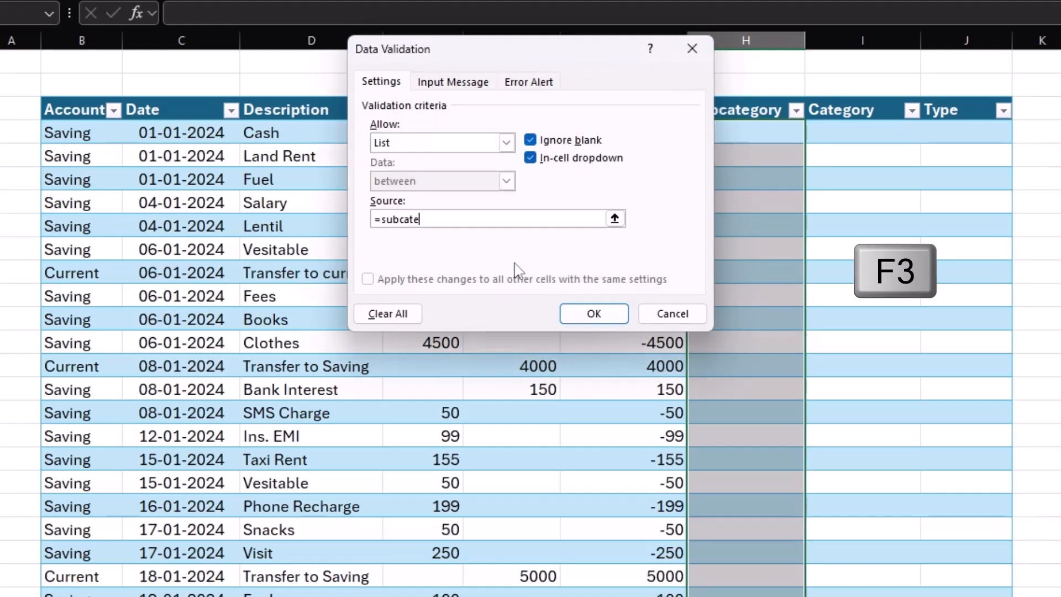
click(590, 311)
Pick Salary and Land Rent from the subcategory dropdowns for the first two transactions.
click(786, 140)
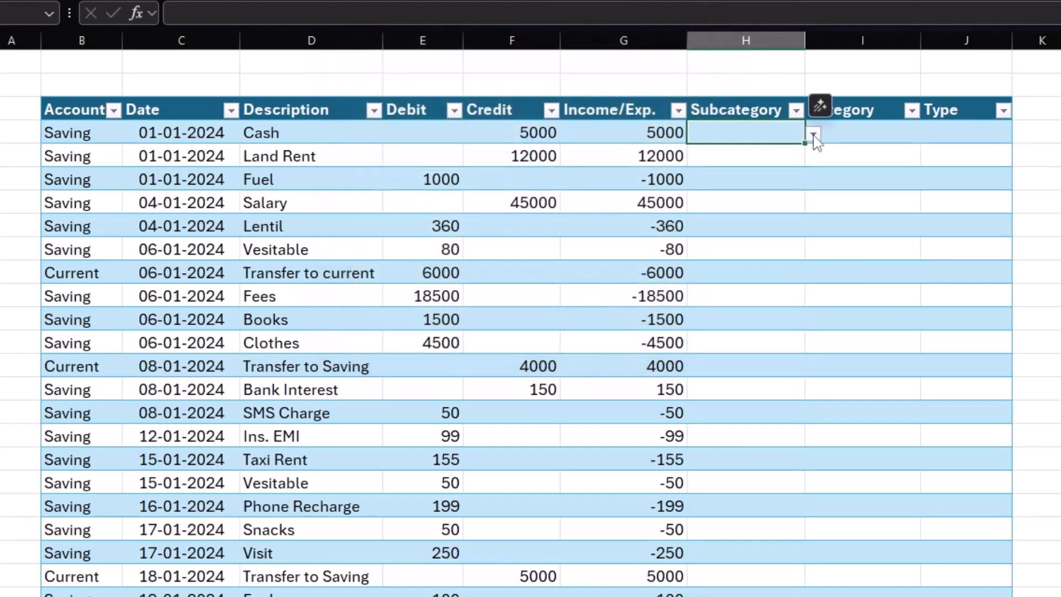
click(813, 135)
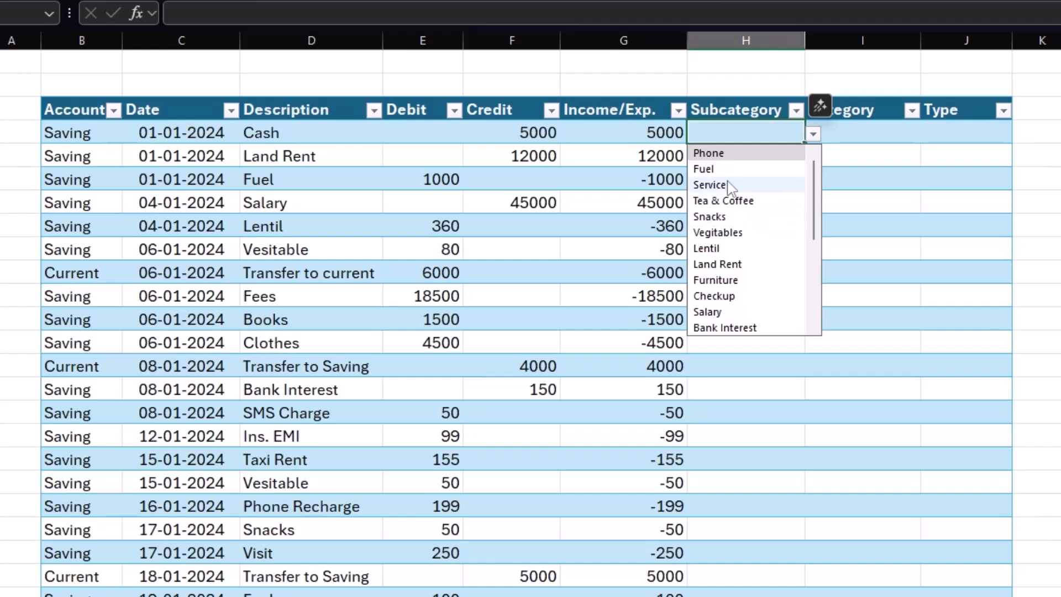
click(751, 133)
click(813, 135)
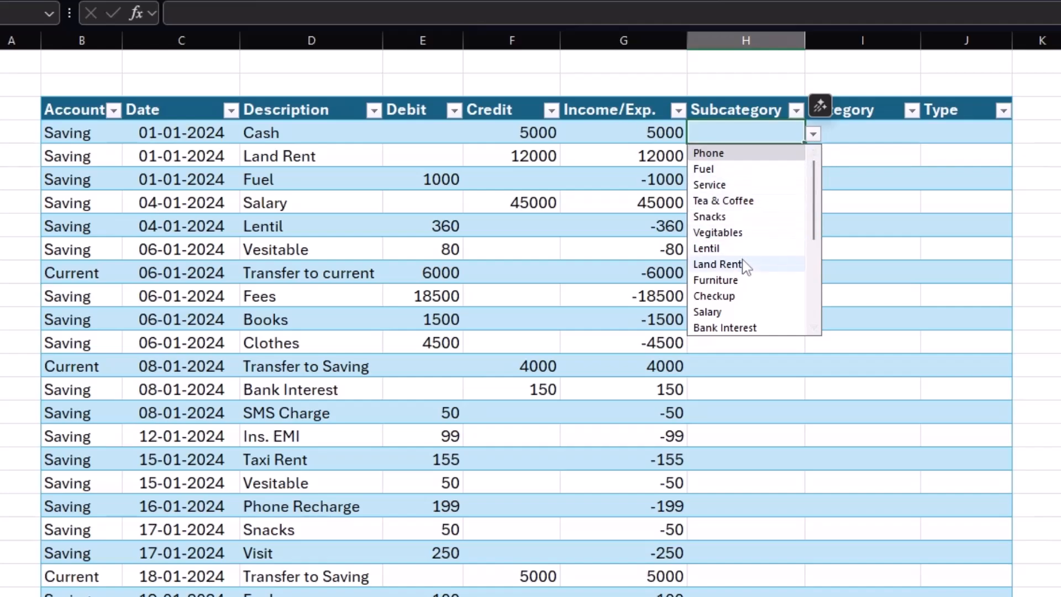
click(718, 312)
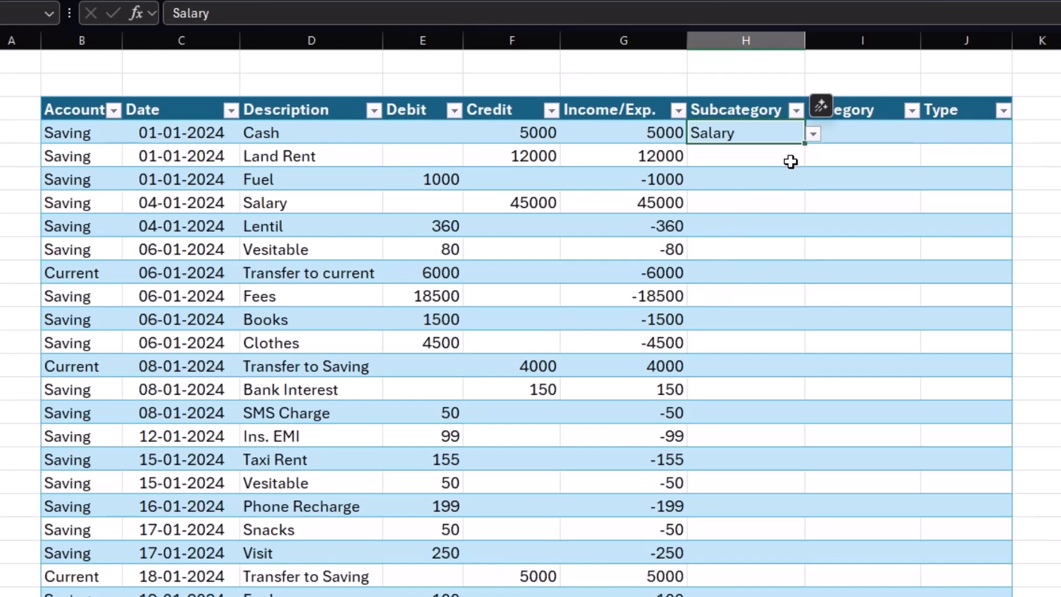
click(789, 164)
click(813, 159)
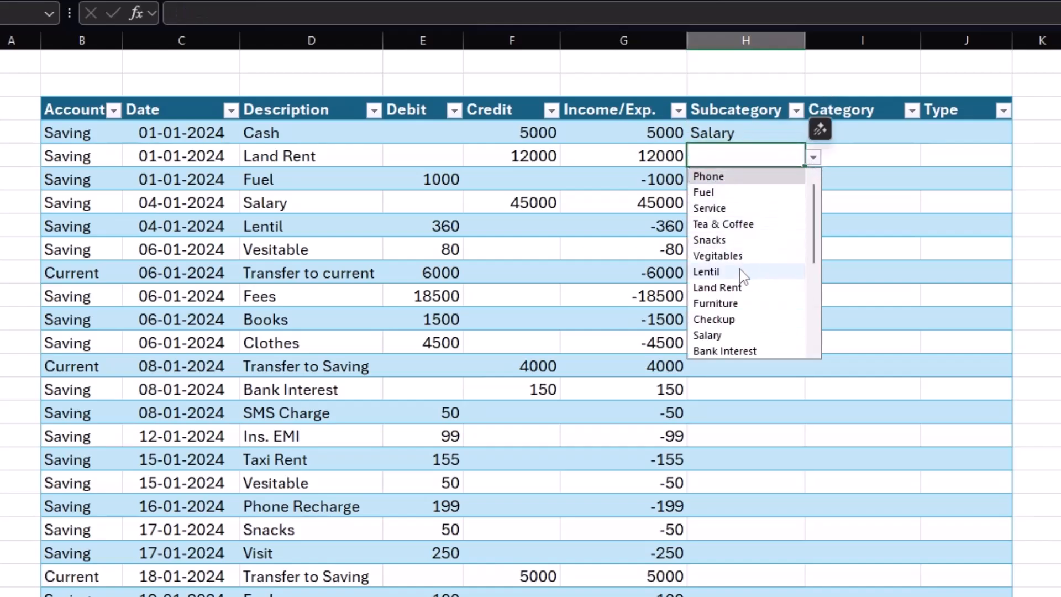
click(719, 288)
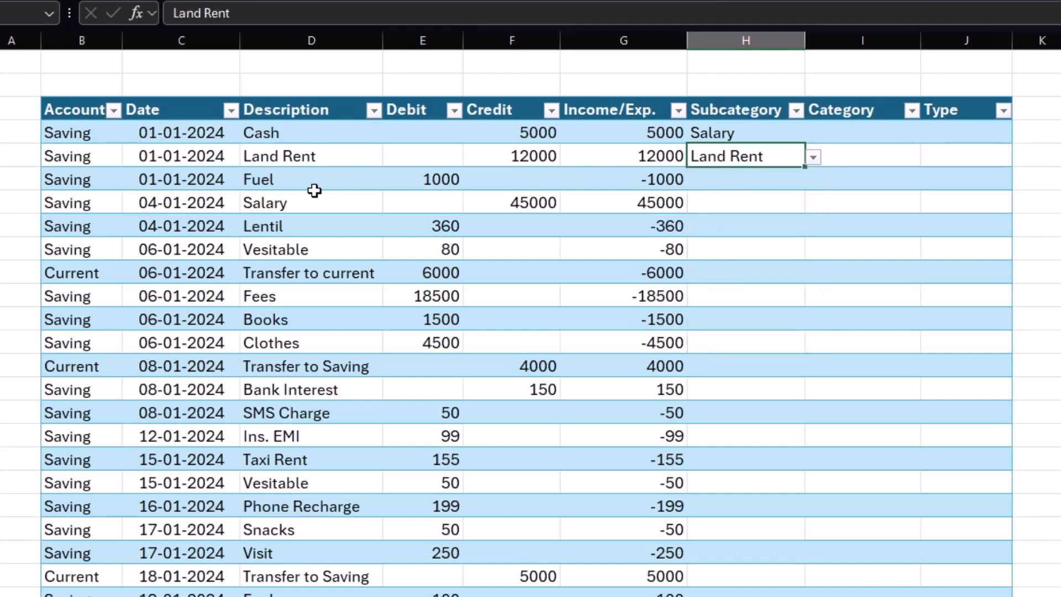
click(757, 184)
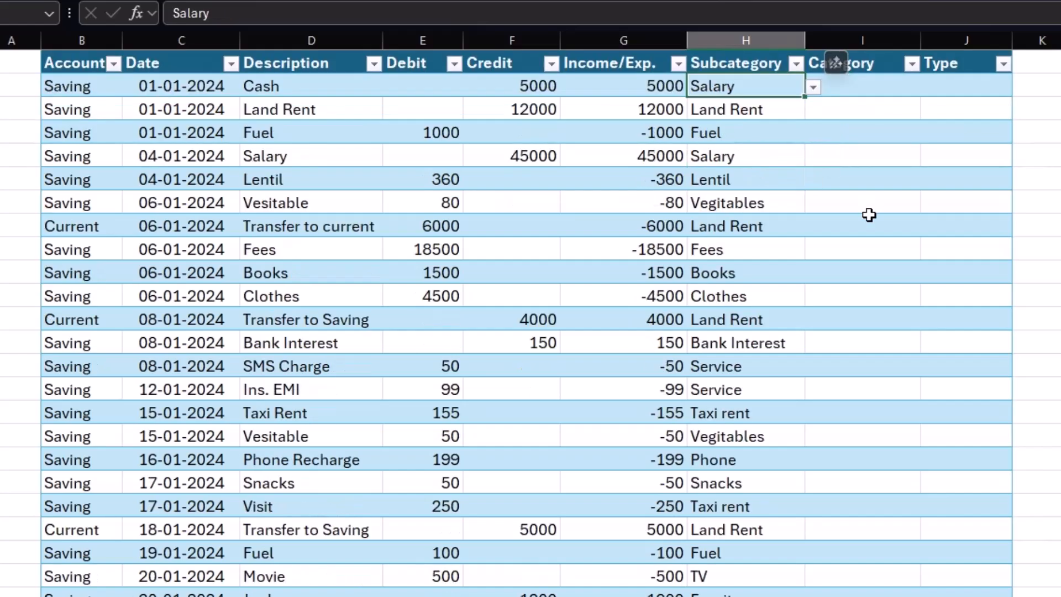
Fill the Category column with an XLOOKUP of each row's Subcategory in cate[Subcategory], returning cate[Category], or "Add Subcategory" if not found.
click(870, 219)
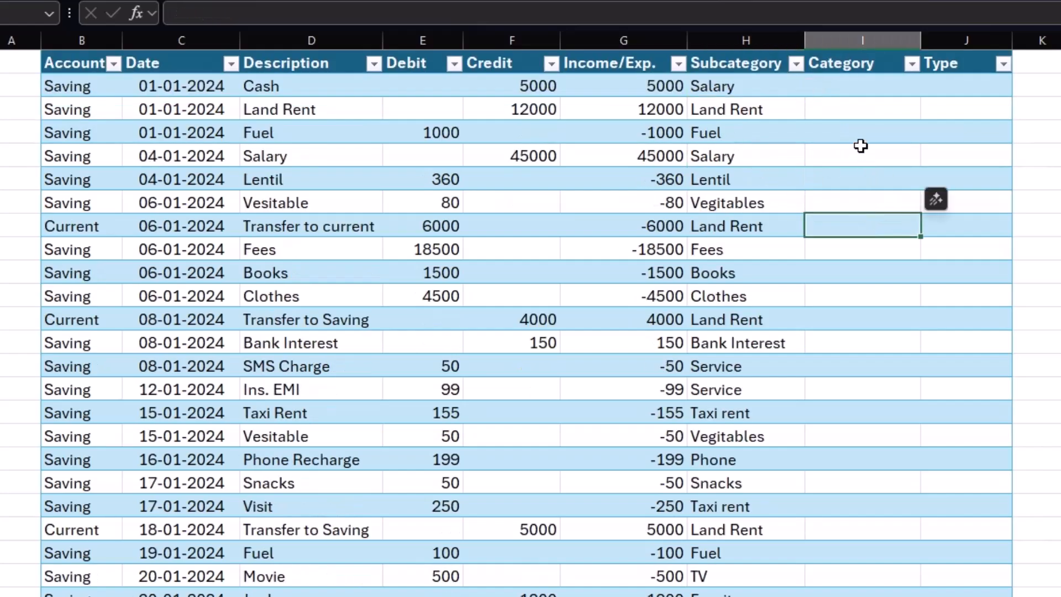
click(847, 91)
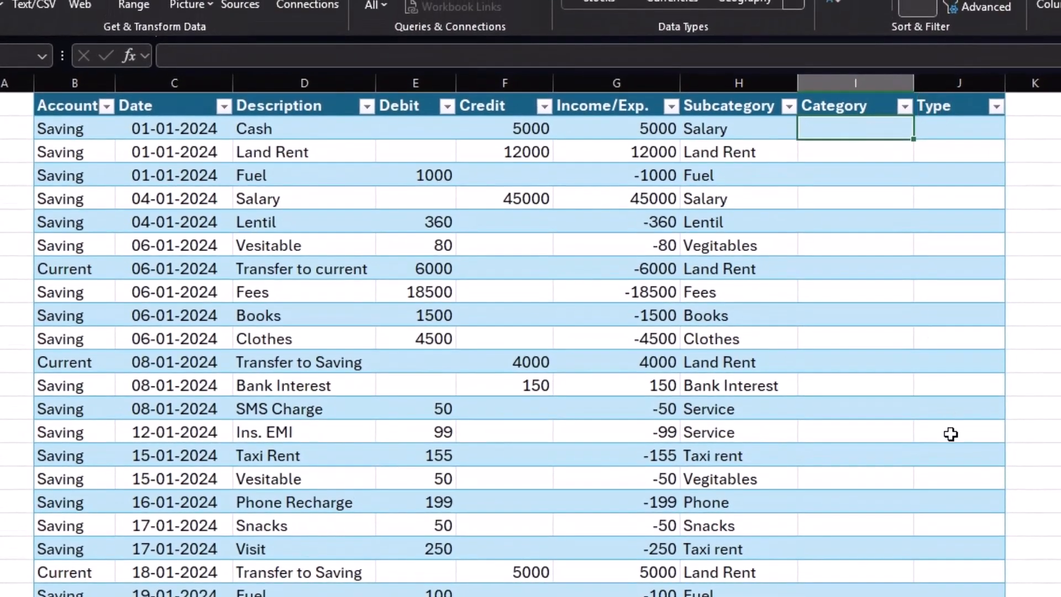
text(=)
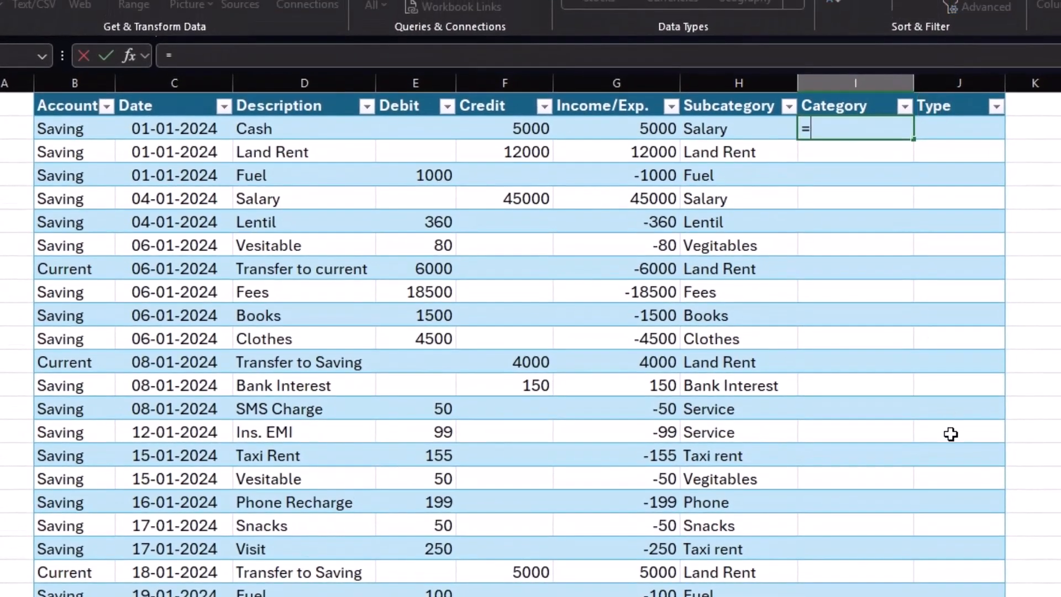
text(x)
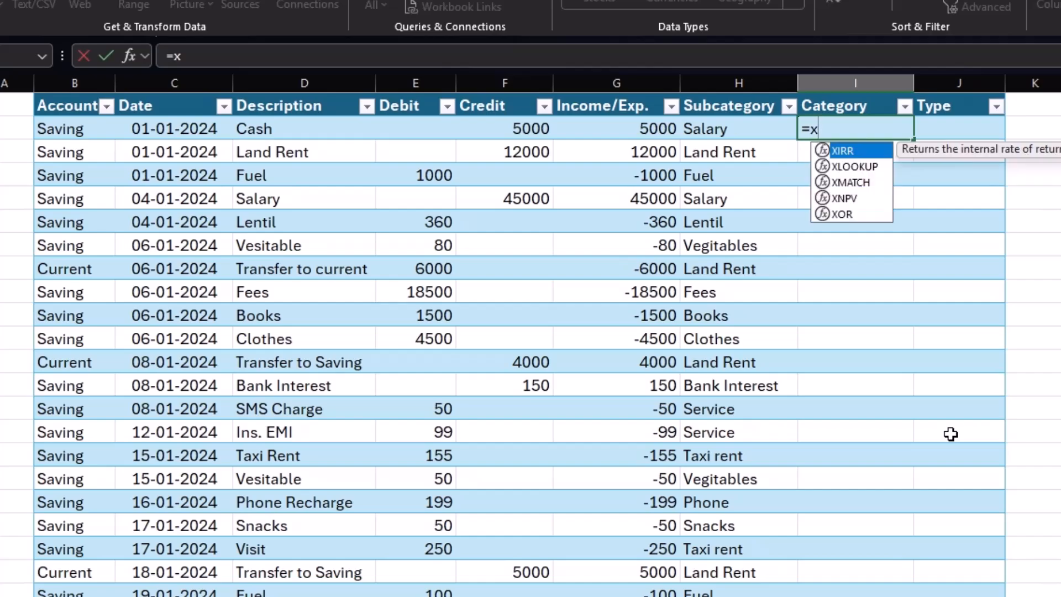
text(l)
key(Tab)
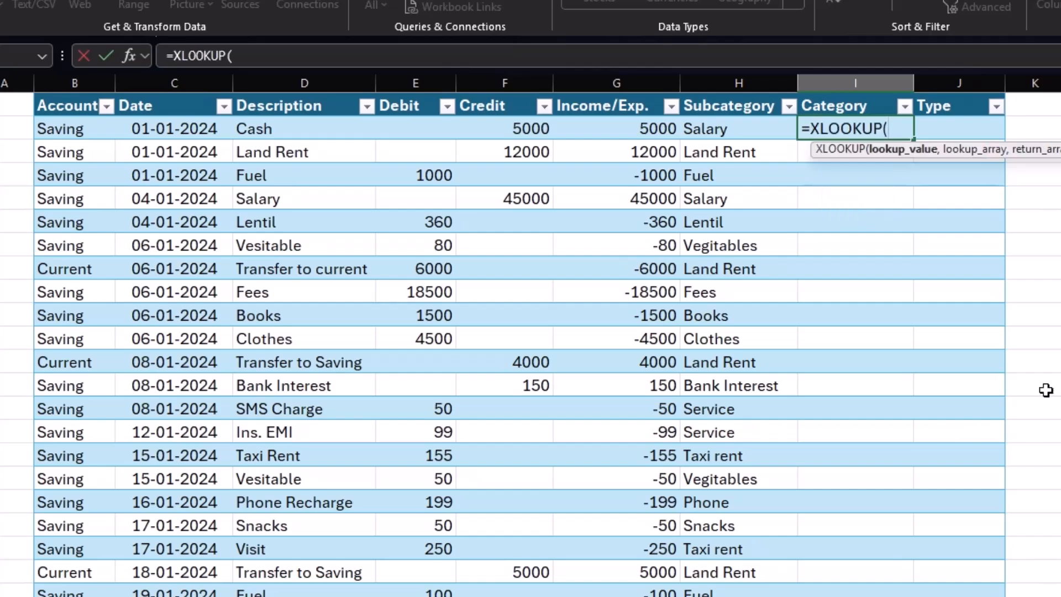
click(765, 131)
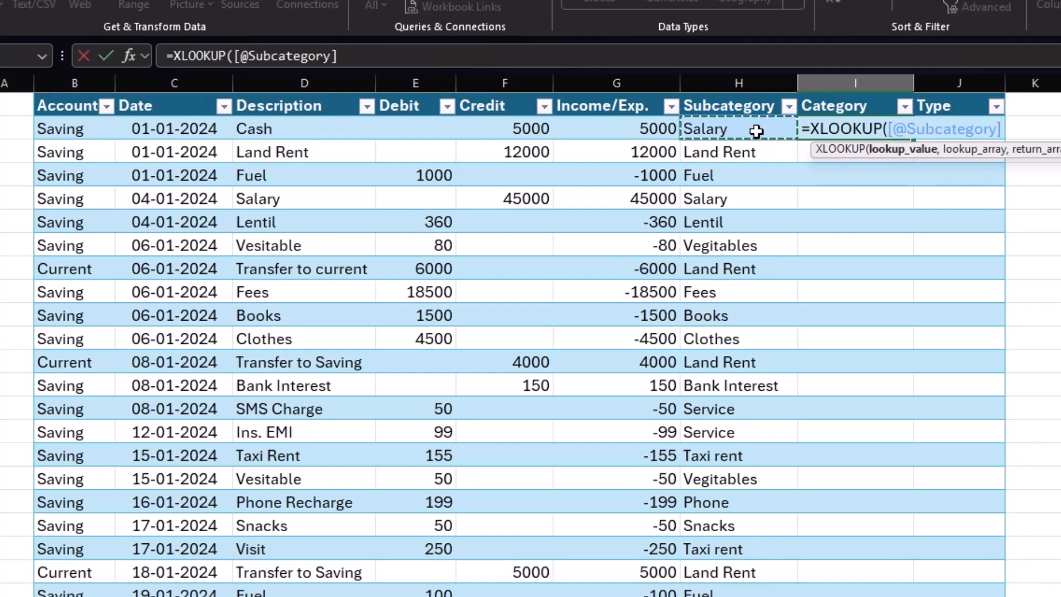
text(,)
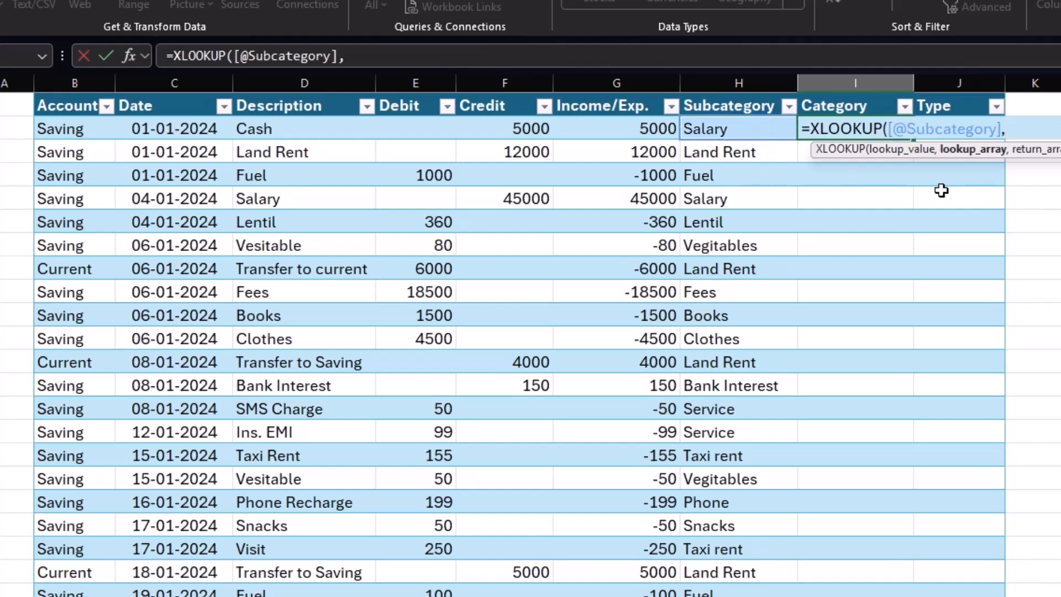
click(492, 596)
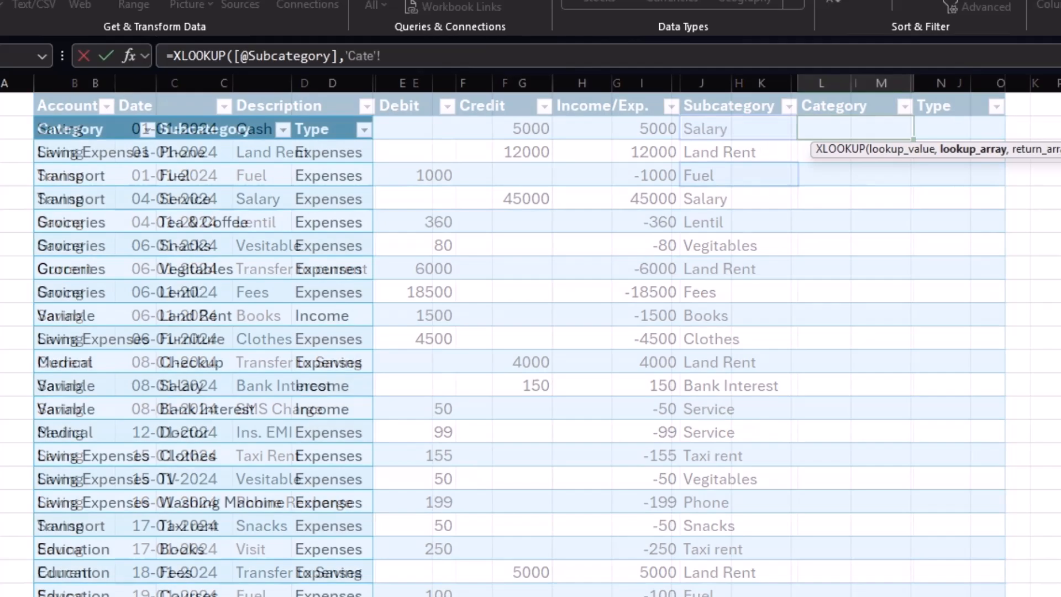
click(213, 116)
text(,)
click(78, 116)
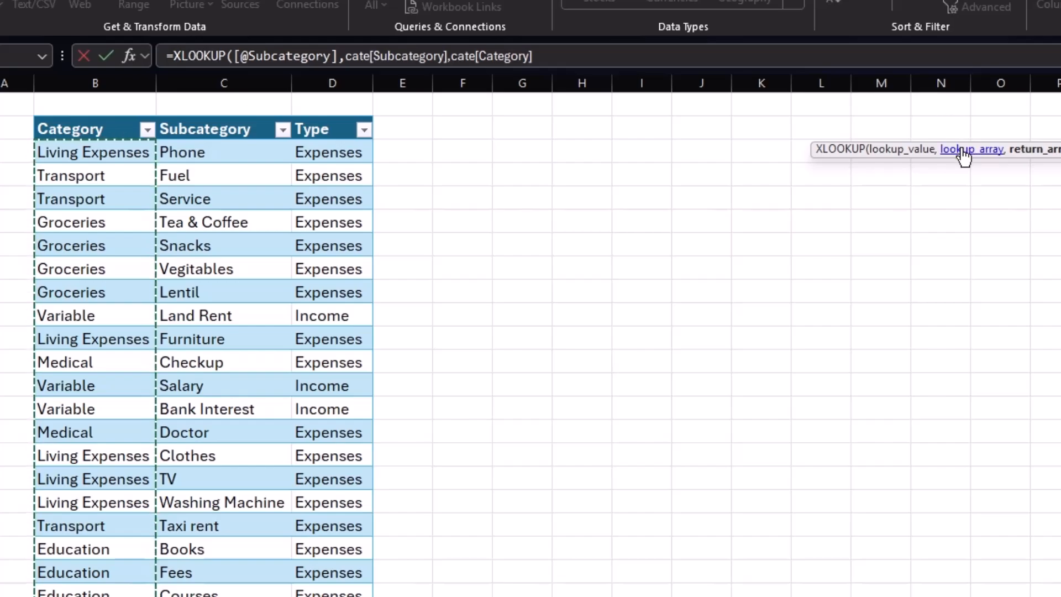
click(559, 54)
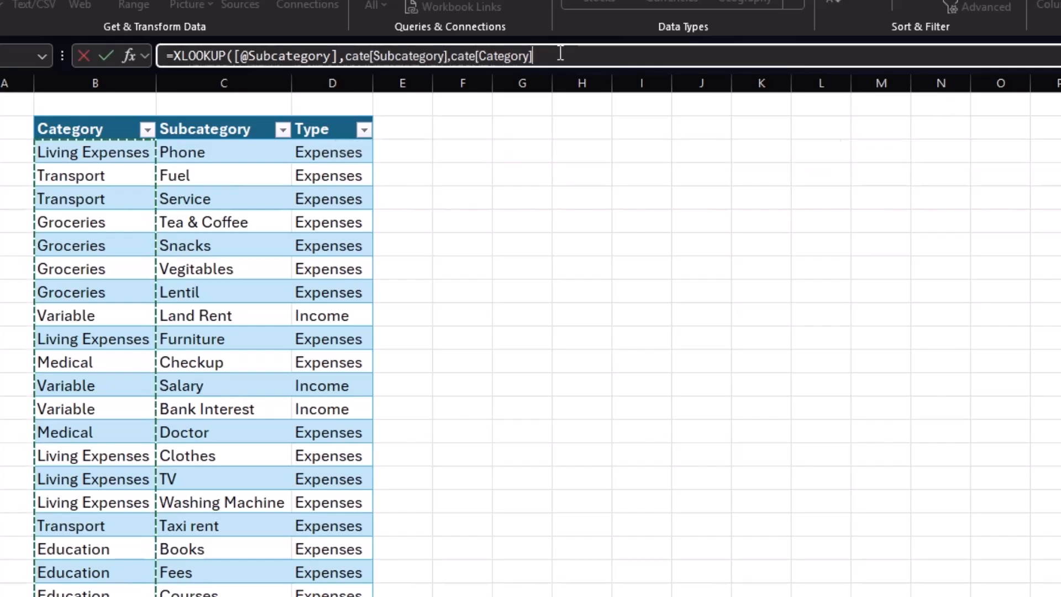
text(,)
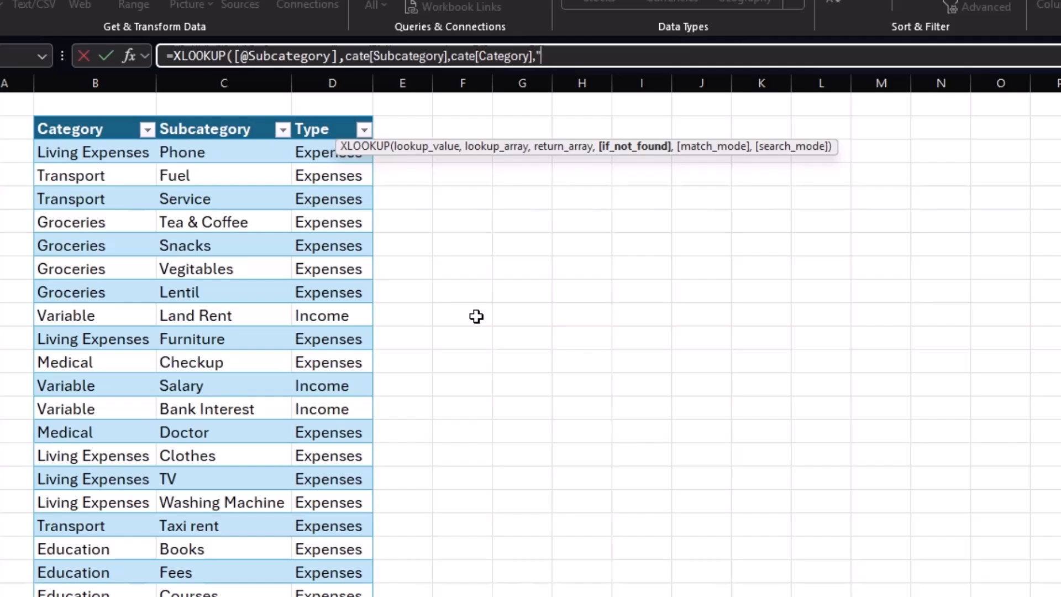
text("Add Subcategory"))
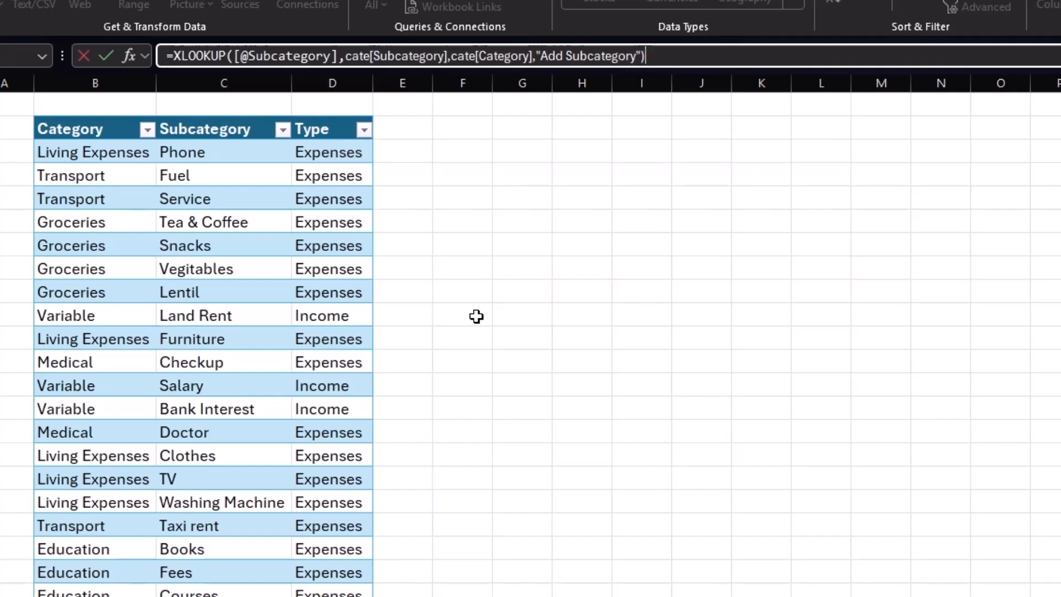
key(Return)
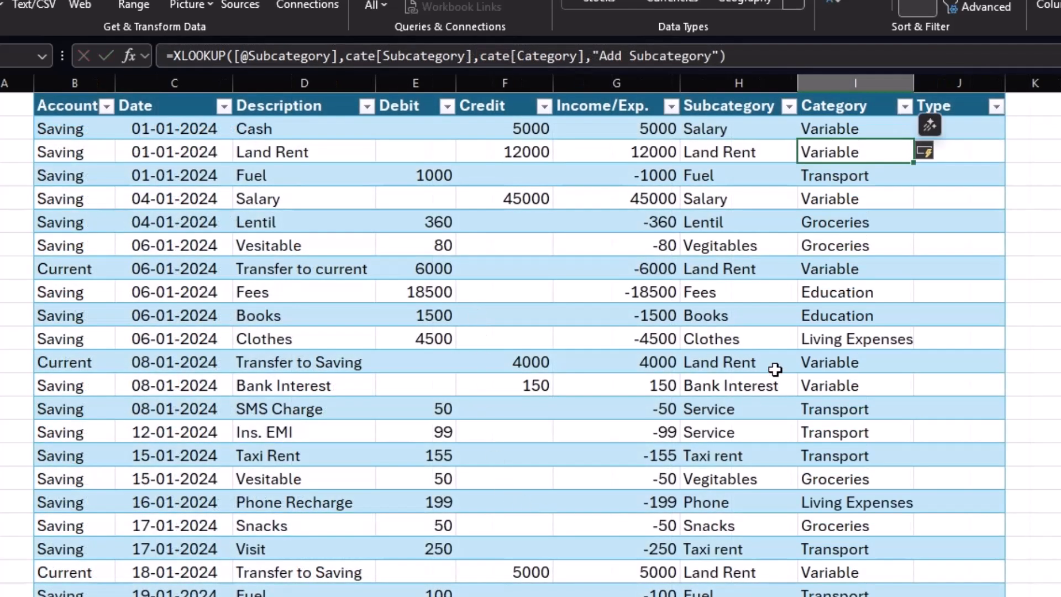
Widen the Category column and fill the Type column with an XLOOKUP returning cate[Type] for each Subcategory, or "Add Subcategory" if missing.
drag(914, 83, 926, 83)
click(940, 127)
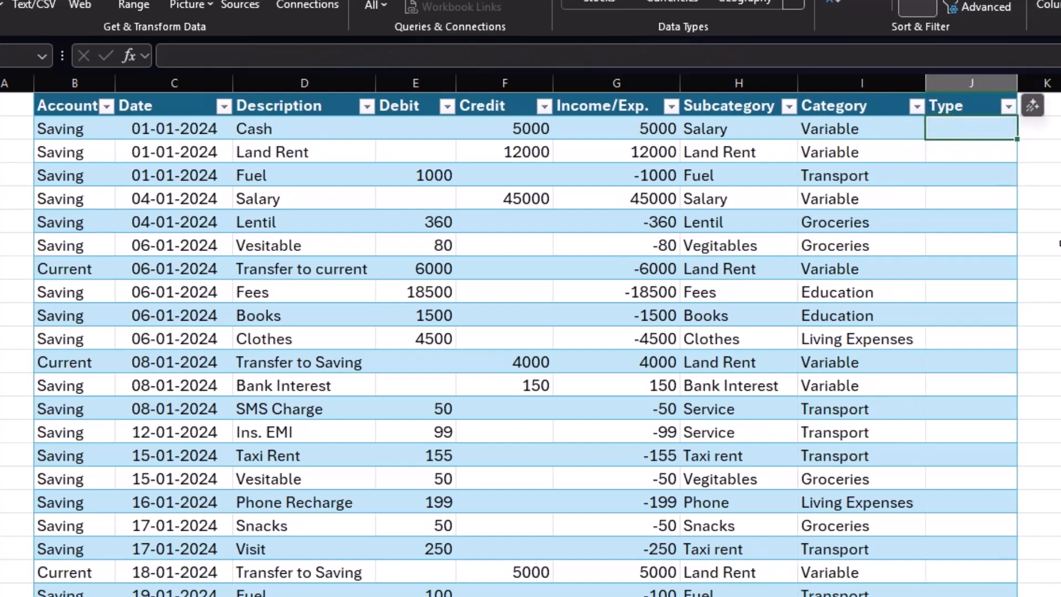
text(=x)
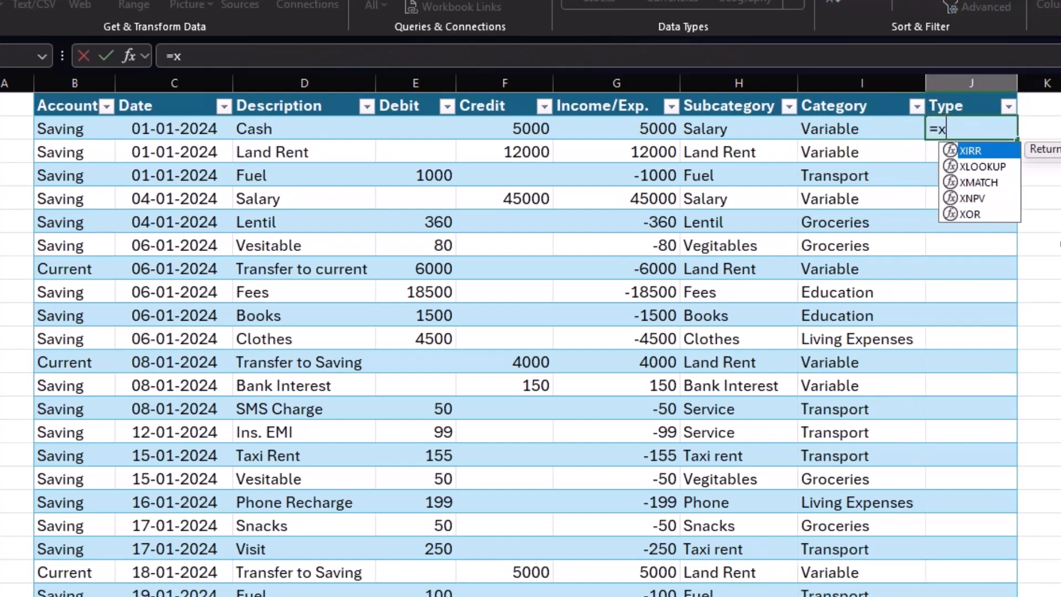
key(Down)
key(Tab)
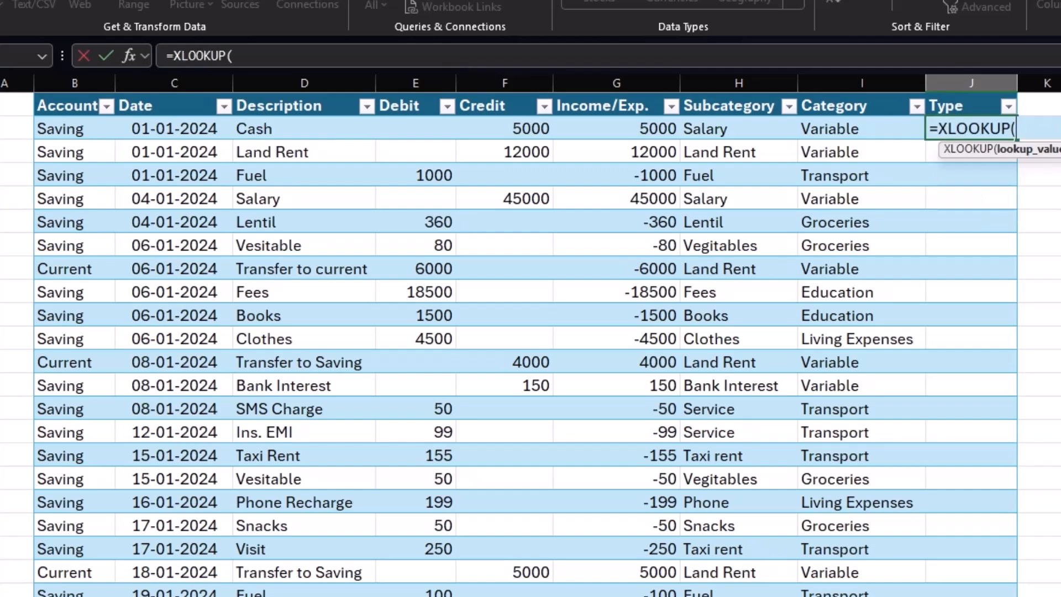
click(758, 129)
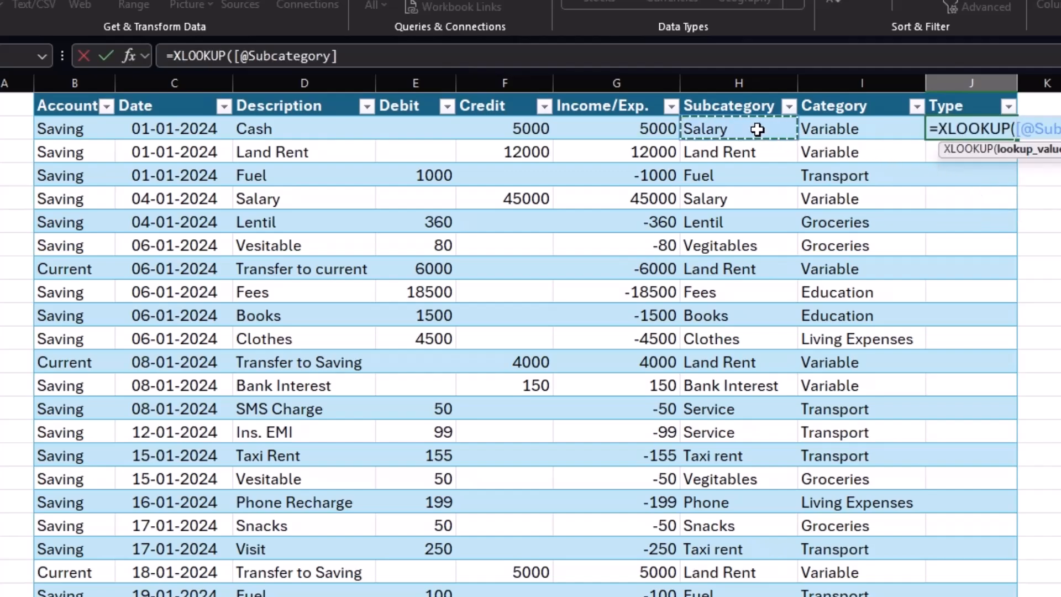
text(,'Cate'!)
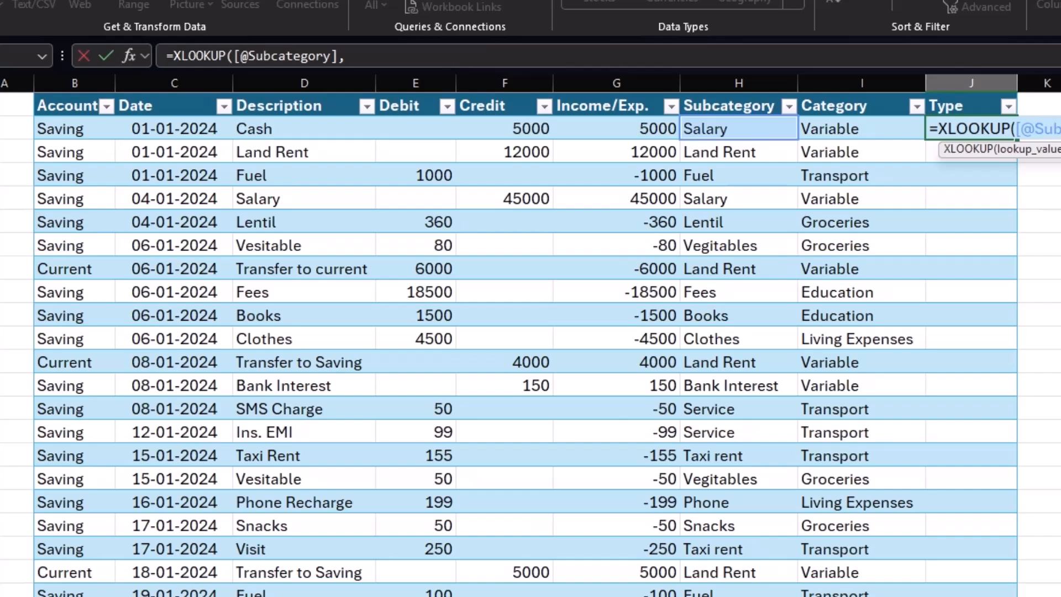
click(238, 596)
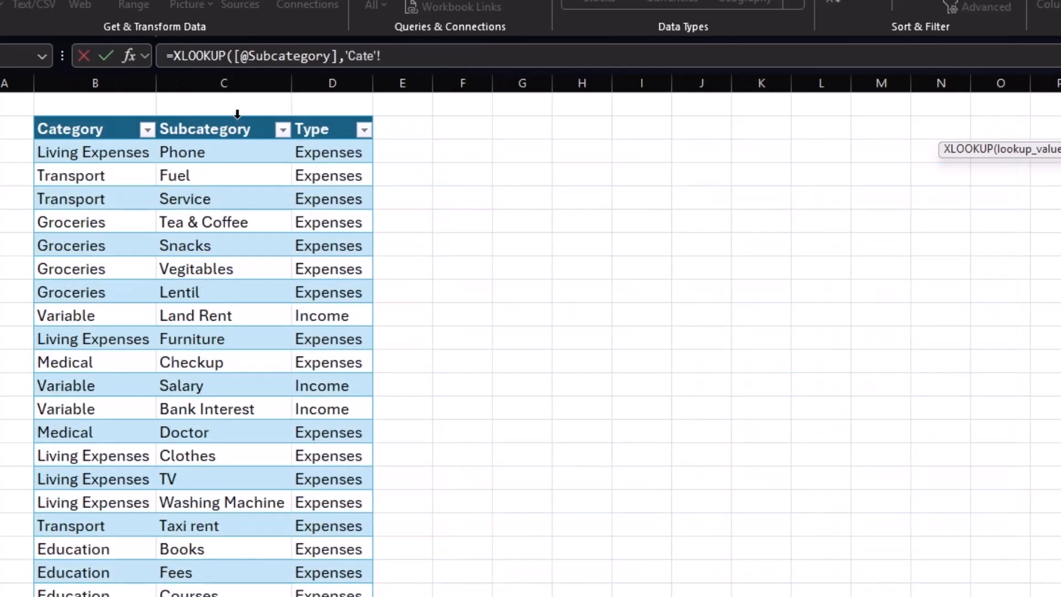
click(237, 115)
text(,)
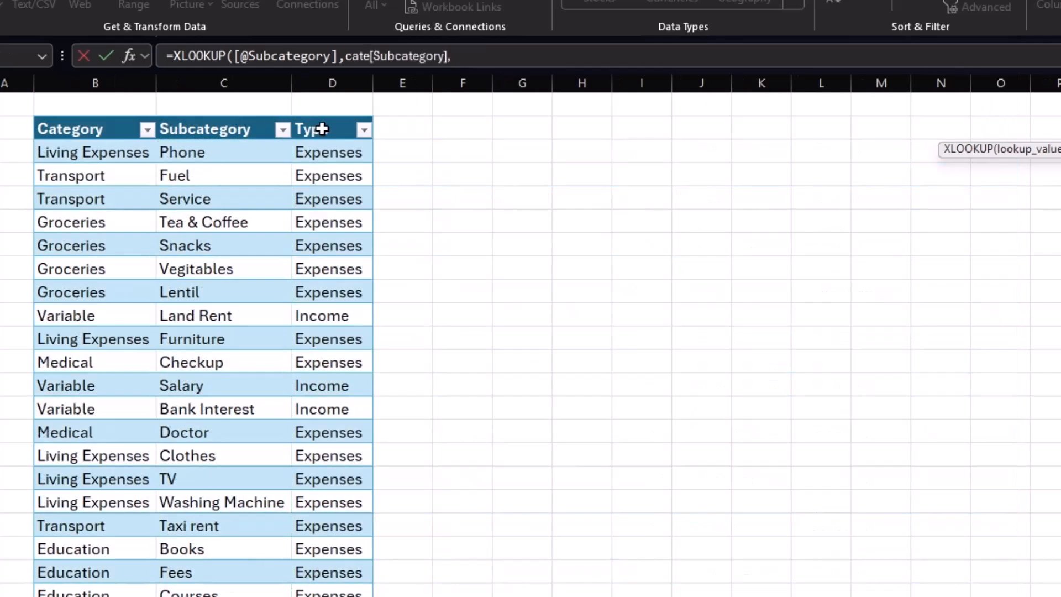
click(331, 123)
text(,"Add)
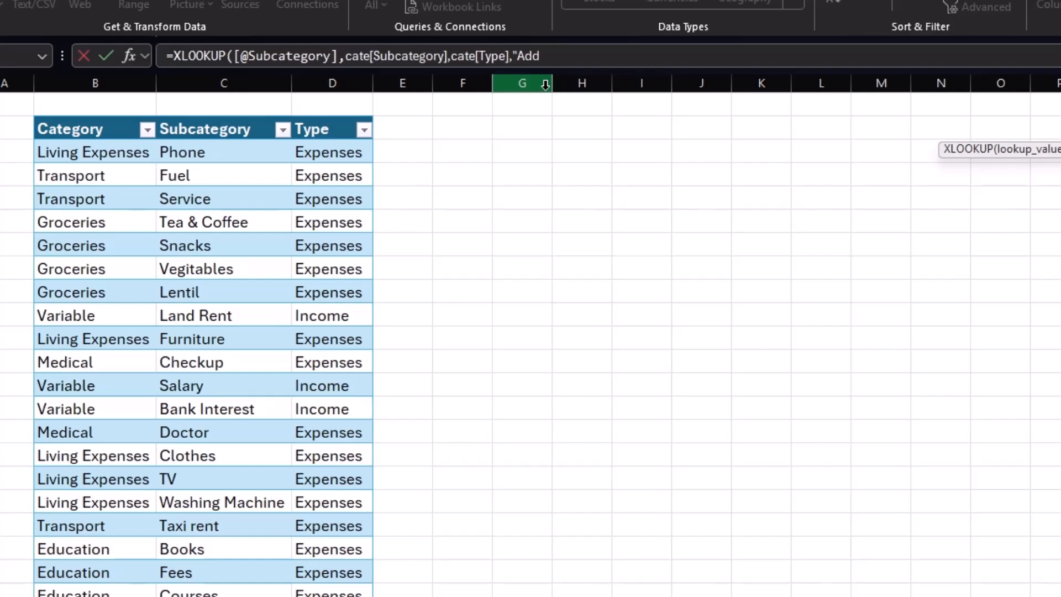
text(Subcategory"))
key(Return)
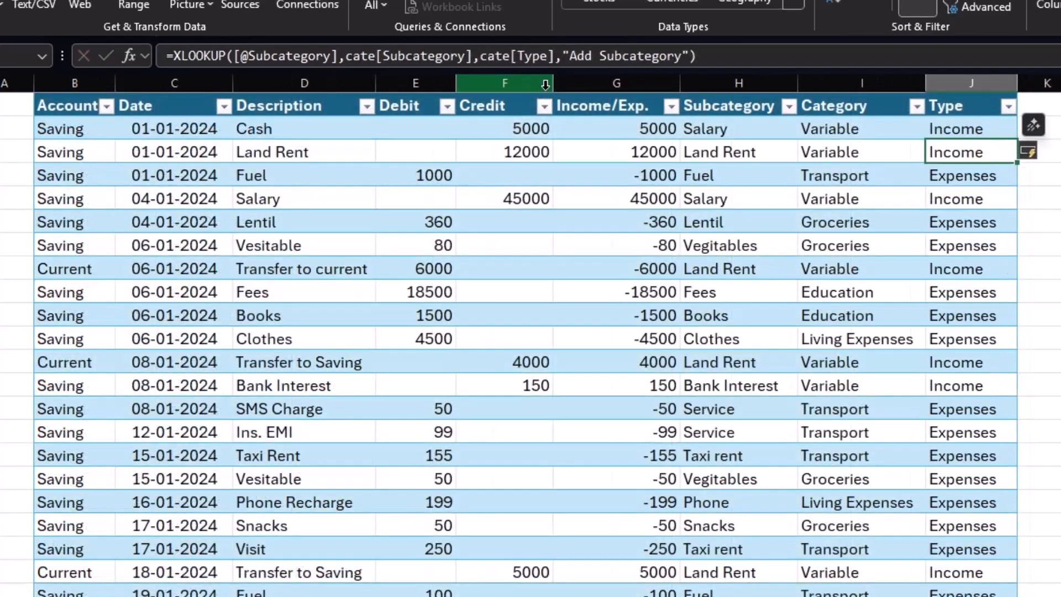
Insert a PivotTable from the details table onto the Dashboard sheet at cell E3.
click(1058, 166)
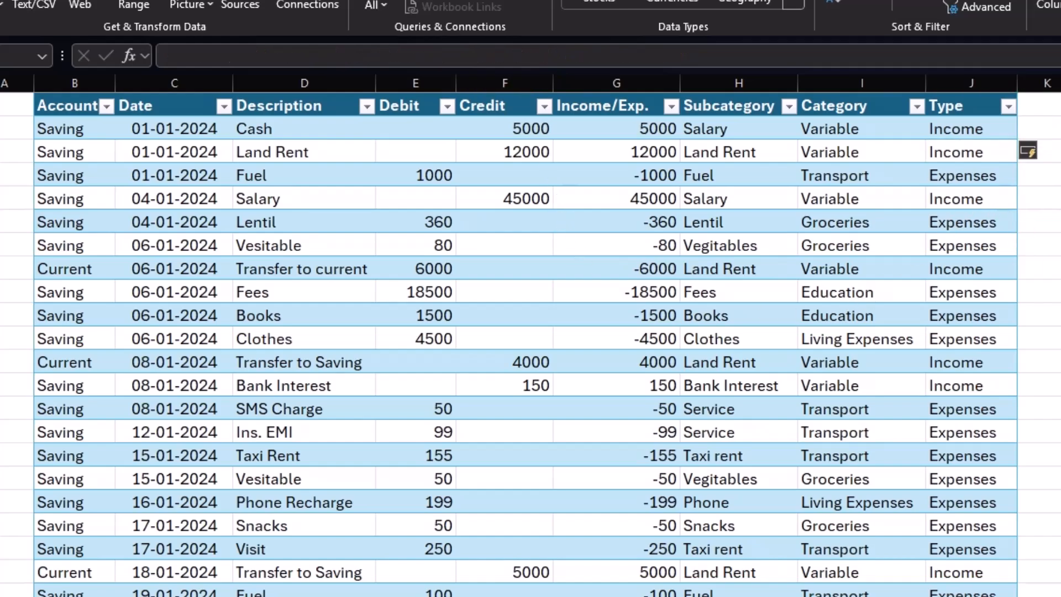
scroll(530, 343, up, 1)
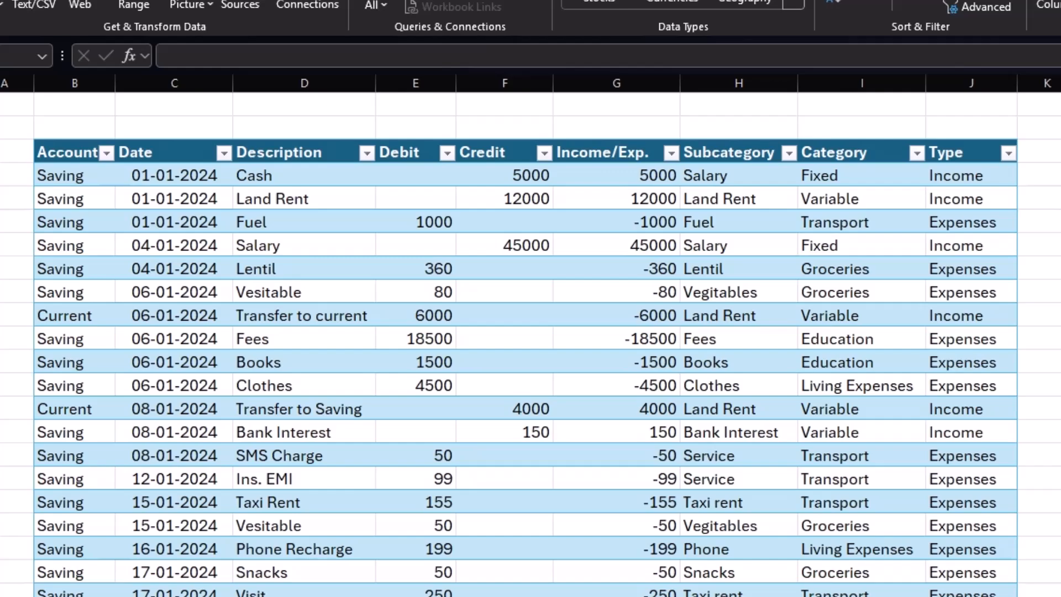
click(480, 276)
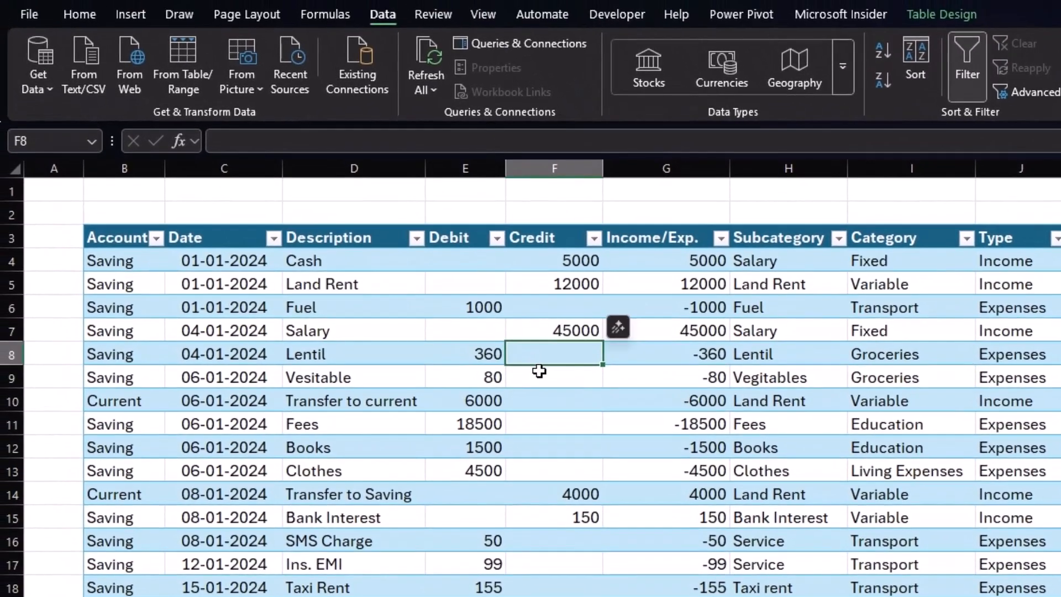
click(126, 18)
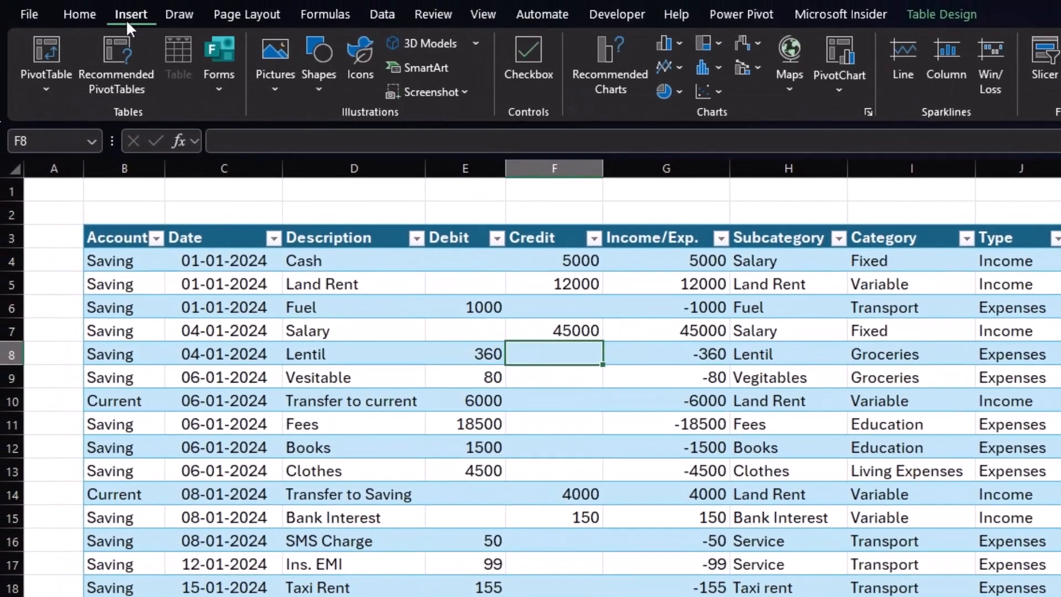
click(47, 45)
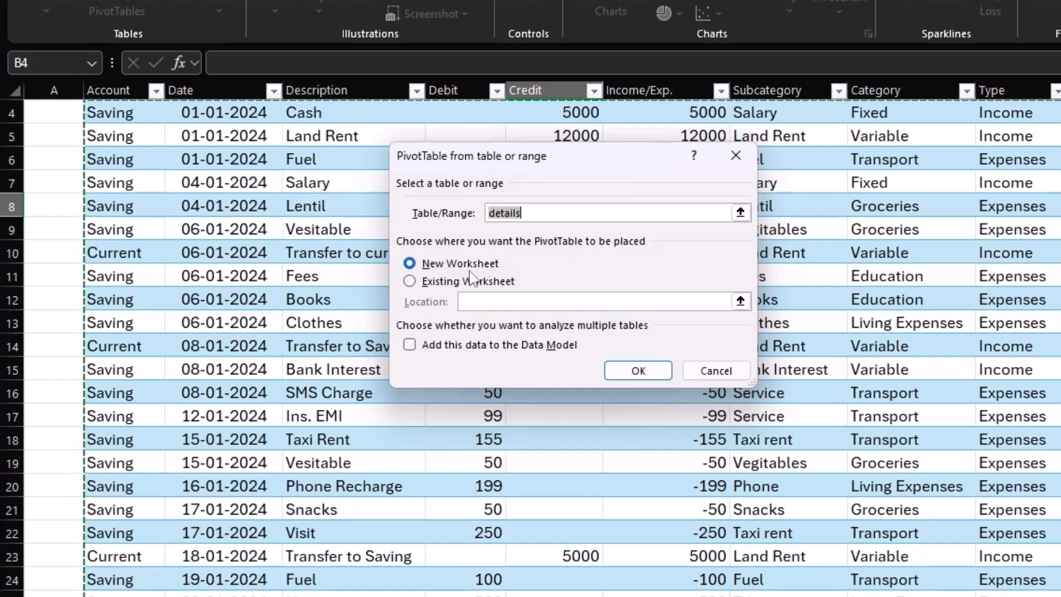
click(412, 281)
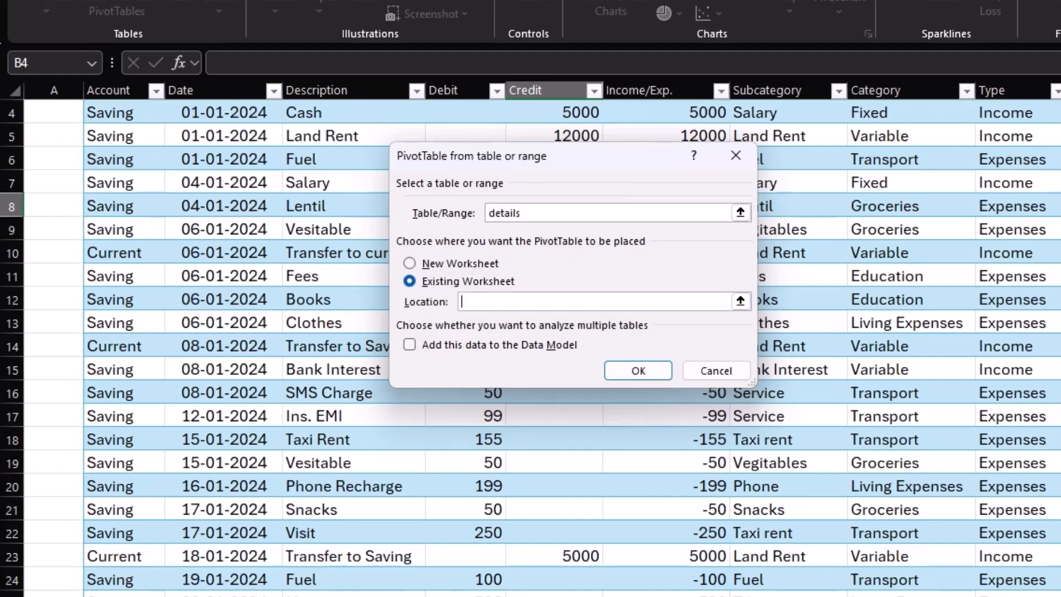
click(172, 596)
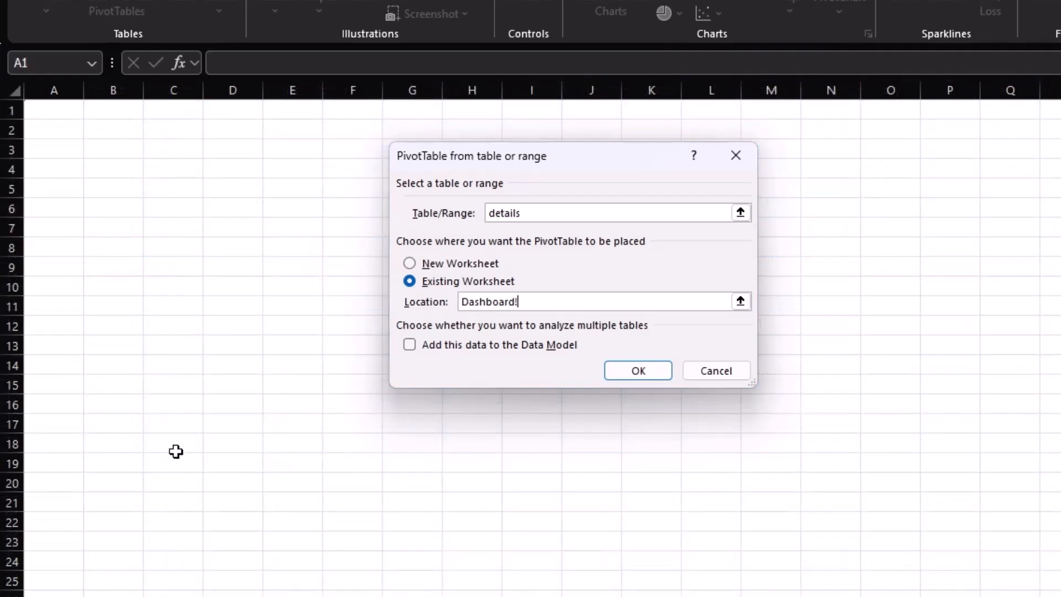
click(285, 152)
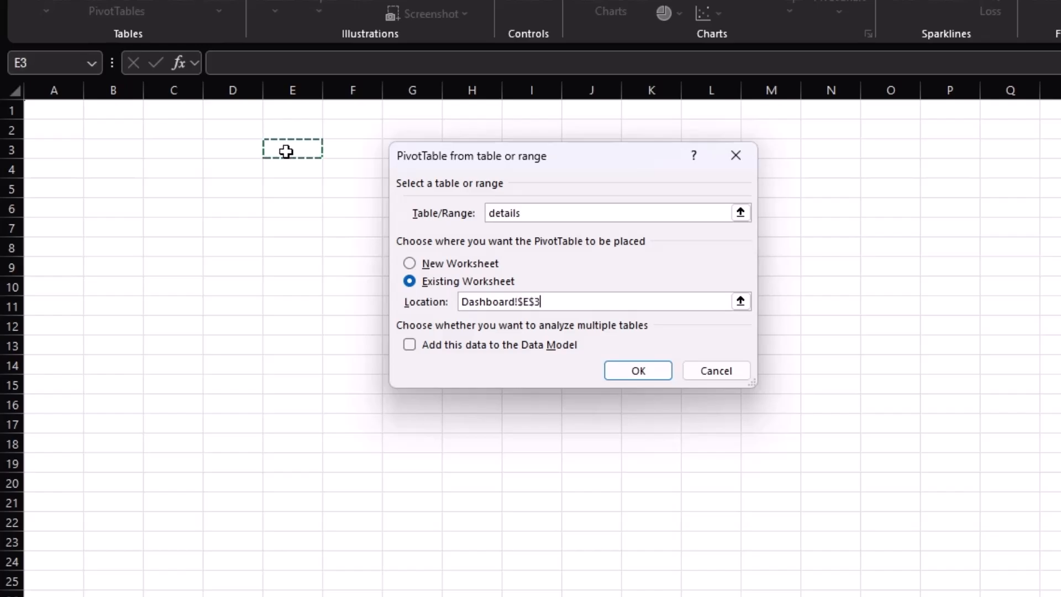
click(637, 370)
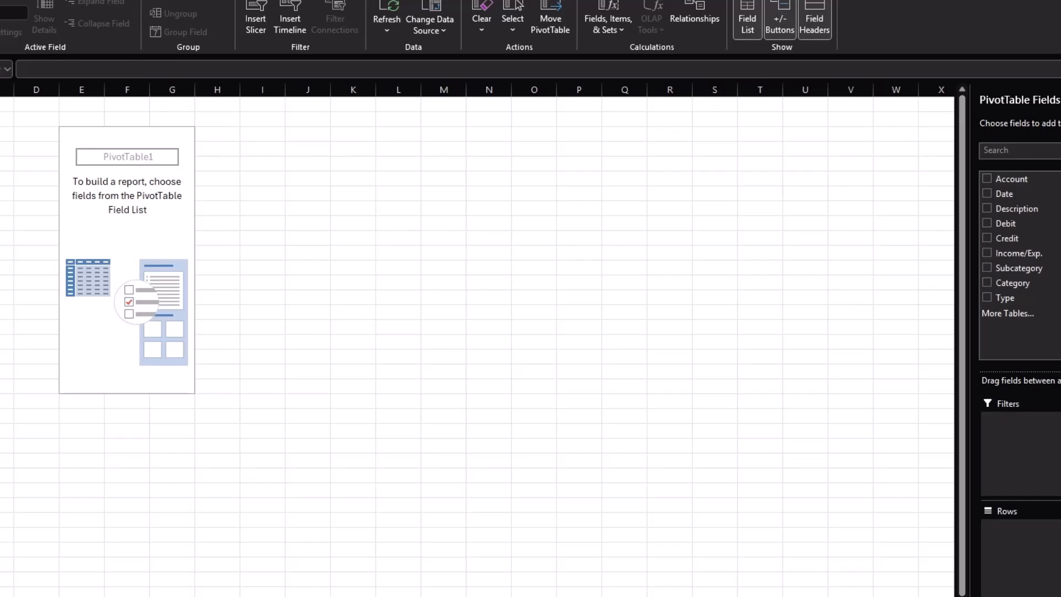
Undock the PivotTable Fields pane and enlarge it so the full field list and areas are shown.
drag(1000, 100, 671, 161)
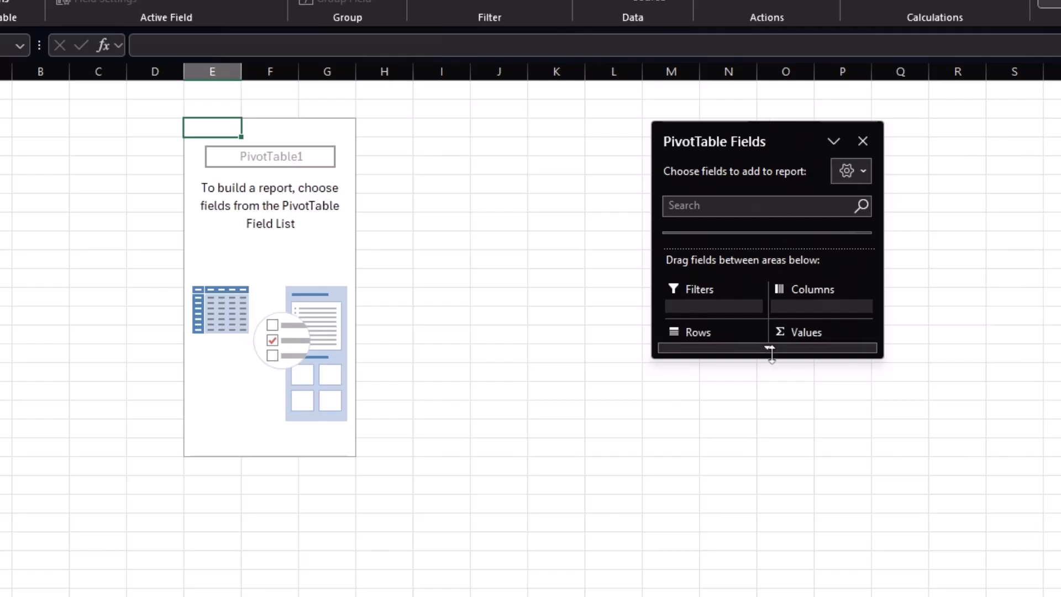
drag(771, 354, 772, 594)
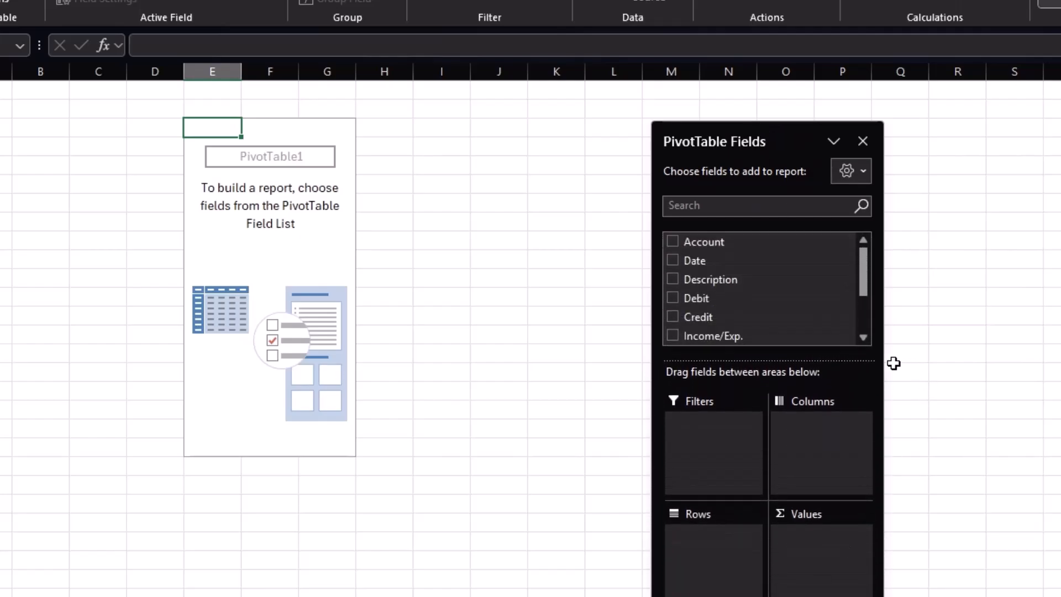
drag(881, 379, 1060, 379)
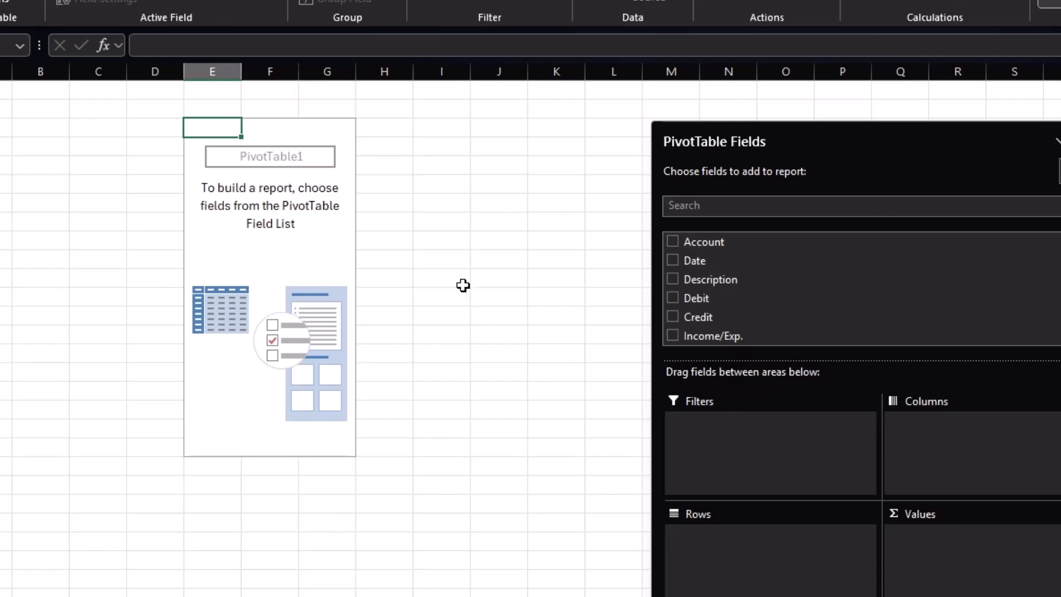
scroll(720, 297, down, 1)
scroll(722, 304, down, 1)
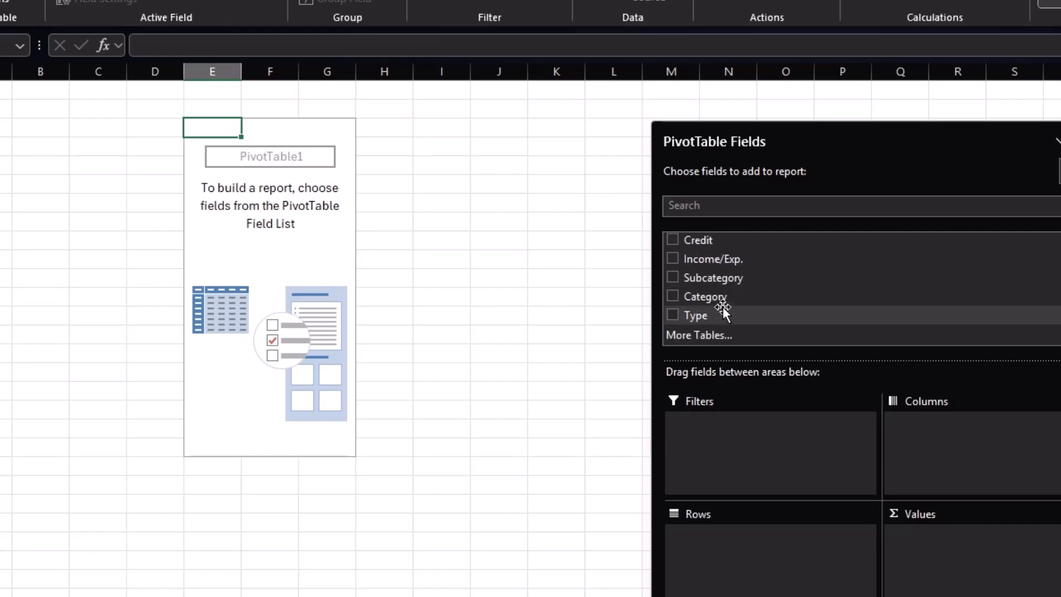
Add the Type field to the PivotTable filters and widen column E.
drag(705, 320, 719, 421)
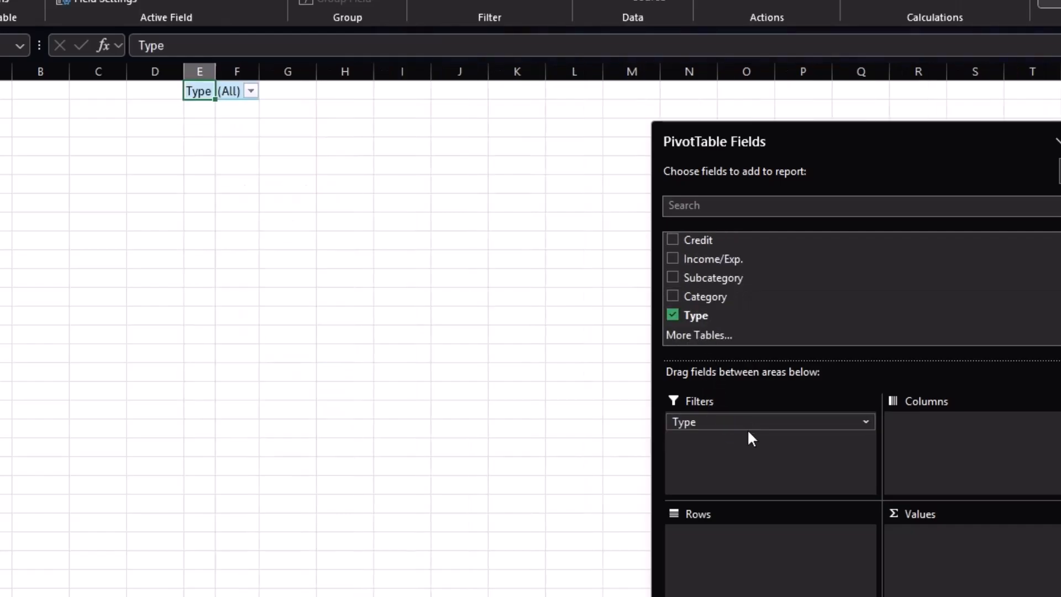
click(214, 72)
drag(215, 72, 358, 73)
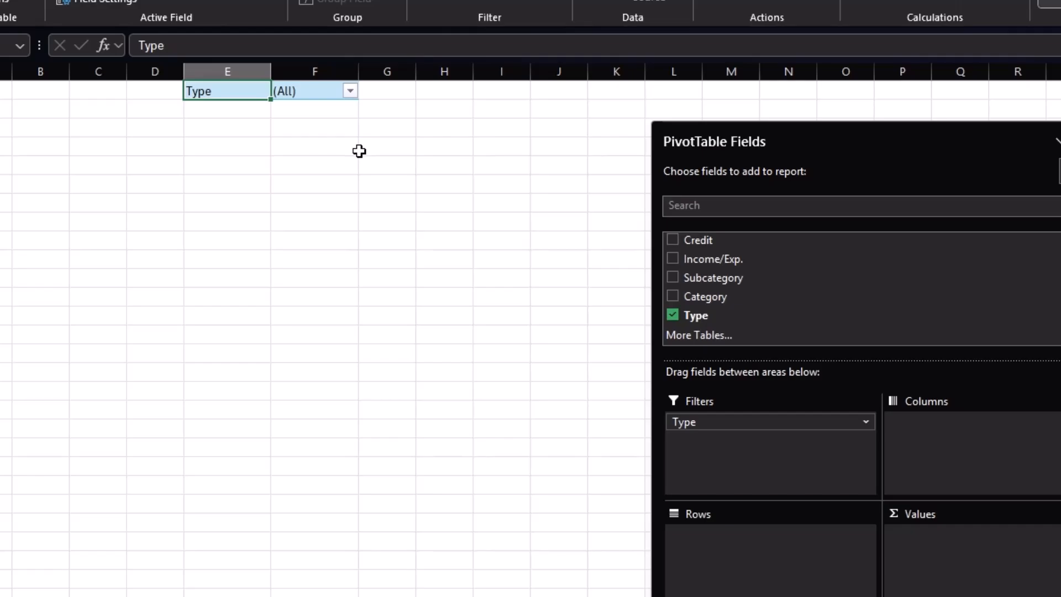
Add Category and Subcategory to the PivotTable rows and Income/Exp. to the values.
drag(715, 301, 721, 539)
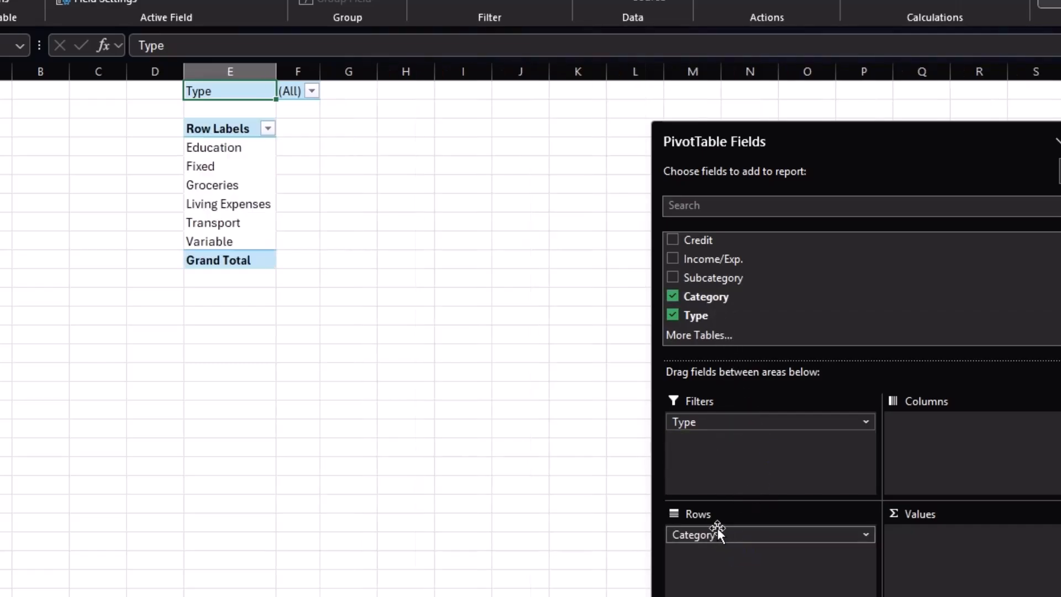
drag(699, 280, 714, 568)
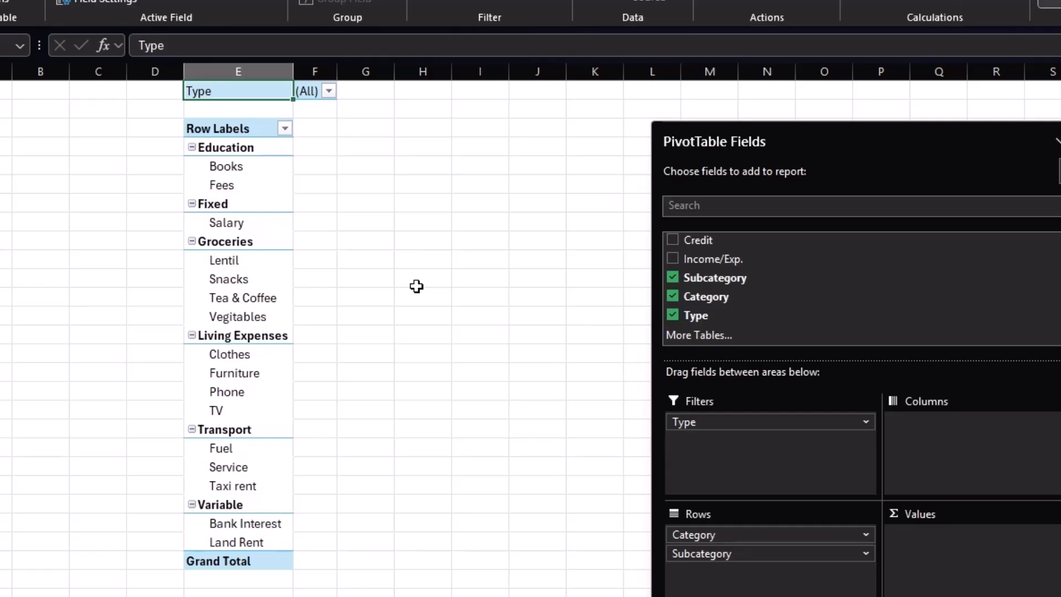
drag(695, 257, 897, 525)
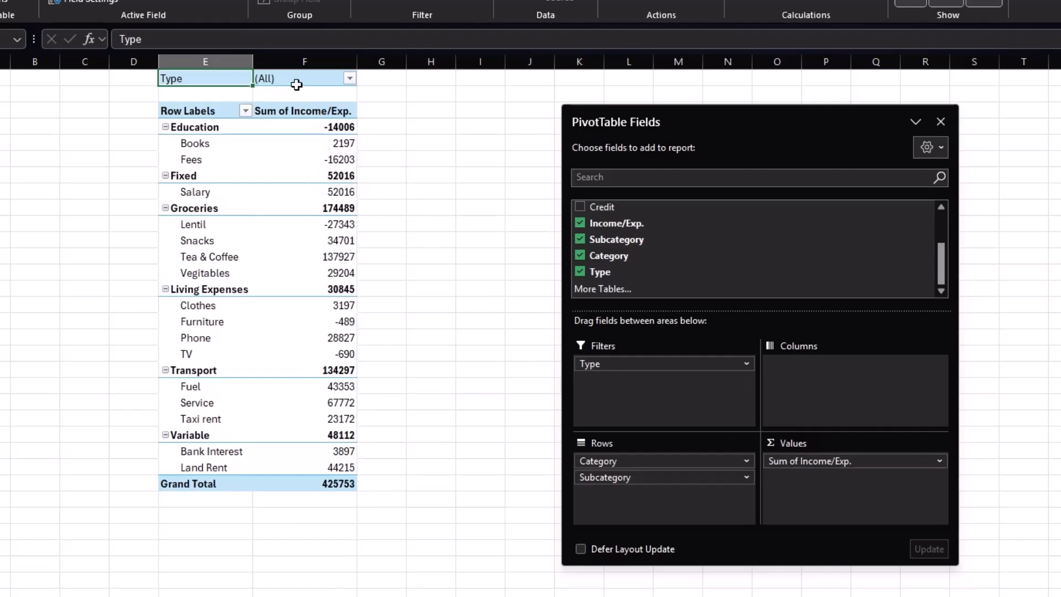
Filter the PivotTable by Type to show only Income.
click(349, 78)
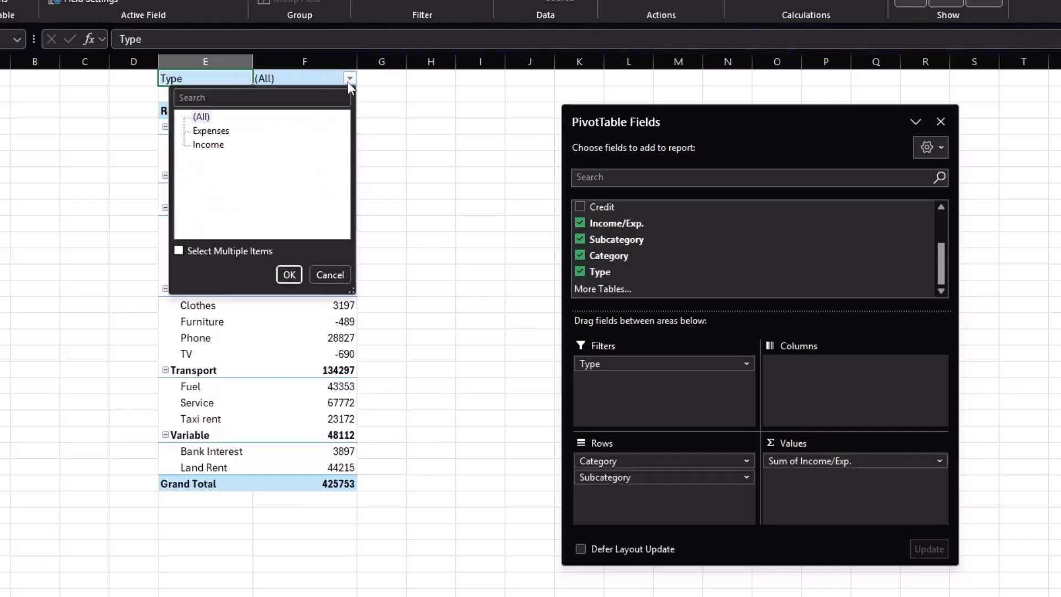
click(206, 144)
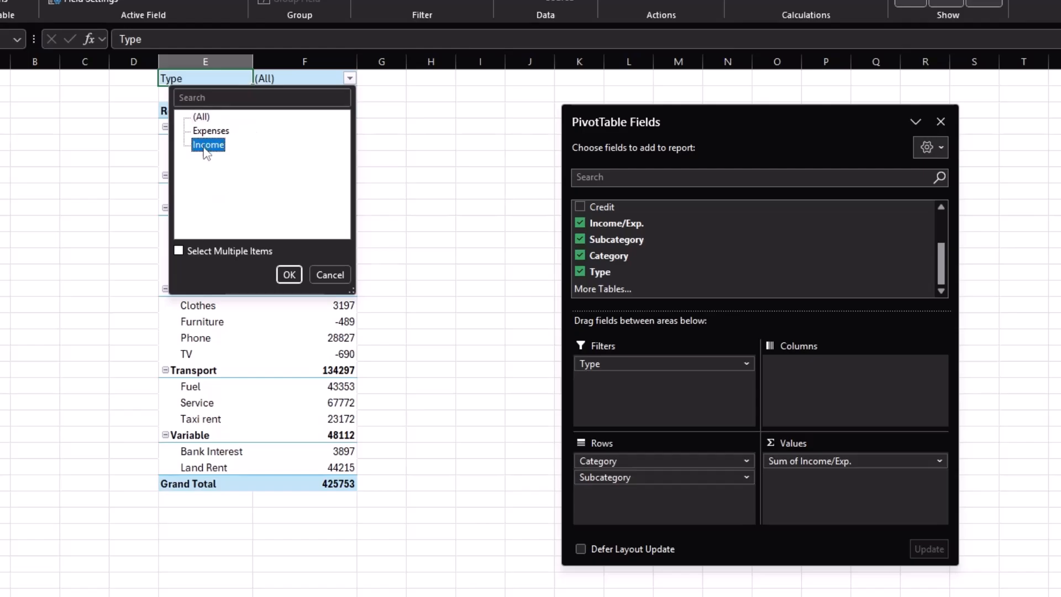
click(290, 273)
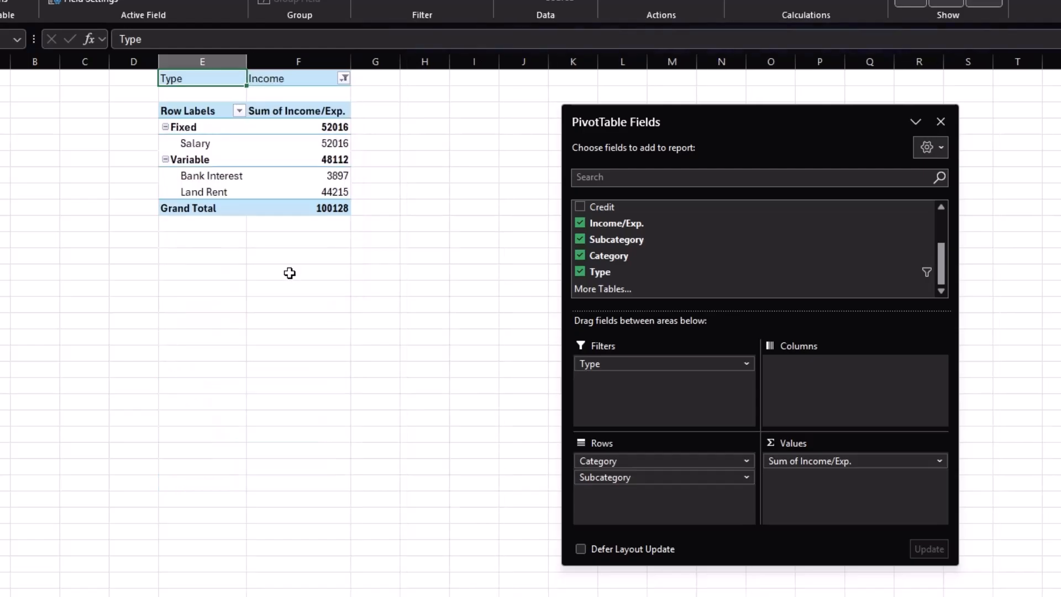
Add Income/Exp. to the values a second time and clear the new column's header text.
drag(617, 224, 797, 478)
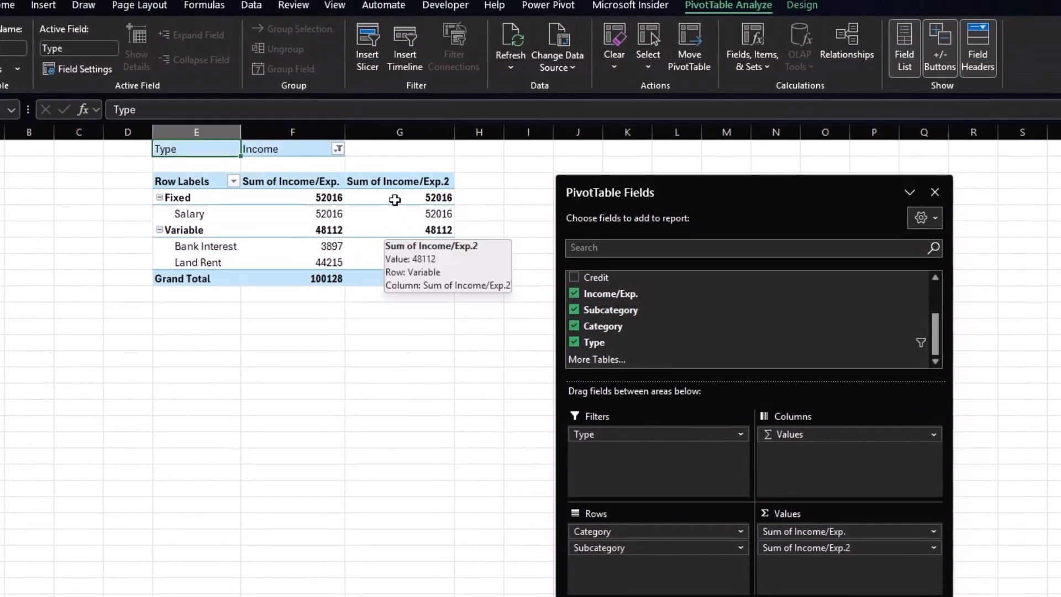
click(388, 182)
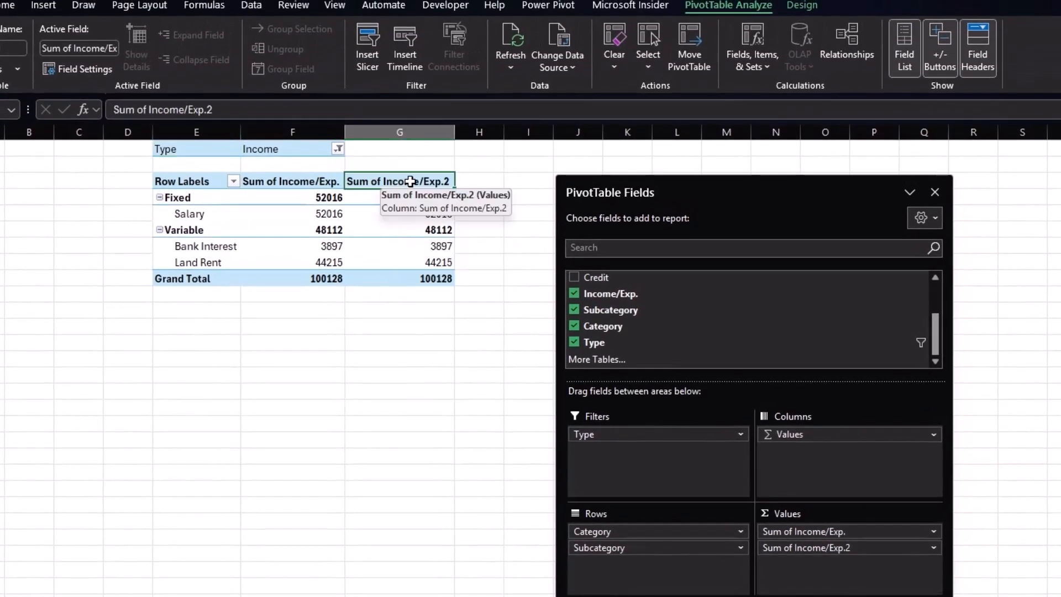
click(257, 110)
key(BackSpace)
key(BackSpace)
key(BackSpace)
key(BackSpace)
key(BackSpace)
key(BackSpace)
key(BackSpace)
key(BackSpace)
key(BackSpace)
key(BackSpace)
key(BackSpace)
key(BackSpace)
key(BackSpace)
key(BackSpace)
key(BackSpace)
key(BackSpace)
key(BackSpace)
key(BackSpace)
key(BackSpace)
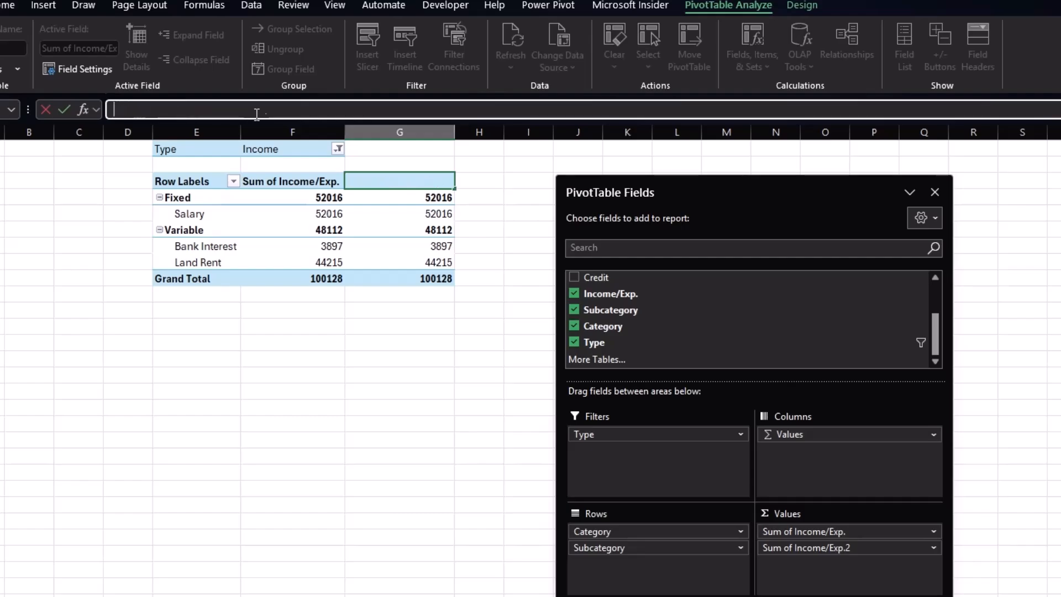
key(Return)
key(Return)
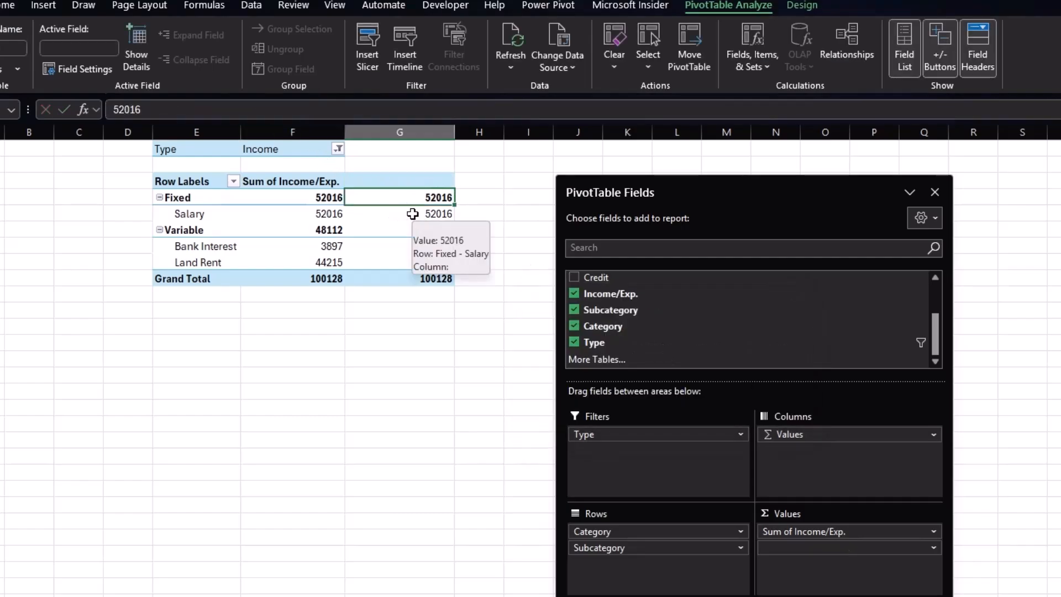
Apply a blue solid-fill data bar to the Salary value in the second value column.
click(413, 213)
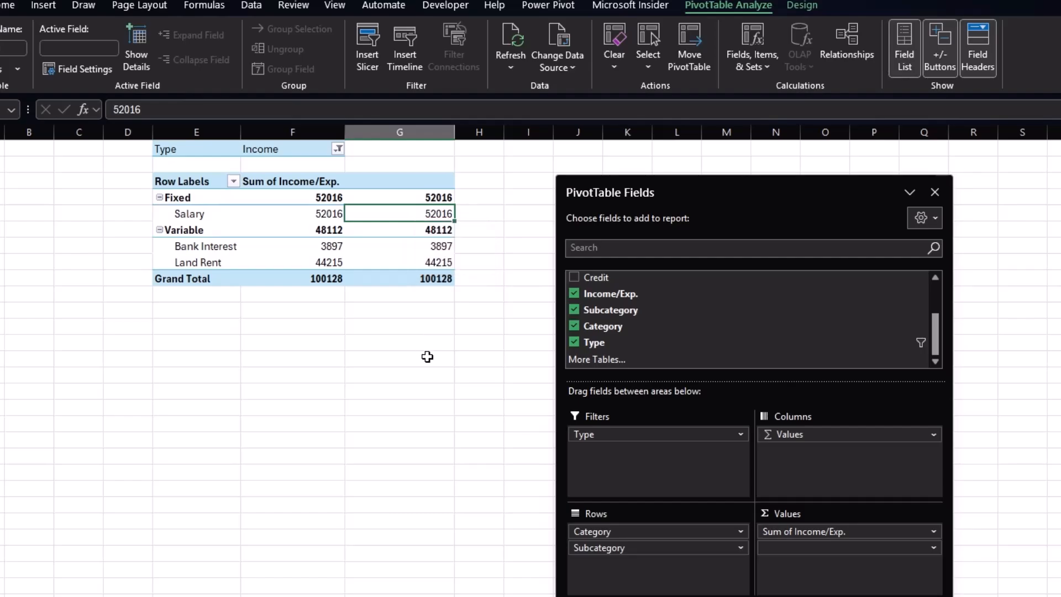
click(7, 4)
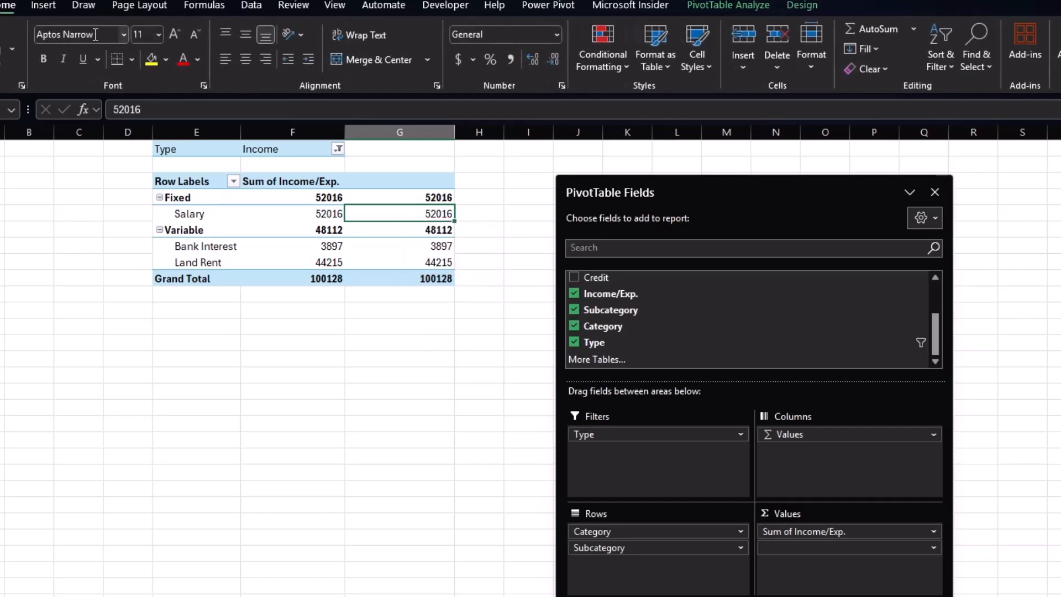
click(625, 67)
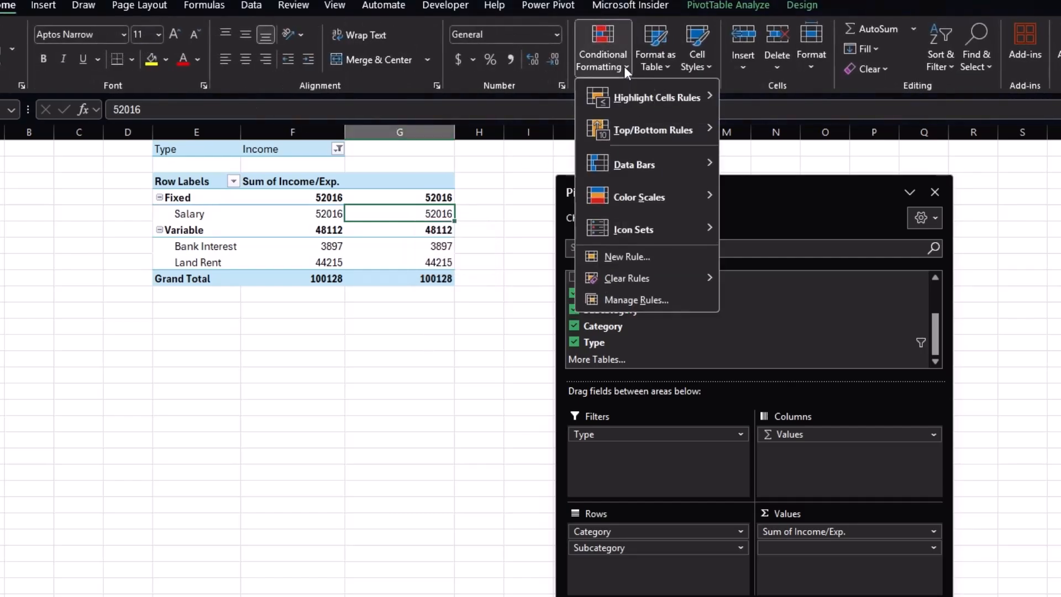
mouse_move(631, 175)
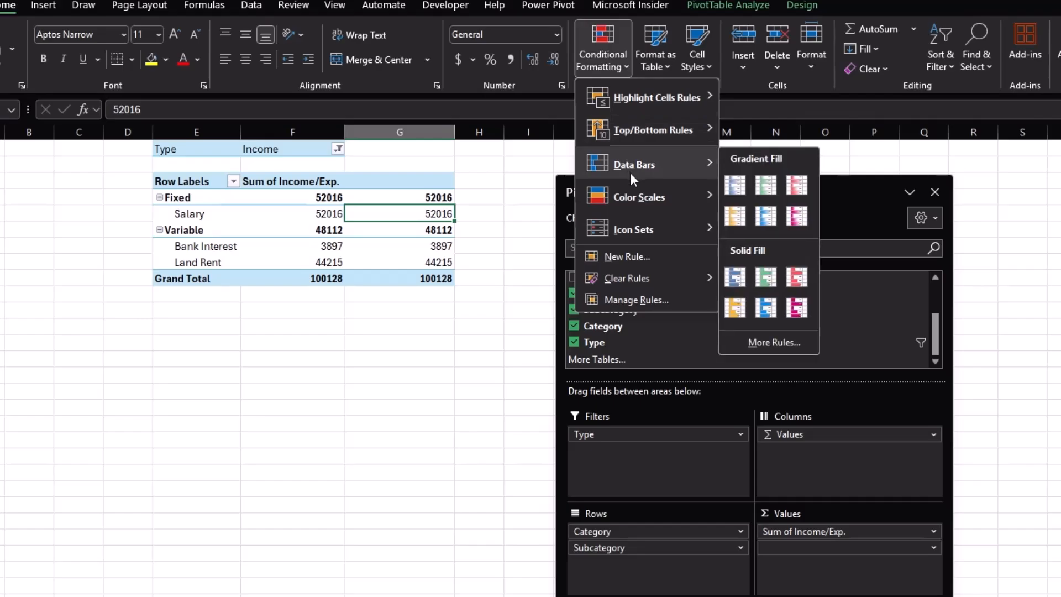
click(740, 278)
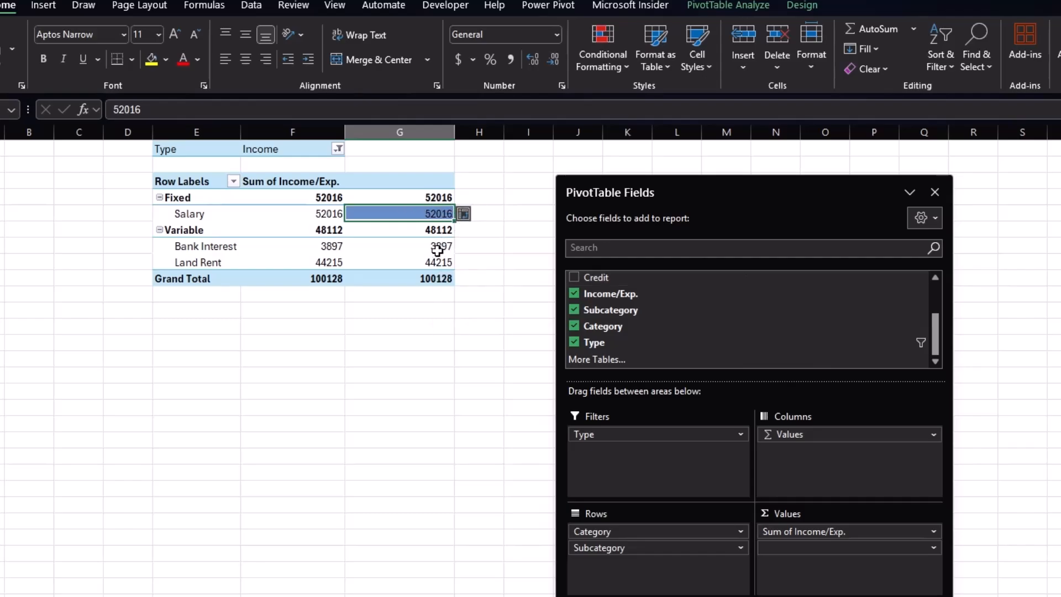
Edit the data bar rule to apply to all cells showing values for Subcategory, with a light green solid fill and no border.
click(617, 67)
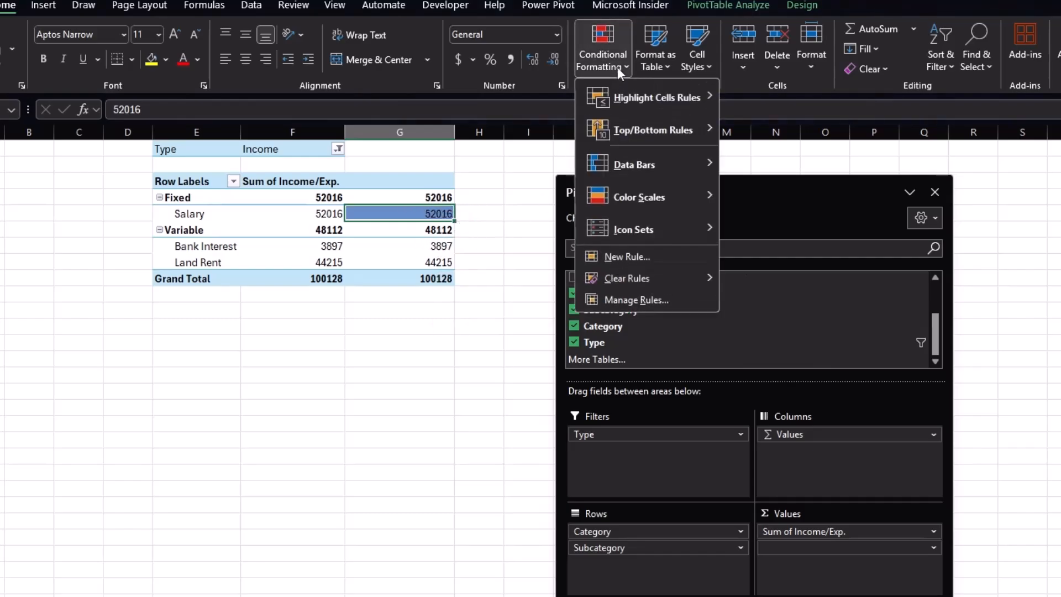
click(635, 298)
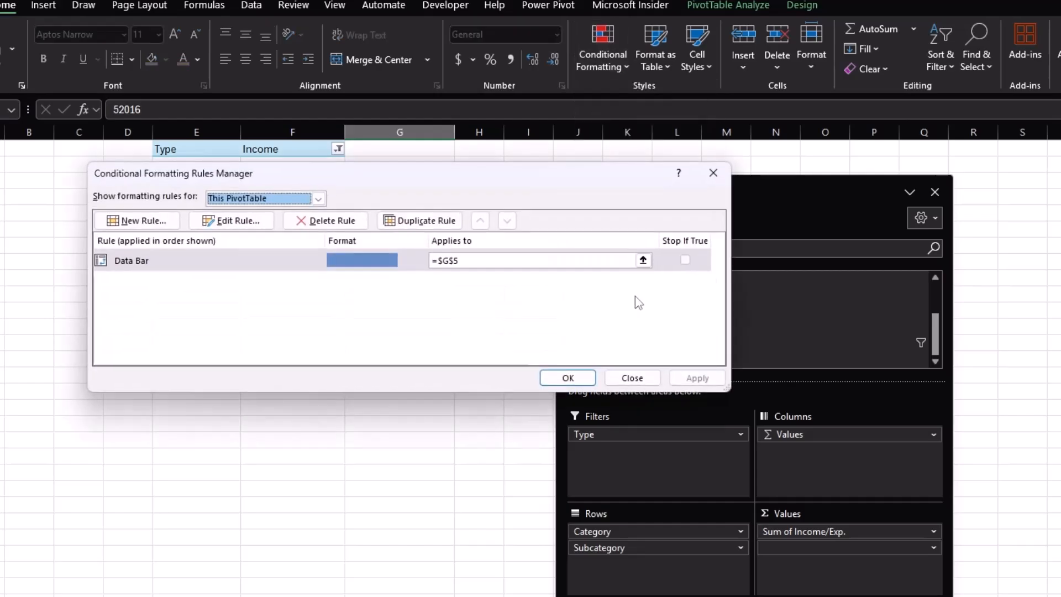
drag(386, 181, 618, 190)
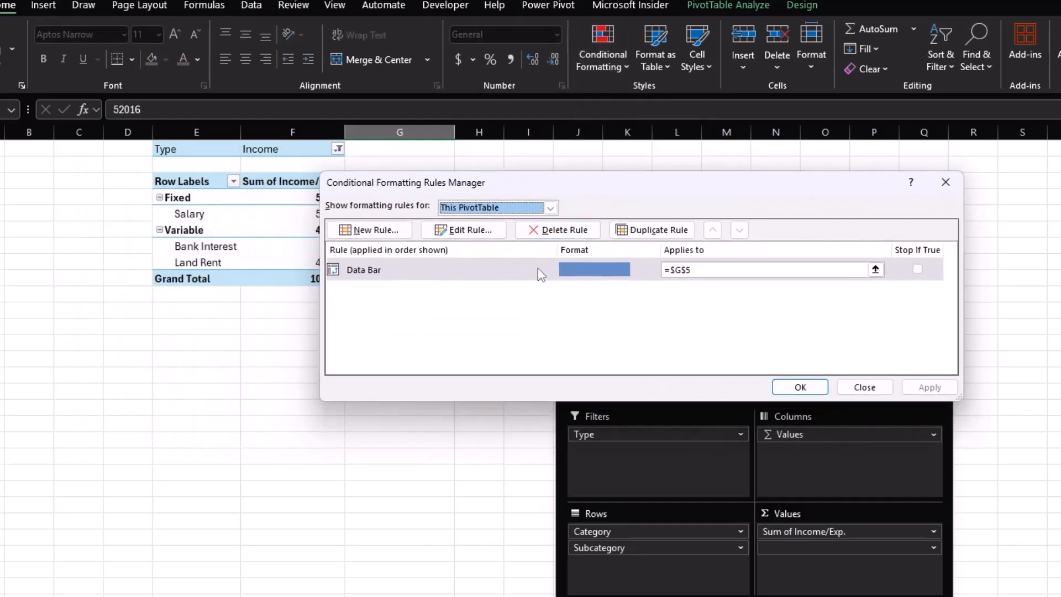
click(479, 271)
double_click(462, 270)
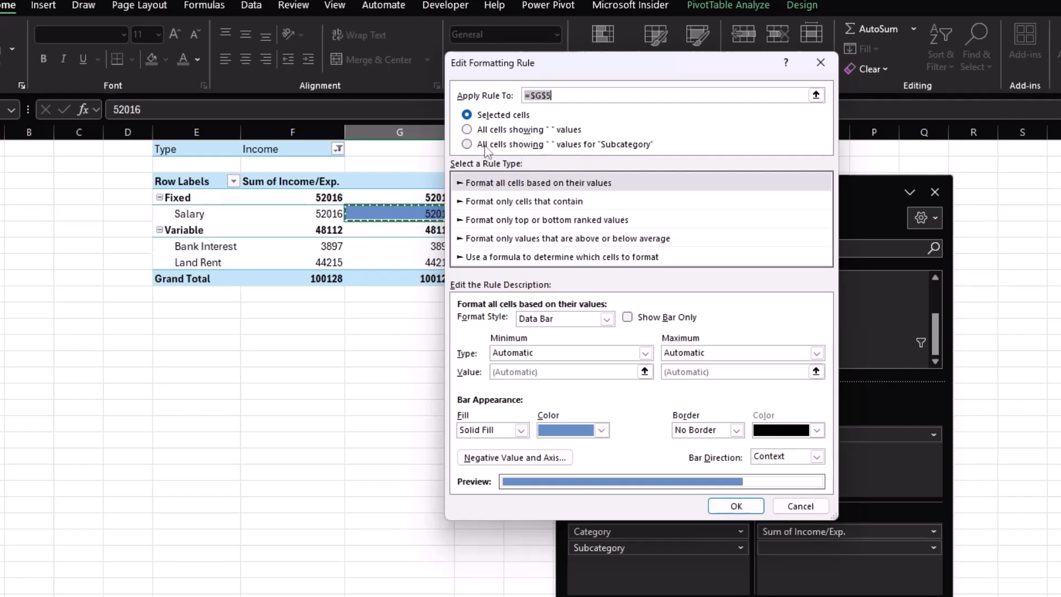
click(467, 144)
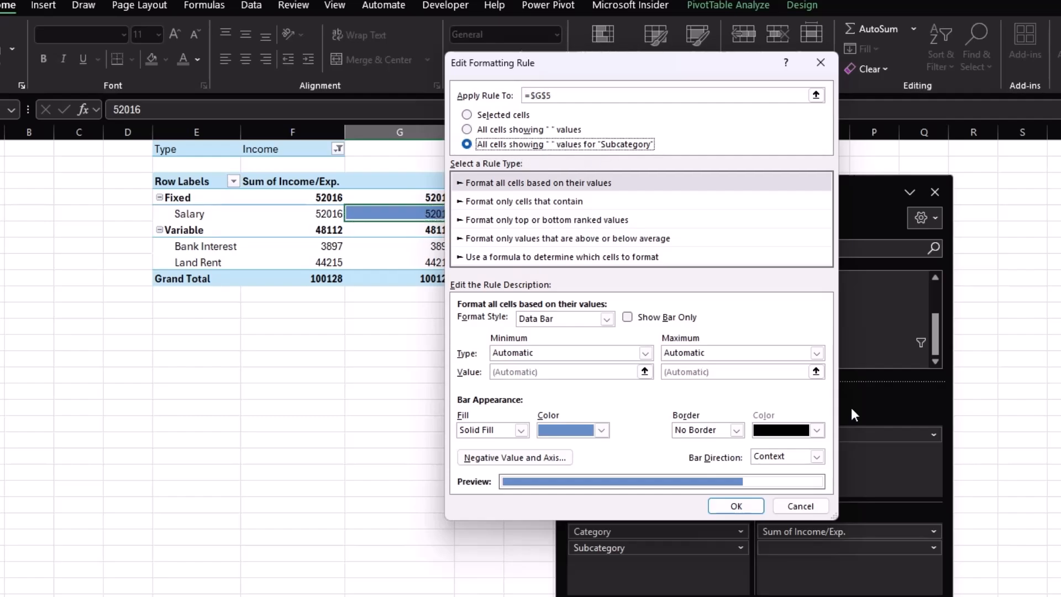
click(602, 431)
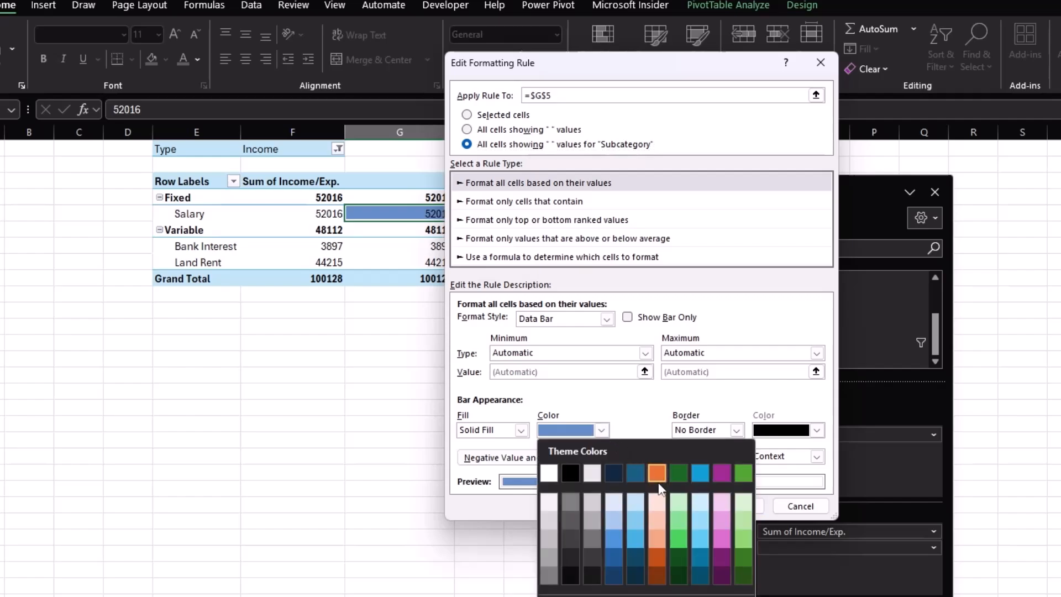
click(682, 521)
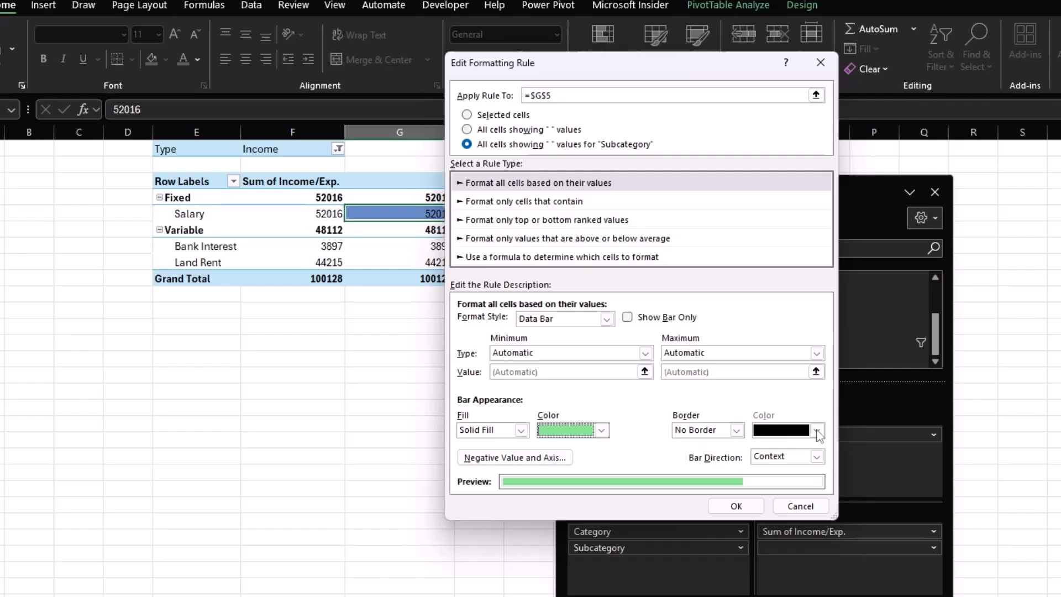
click(737, 431)
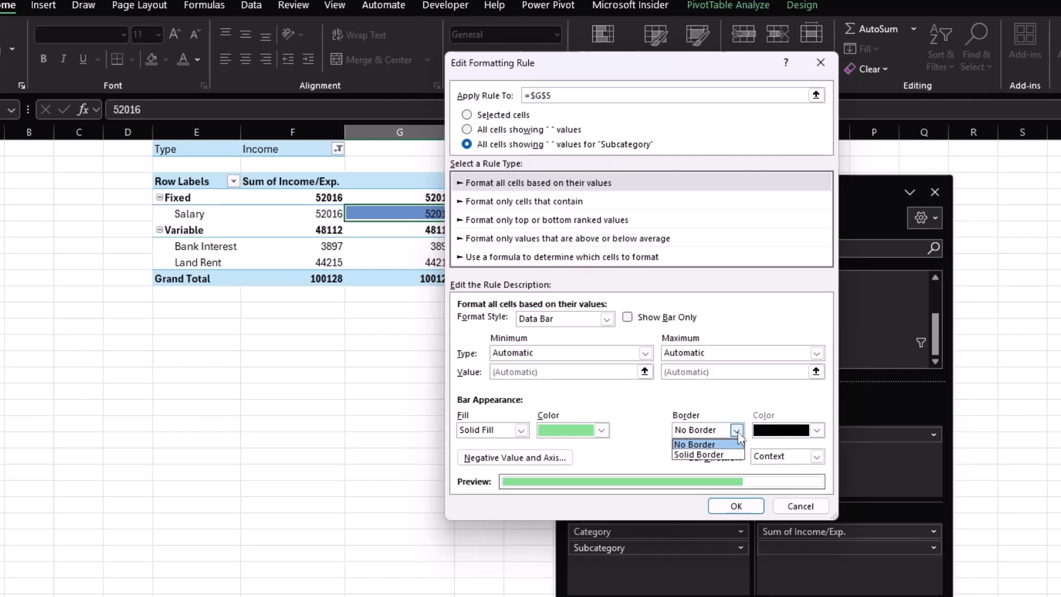
click(738, 433)
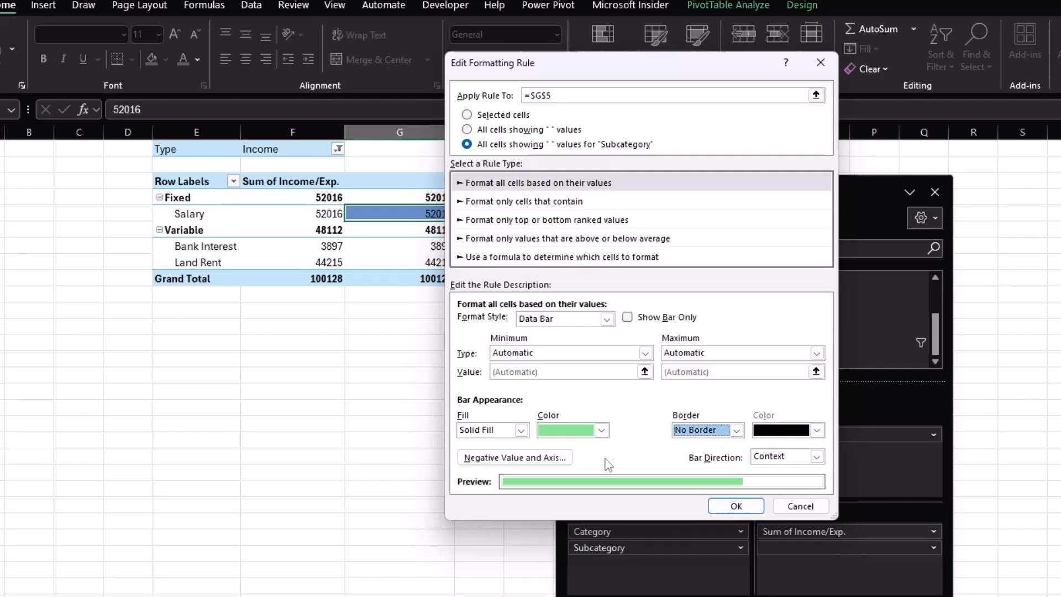
click(736, 506)
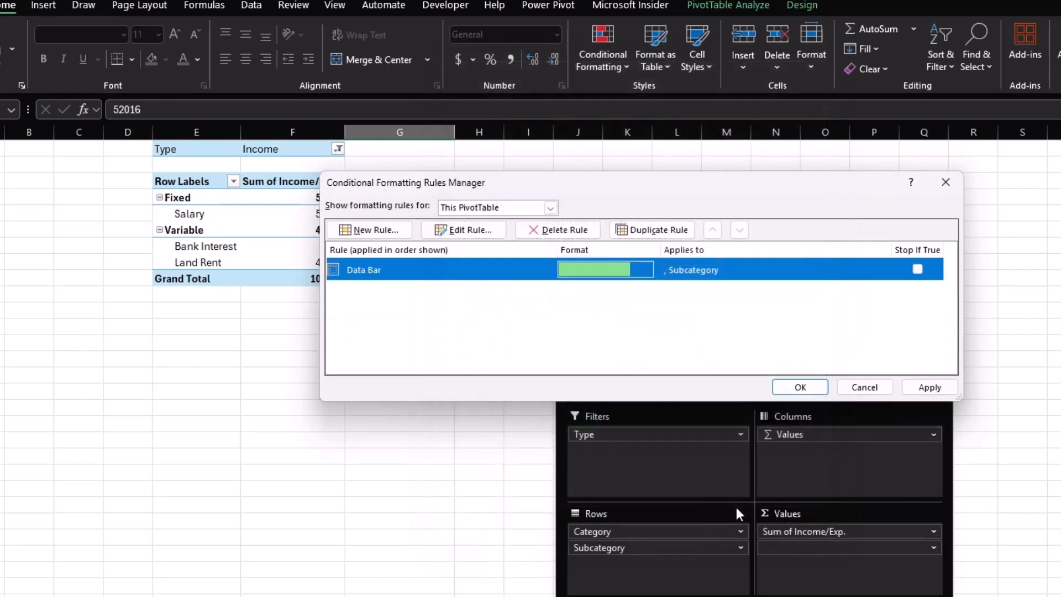
click(798, 388)
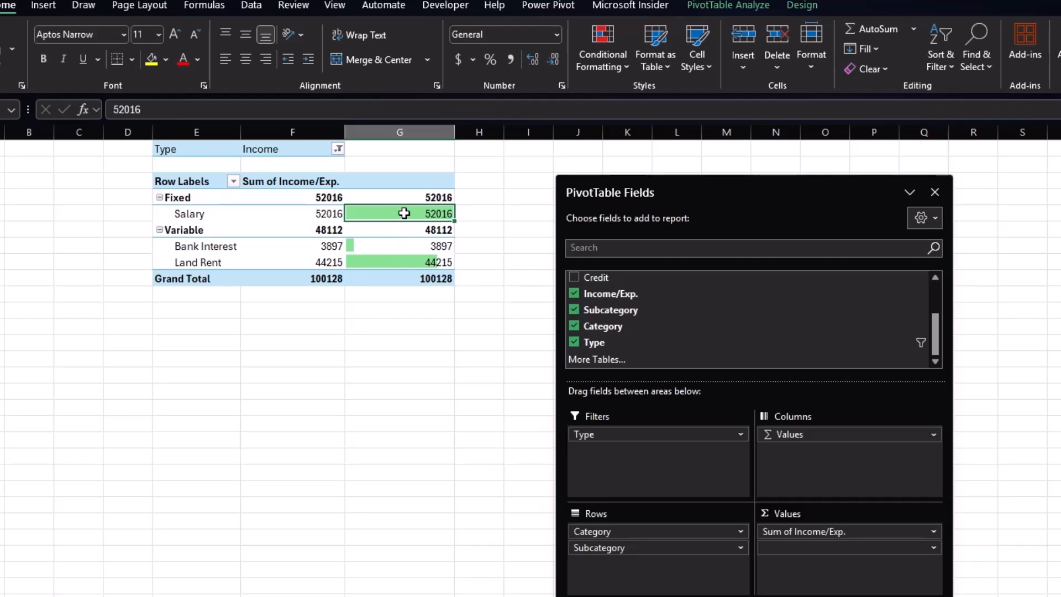
Give the second value column a custom number format of ; so only the data bars show.
drag(382, 195, 403, 273)
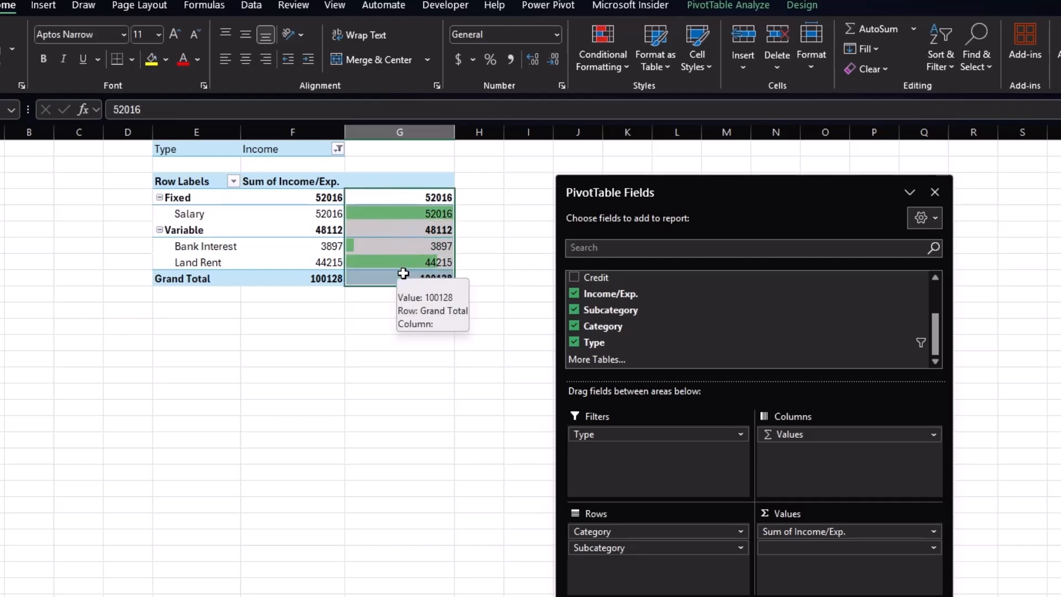
key(ctrl+1)
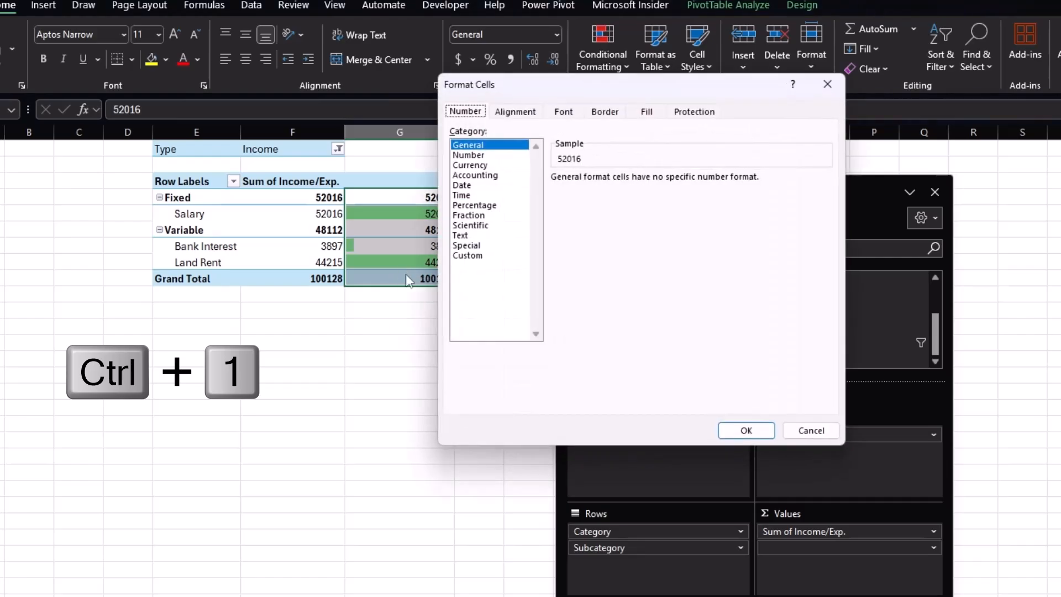
click(468, 256)
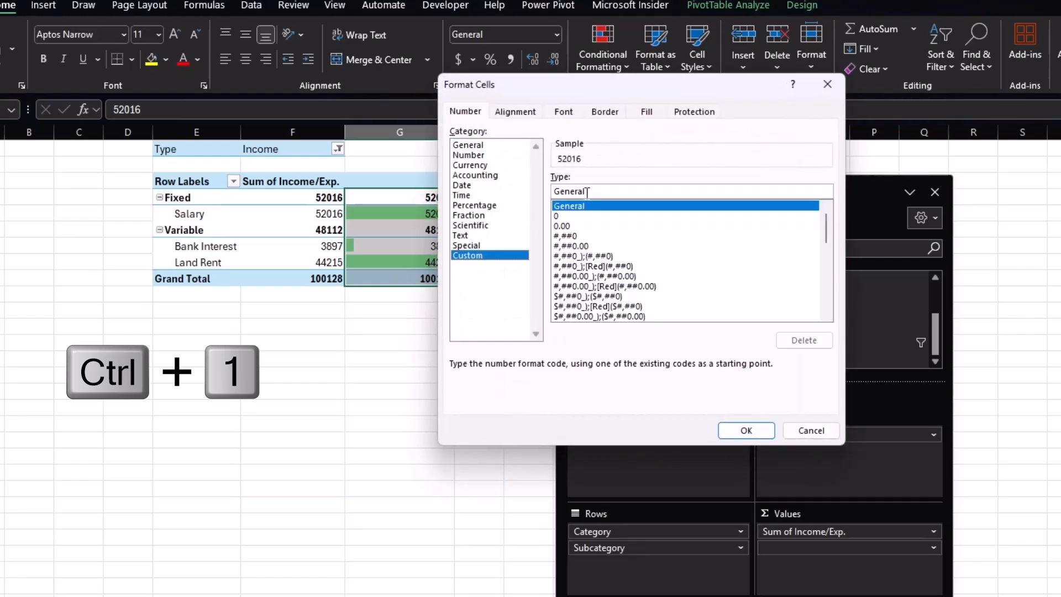
click(592, 192)
key(BackSpace)
key(BackSpace)
key(BackSpace)
key(BackSpace)
key(BackSpace)
key(BackSpace)
key(BackSpace)
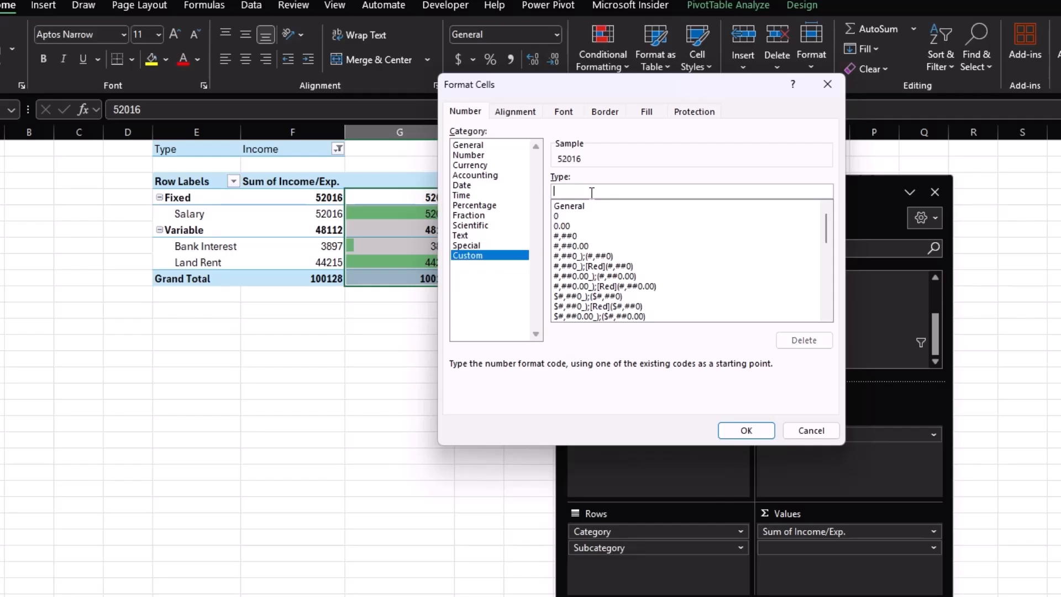
text(;;;)
click(746, 430)
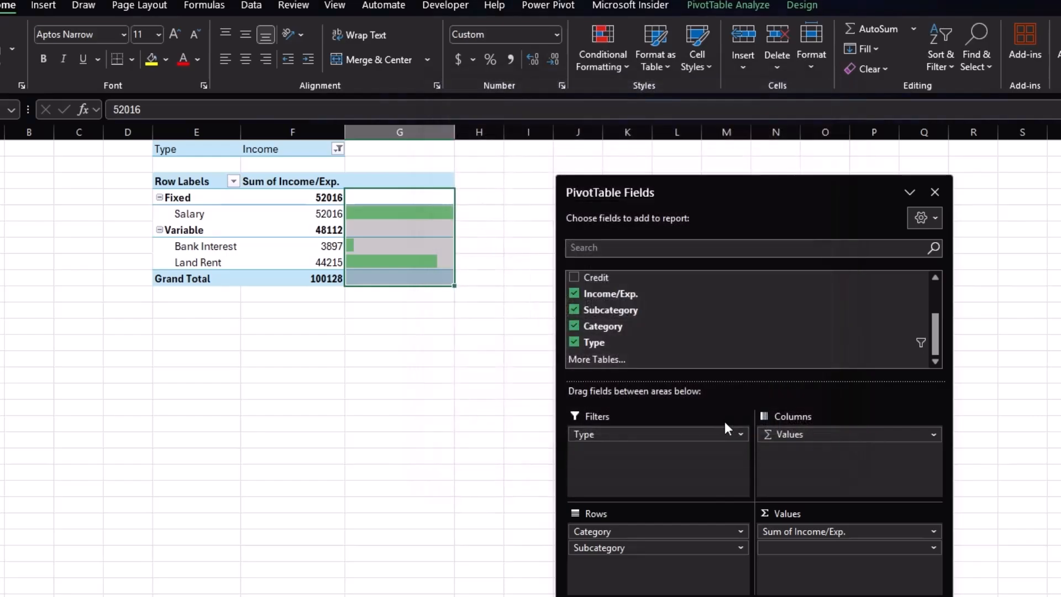
click(502, 278)
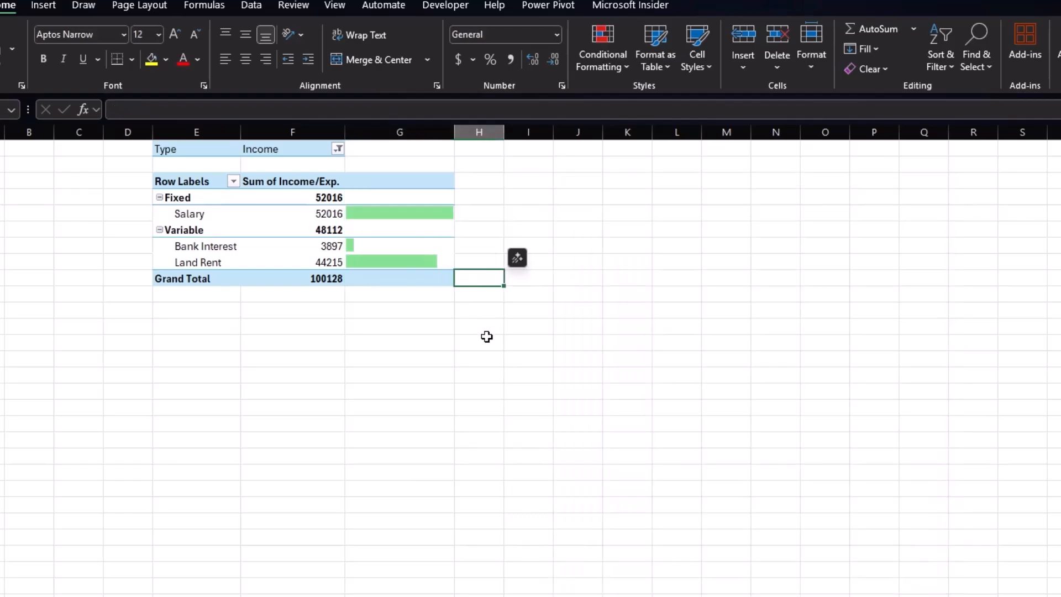
Insert blank rows above the PivotTable to move it further down the sheet.
click(164, 149)
drag(199, 148, 398, 297)
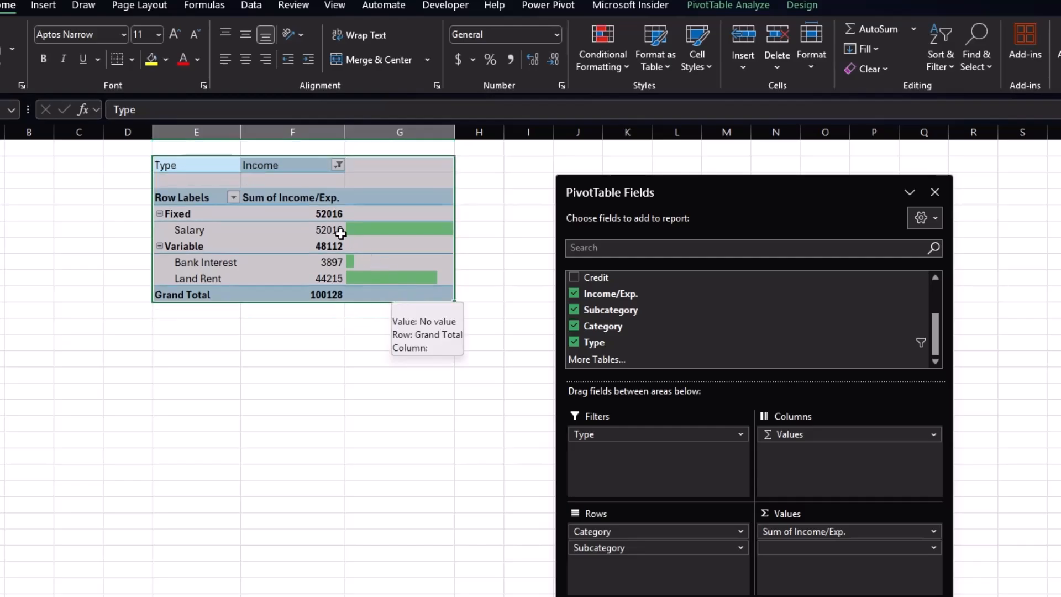
click(124, 185)
drag(1, 156, 1, 193)
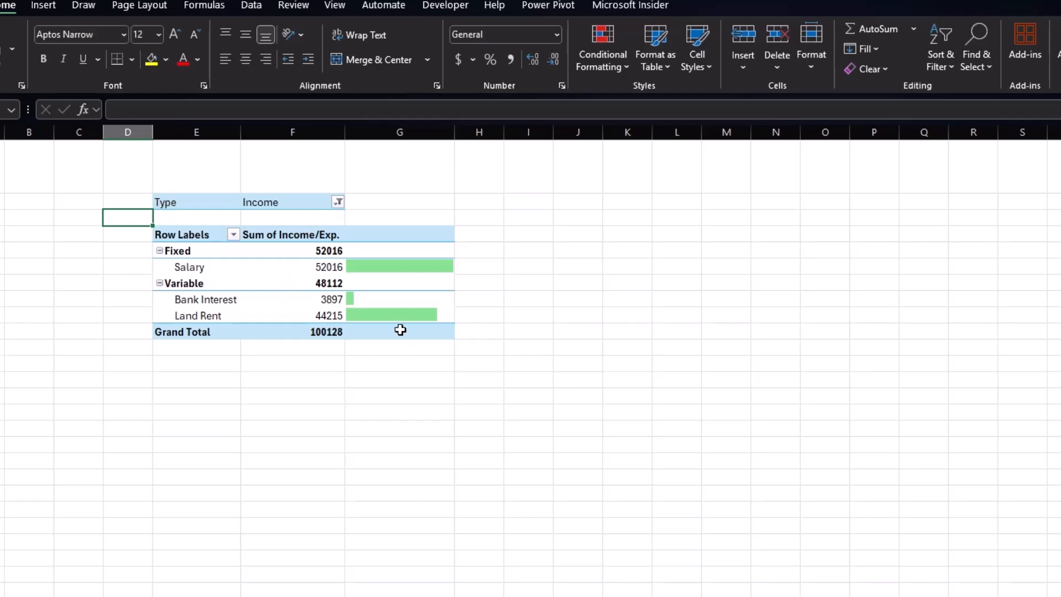
Turn off Autofit column widths on update in the PivotTable's options.
click(380, 233)
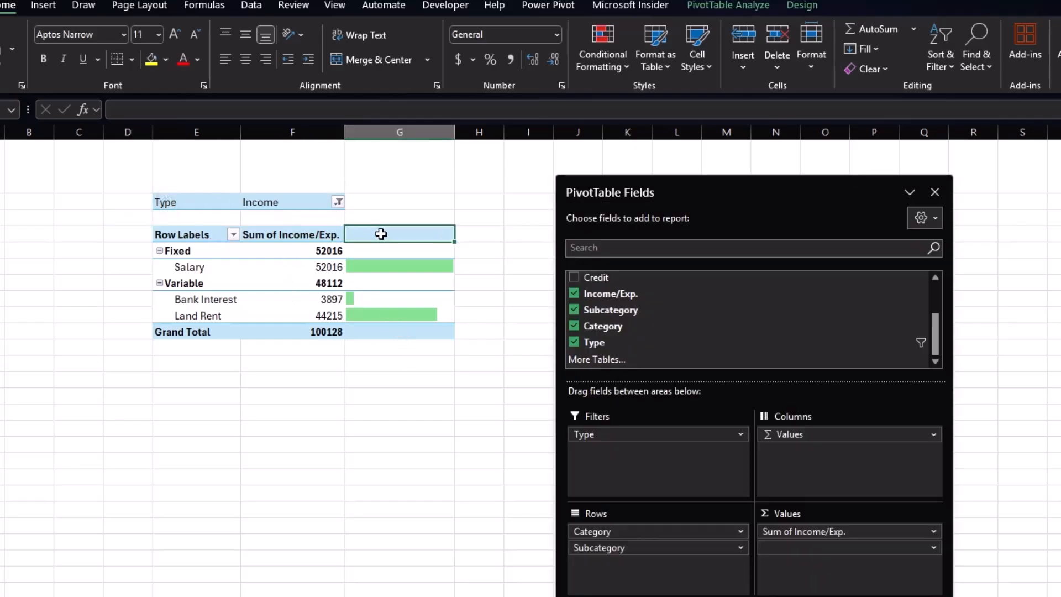
right_click(382, 234)
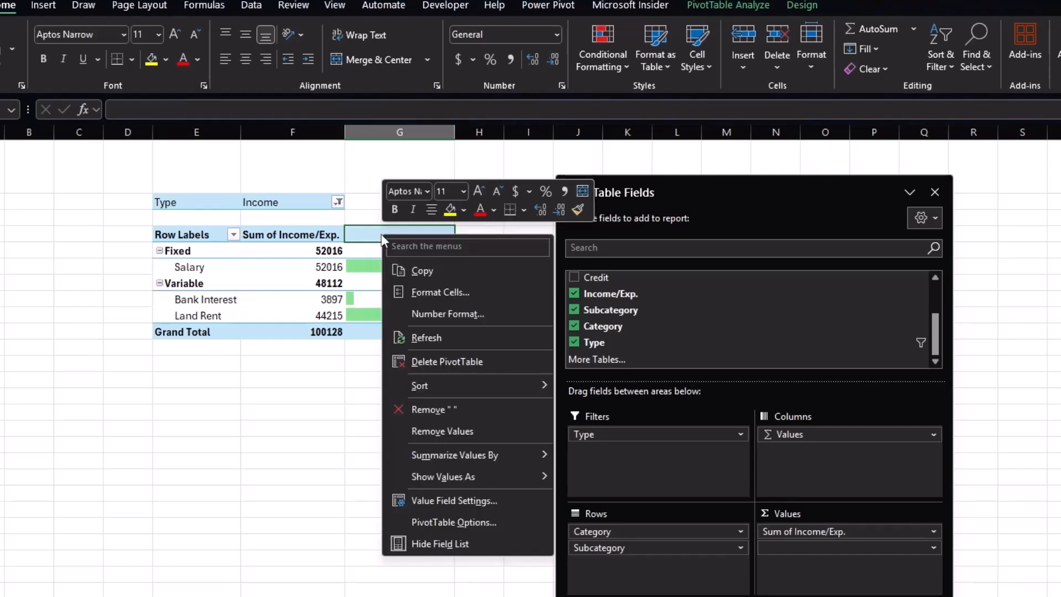
click(426, 521)
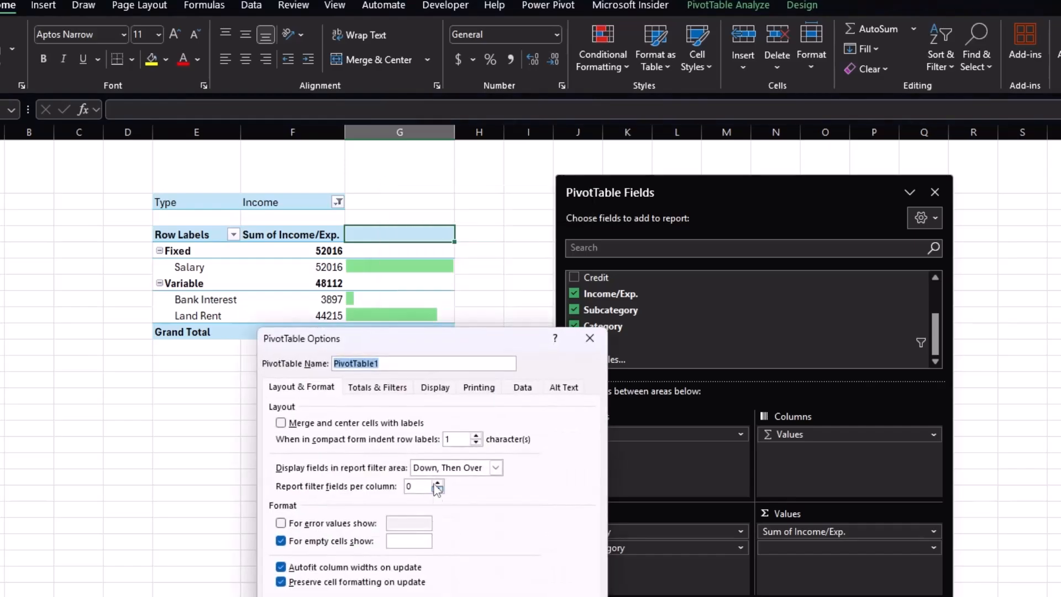
drag(421, 355, 451, 284)
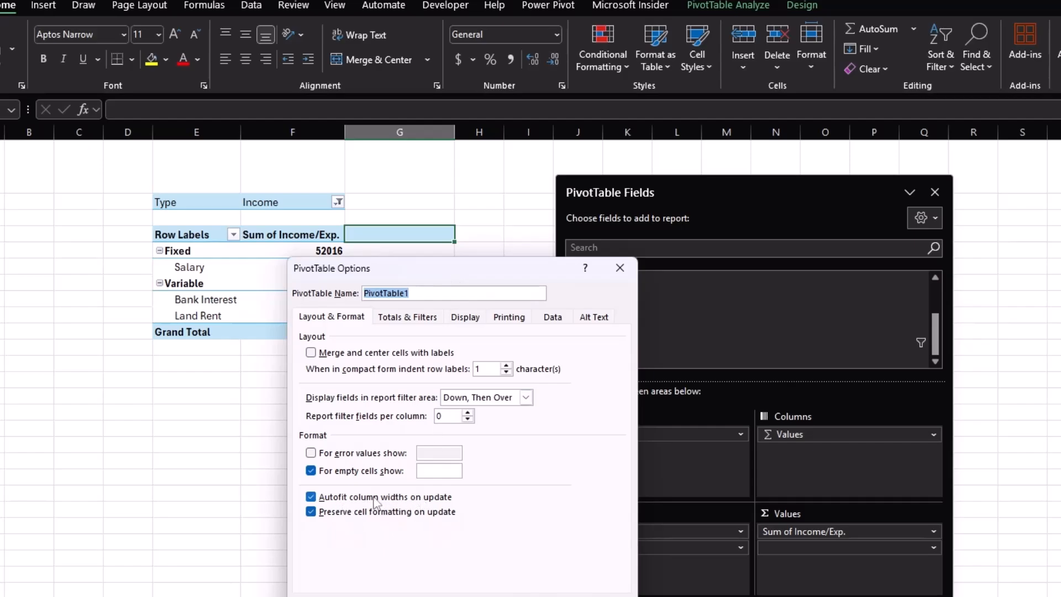
click(310, 498)
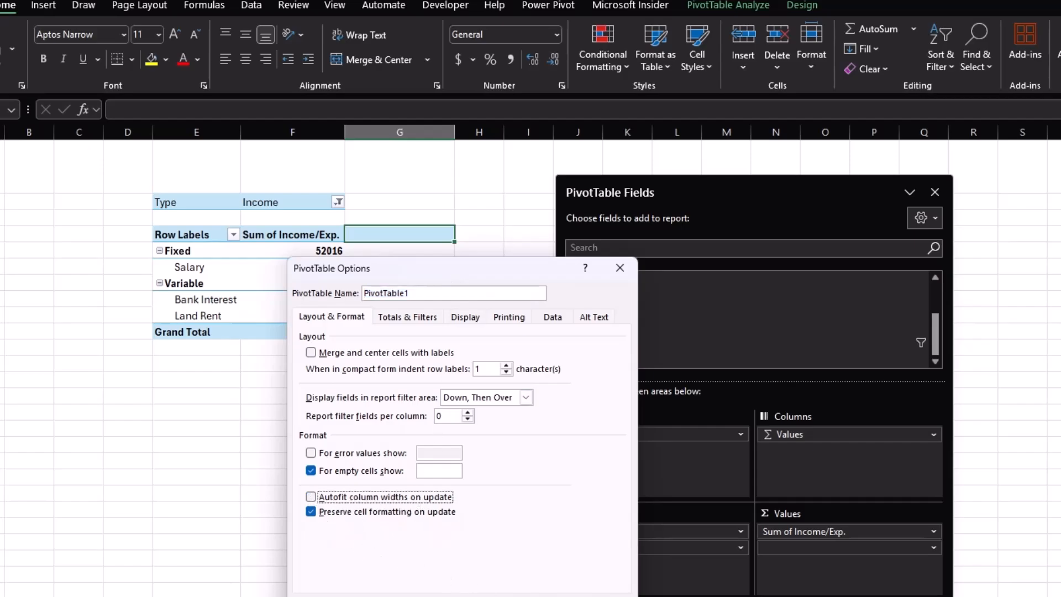
key(Return)
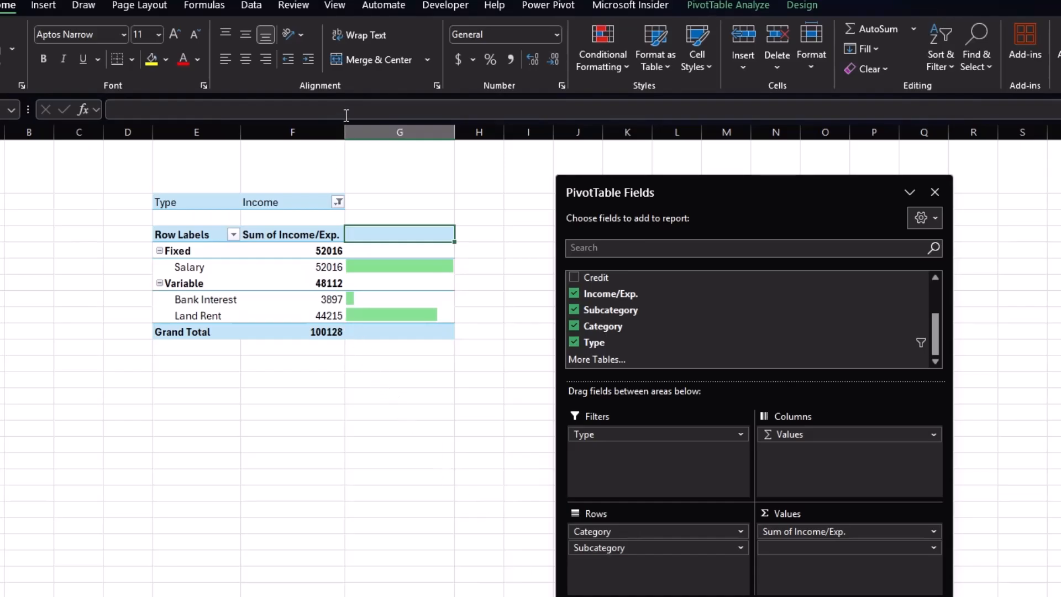
Narrow column F and rename the PivotTable's value header to Income.
drag(346, 132, 320, 131)
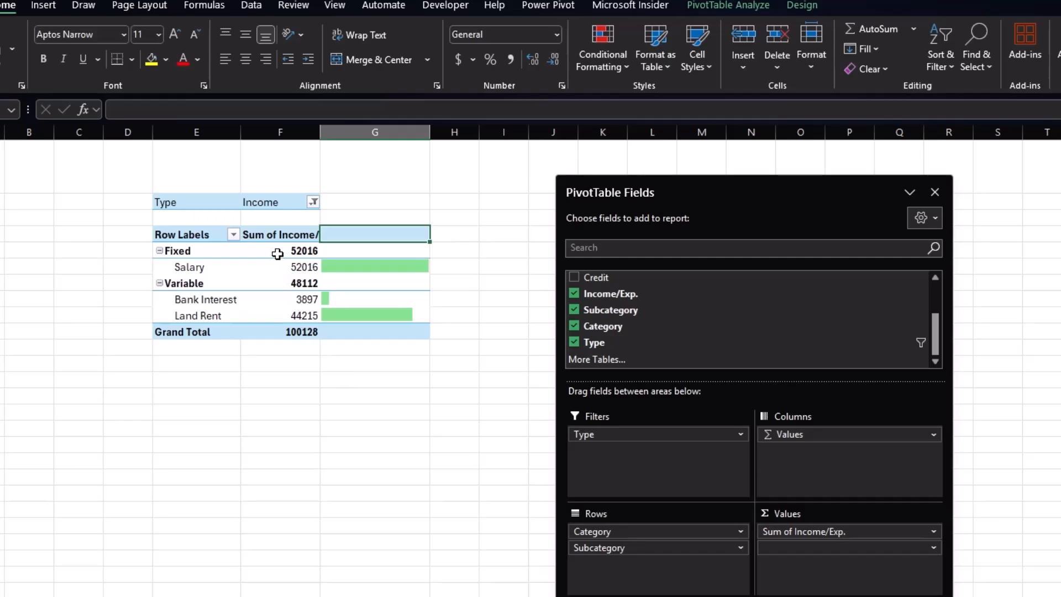
click(276, 233)
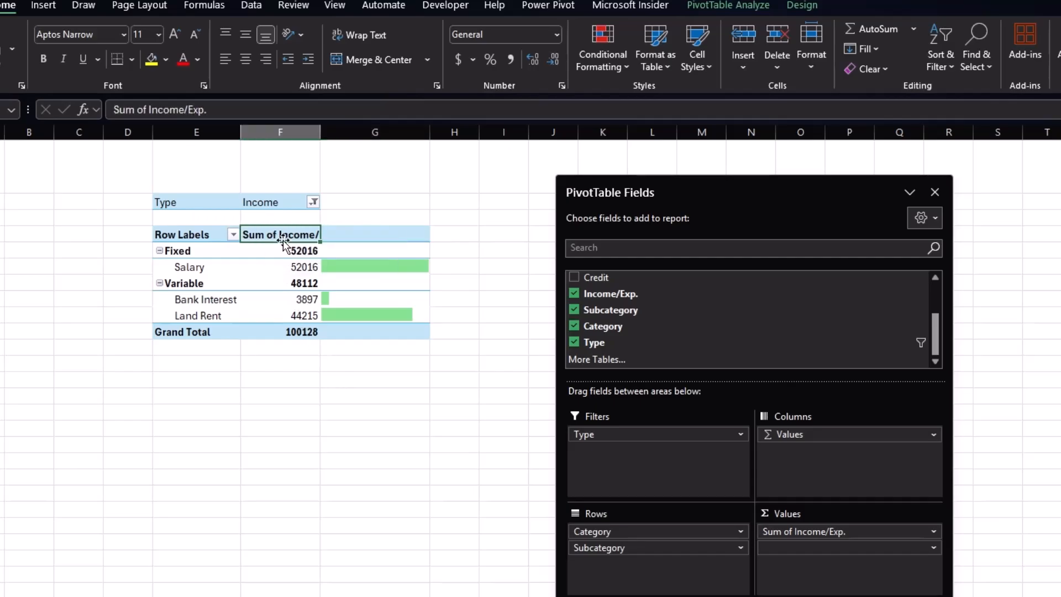
click(217, 109)
key(BackSpace)
key(BackSpace)
key(BackSpace)
key(BackSpace)
key(BackSpace)
key(BackSpace)
key(BackSpace)
key(BackSpace)
key(BackSpace)
key(BackSpace)
key(BackSpace)
key(BackSpace)
key(BackSpace)
key(BackSpace)
key(BackSpace)
key(BackSpace)
key(BackSpace)
key(BackSpace)
text(Income)
key(Return)
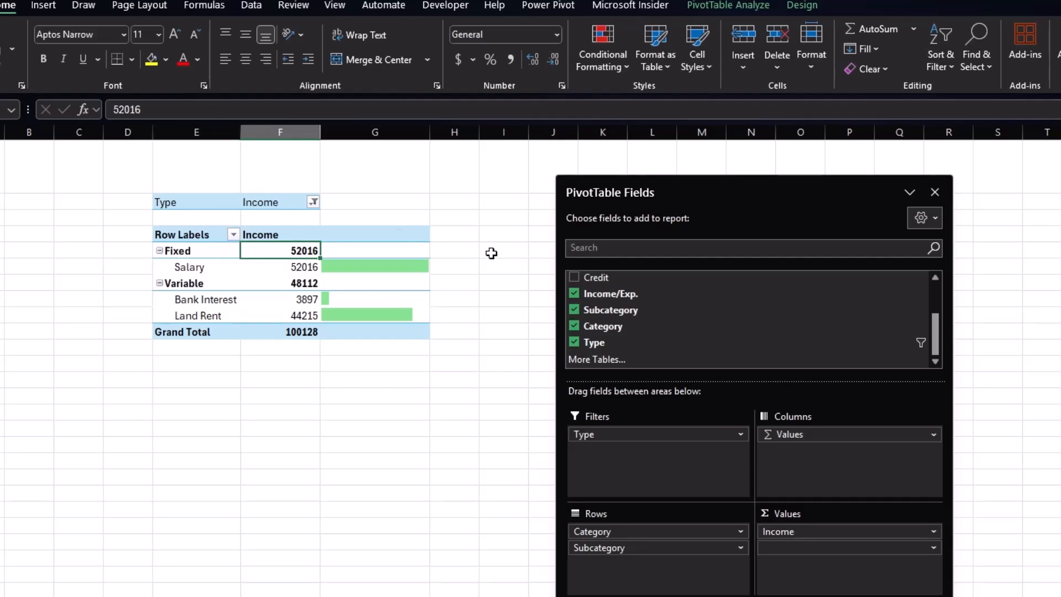
Narrow columns F and G and hide the PivotTable's field headers.
drag(320, 132, 302, 132)
drag(402, 133, 376, 132)
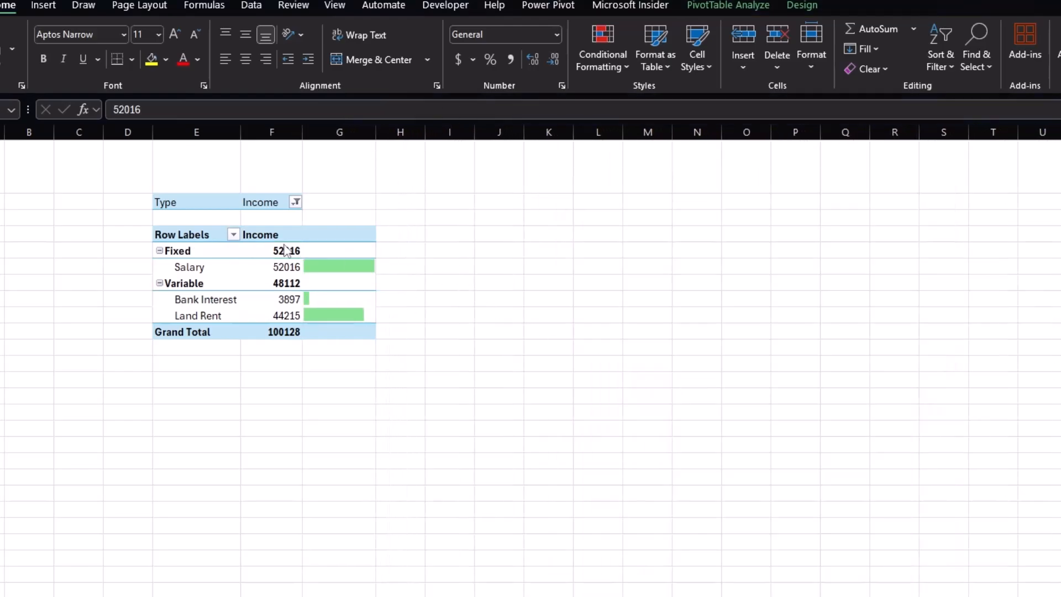
click(286, 250)
click(284, 235)
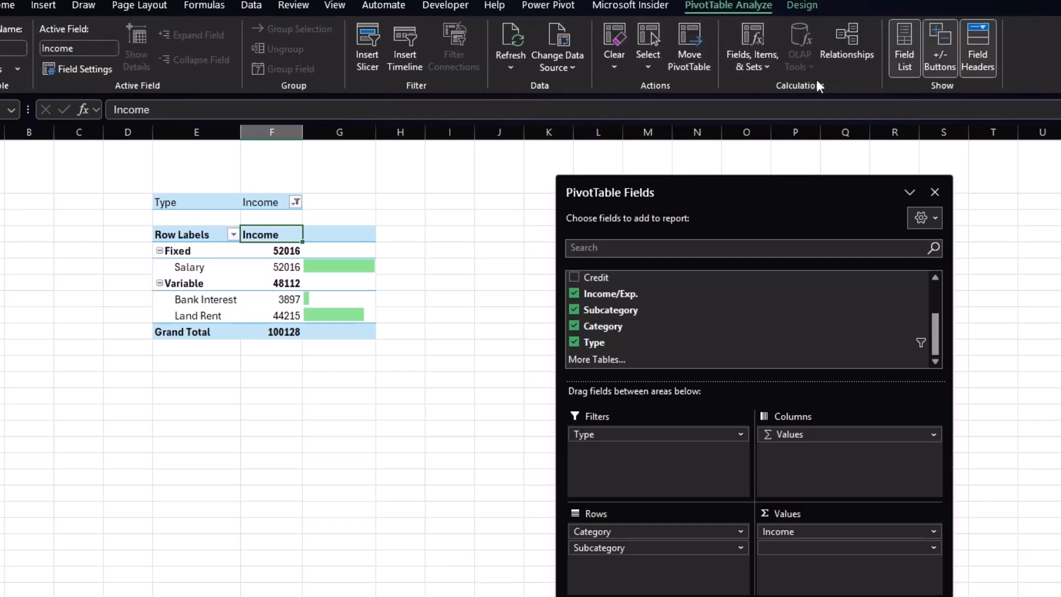
click(983, 54)
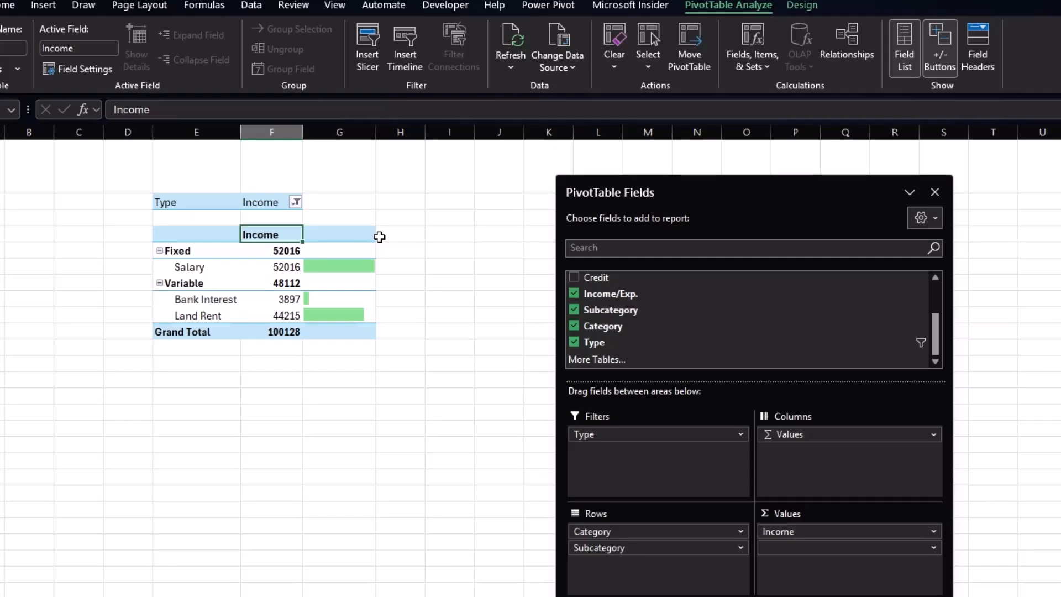
Copy the whole PivotTable and paste a duplicate beside it starting in column I.
click(198, 201)
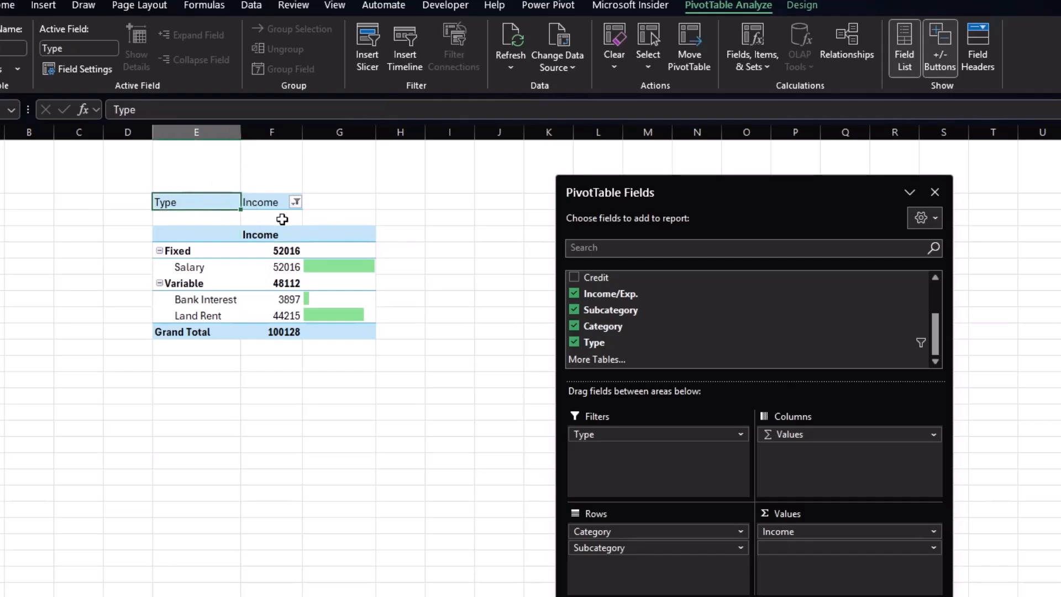
drag(197, 202, 363, 323)
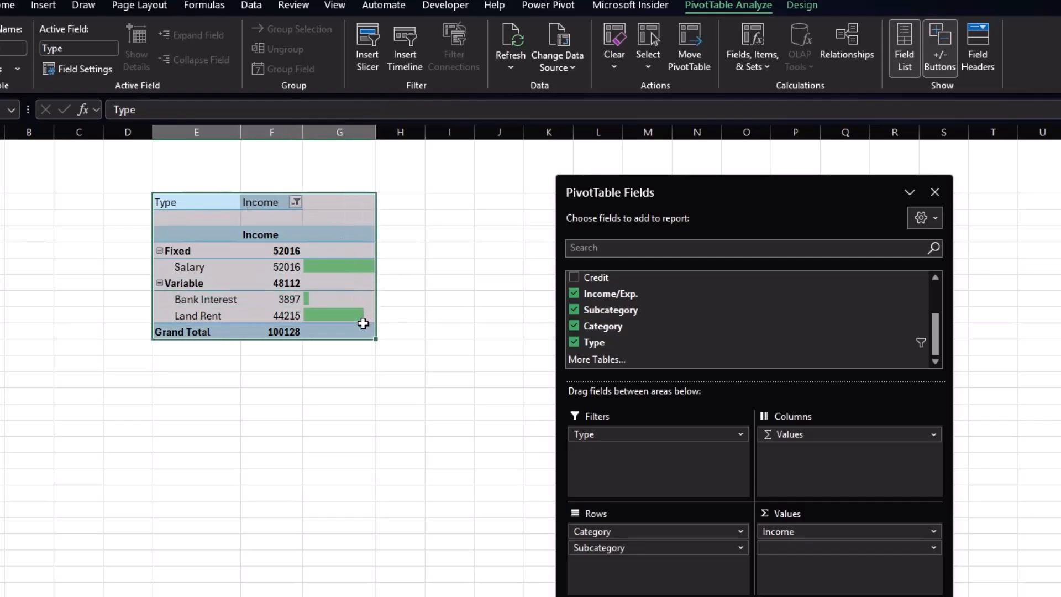
key(ctrl+c)
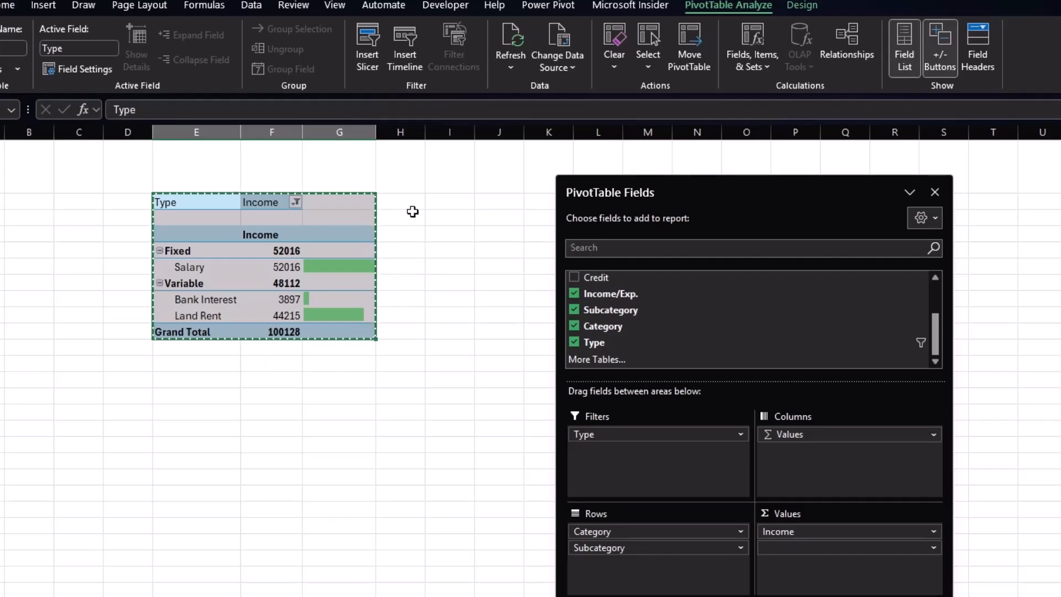
click(434, 204)
key(ctrl+v)
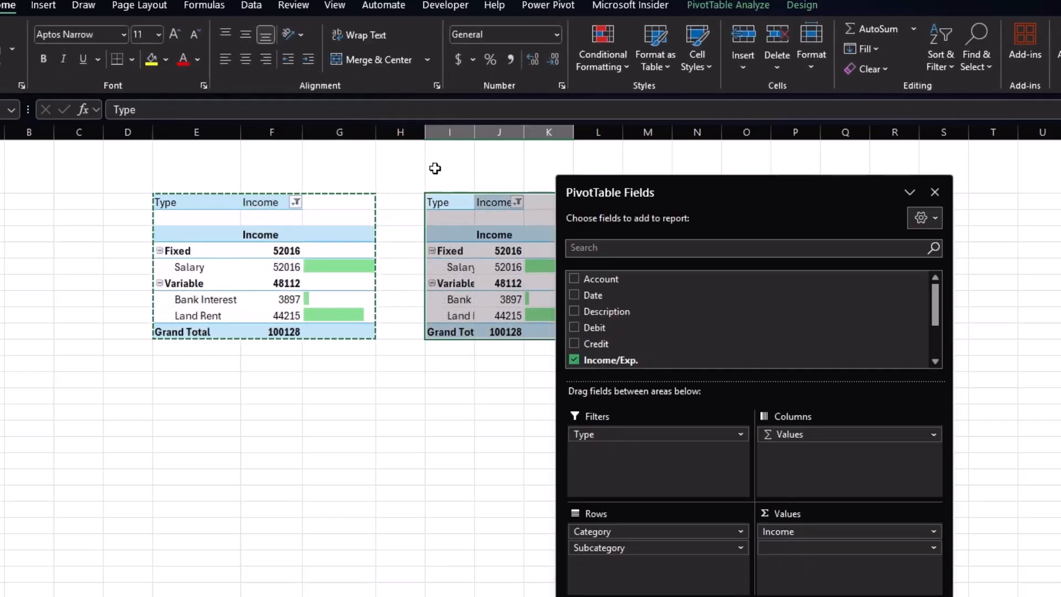
Filter the copied PivotTable's Type to Expenses and remove Subcategory from its rows.
drag(430, 128, 408, 128)
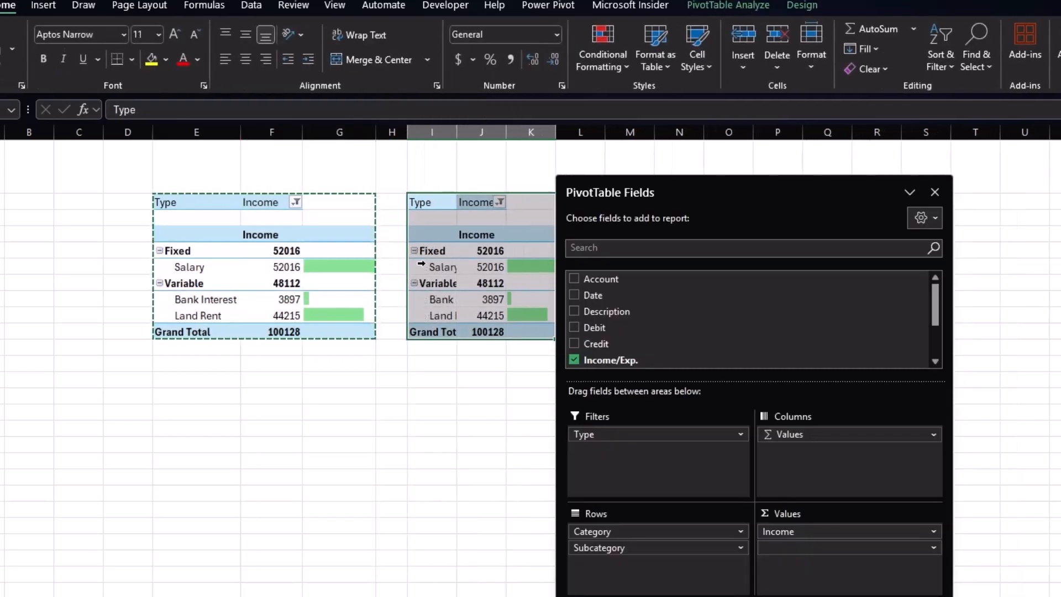
click(478, 207)
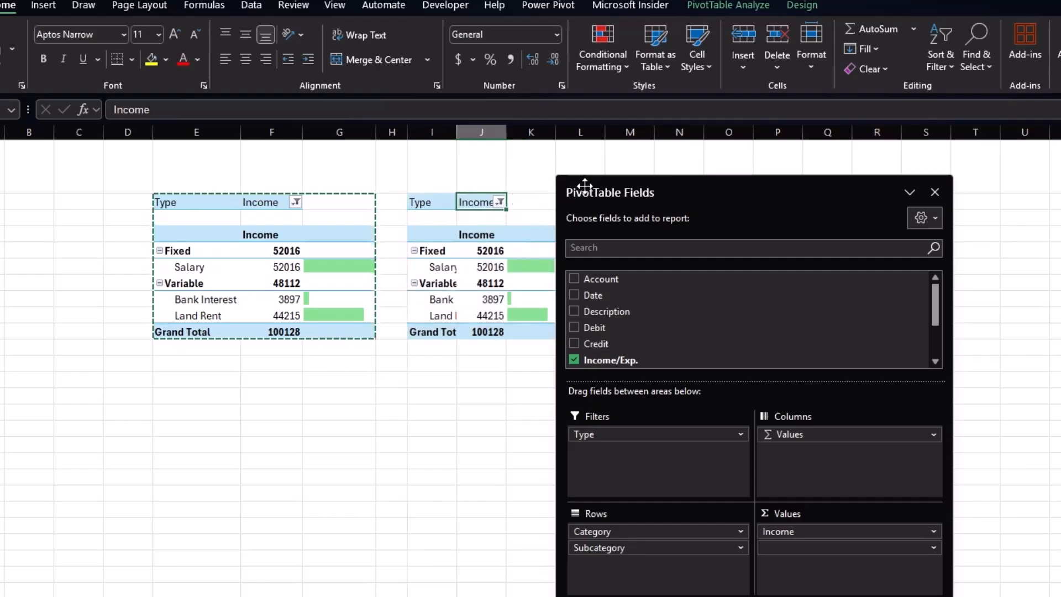
click(499, 202)
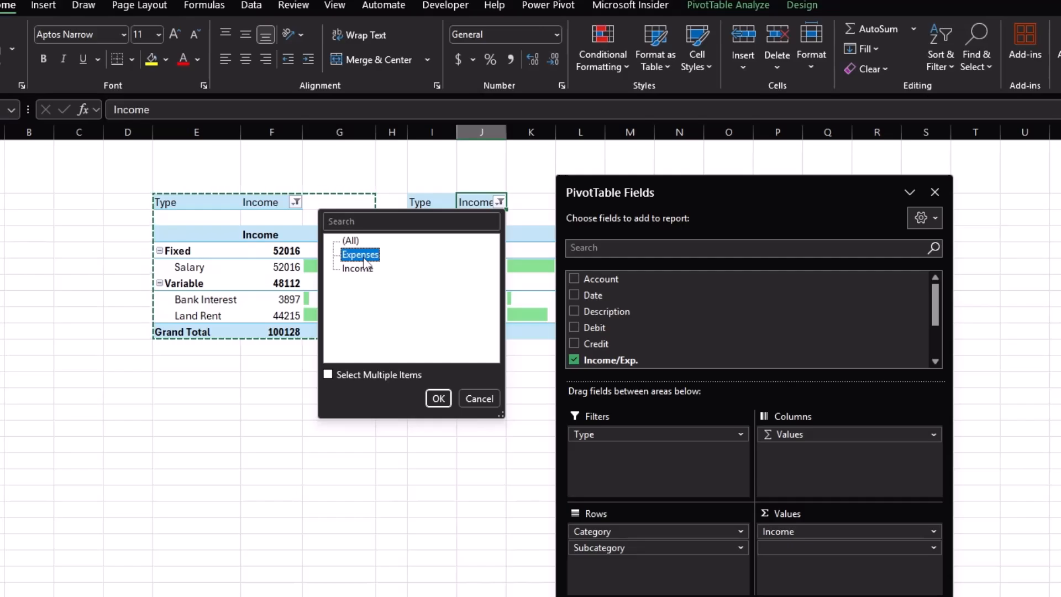
click(439, 399)
drag(760, 188, 925, 185)
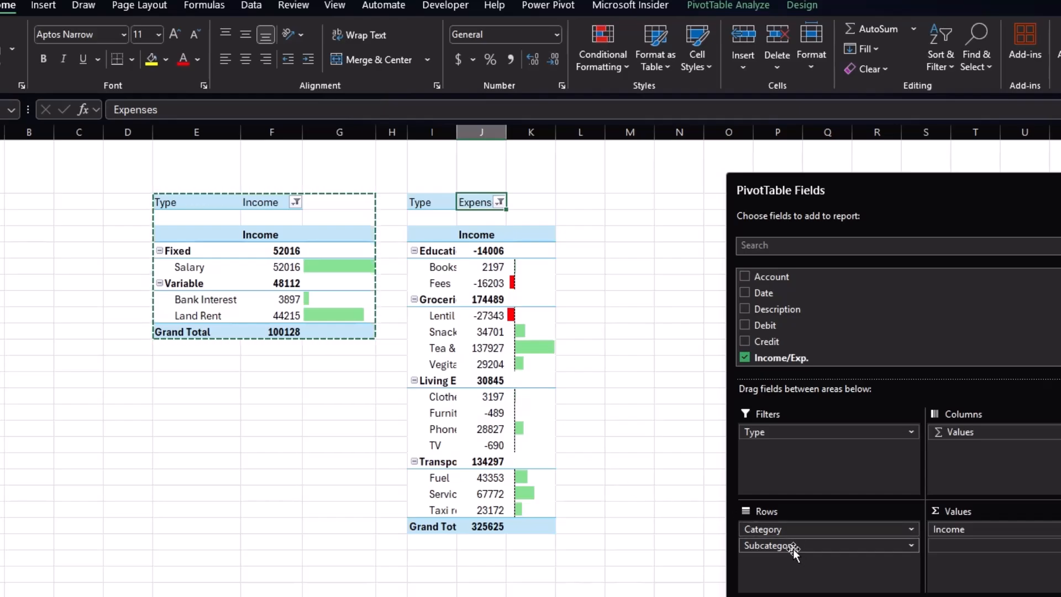
drag(794, 550, 708, 567)
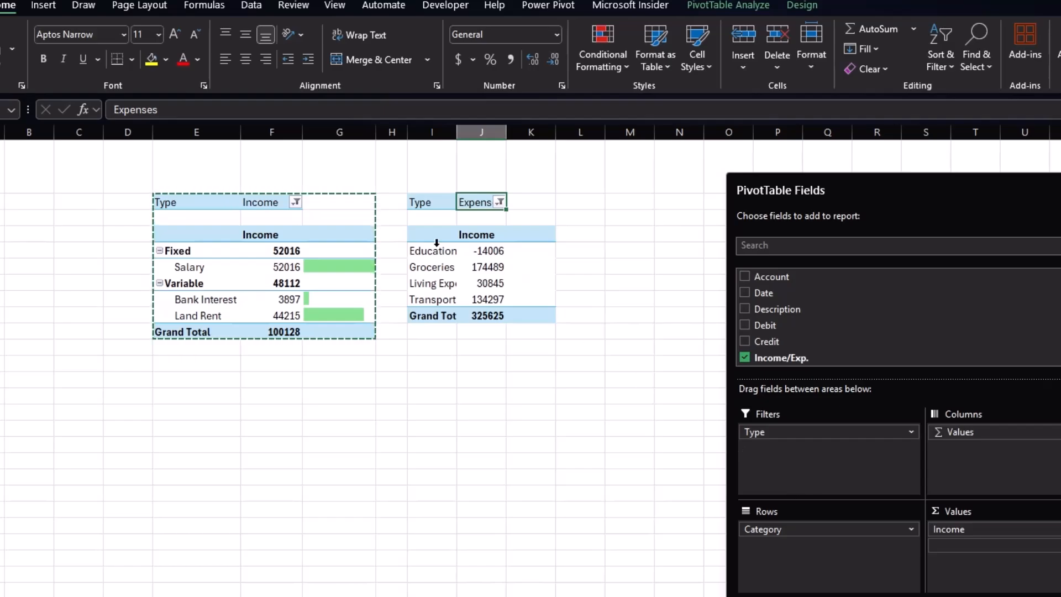
Rename the copy's value header to Expenses and widen its label and value columns.
click(481, 237)
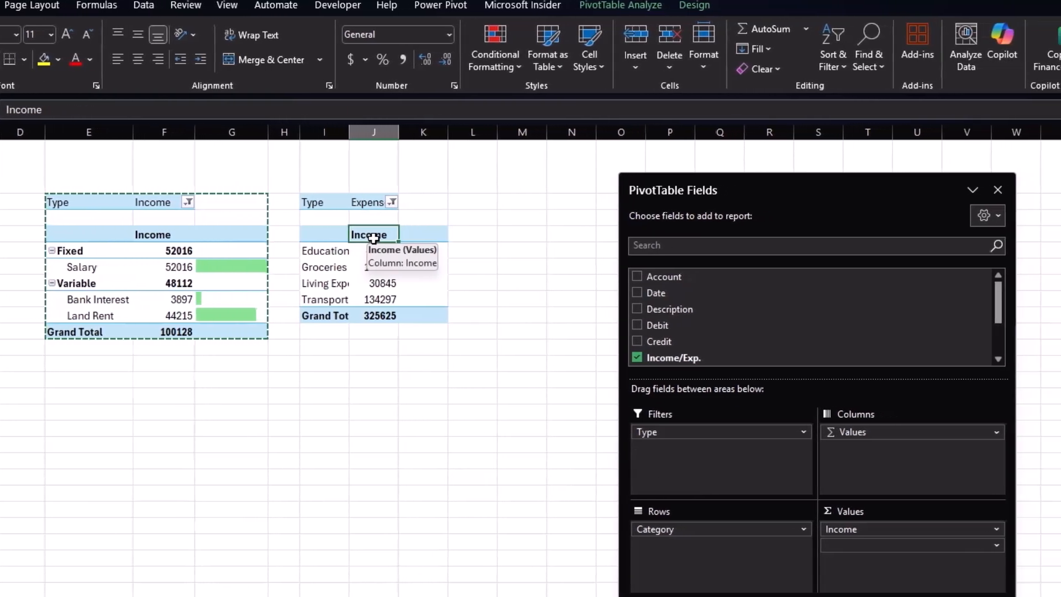
text(E)
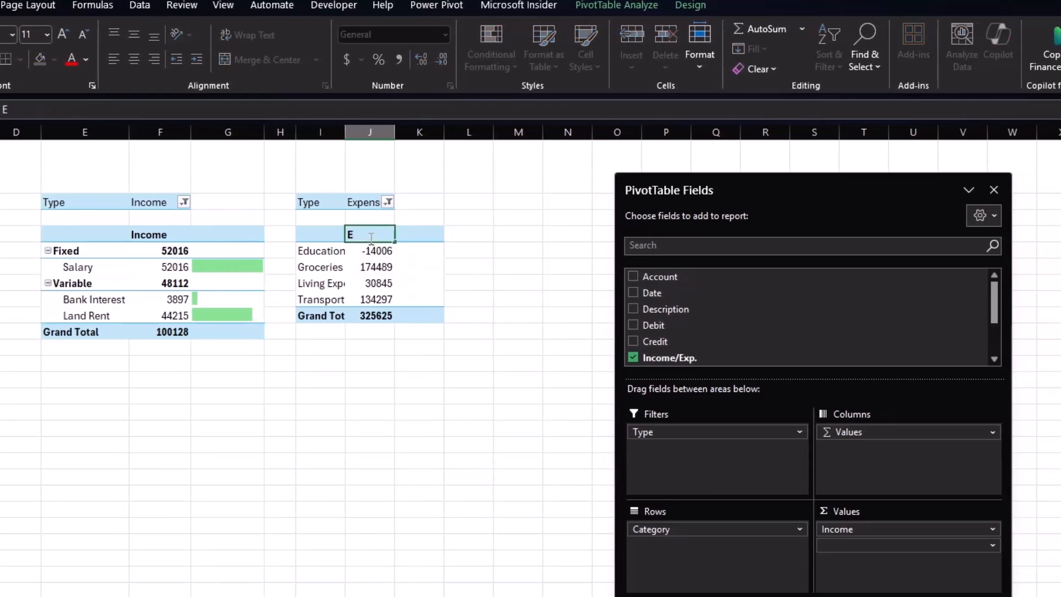
text(xpenses)
key(Return)
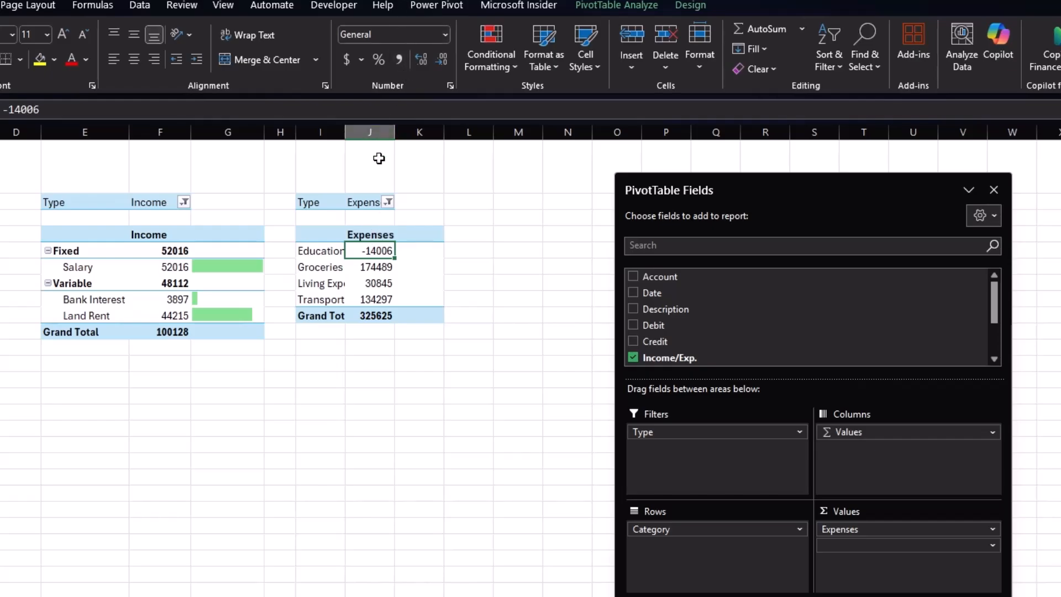
drag(397, 133, 411, 136)
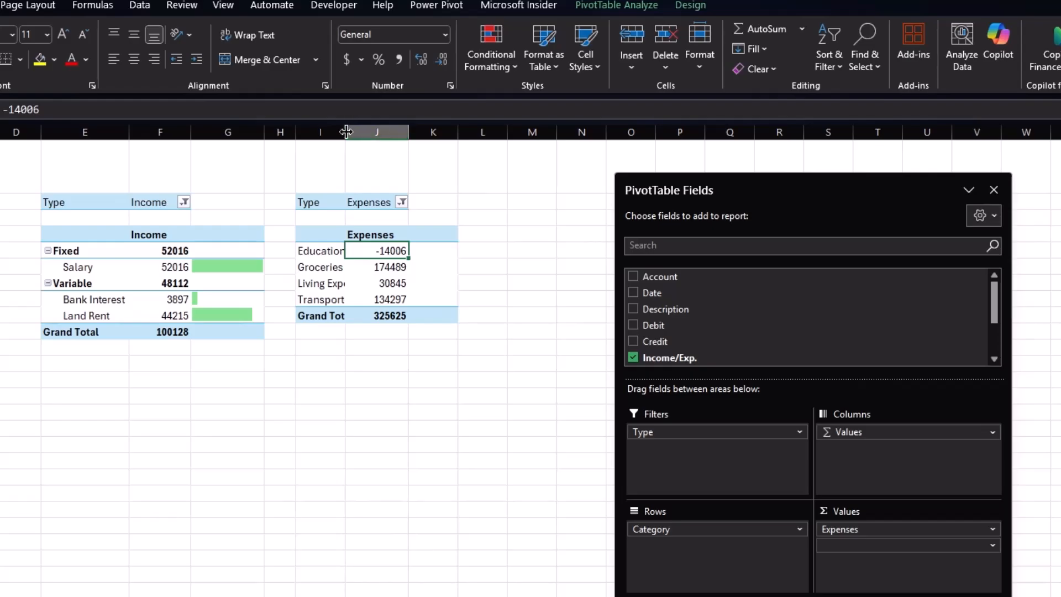
drag(345, 133, 375, 135)
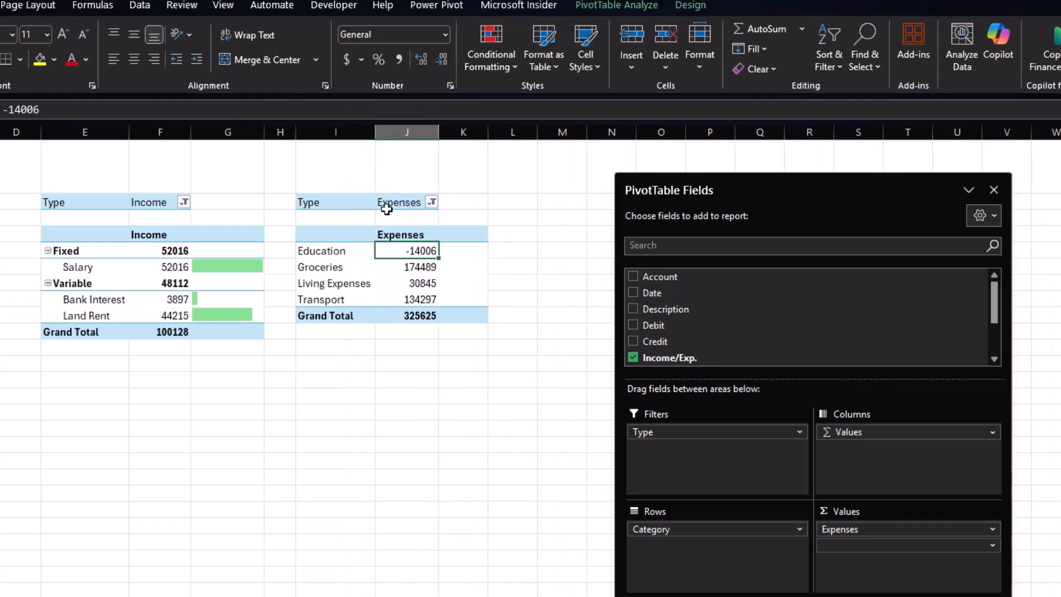
Sort the expense categories by value from smallest to largest.
right_click(410, 251)
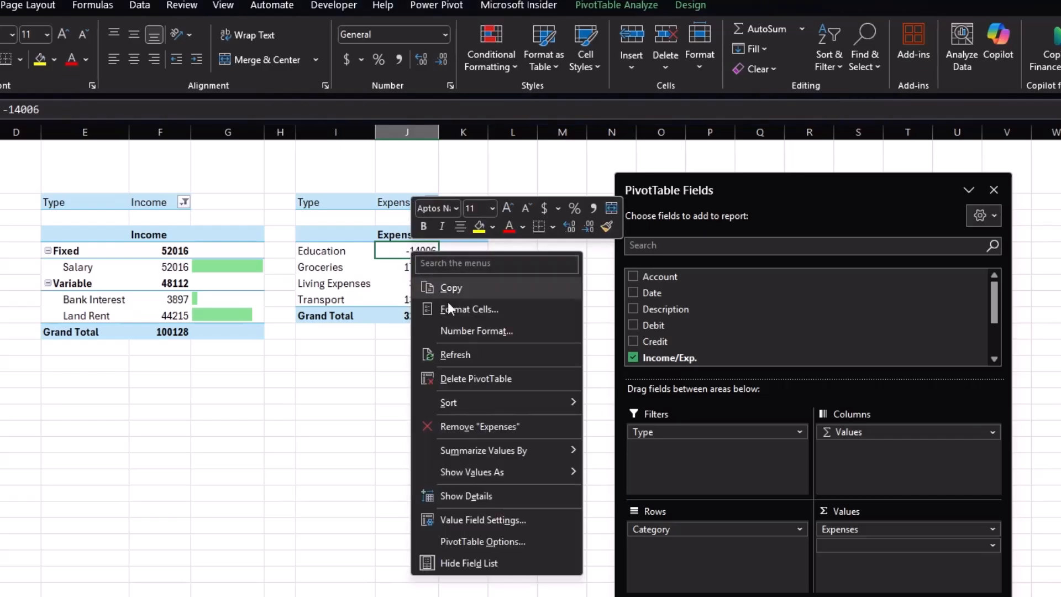
mouse_move(510, 396)
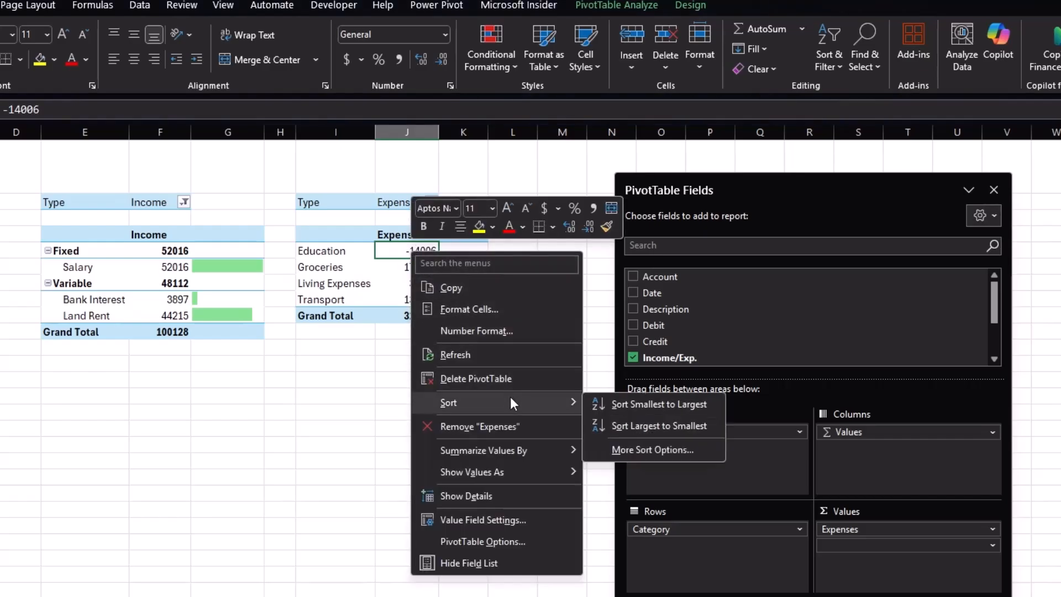
click(603, 401)
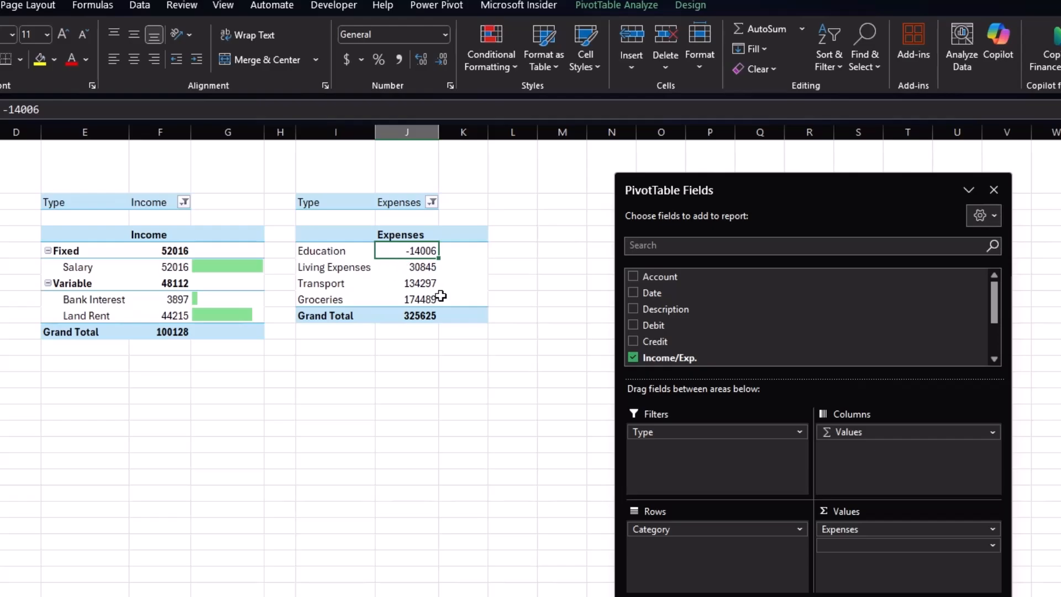
Apply a red solid-fill data bar to the empty cells beside the expense category values.
drag(464, 248, 464, 293)
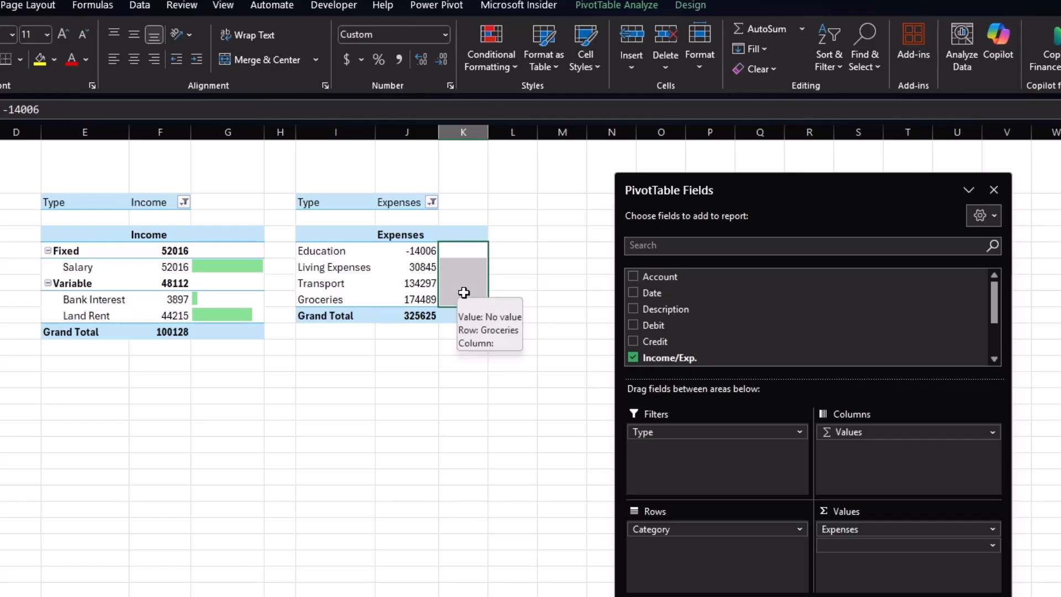
click(512, 72)
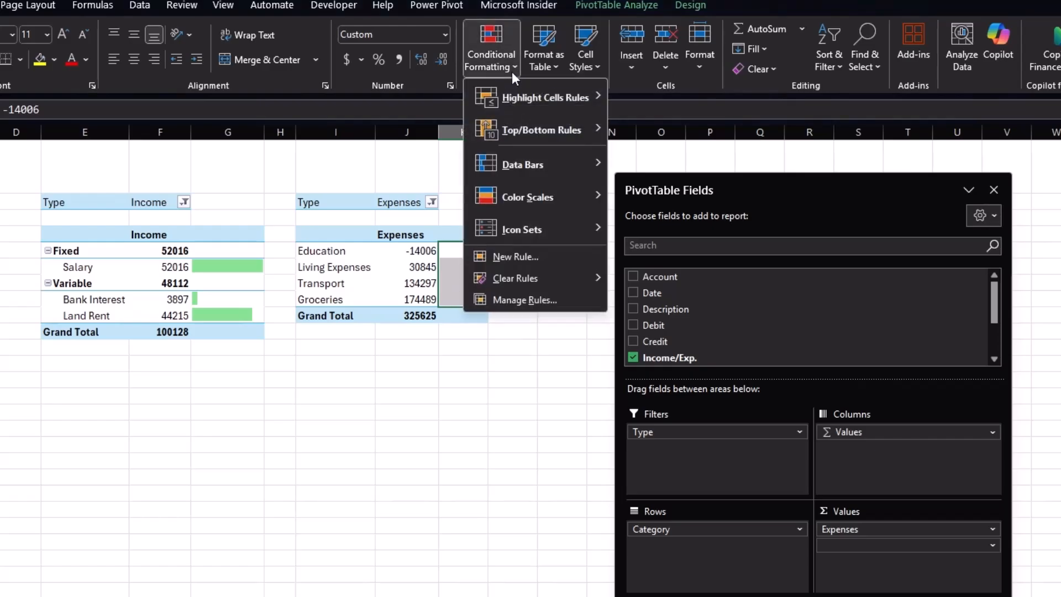
mouse_move(533, 154)
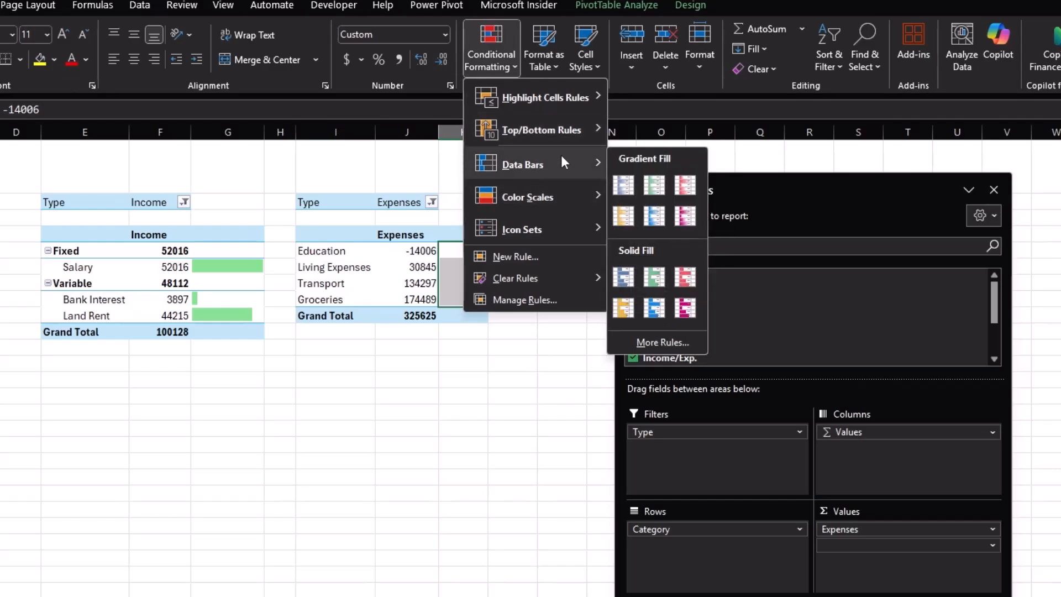
click(686, 276)
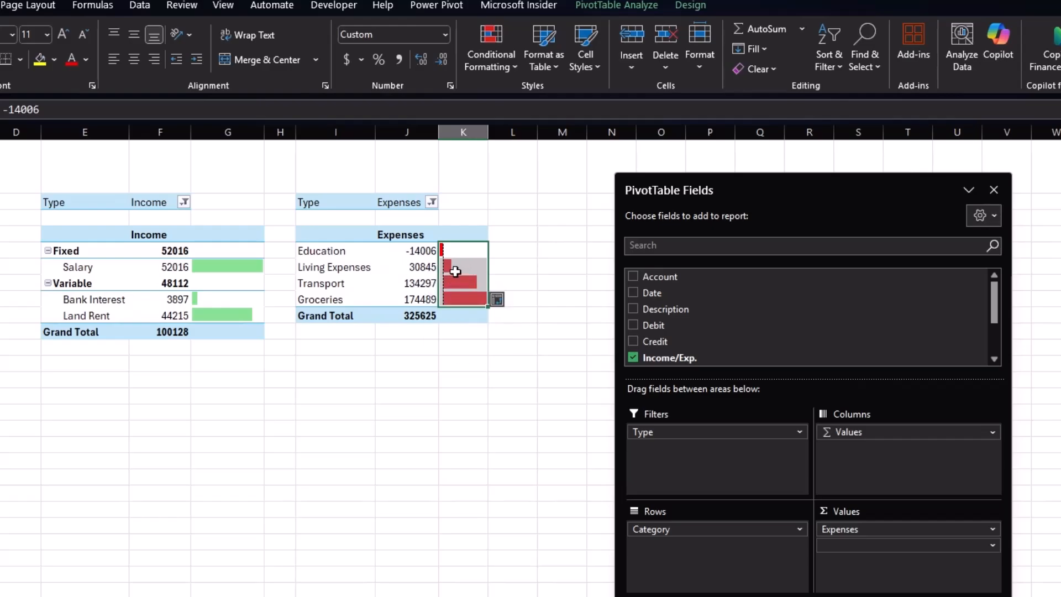
Edit the expense data bar rule to apply to all Category value cells, with a light salmon fill and right-to-left bar direction.
click(514, 66)
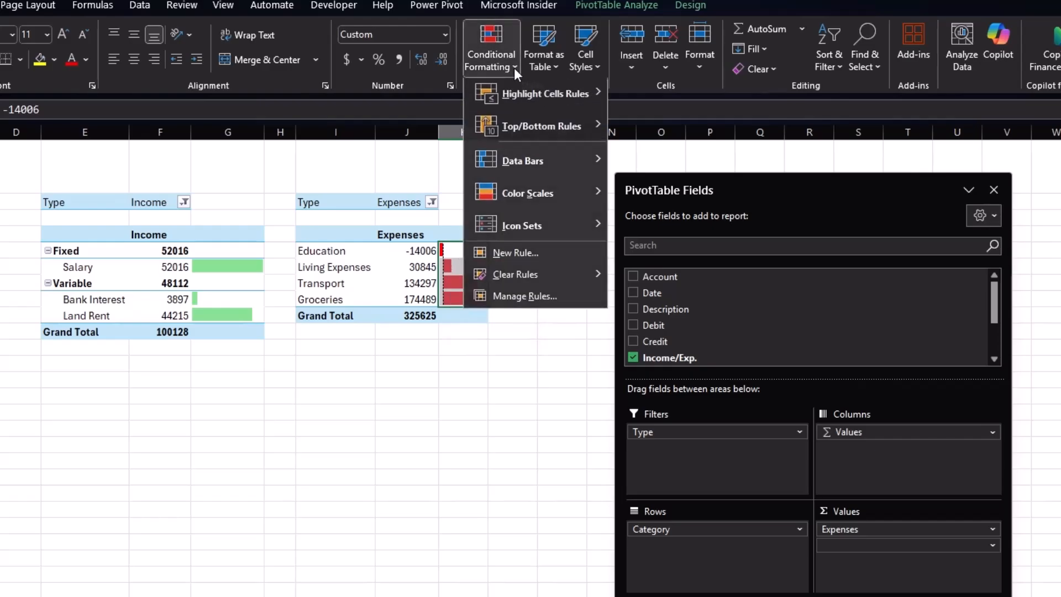
click(520, 298)
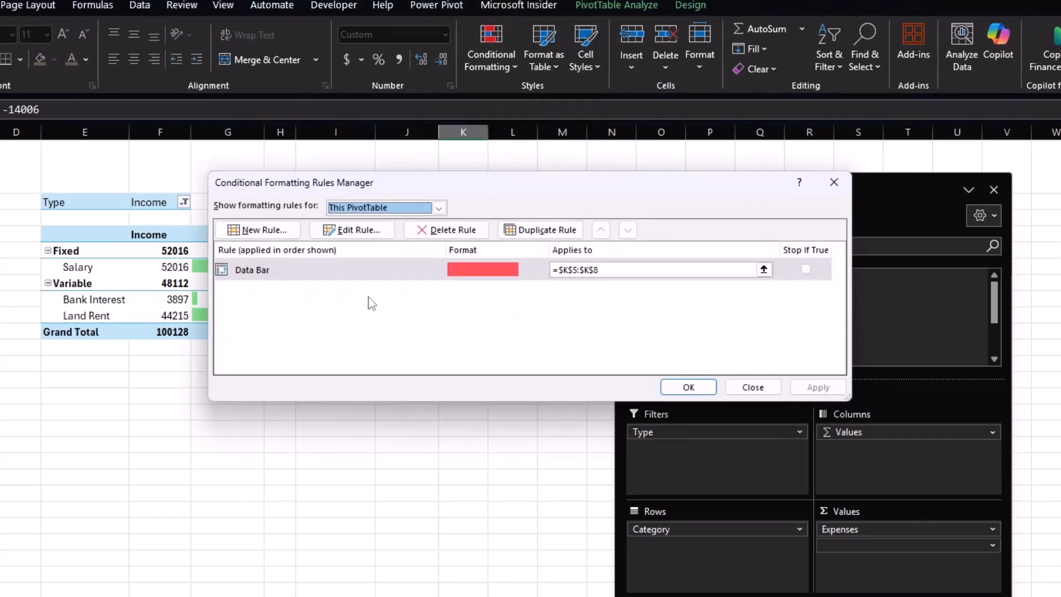
double_click(345, 271)
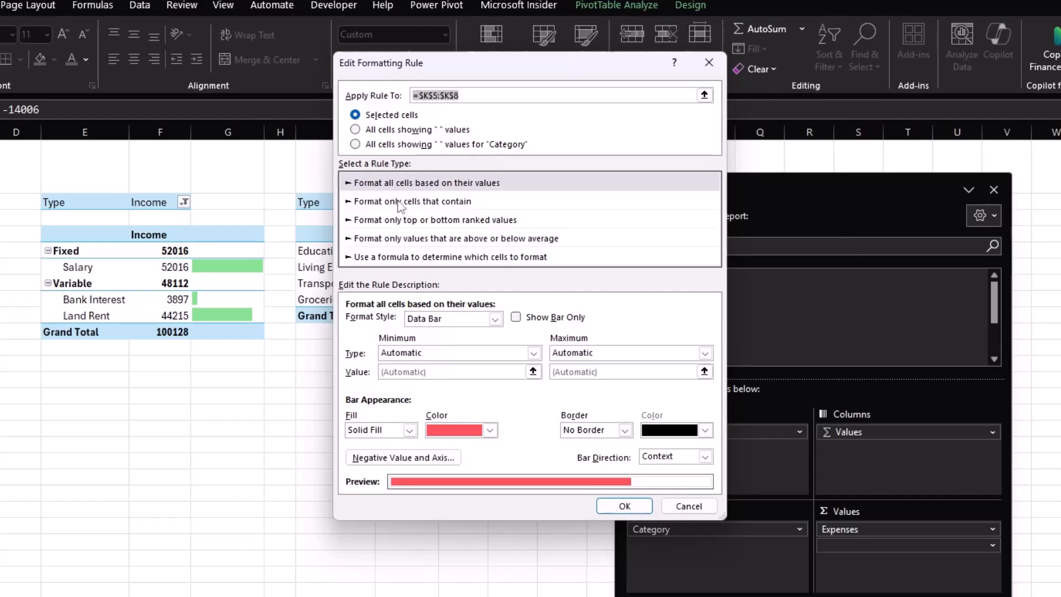
click(355, 145)
drag(482, 66, 643, 55)
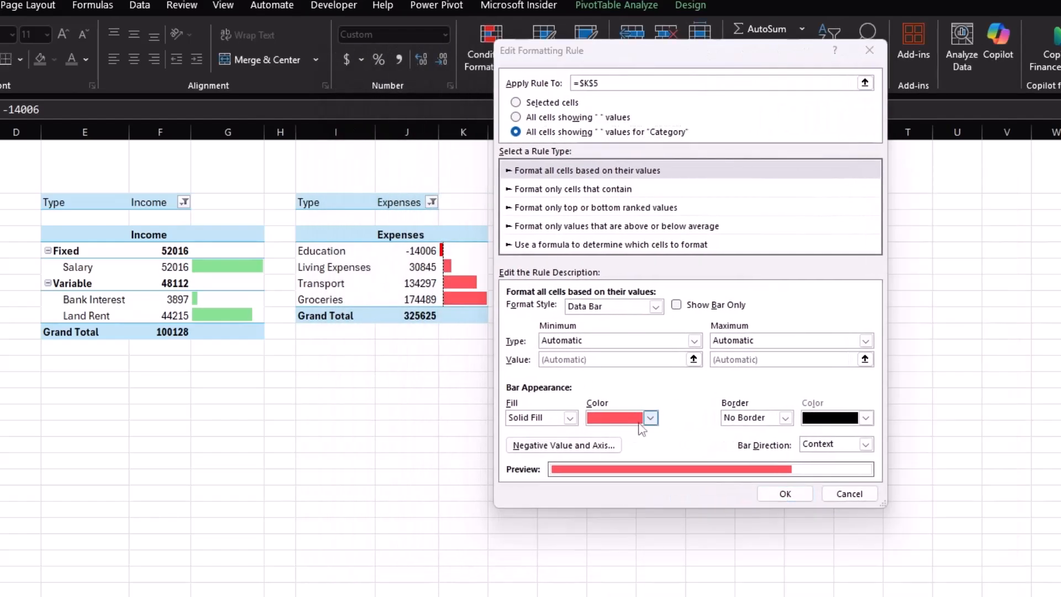
click(650, 418)
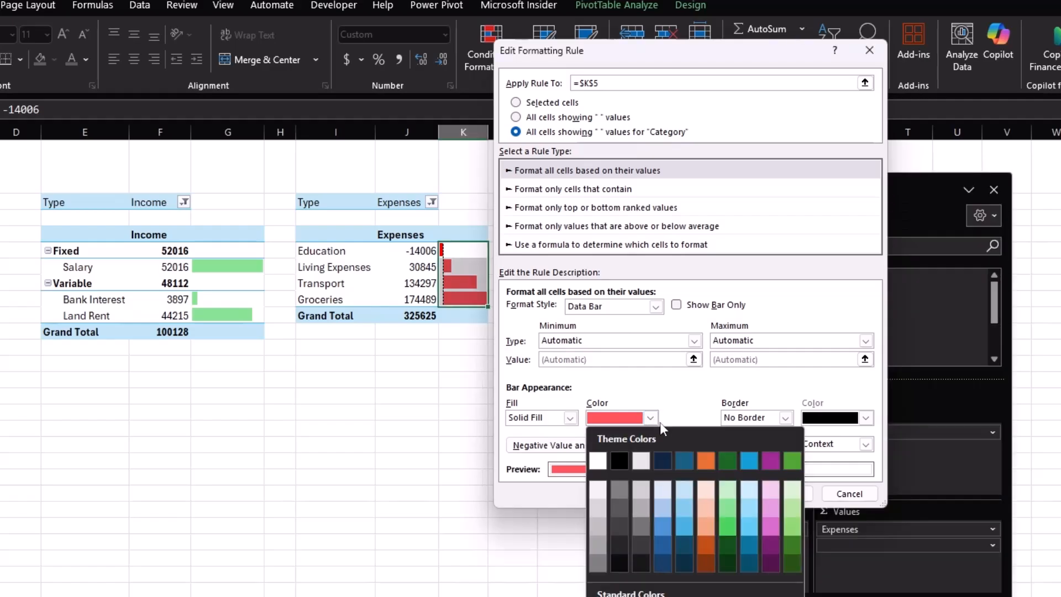
click(709, 506)
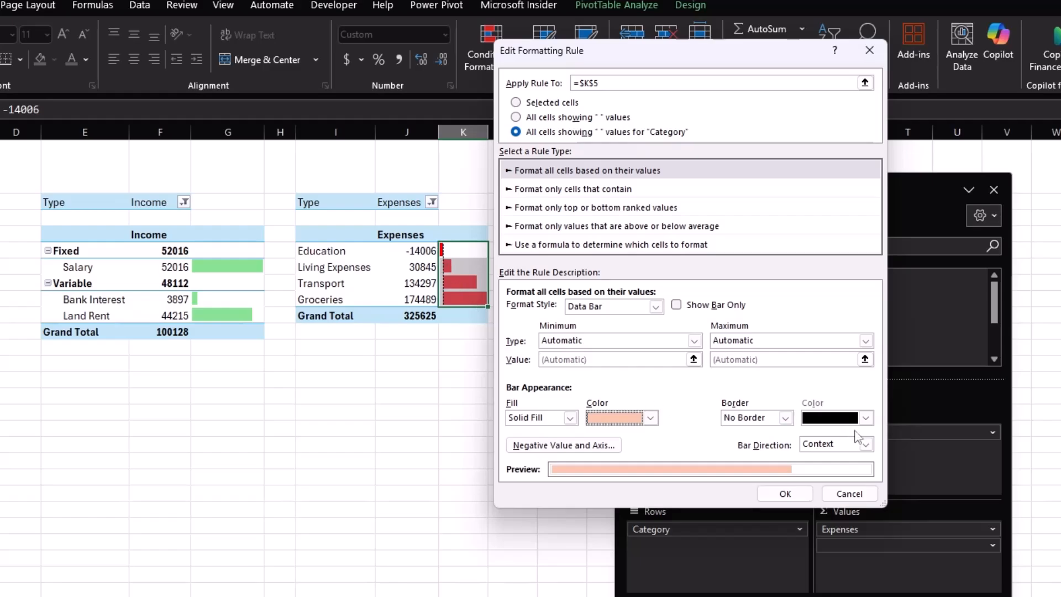
click(865, 444)
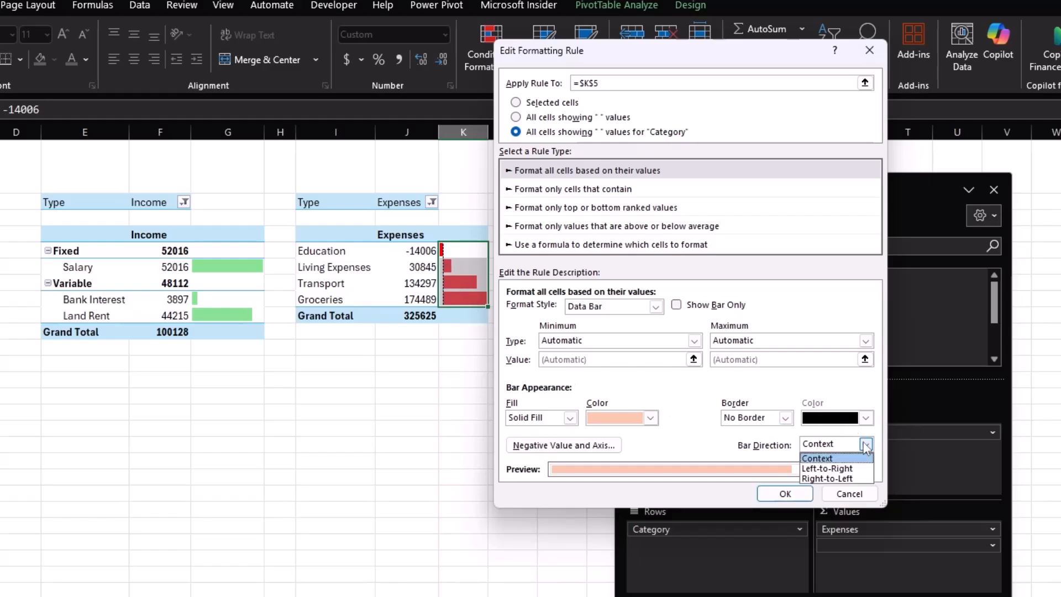
click(830, 479)
click(792, 495)
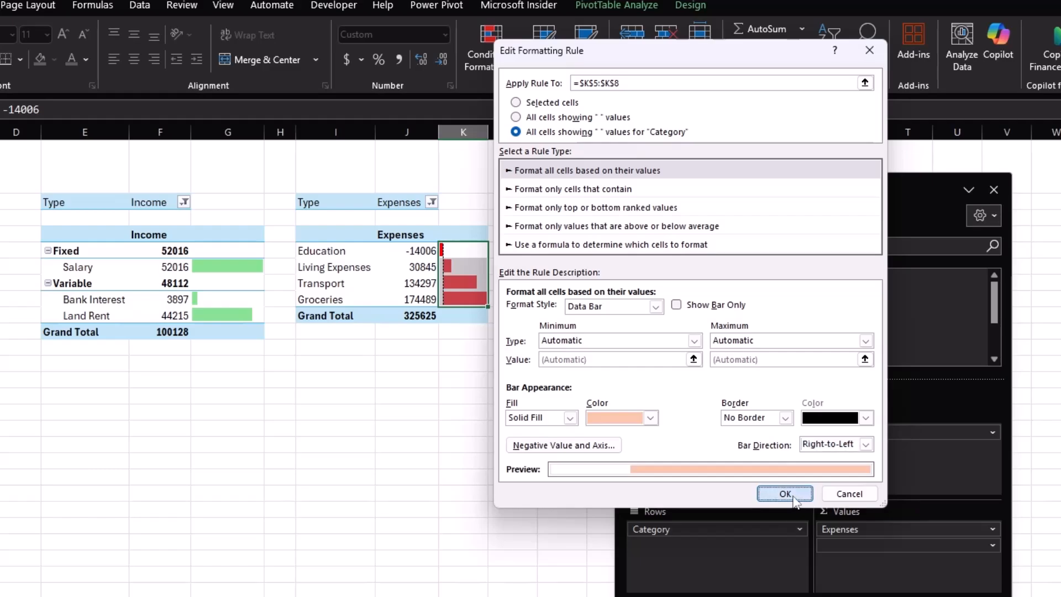
click(689, 387)
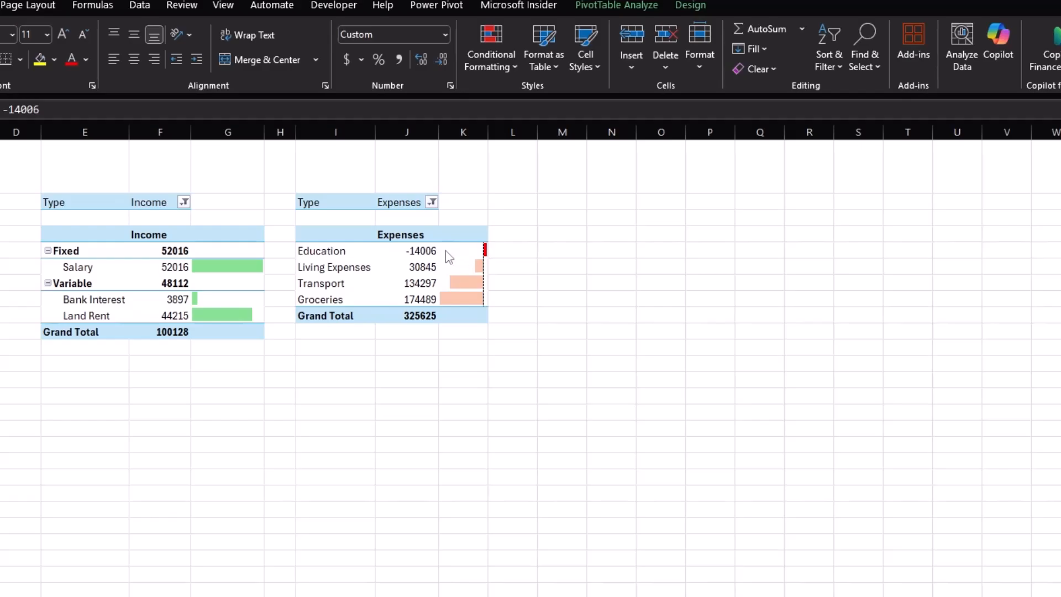
Add Income/Exp. to the expense PivotTable's values a second time and show it as % of Grand Total.
click(414, 251)
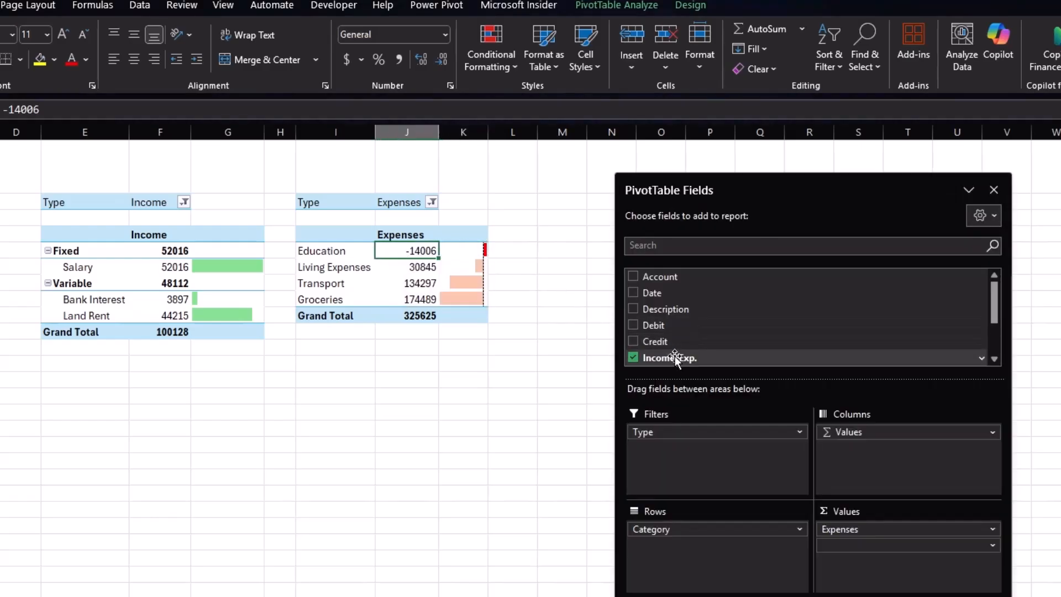
drag(675, 357, 876, 535)
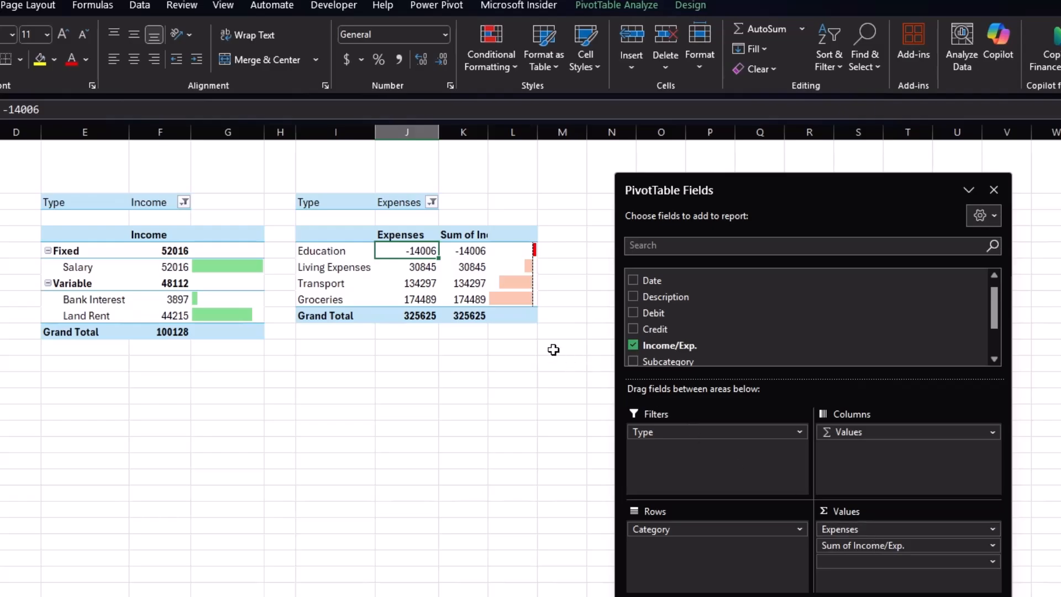
click(467, 250)
right_click(467, 251)
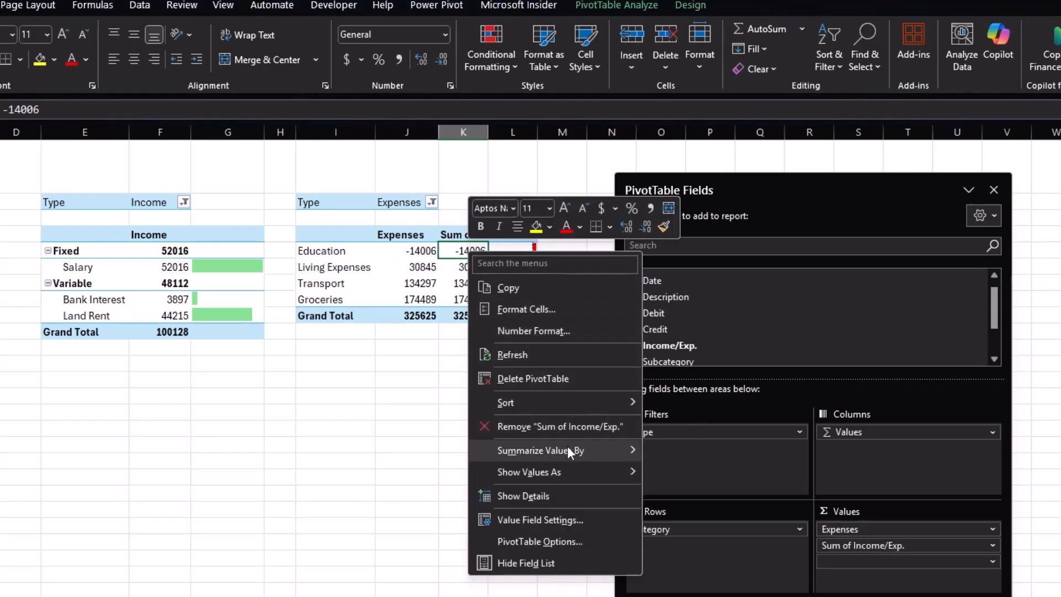
mouse_move(569, 449)
mouse_move(564, 472)
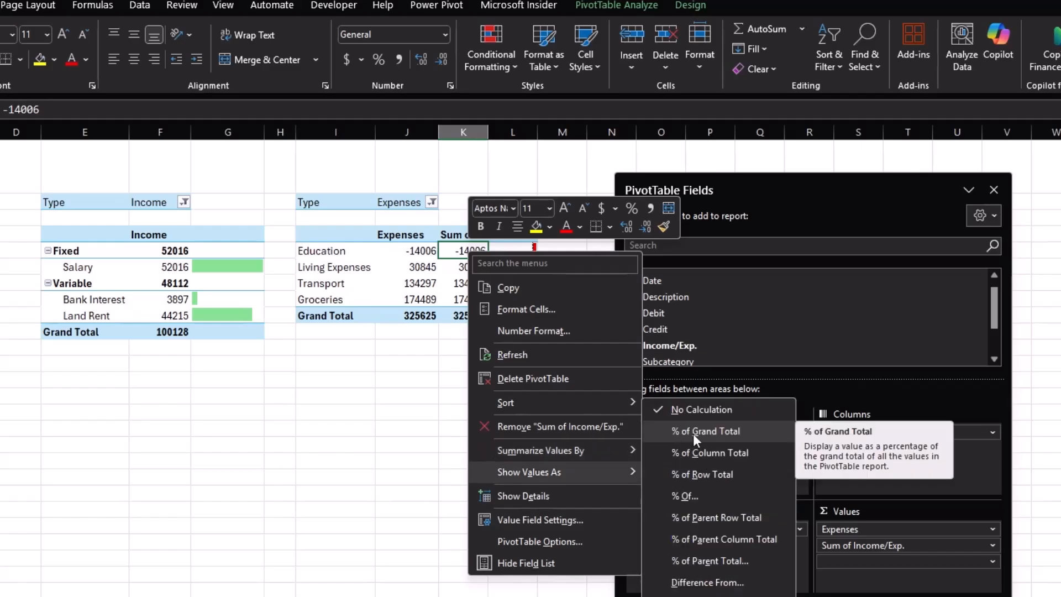
click(693, 433)
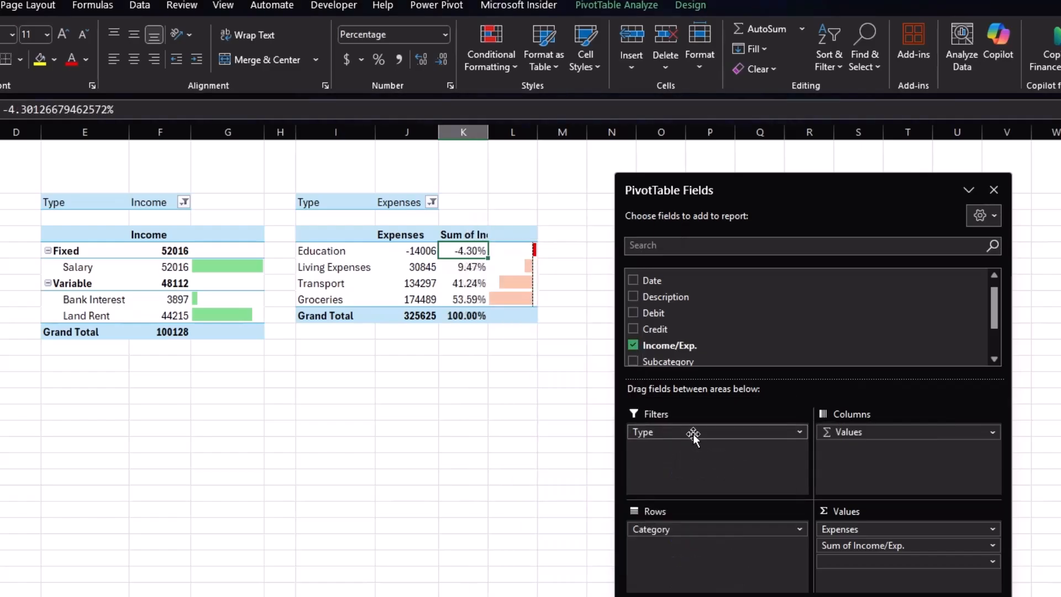
Widen the percentage column and rename its header to Total %.
click(456, 237)
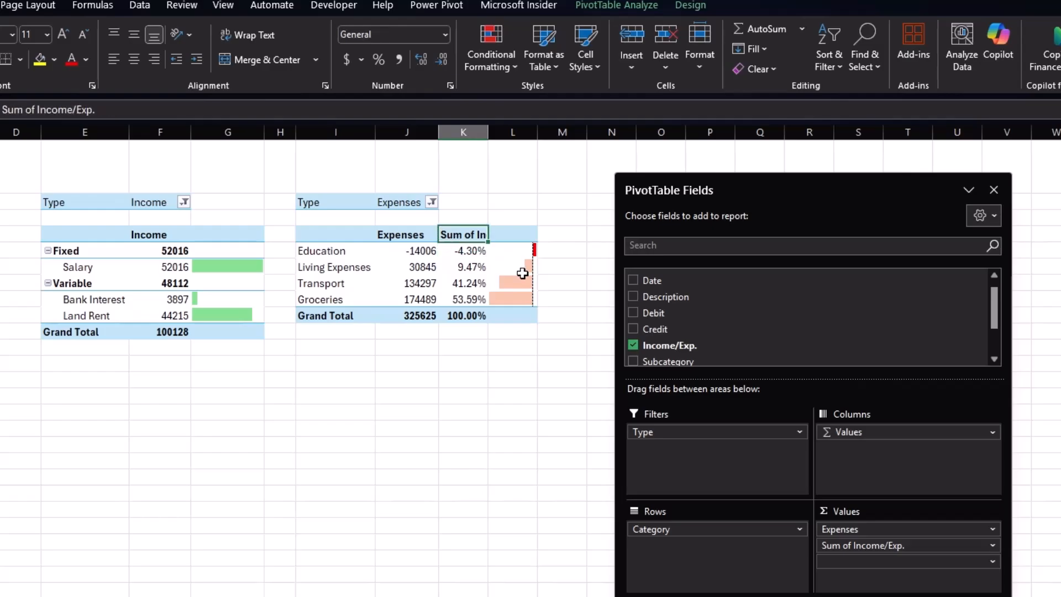
drag(488, 133, 495, 133)
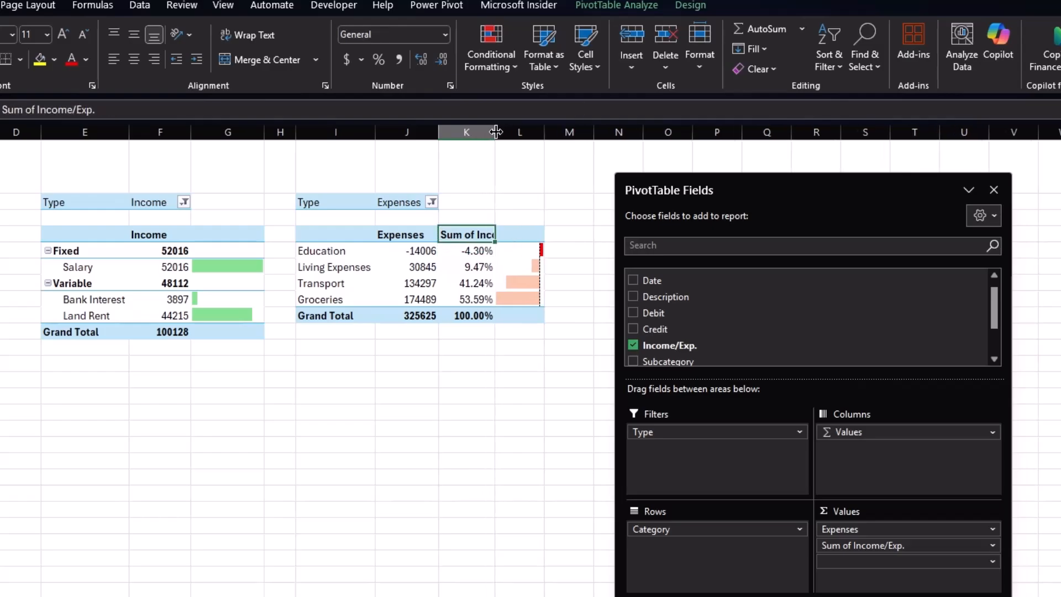
text(Total %)
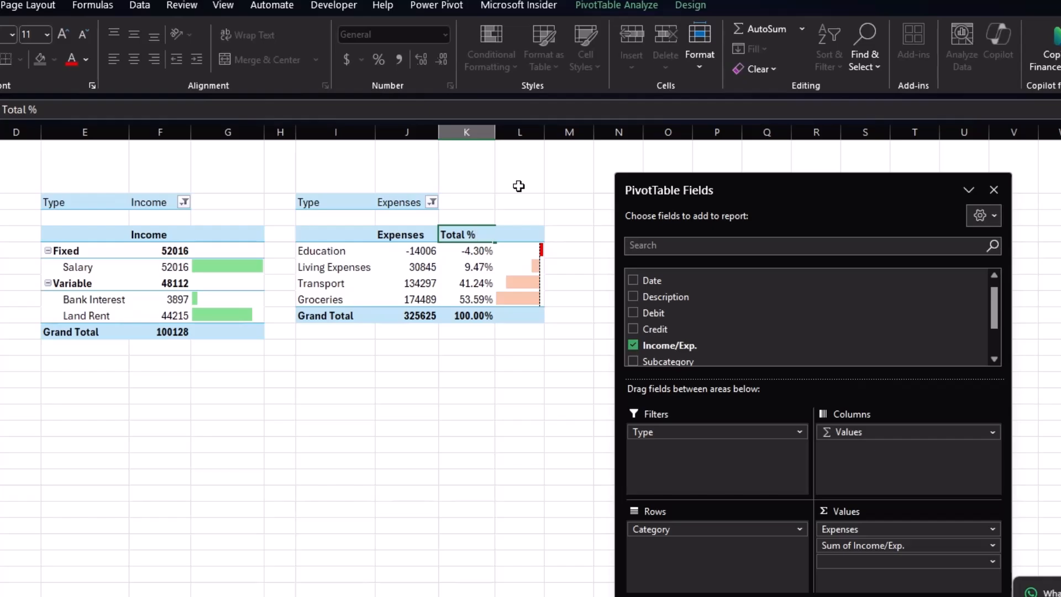
key(Return)
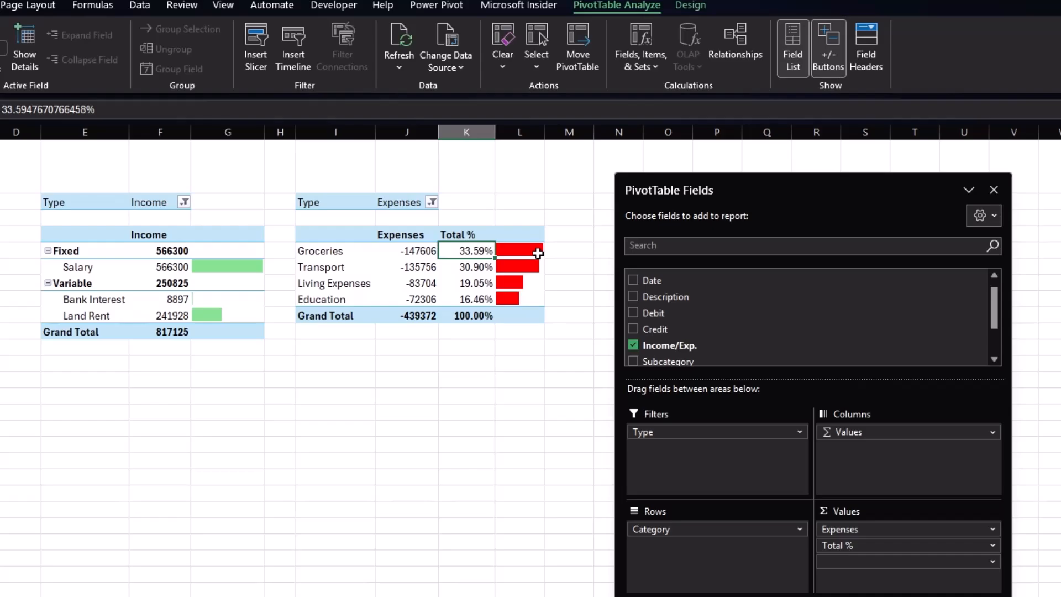
Copy the whole expenses PivotTable and paste it starting at column N.
drag(792, 183, 626, 281)
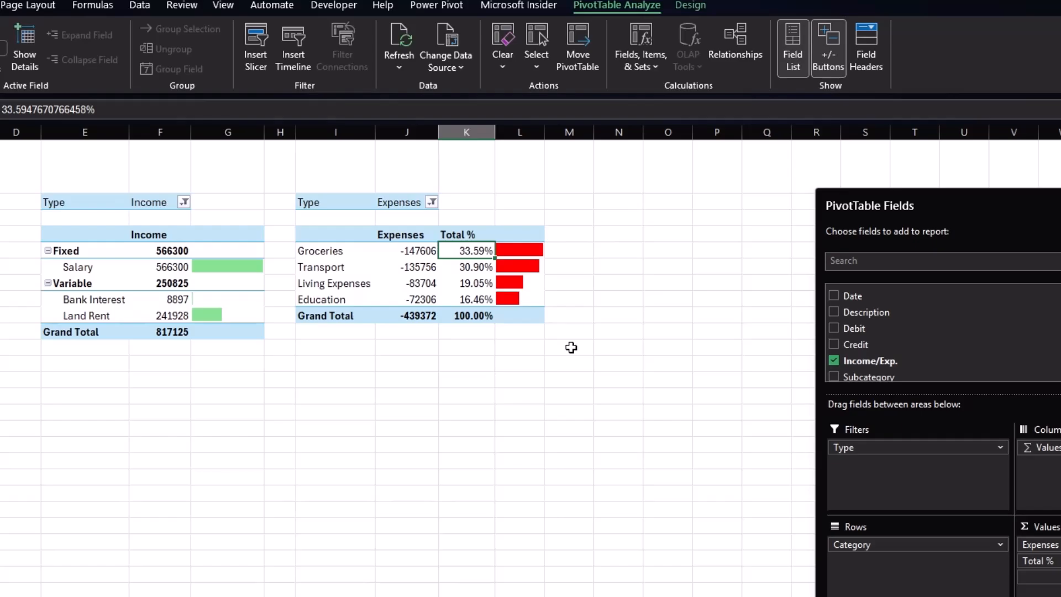
drag(332, 201, 515, 321)
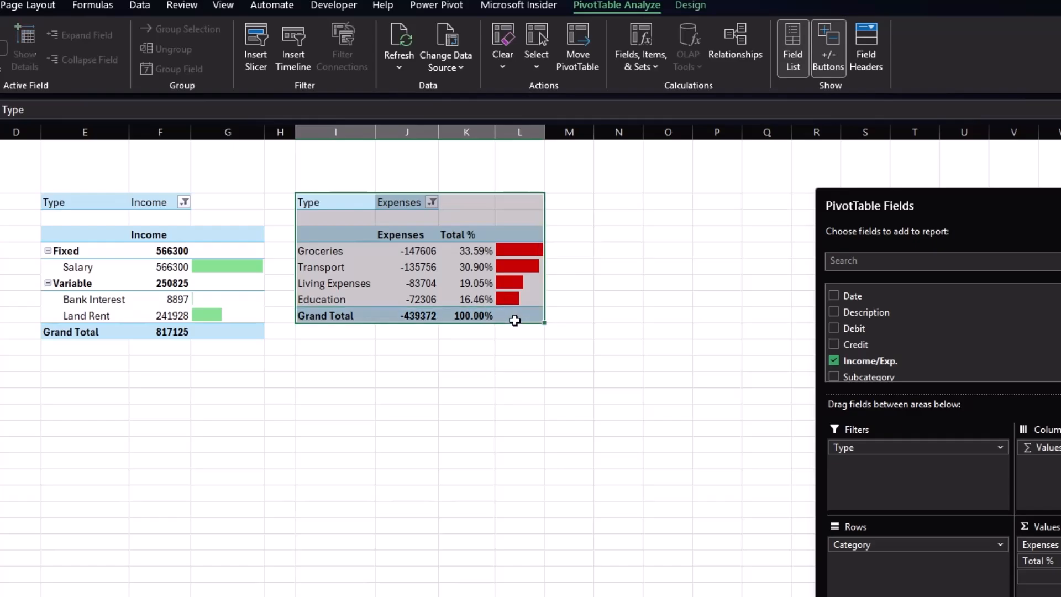
key(ctrl+c)
click(599, 201)
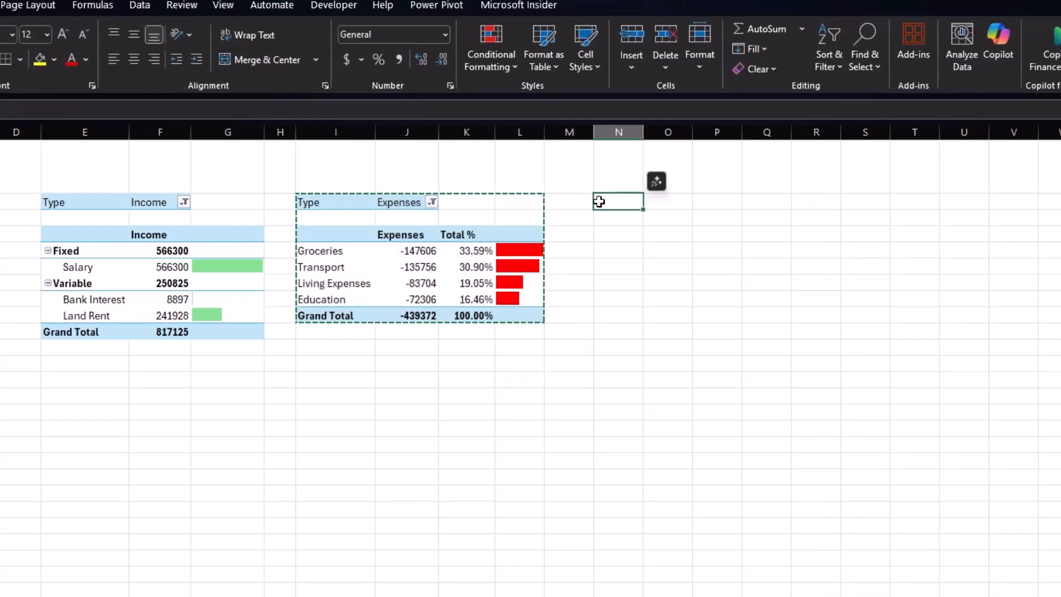
key(ctrl+v)
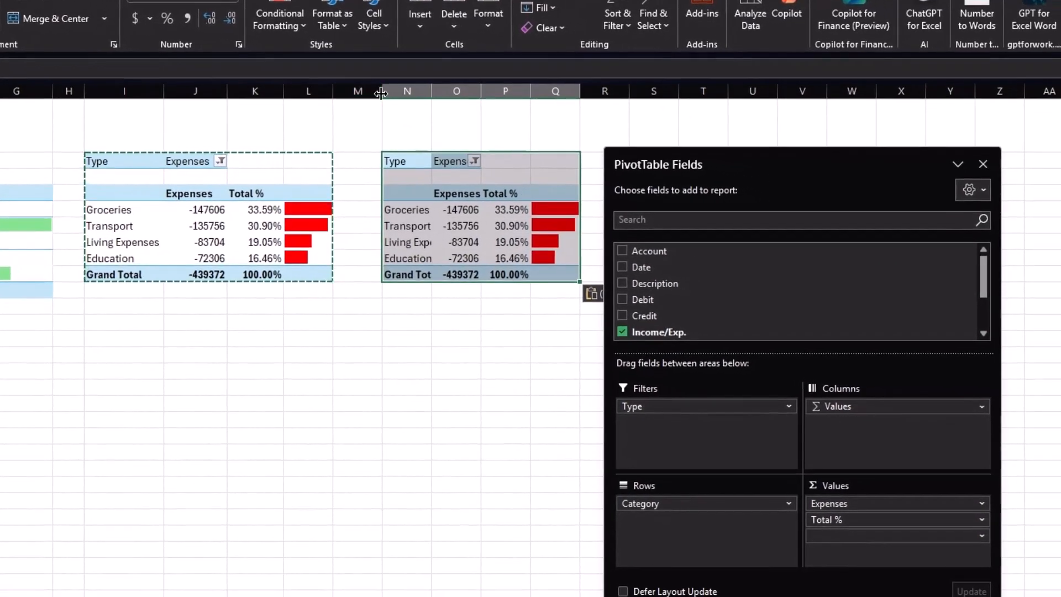
Add Subcategory to the copied PivotTable's rows beneath Category.
drag(381, 93, 368, 92)
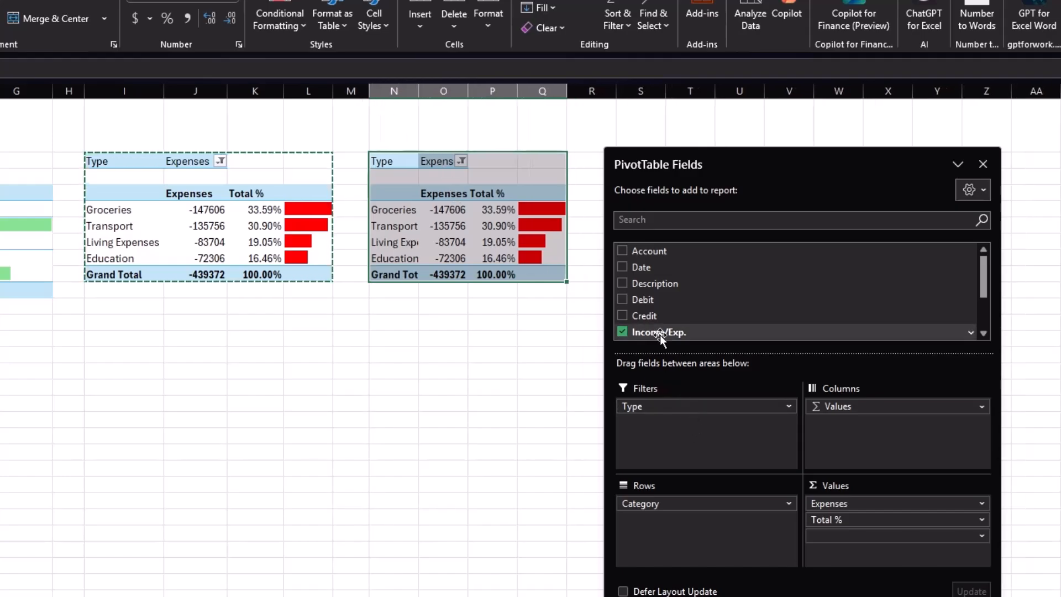
scroll(659, 296, down, 2)
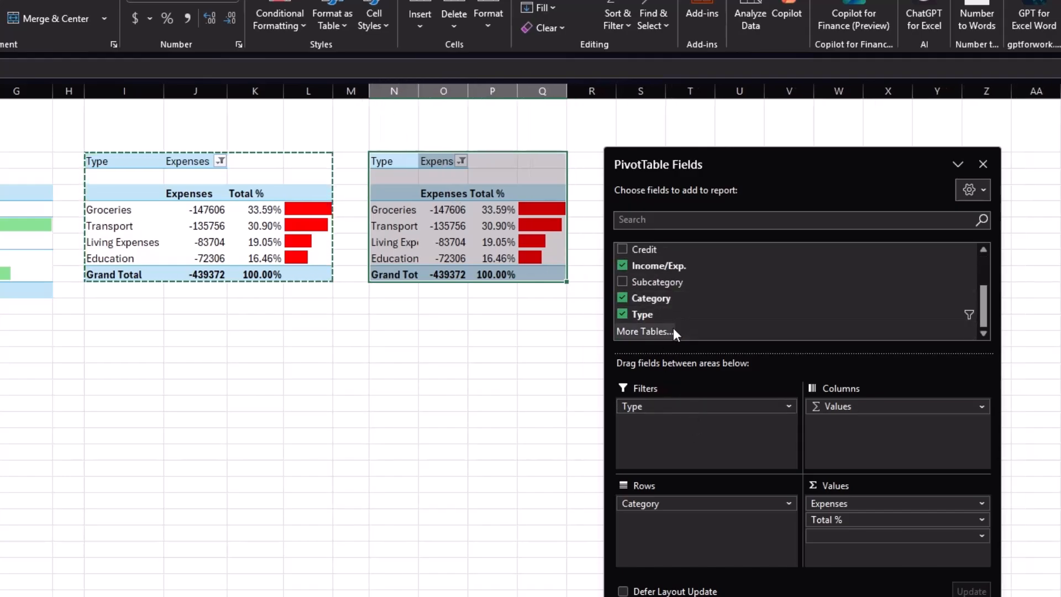
drag(670, 283, 665, 522)
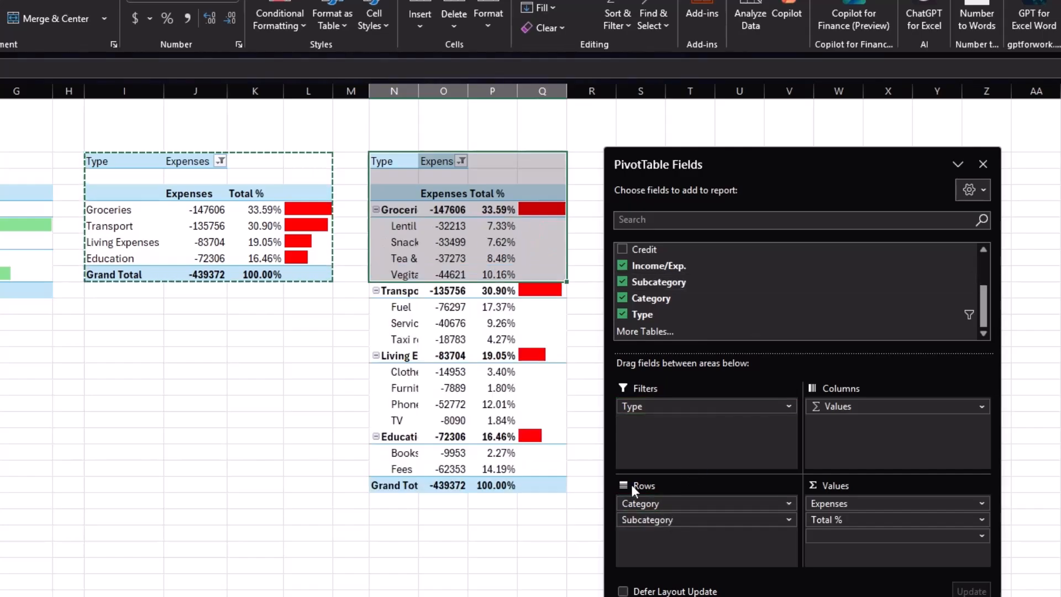
Clear the conditional formatting from the copy's Groceries data-bar cell.
click(532, 210)
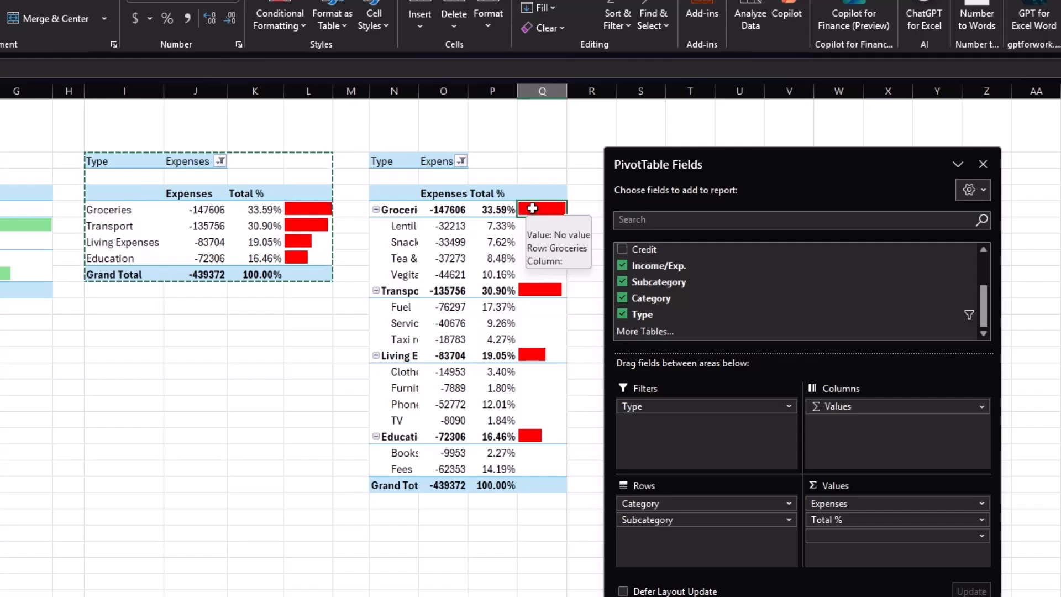
click(271, 25)
click(303, 261)
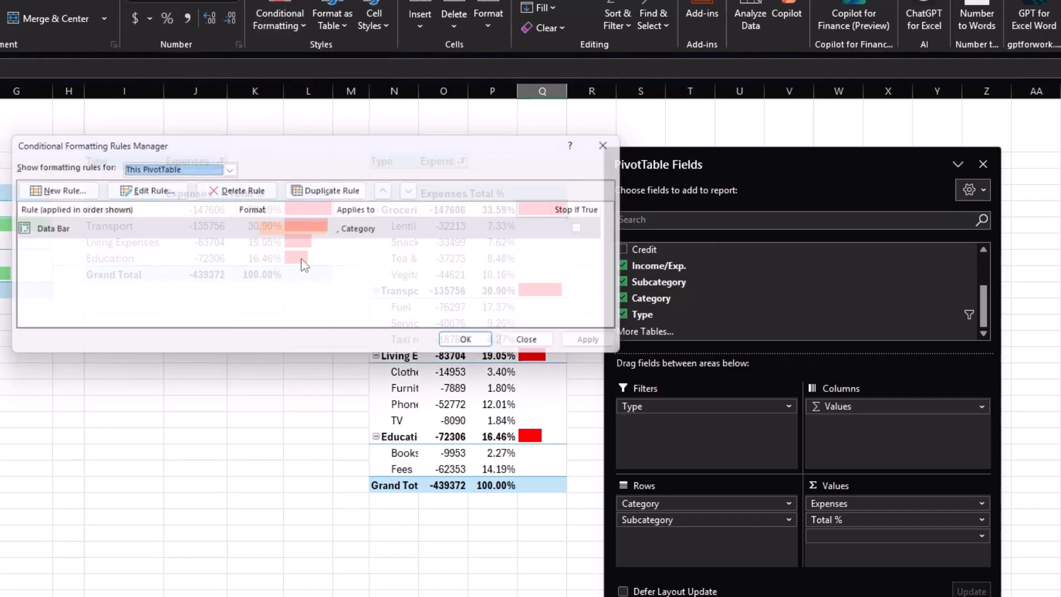
drag(321, 145, 92, 263)
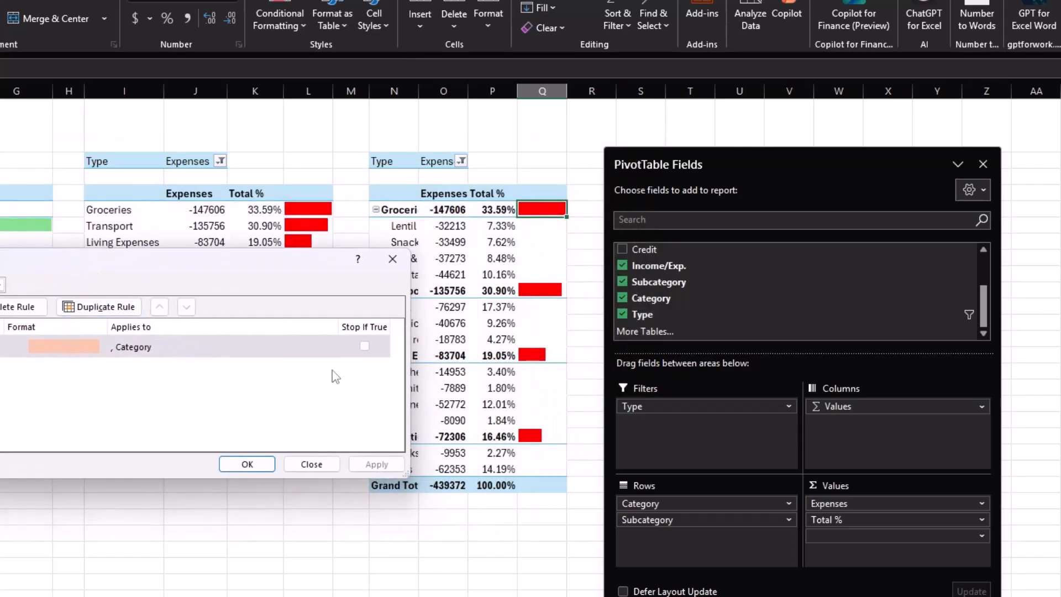
click(311, 464)
click(298, 31)
mouse_move(310, 237)
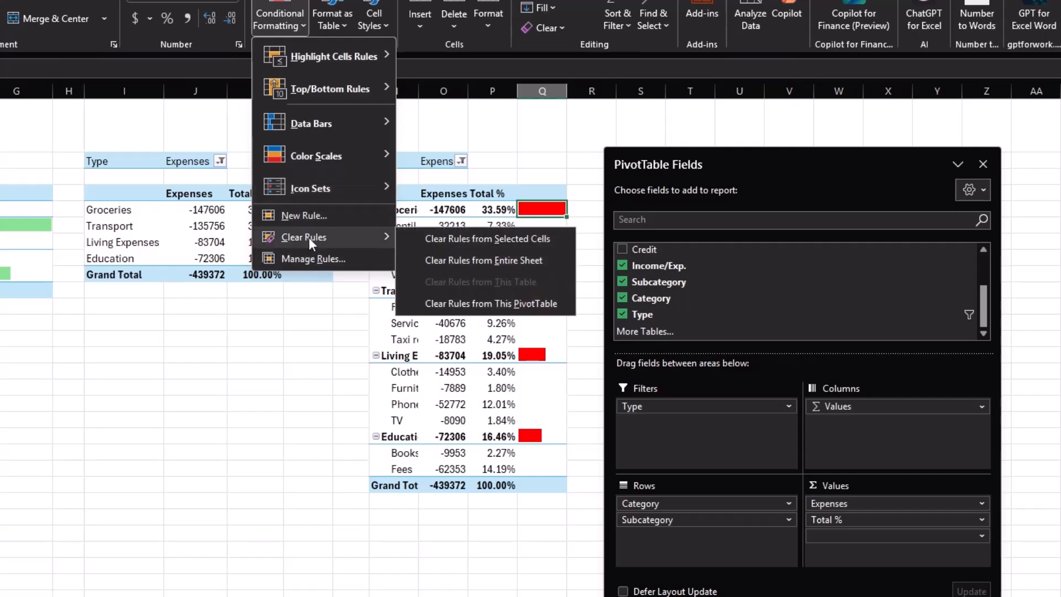
click(459, 237)
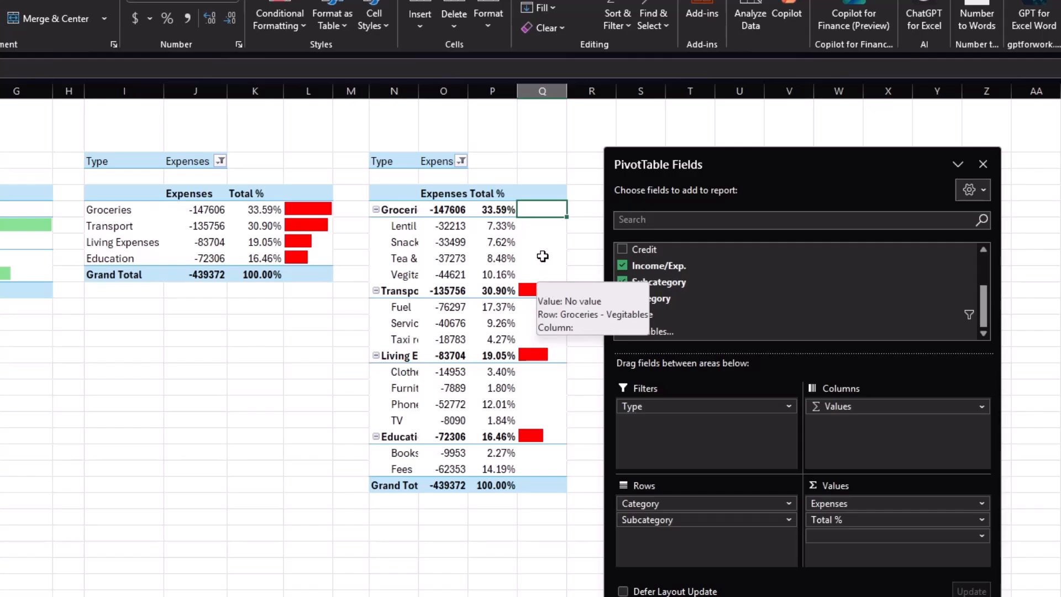
Clear the conditional formatting rules from the remaining cells beside the copy's values.
drag(533, 226, 566, 464)
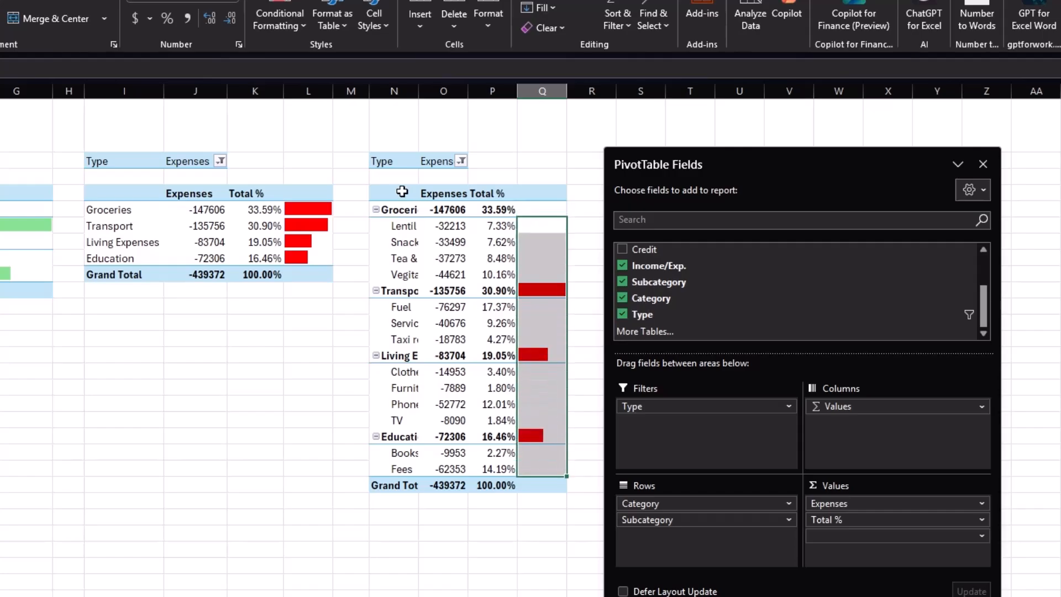
click(280, 19)
mouse_move(320, 238)
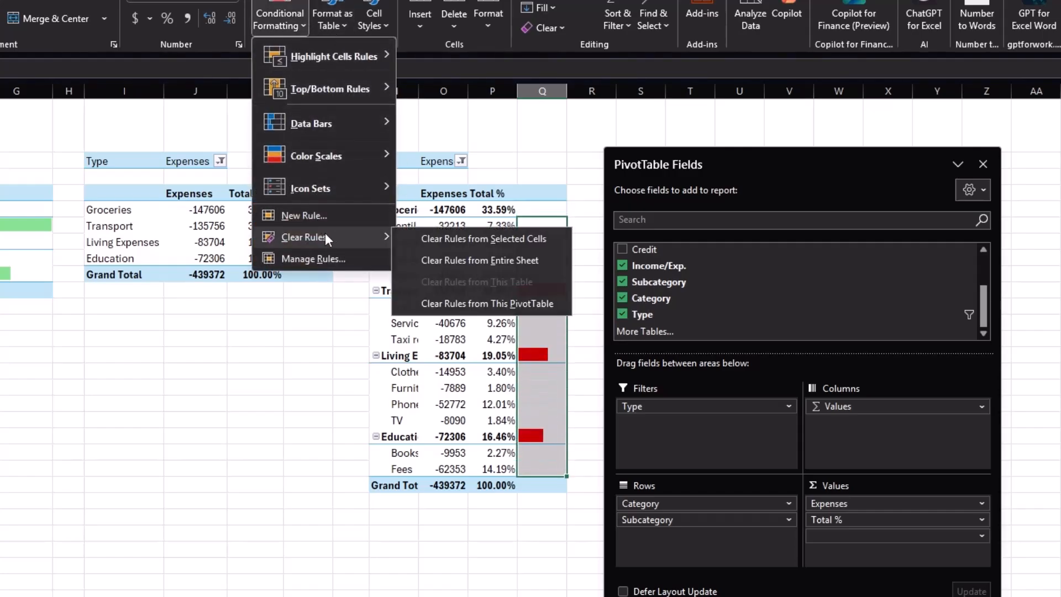
click(433, 239)
Apply a pink solid-fill data bar to the cell beside the first subcategory's percentage.
click(554, 225)
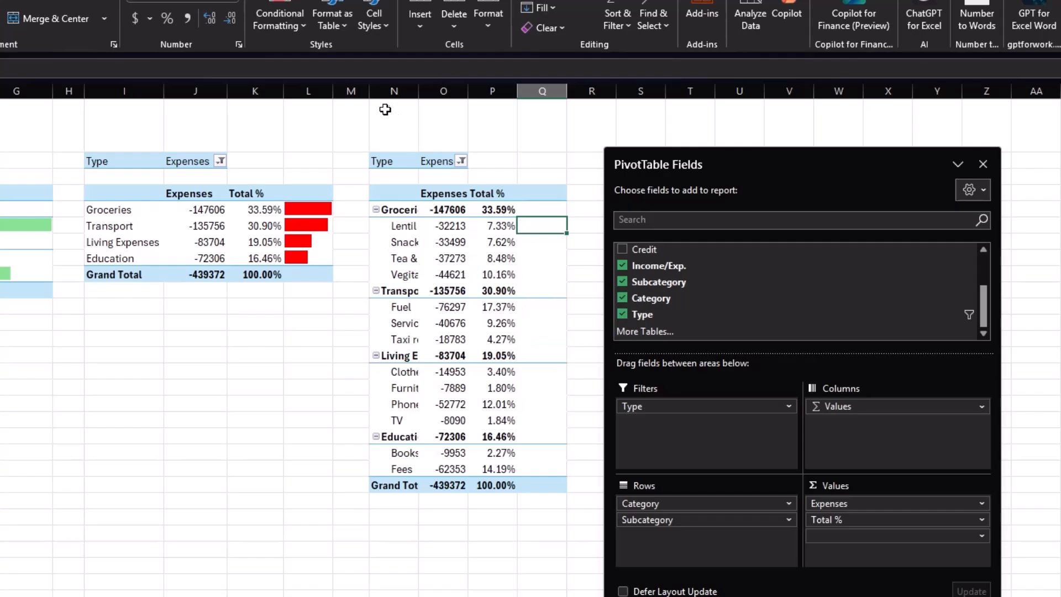
click(297, 32)
mouse_move(320, 125)
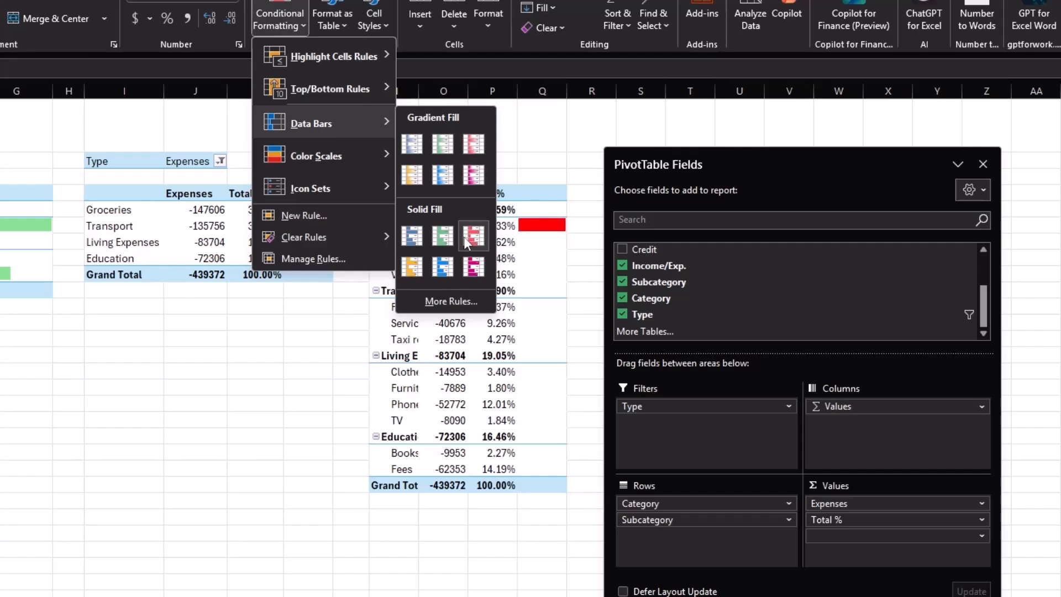
click(469, 271)
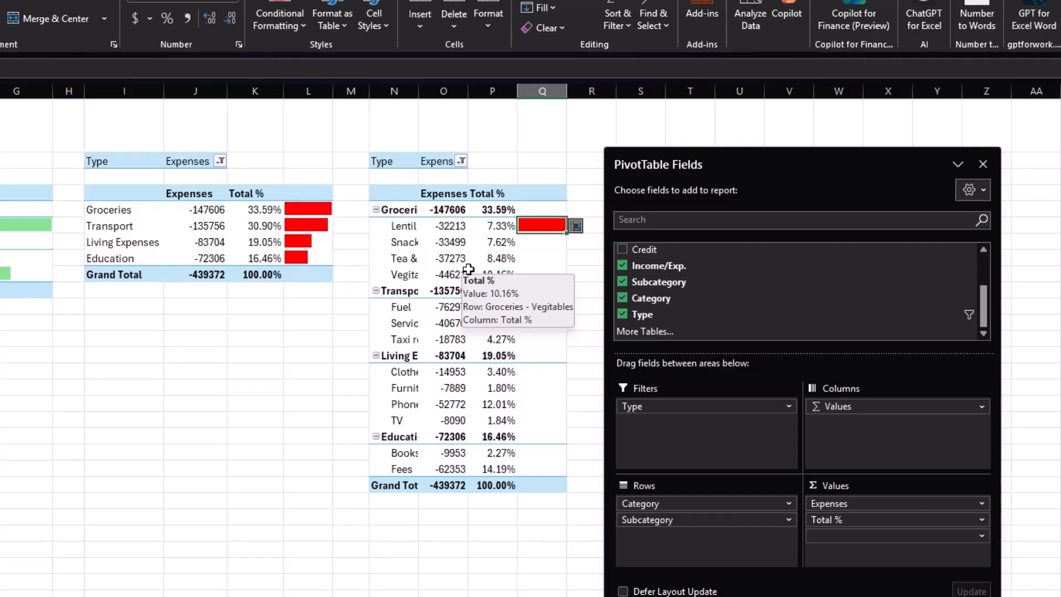
Edit the copy's data bar rule to apply to all Subcategory value cells with a right-to-left bar direction.
click(299, 30)
click(315, 255)
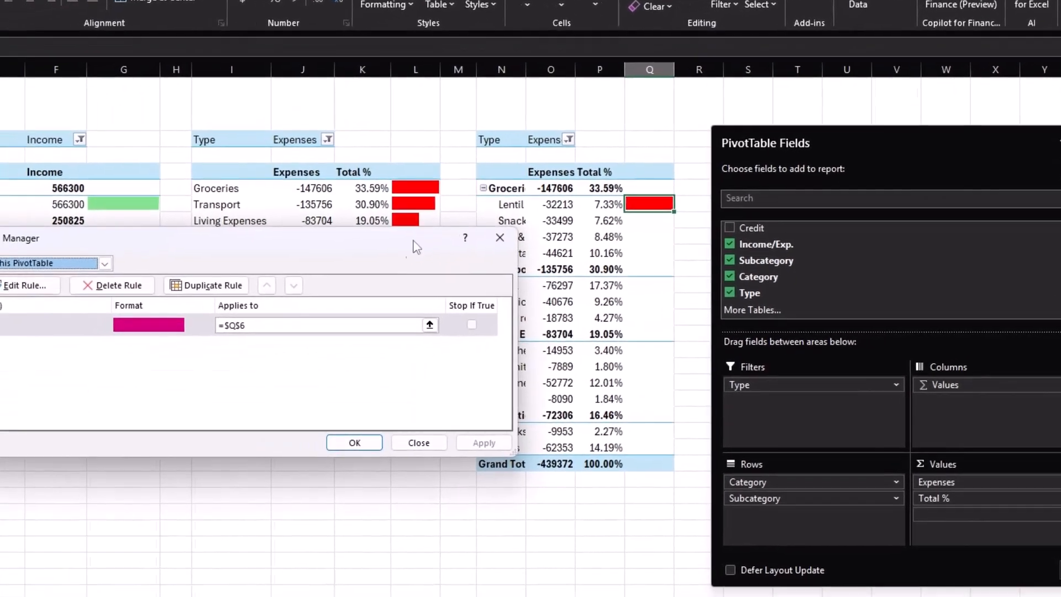
double_click(51, 326)
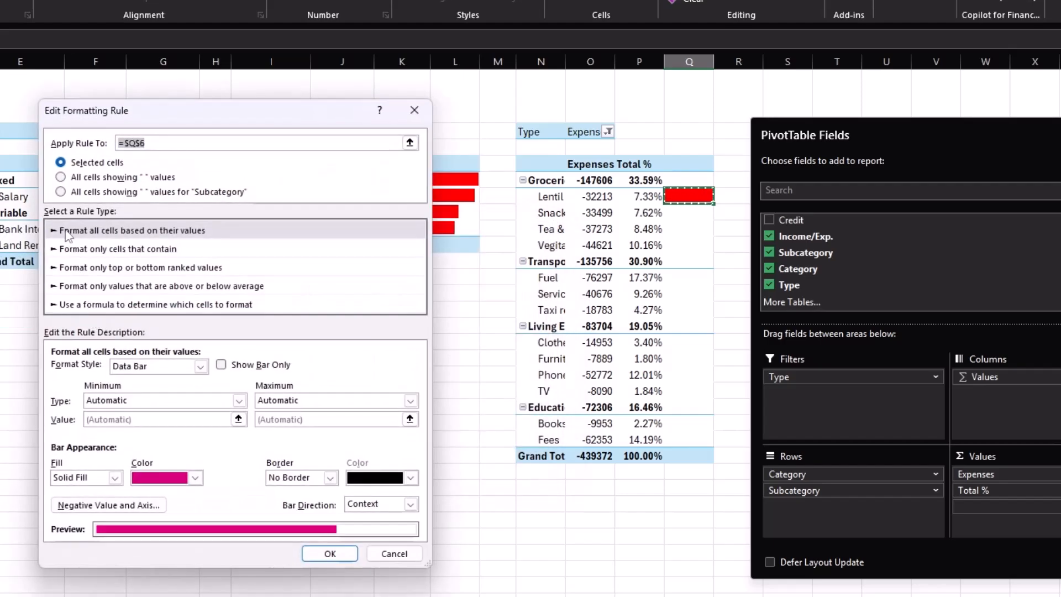
click(62, 193)
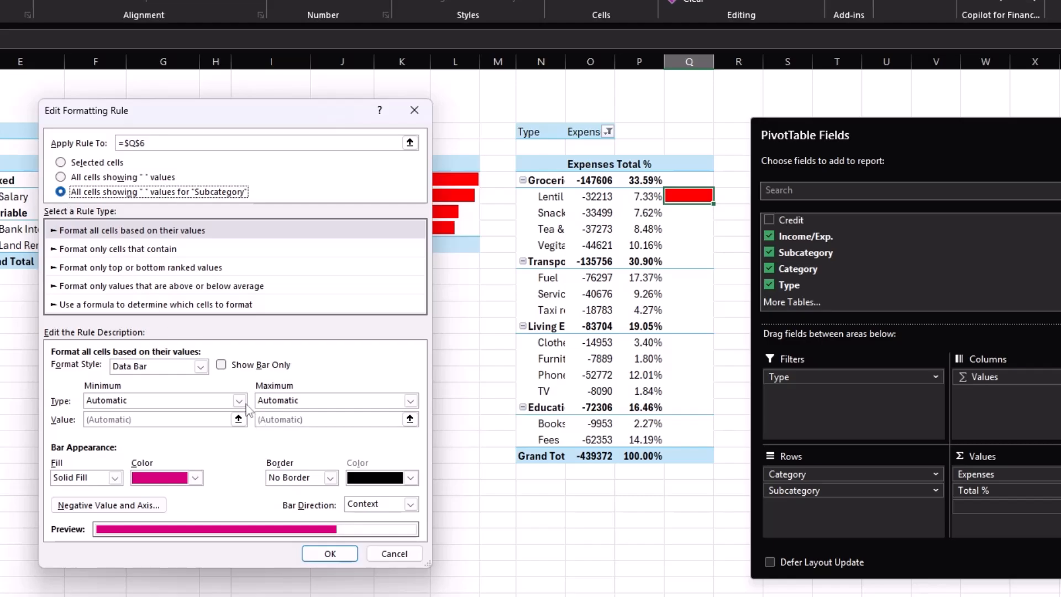
click(410, 504)
click(371, 539)
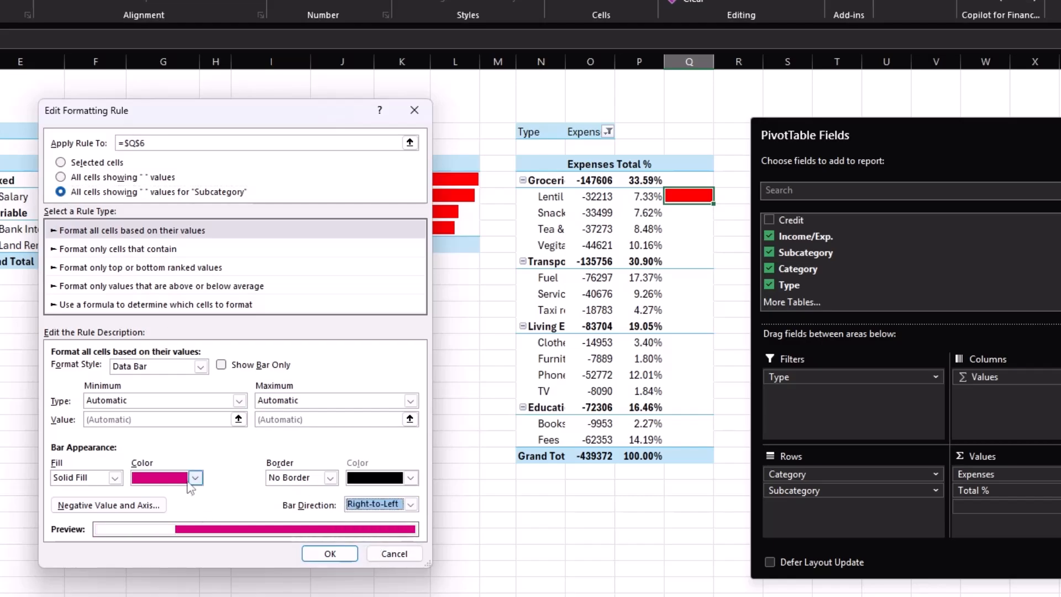
Set the negative bar fill colour to light pink and apply the edited rule.
click(84, 505)
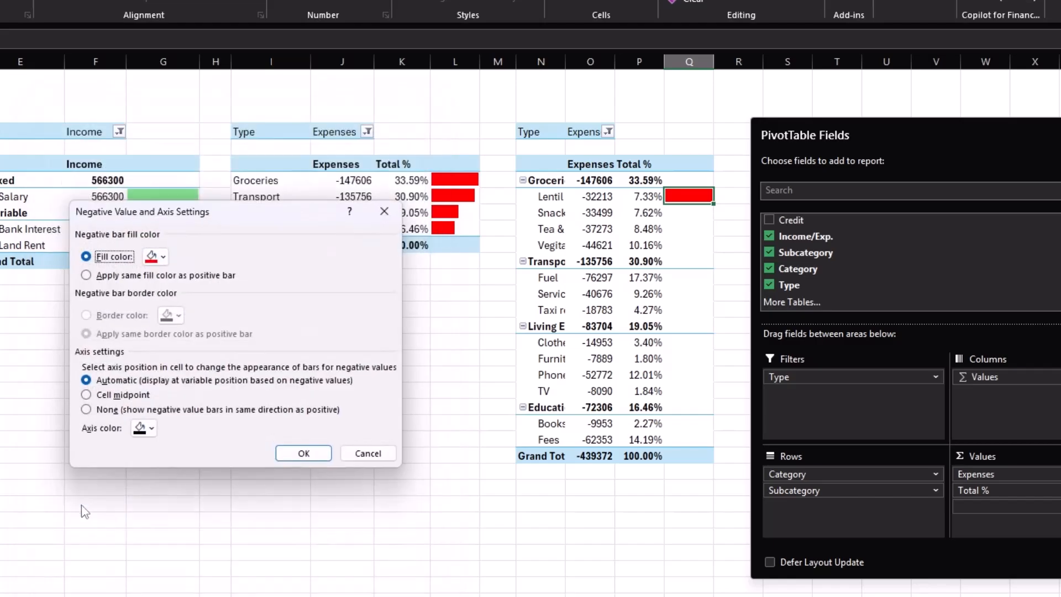
click(163, 258)
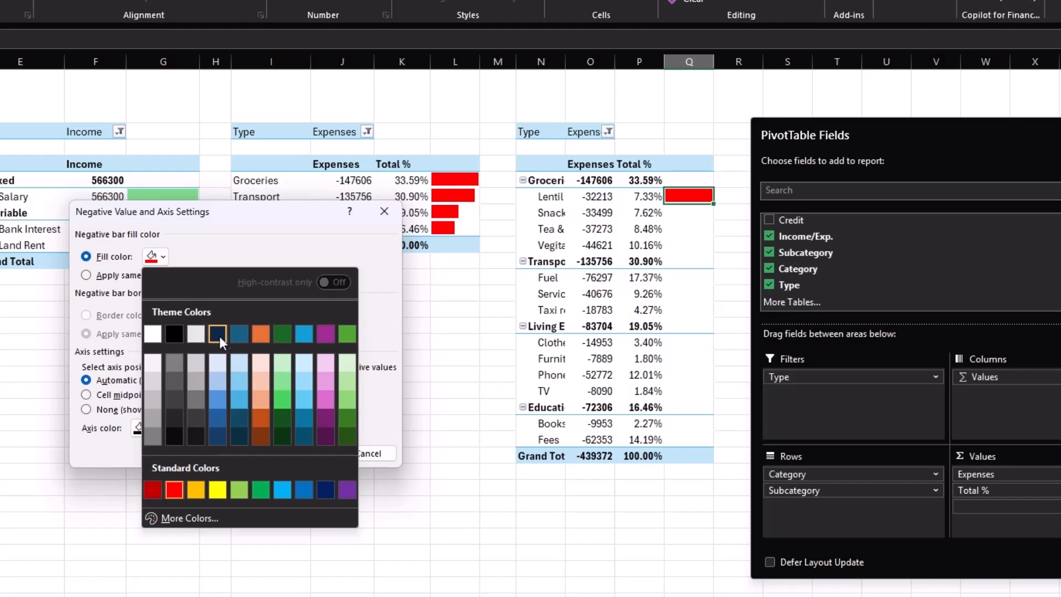
click(326, 382)
click(304, 454)
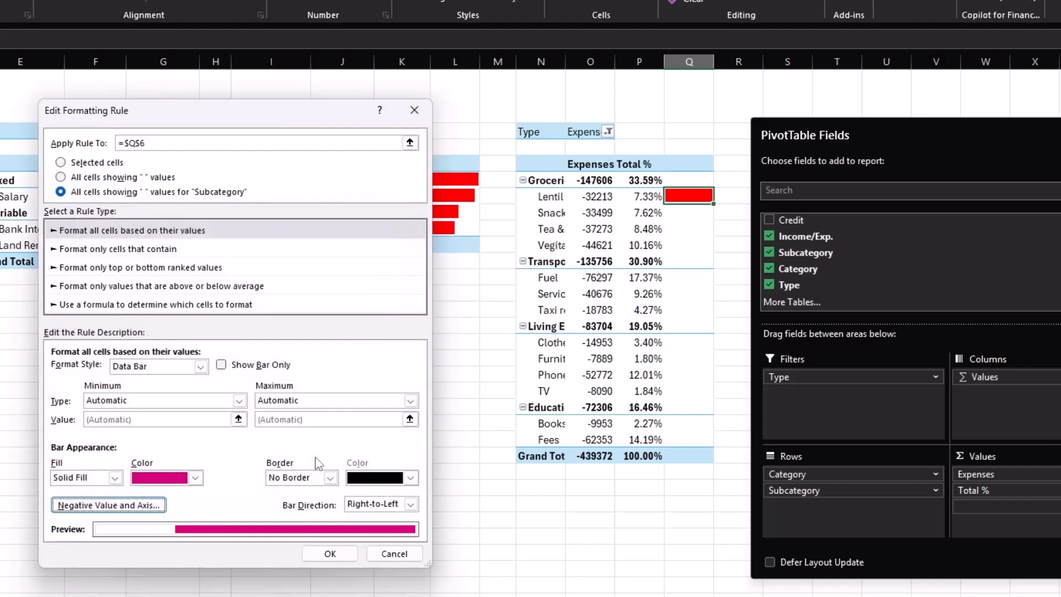
click(311, 553)
click(386, 435)
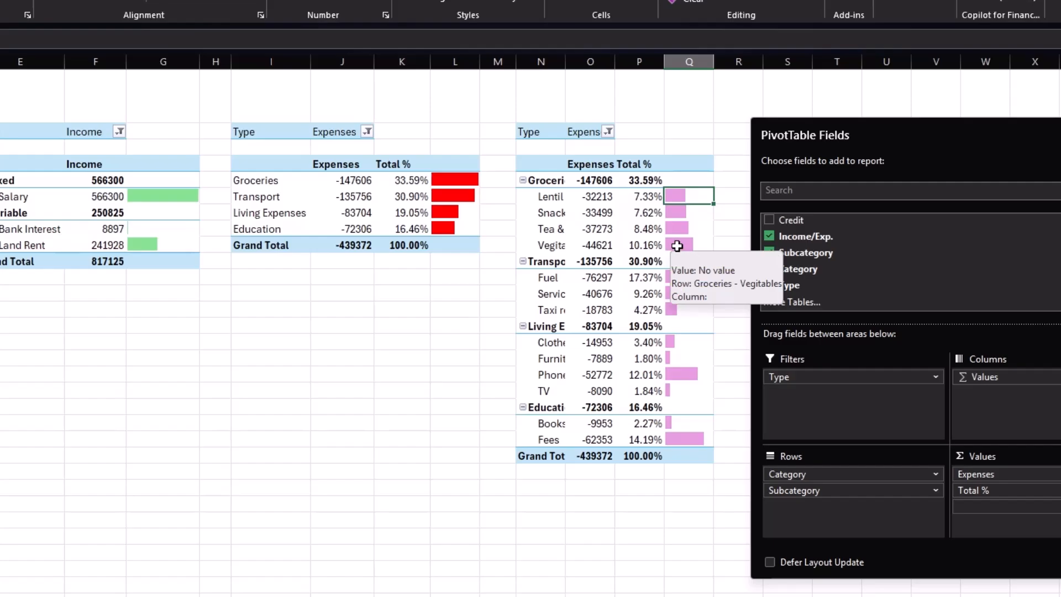
Sort the subcategories within each category by their expense amounts.
click(726, 507)
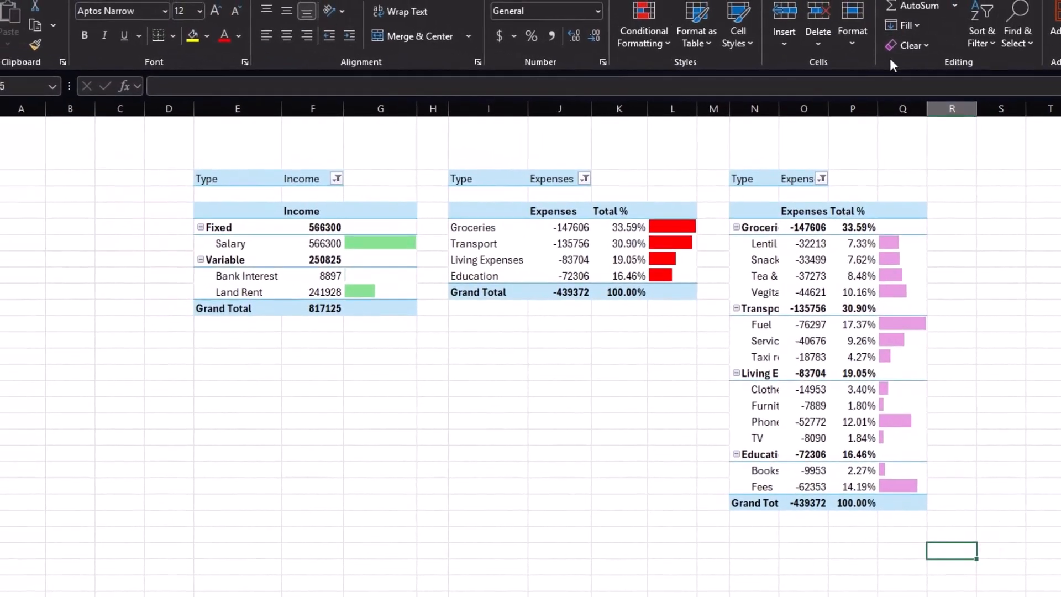
click(809, 246)
right_click(808, 246)
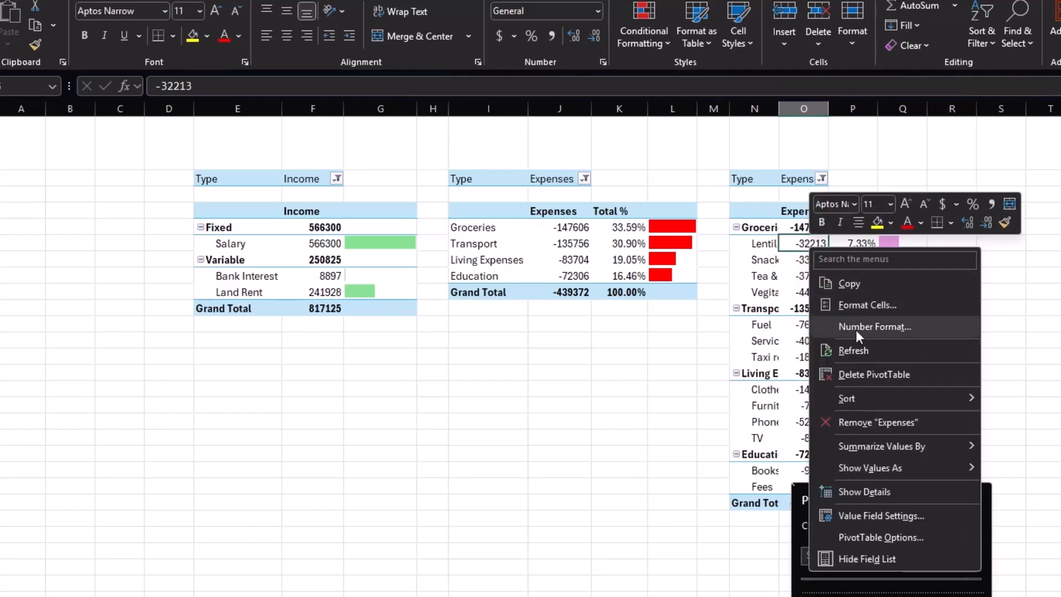
mouse_move(908, 404)
click(1033, 400)
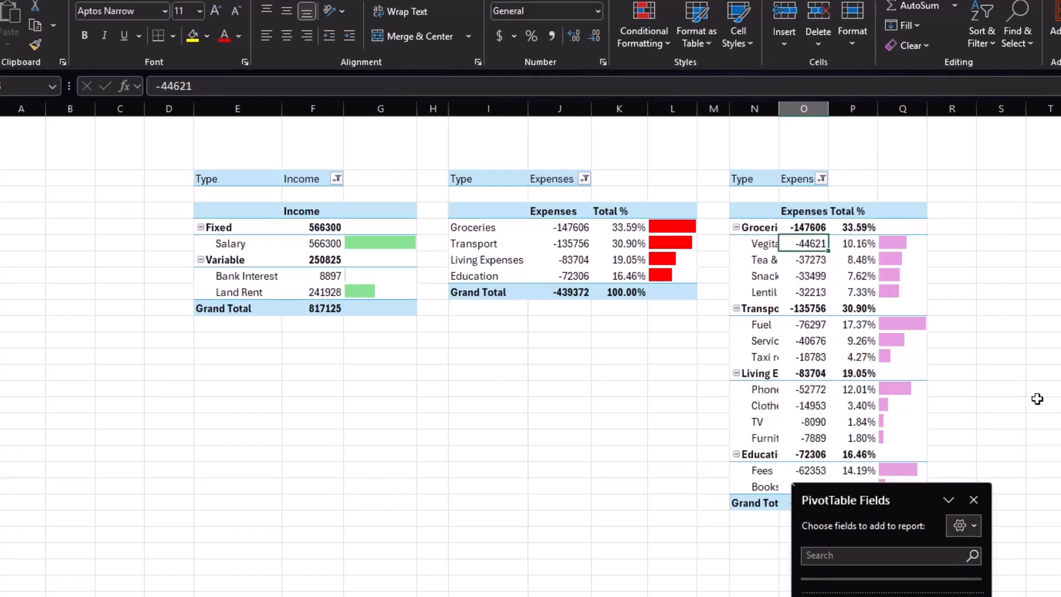
click(952, 287)
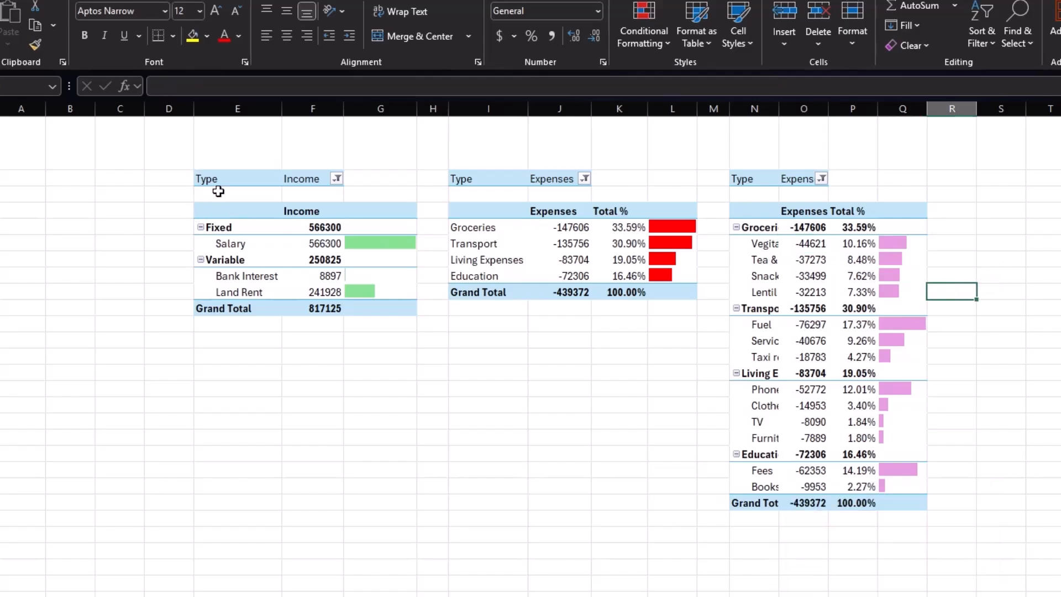
Copy the Income PivotTable and paste it below in column B.
drag(232, 178, 409, 306)
key(ctrl+c)
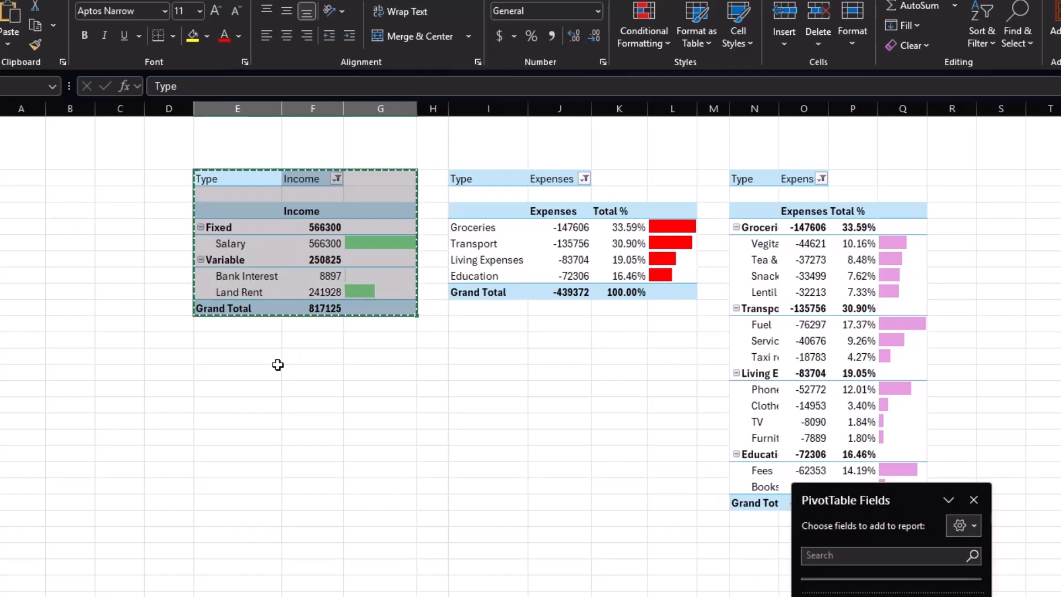
click(59, 355)
key(ctrl+v)
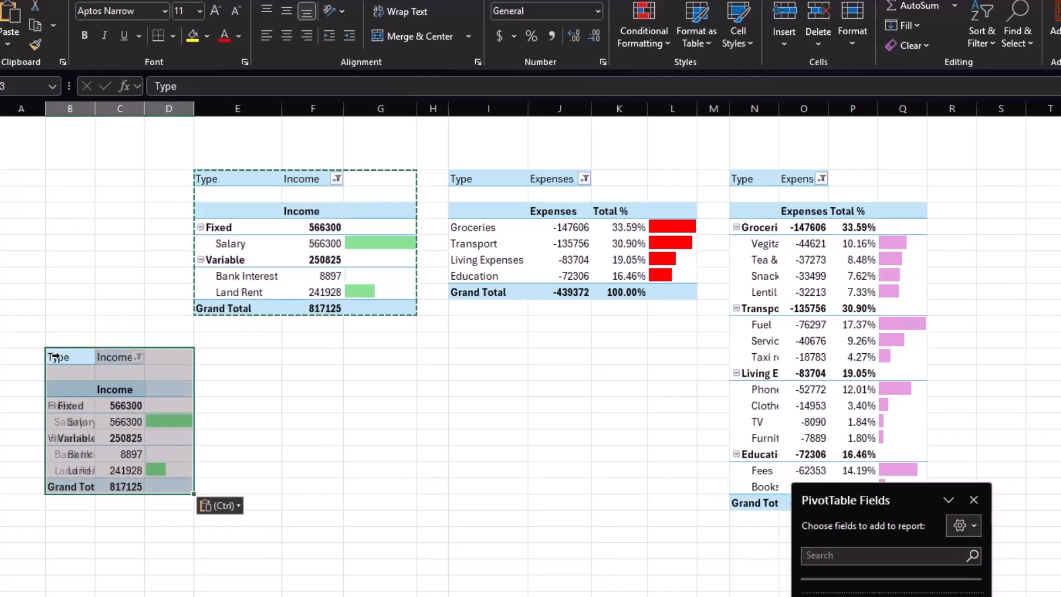
Replace the pasted PivotTable's row fields with Date.
drag(942, 501, 495, 250)
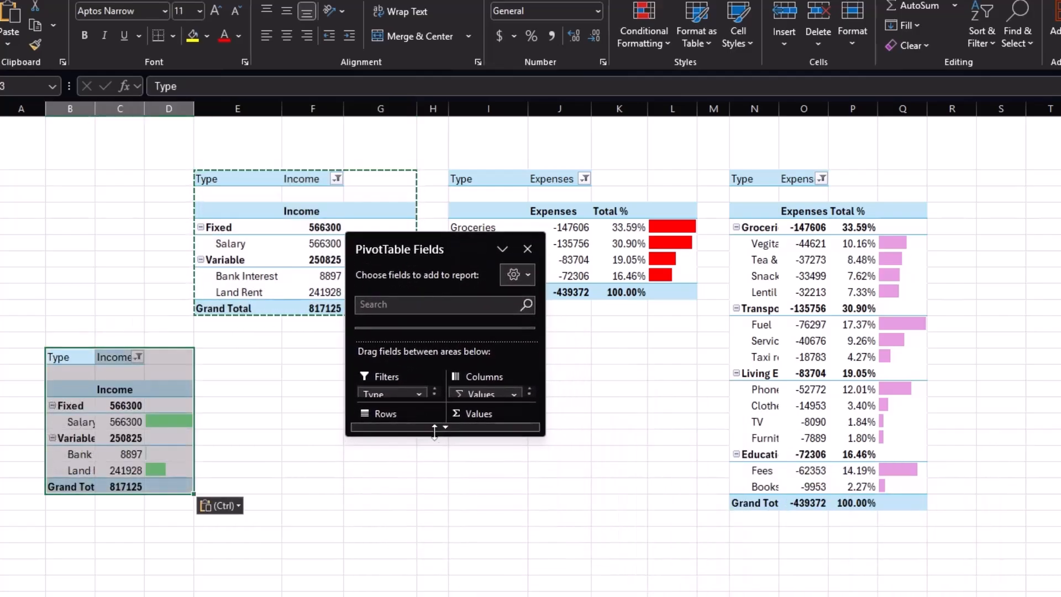
drag(440, 436, 441, 596)
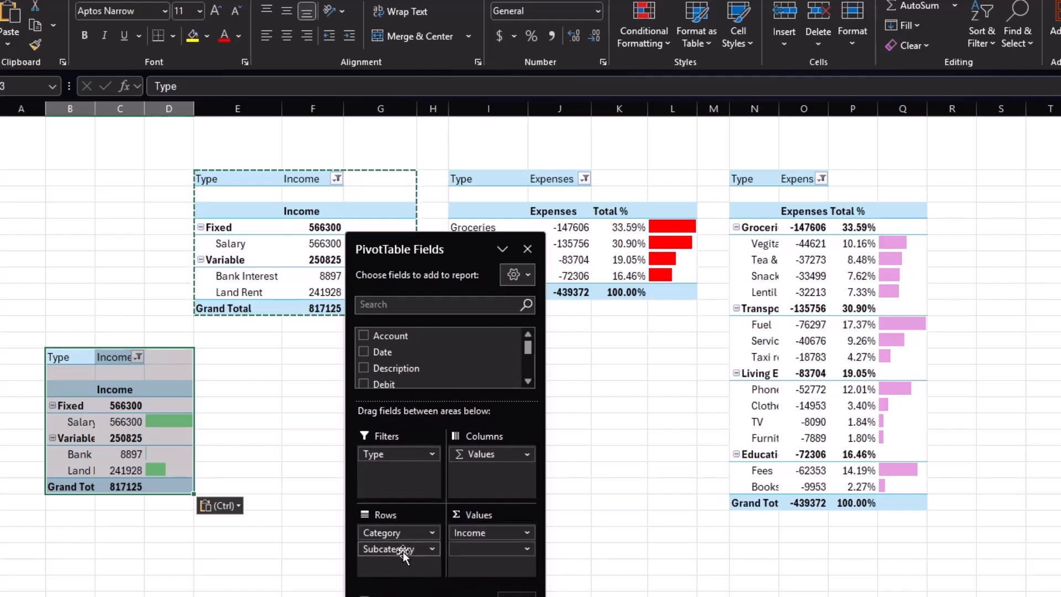
drag(403, 551, 261, 552)
drag(385, 354, 401, 563)
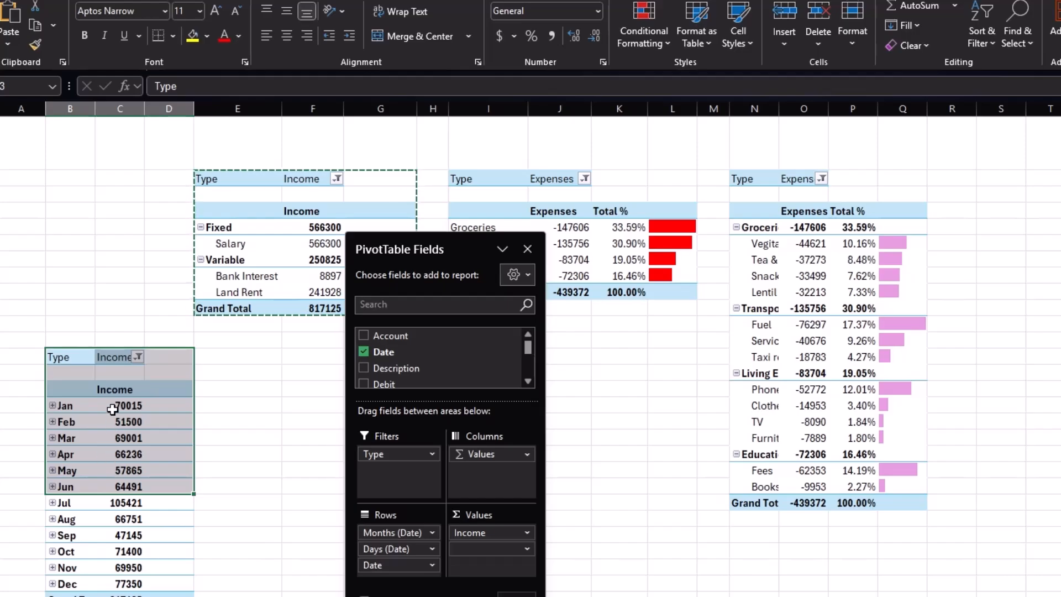
Remove the Type filter from the pasted PivotTable.
click(71, 356)
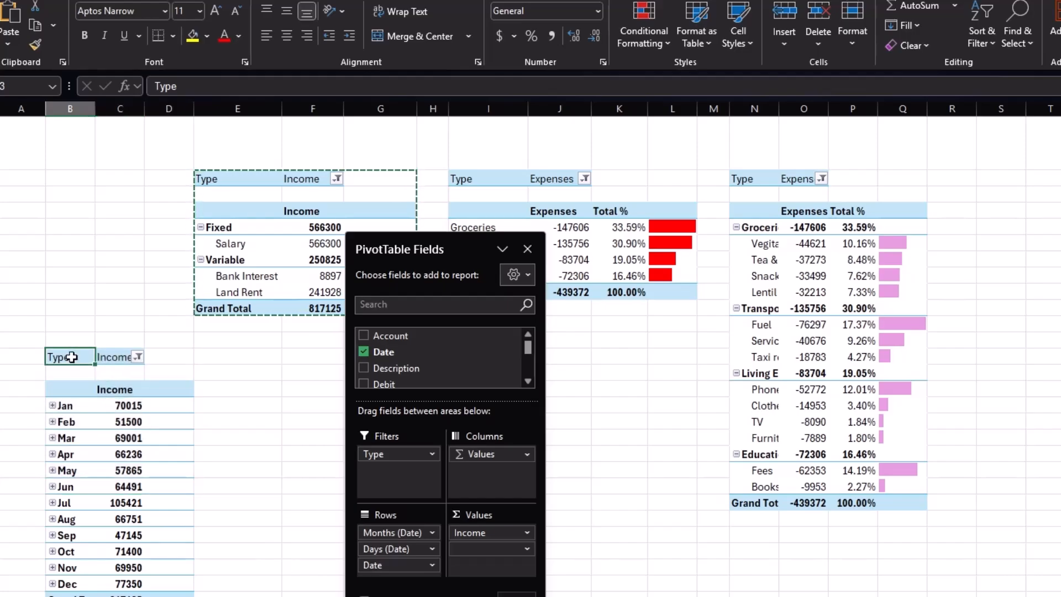
key(BackSpace)
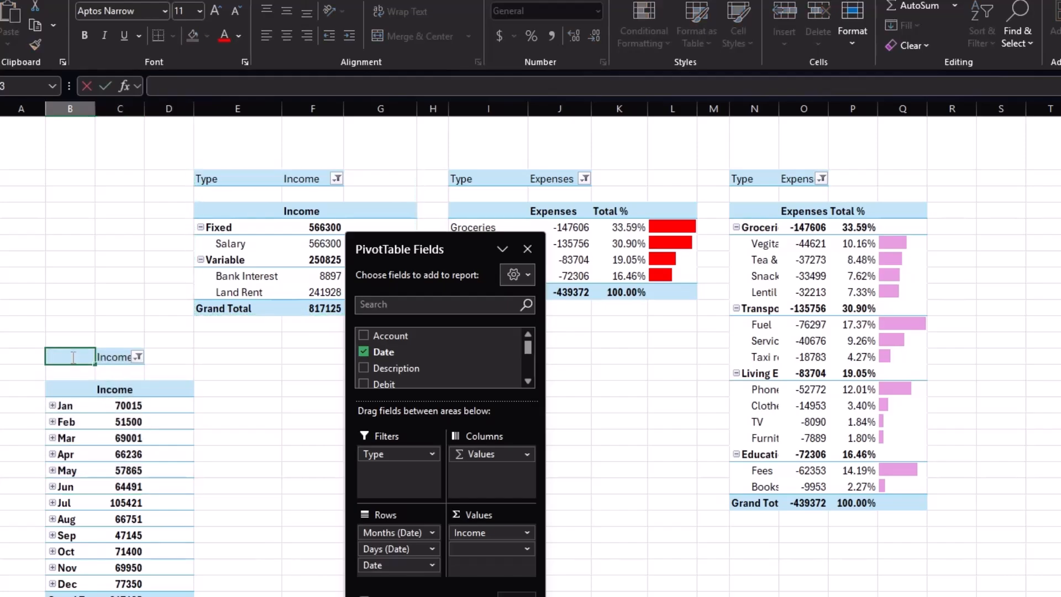
key(Return)
key(Return)
key(Return)
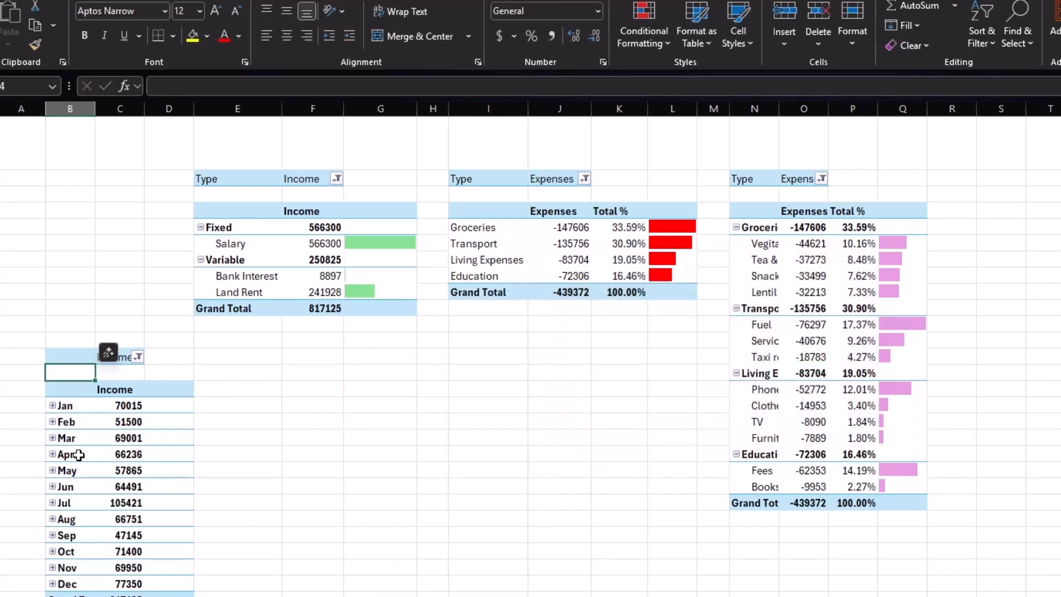
Group the pasted PivotTable's dates by Months and Years.
click(68, 424)
right_click(69, 429)
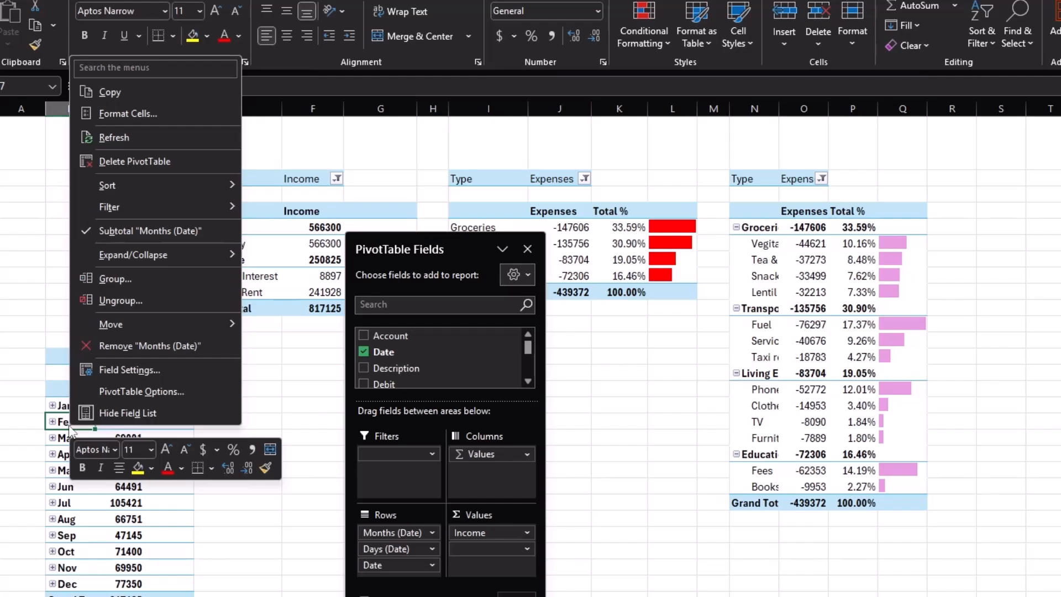
click(132, 281)
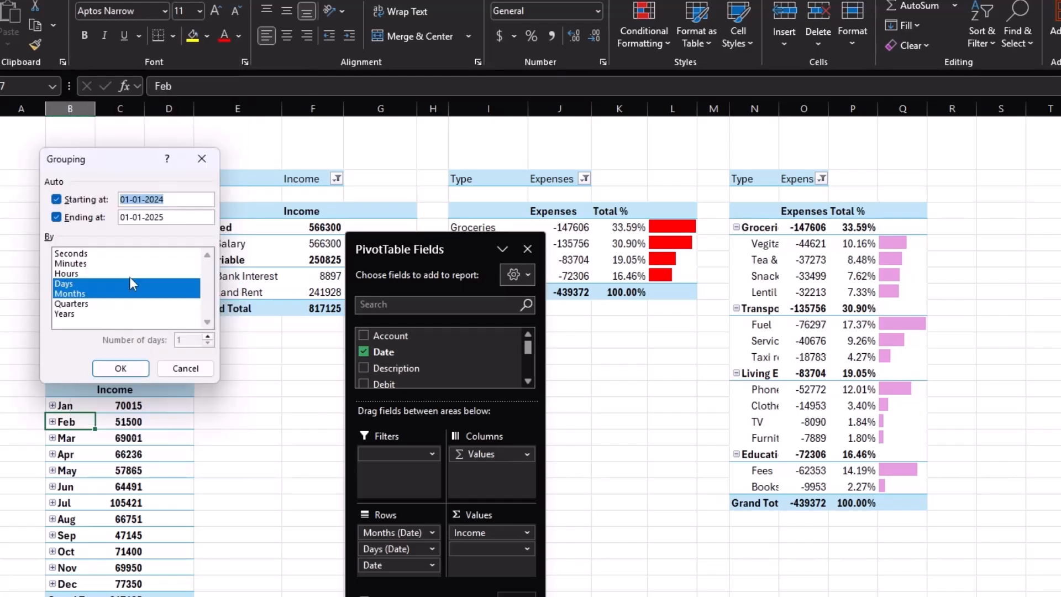
click(89, 294)
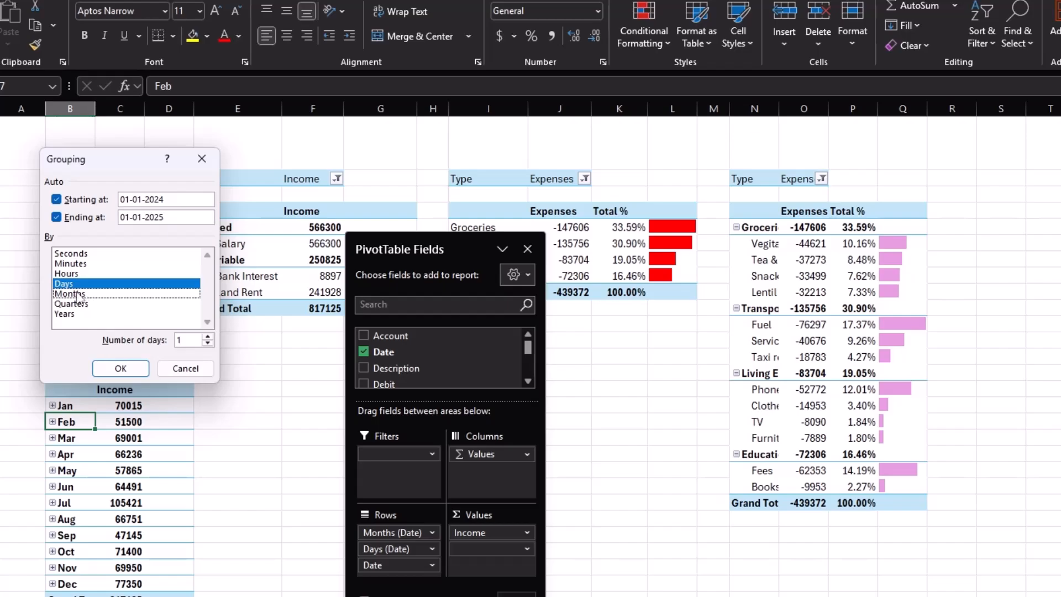
click(77, 294)
click(76, 285)
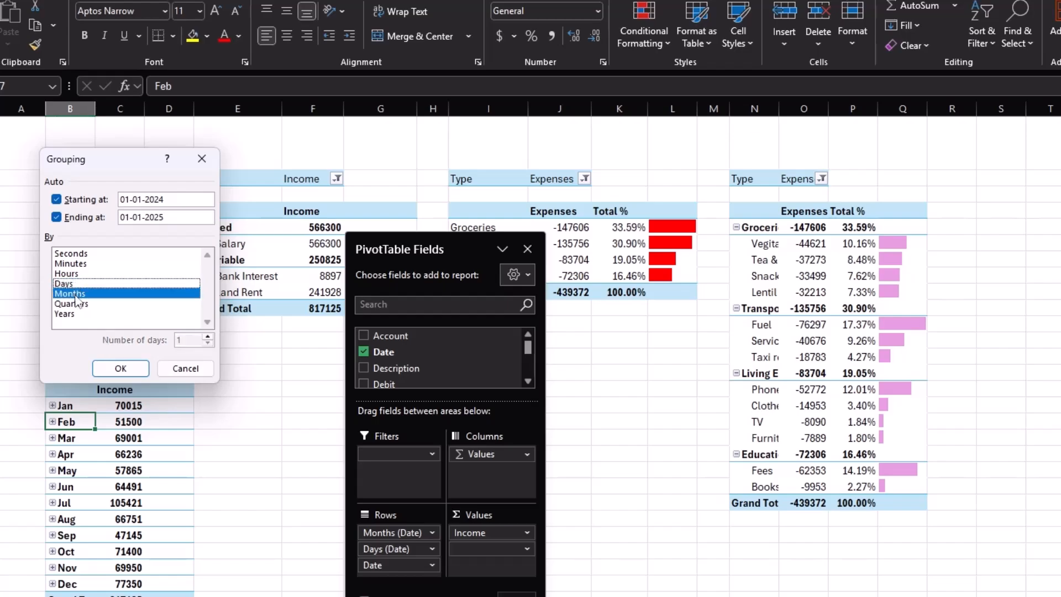
click(71, 314)
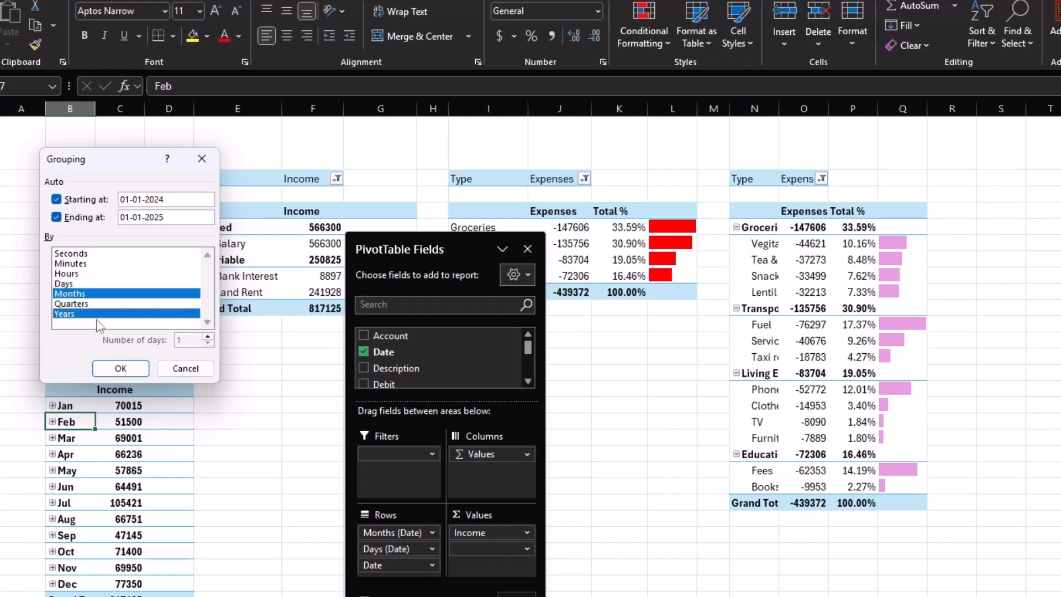
click(121, 368)
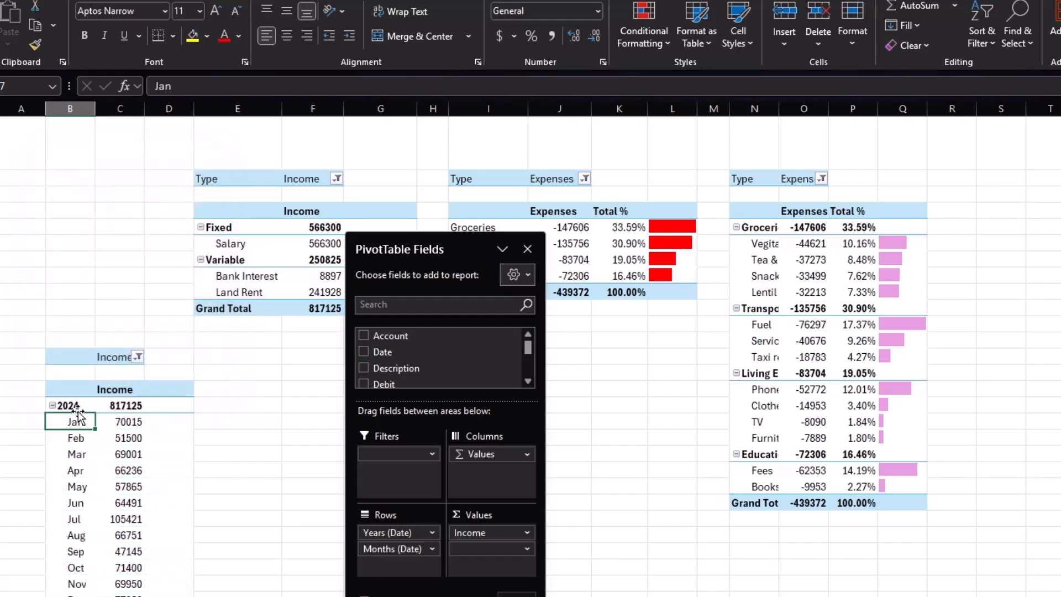
Apply orange gradient data bars to the cells beside the monthly income values.
mouse_move(103, 539)
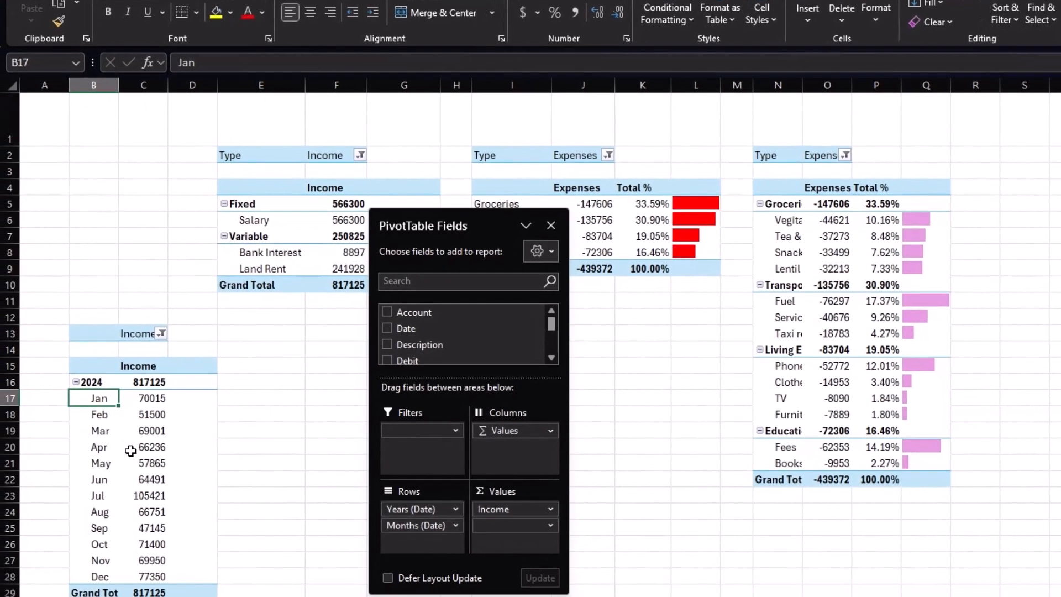
mouse_move(131, 451)
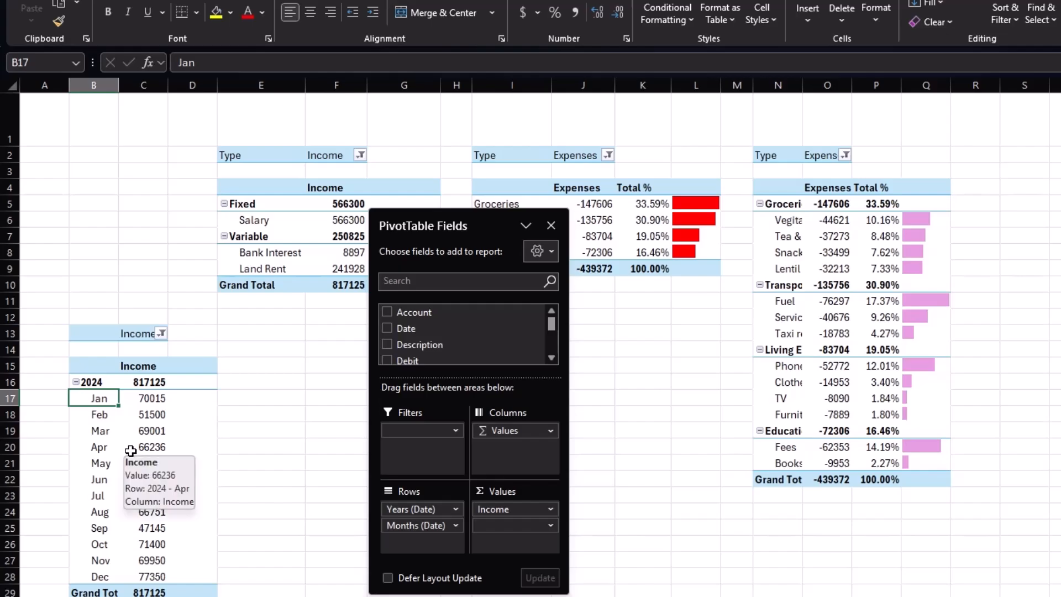
drag(183, 403, 191, 577)
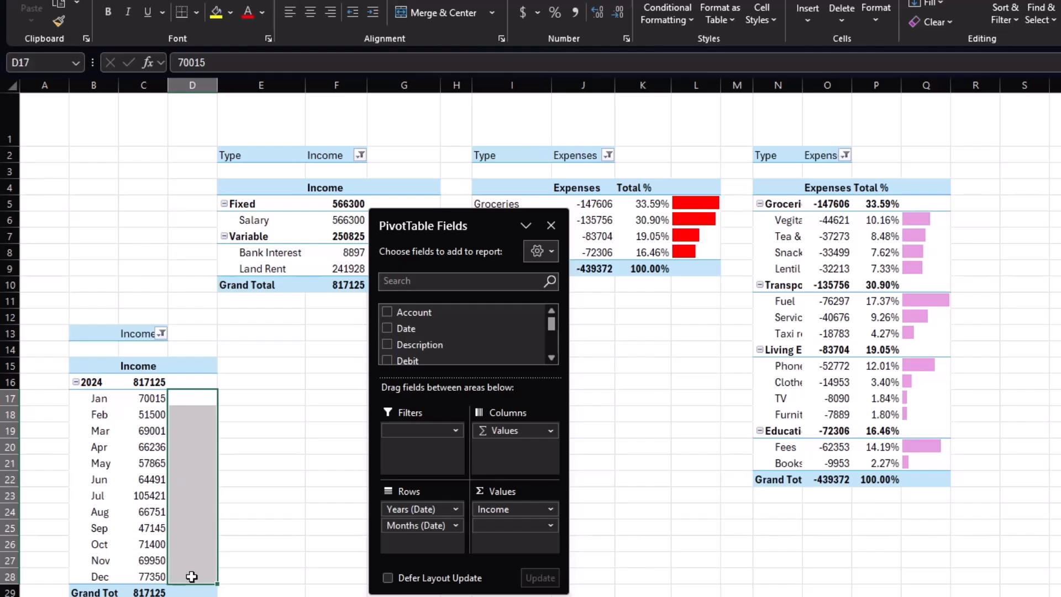
click(694, 16)
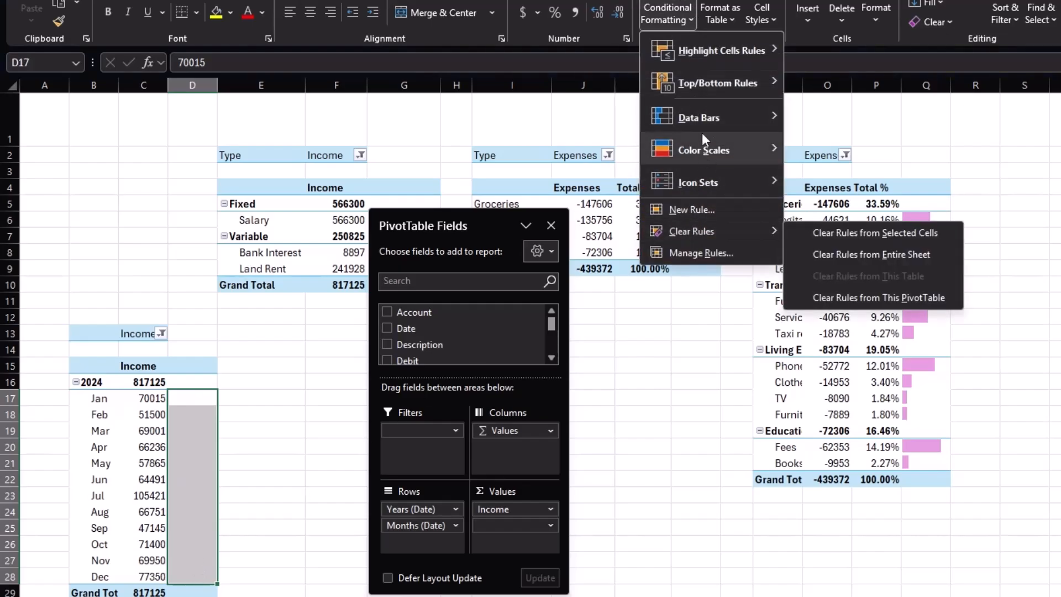
mouse_move(706, 118)
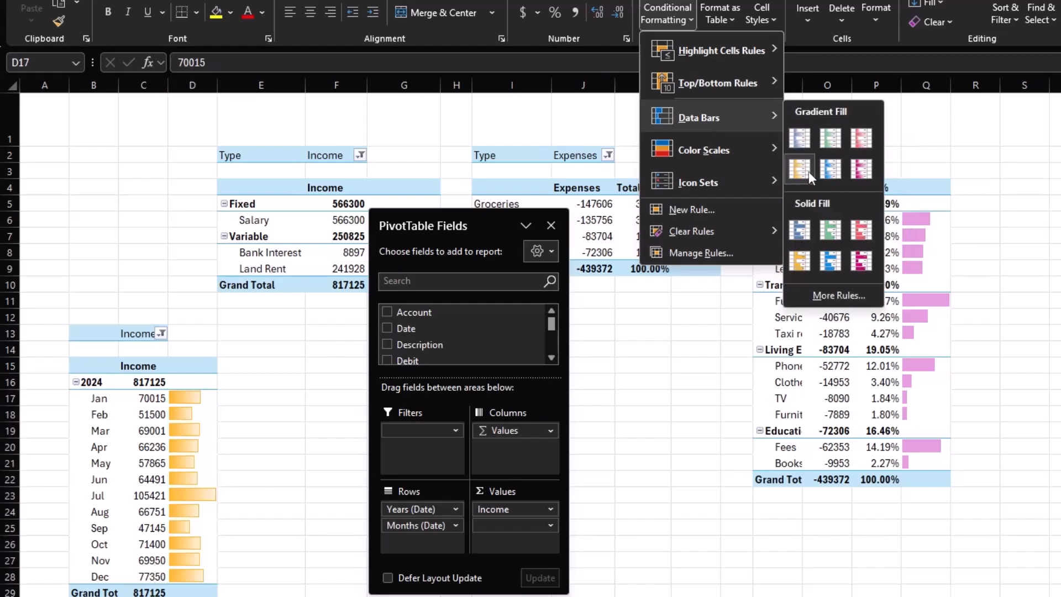
click(804, 171)
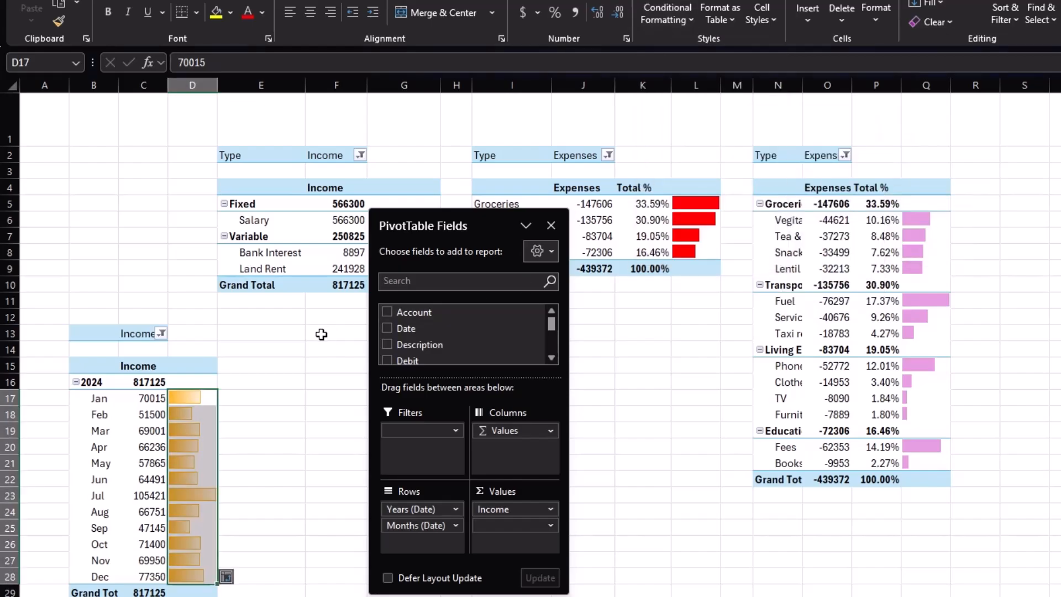
Widen column B and narrow column A.
click(270, 362)
drag(118, 86, 137, 89)
drag(69, 87, 40, 88)
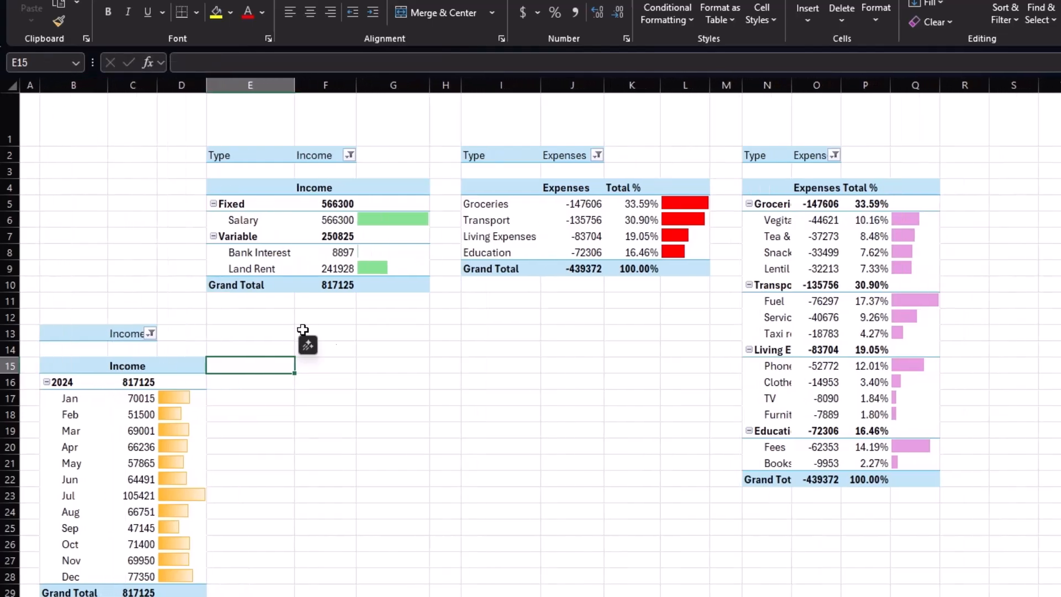
Copy the monthly income PivotTable.
drag(52, 338, 192, 590)
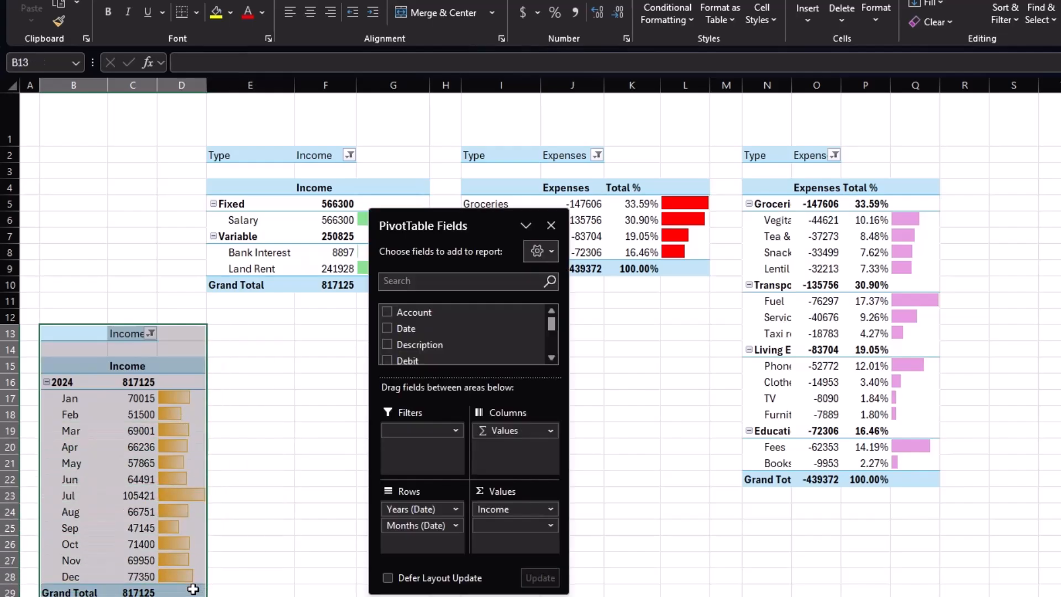
key(ctrl+c)
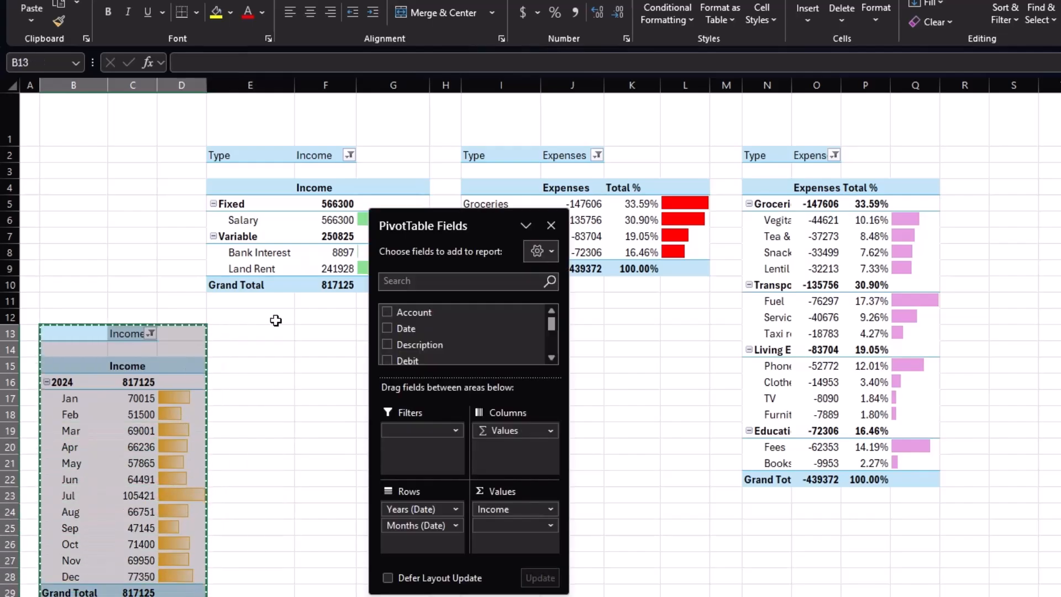
Paste a copy of the monthly PivotTable beside the original and filter it to show Expenses.
click(311, 332)
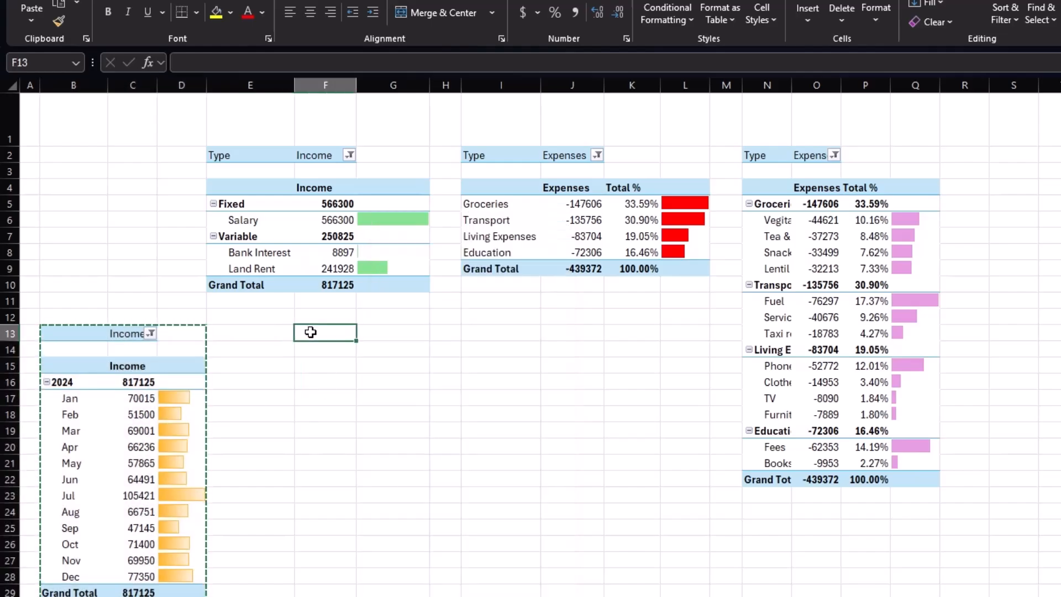
key(ctrl+v)
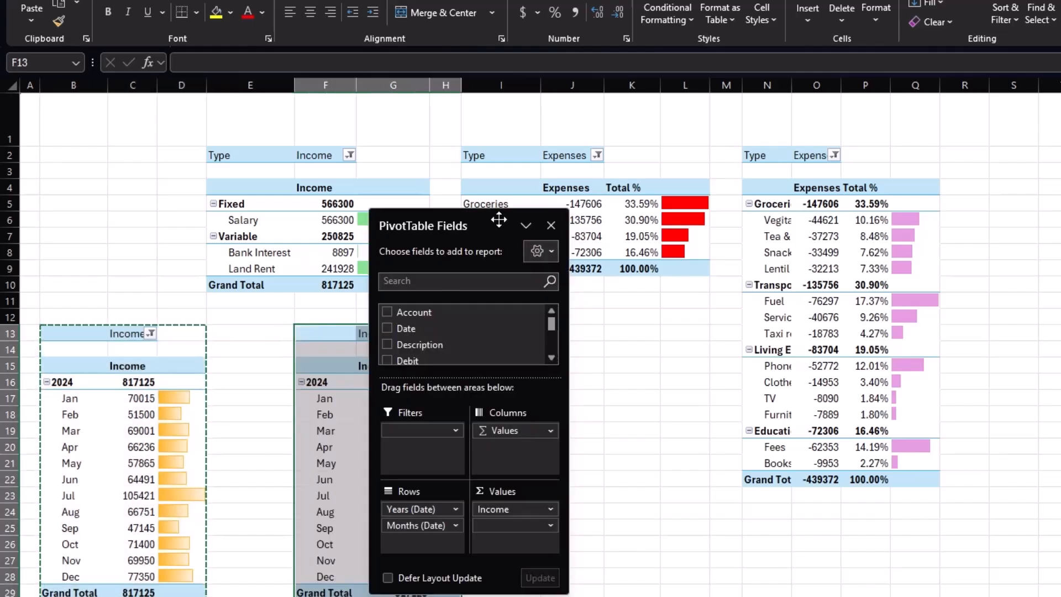
drag(478, 217, 587, 250)
click(397, 335)
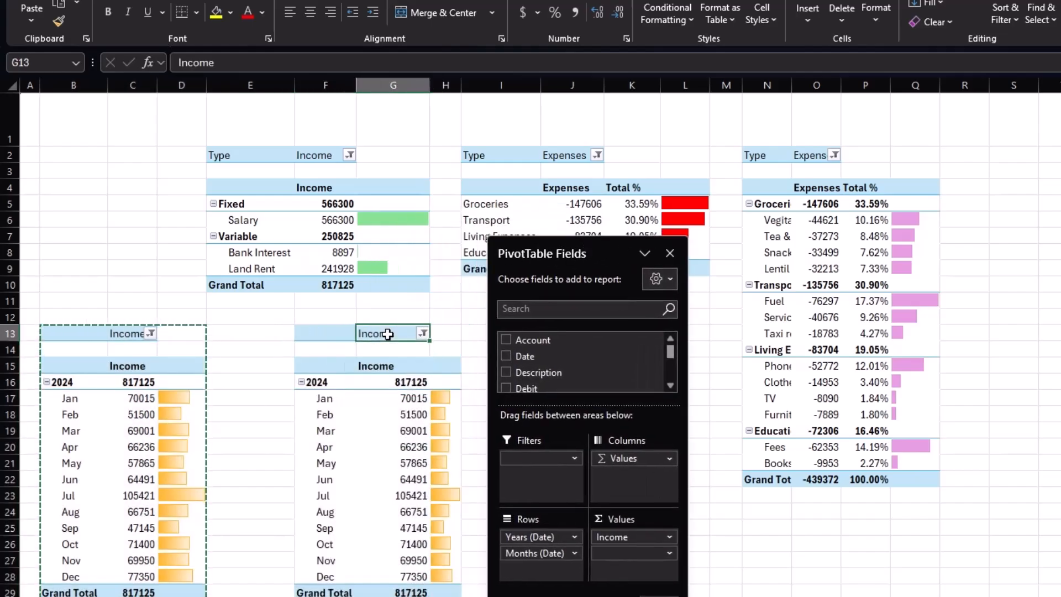
text(Expenses)
key(Return)
click(423, 334)
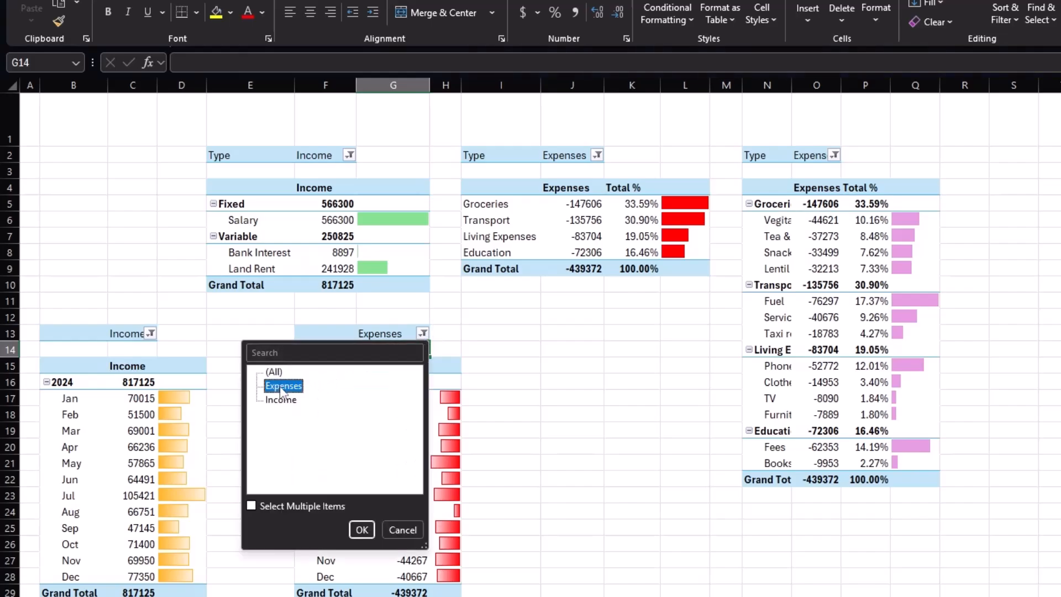
click(361, 530)
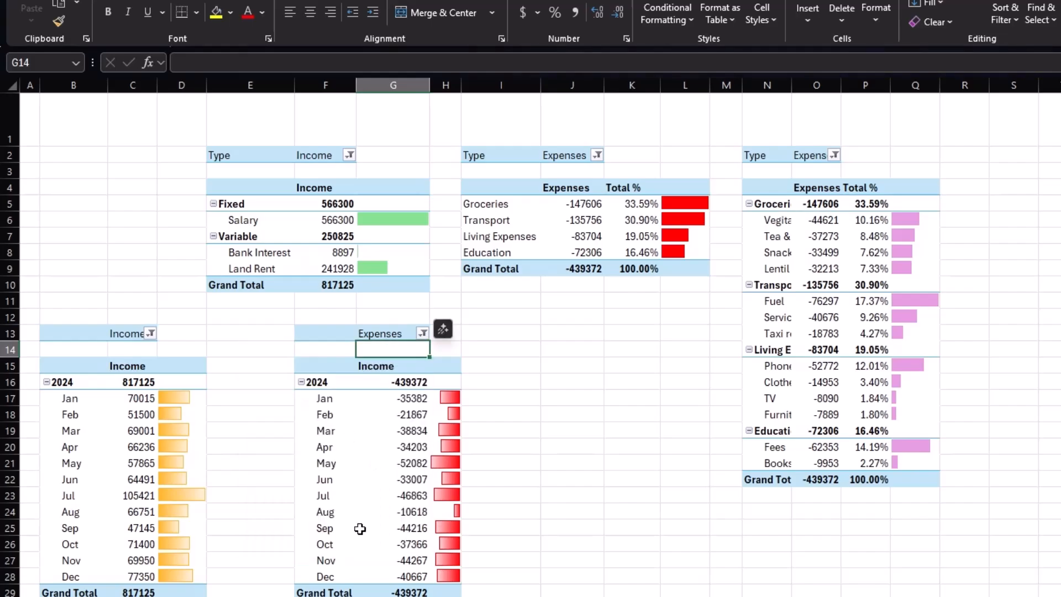
Edit the expense data bars to cover all Months (Date) values, change the negative bar fill colour and set Right-to-Left direction.
drag(442, 398, 460, 584)
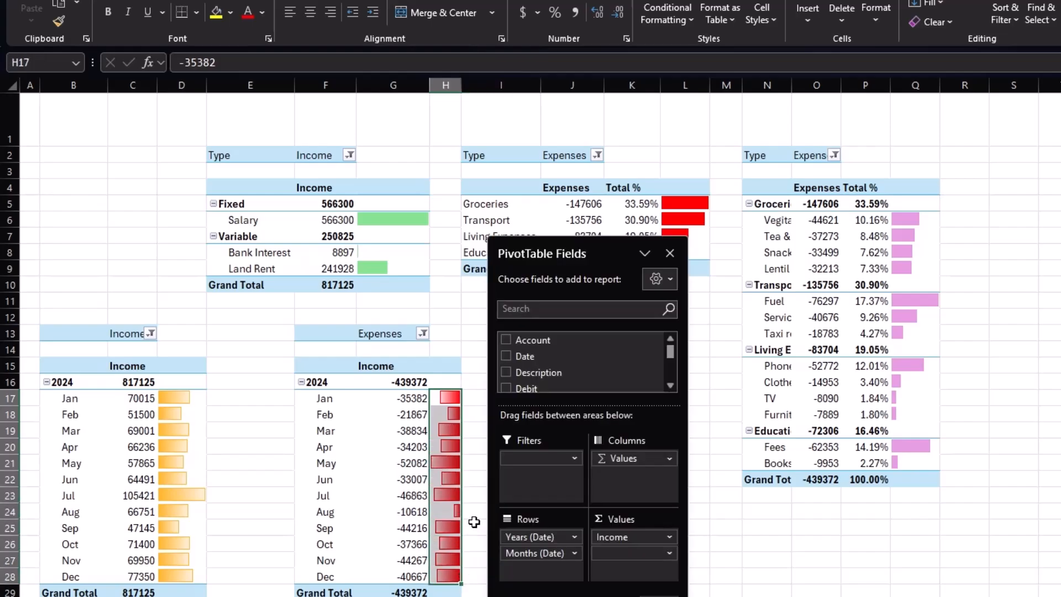
click(687, 21)
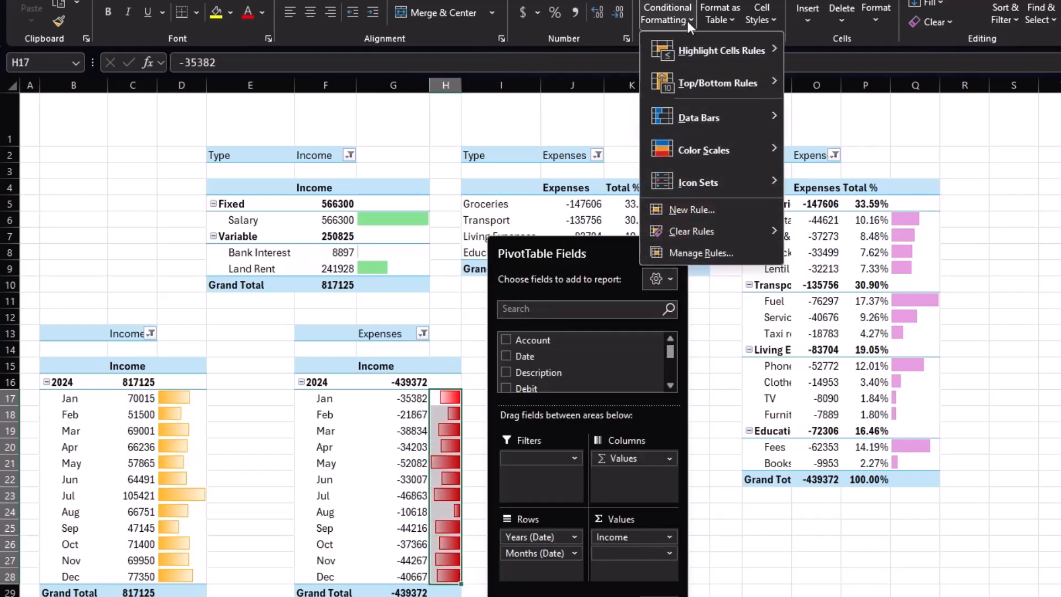
click(691, 250)
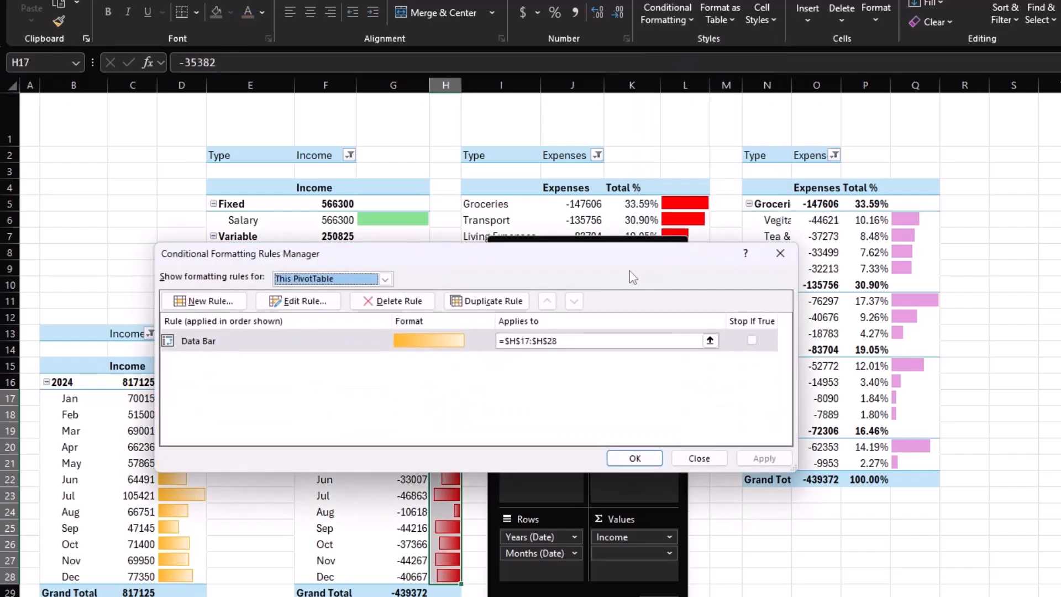
double_click(314, 342)
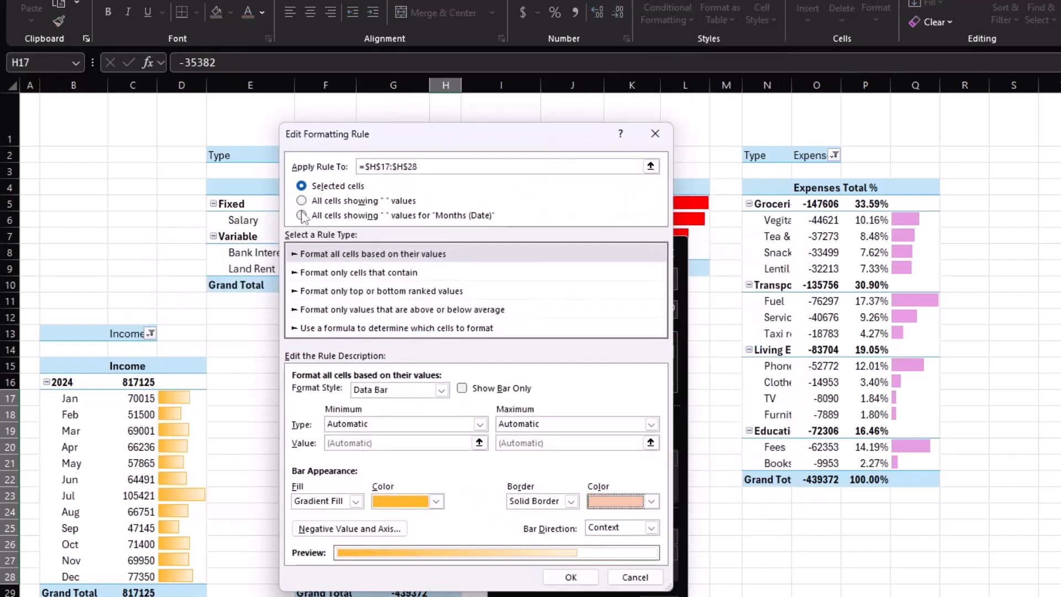
click(302, 216)
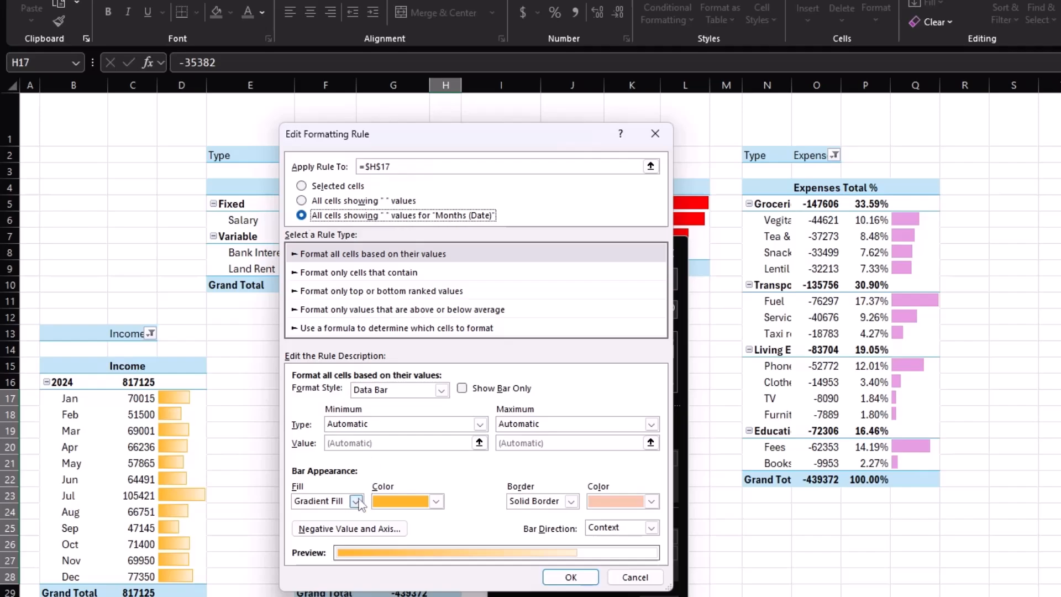
click(347, 529)
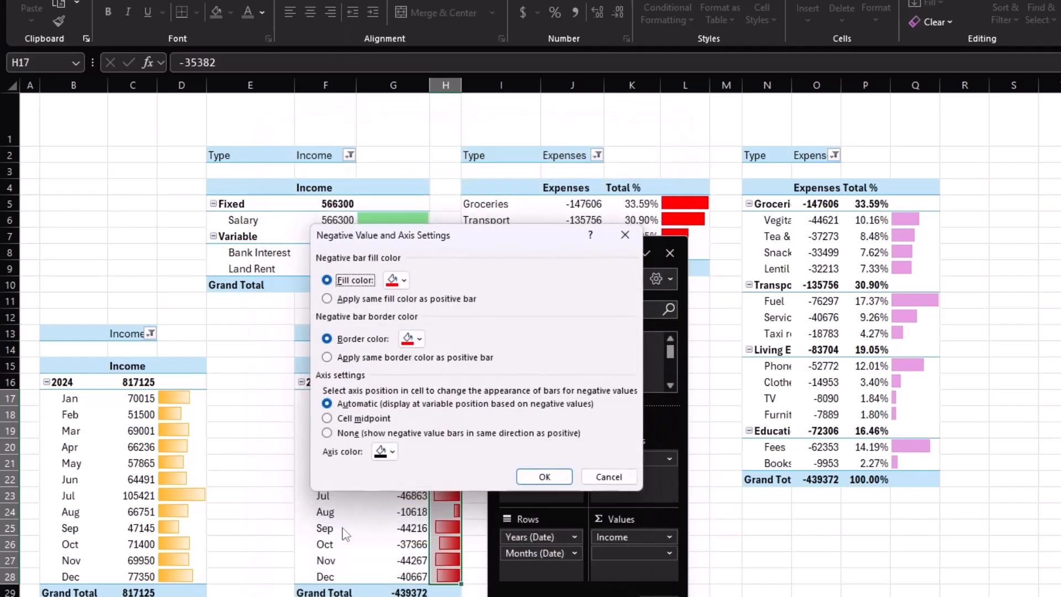
click(397, 281)
click(495, 388)
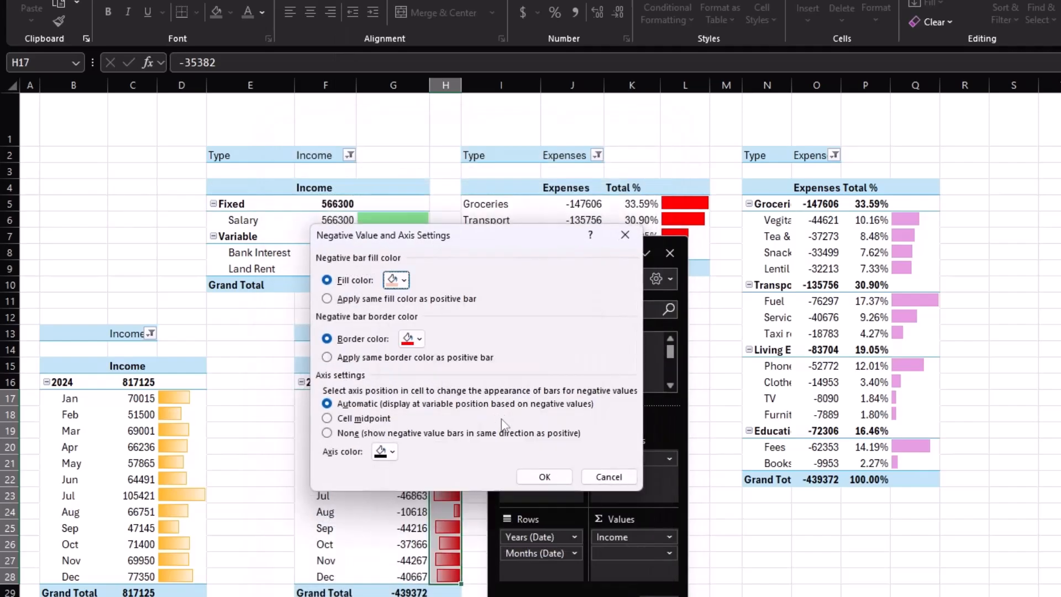
click(544, 477)
click(619, 528)
click(614, 562)
click(571, 577)
click(628, 458)
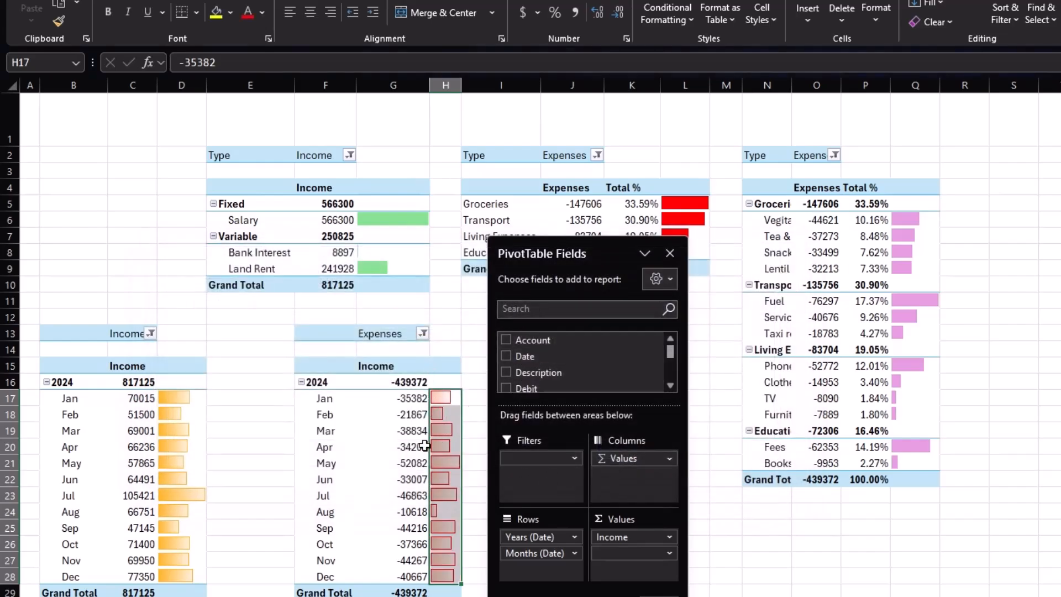
Insert a narrow column before the income PivotTable and move the monthly expenses PivotTable beneath it.
click(279, 424)
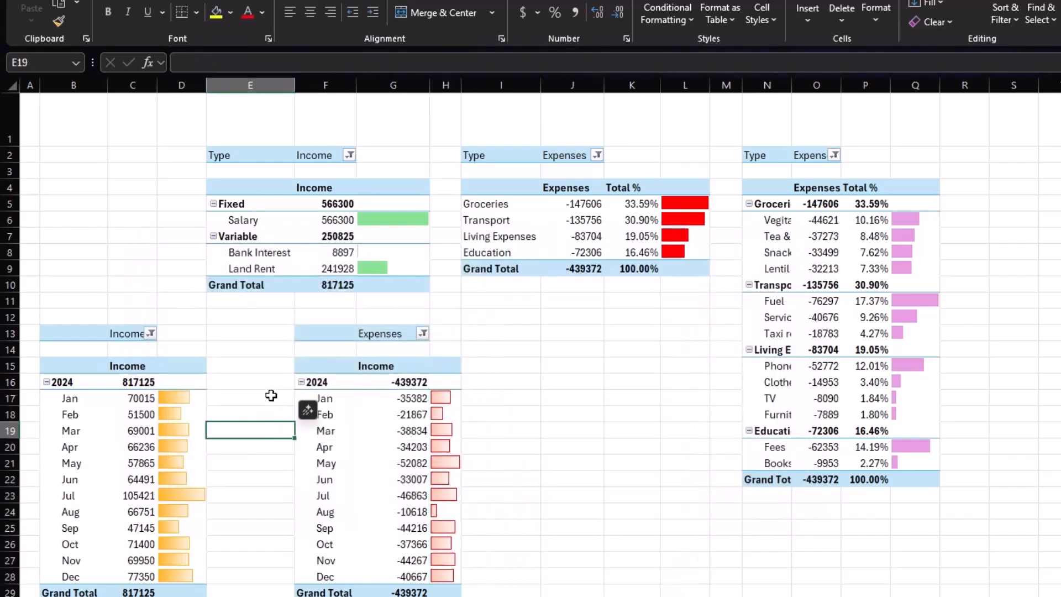
click(241, 384)
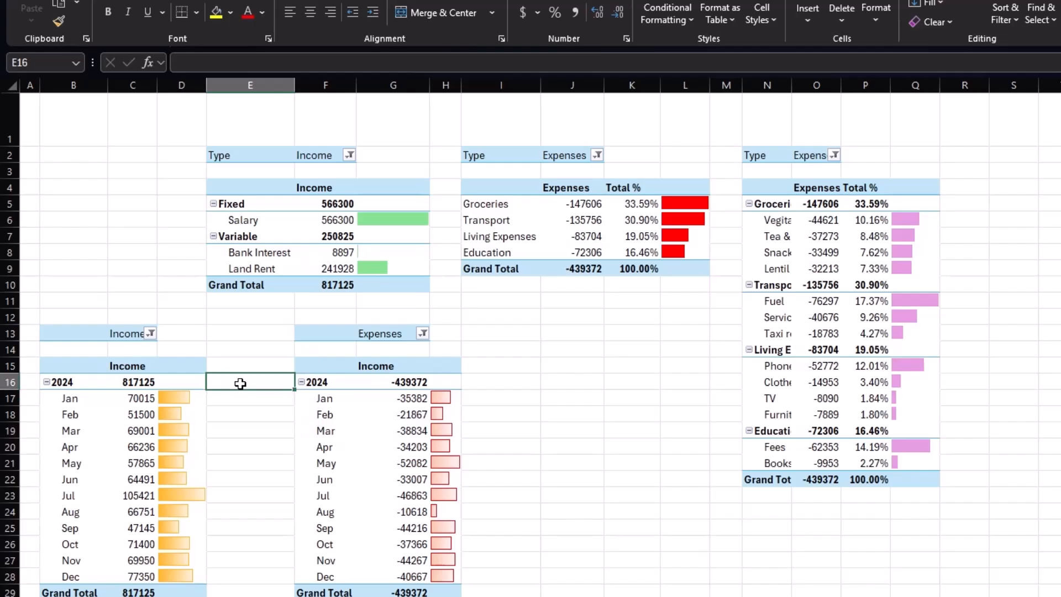
key(alt+i)
key(c)
drag(256, 85, 230, 127)
drag(331, 333, 474, 592)
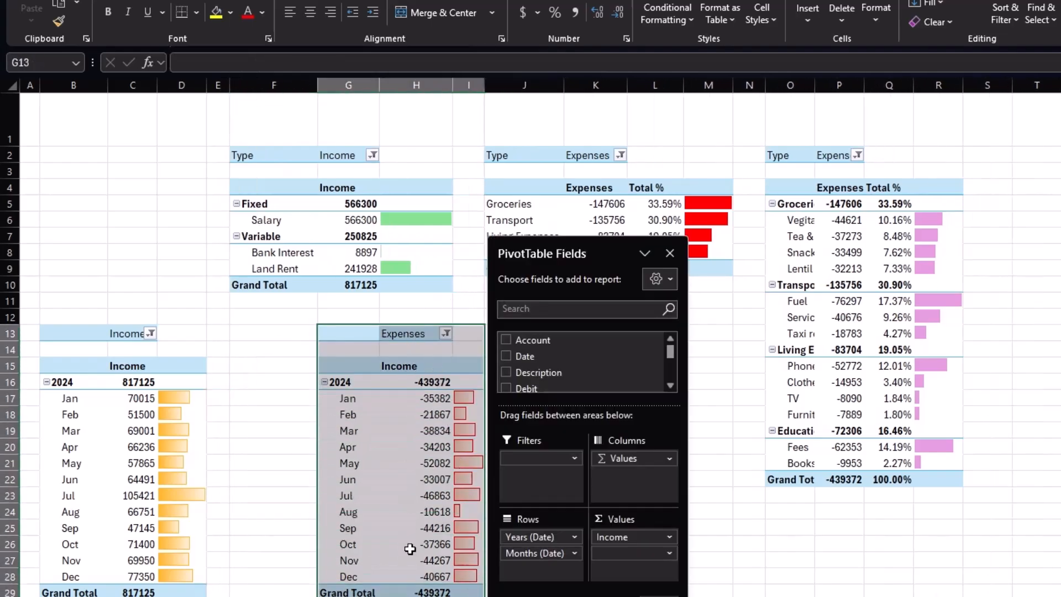
drag(484, 437, 418, 434)
click(469, 431)
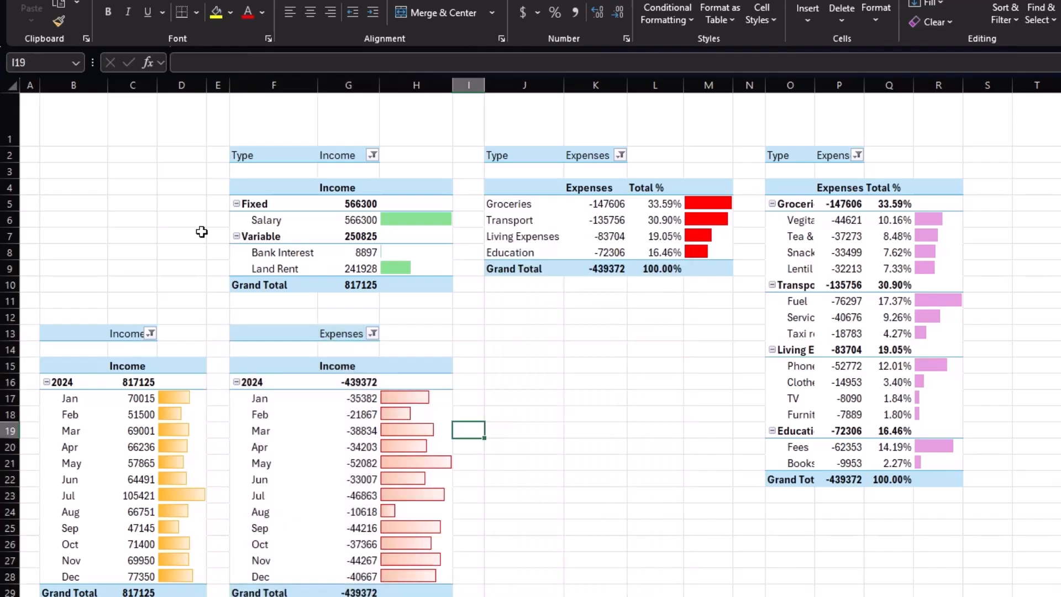
Widen column C and slightly narrow column I.
drag(157, 85, 245, 89)
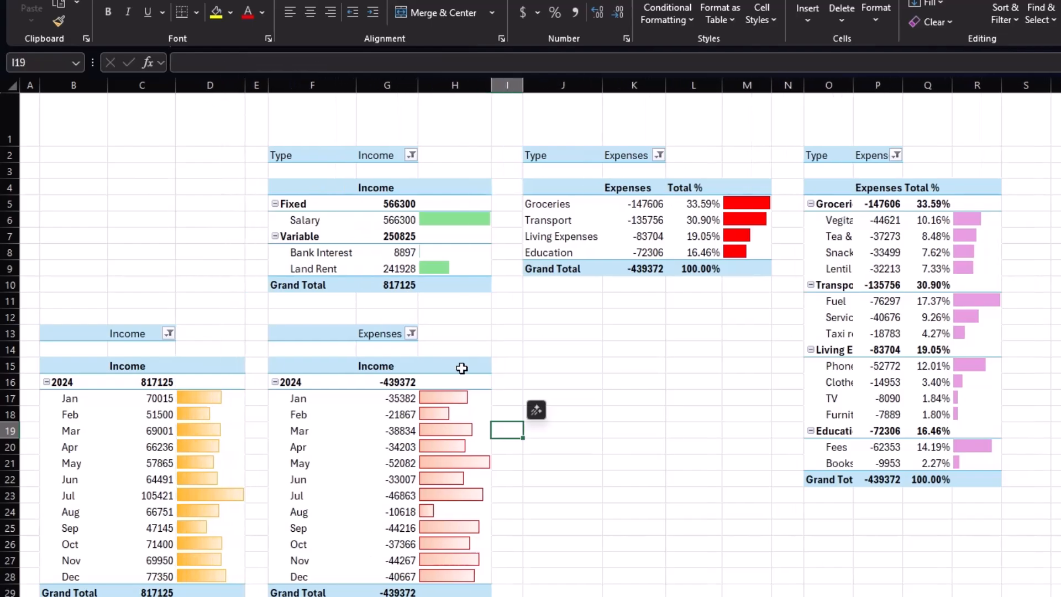
click(696, 410)
drag(522, 88, 515, 90)
click(545, 382)
Copy the monthly expenses PivotTable to J13 and filter the copy to show both Income and Expenses.
drag(318, 333, 463, 589)
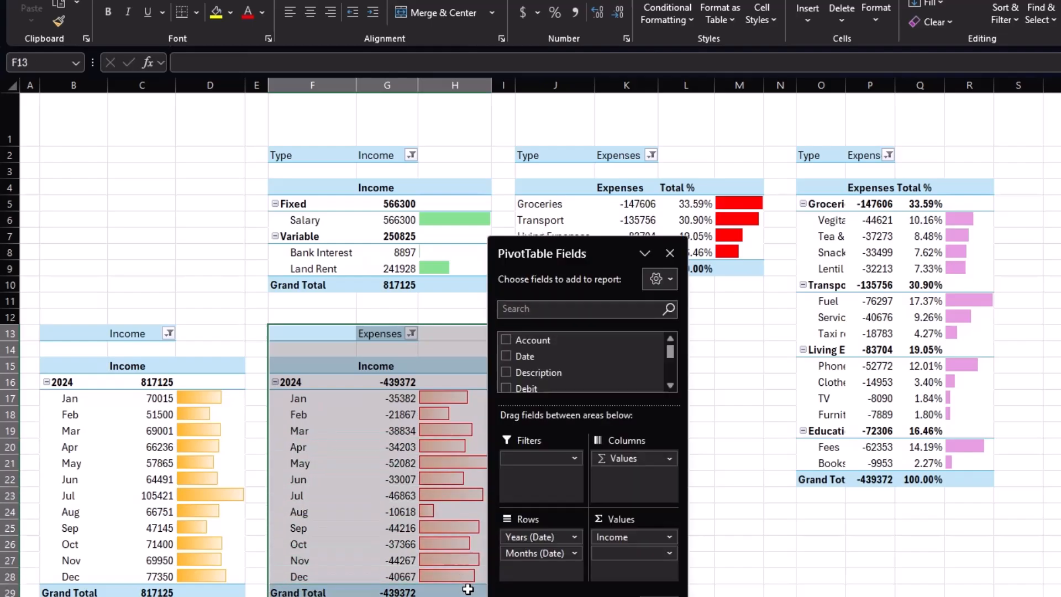
click(720, 340)
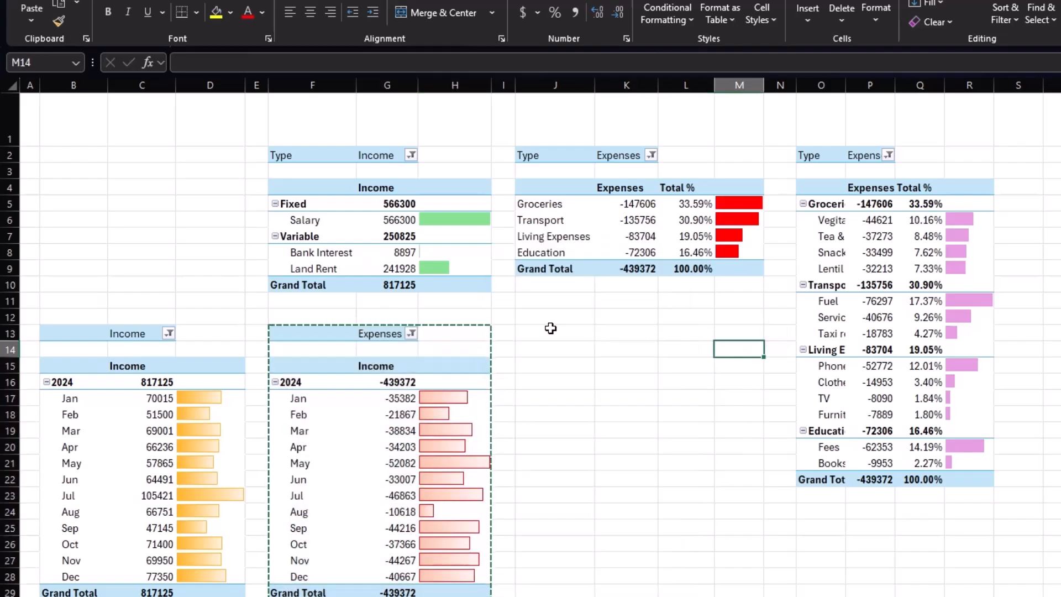
click(529, 335)
key(ctrl+v)
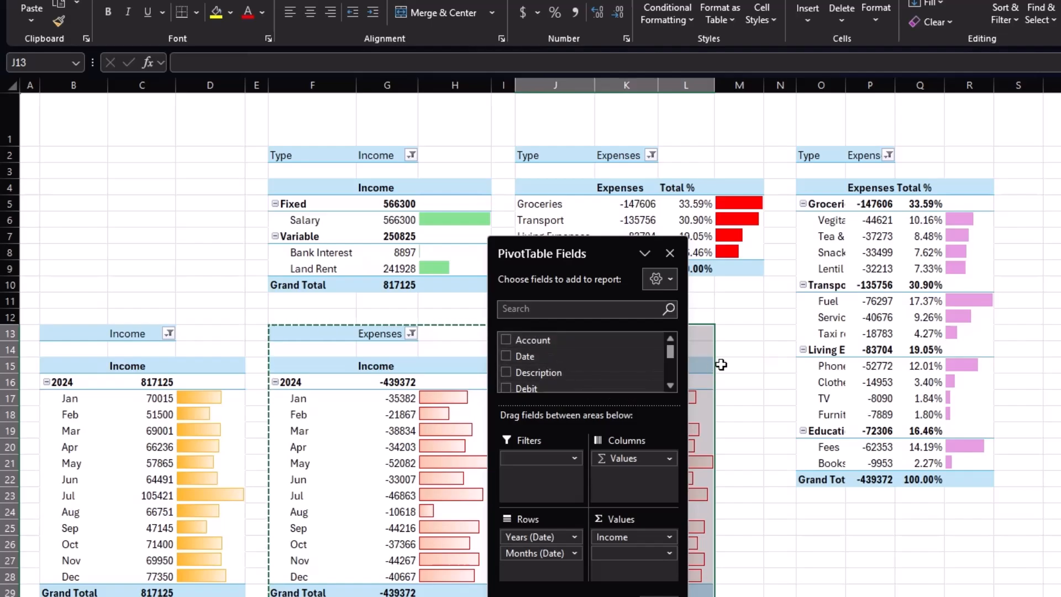
drag(588, 243, 889, 188)
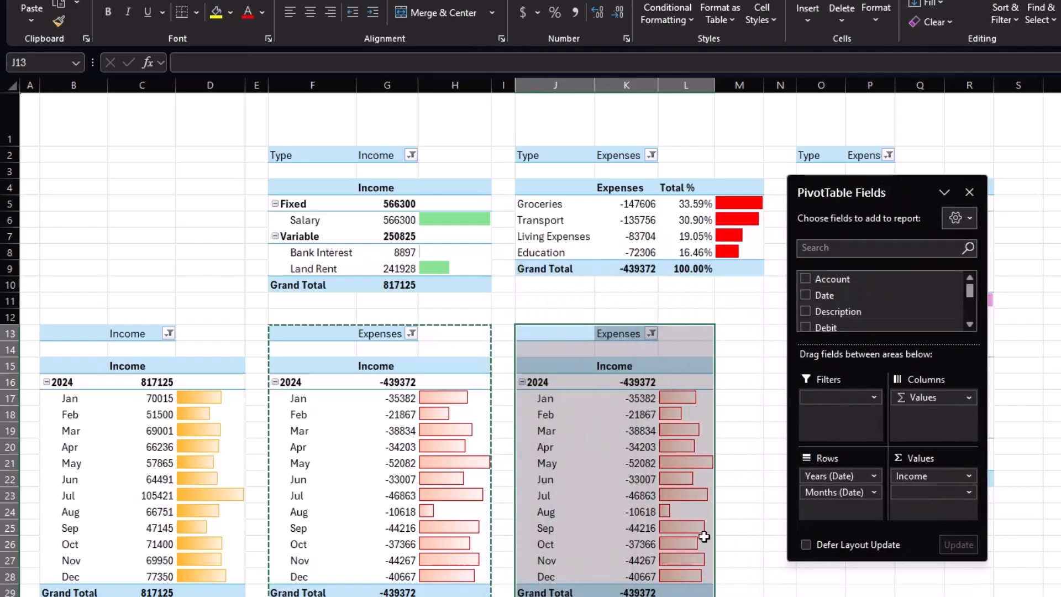
click(652, 333)
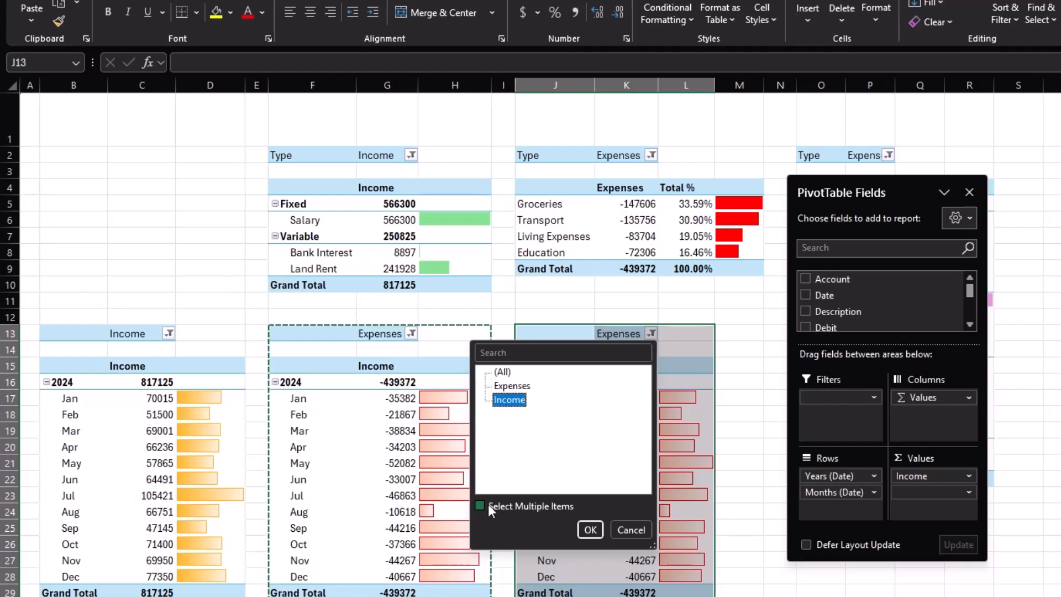
click(497, 386)
click(592, 529)
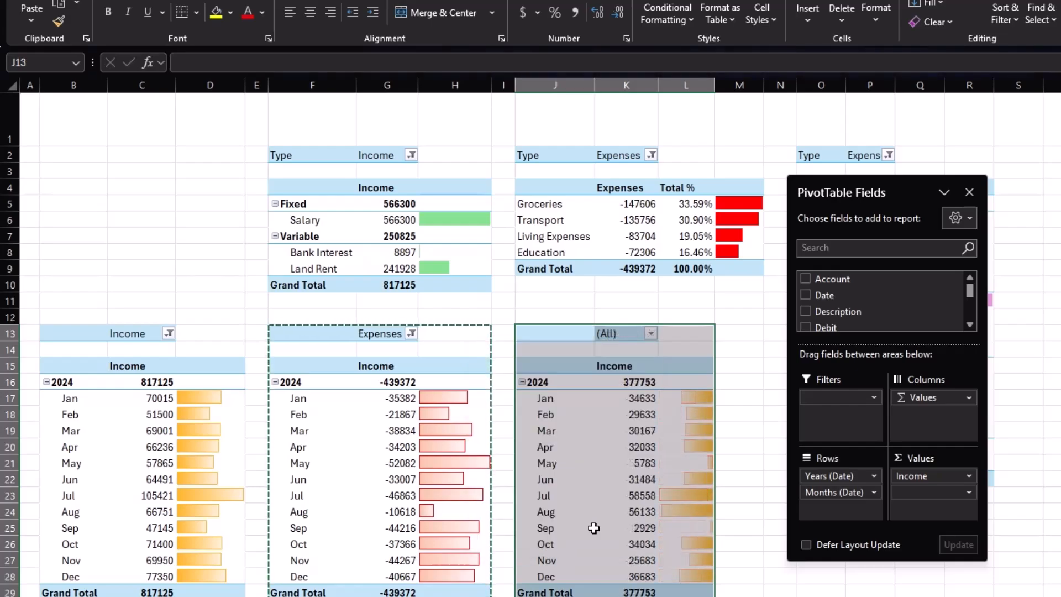
click(635, 367)
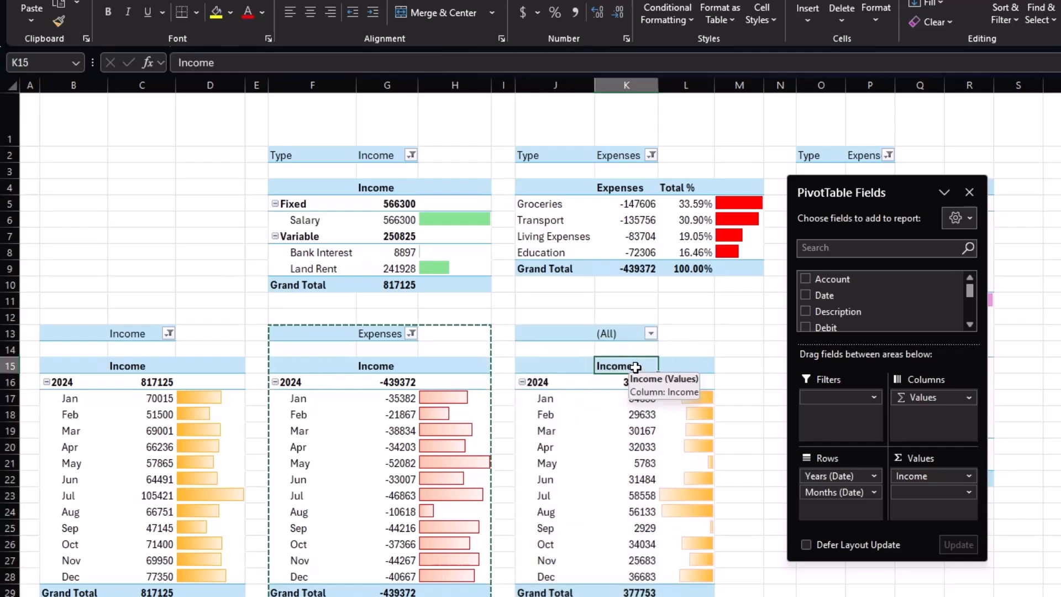
Recolour the data bars beside the combined monthly totals to Dark Green, Accent 3, Lighter 40%, applied to all month values.
drag(672, 402, 699, 579)
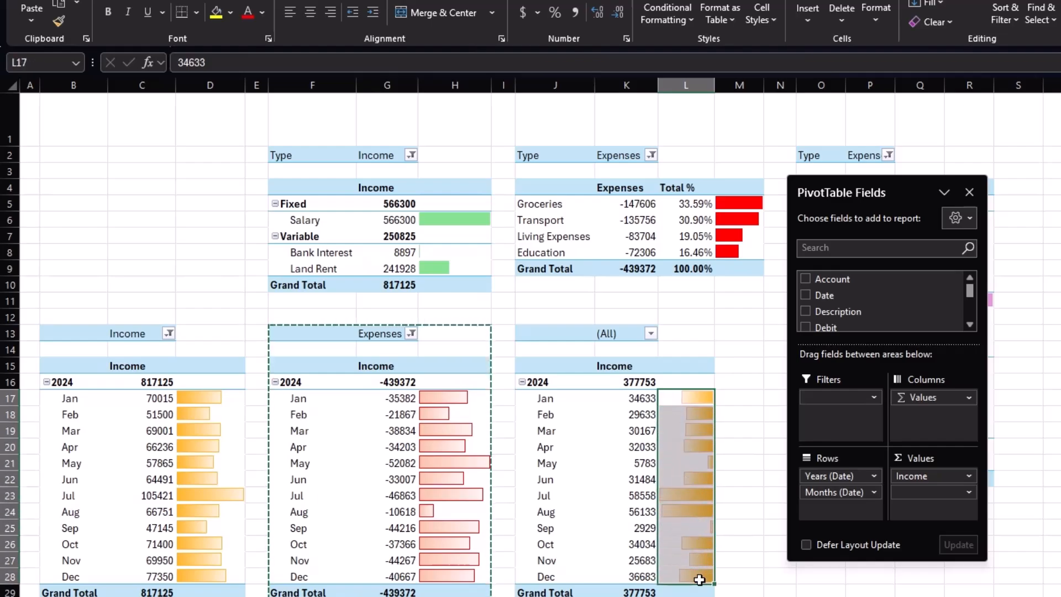
click(687, 20)
click(713, 252)
click(271, 341)
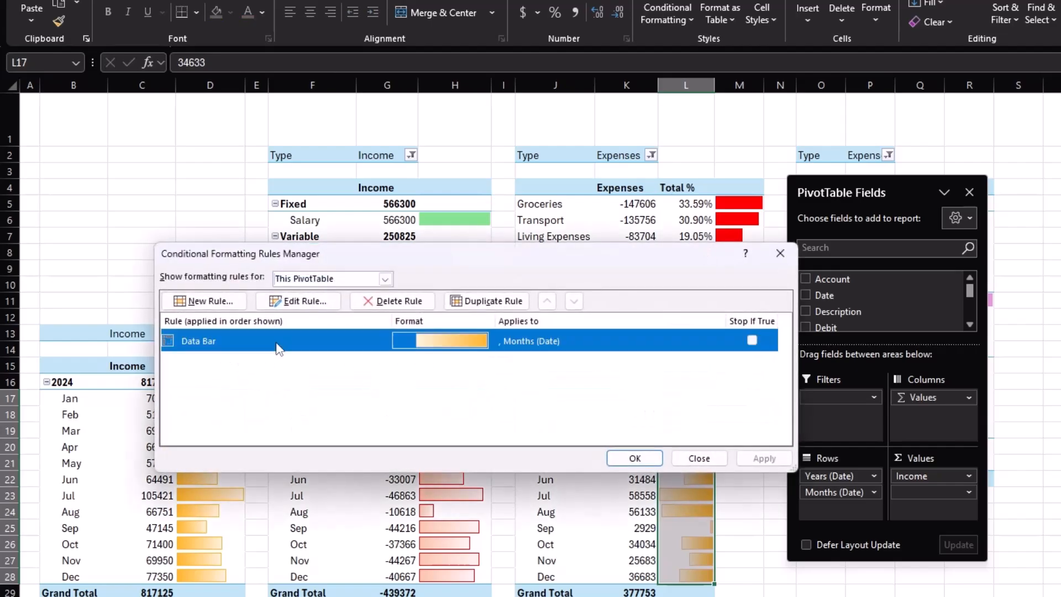
click(298, 301)
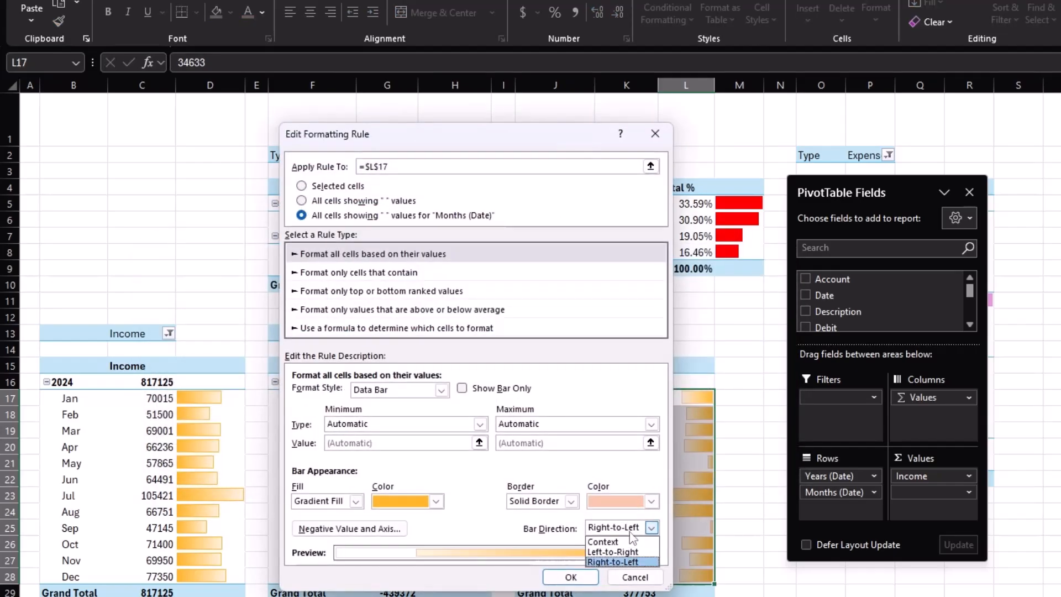
click(629, 561)
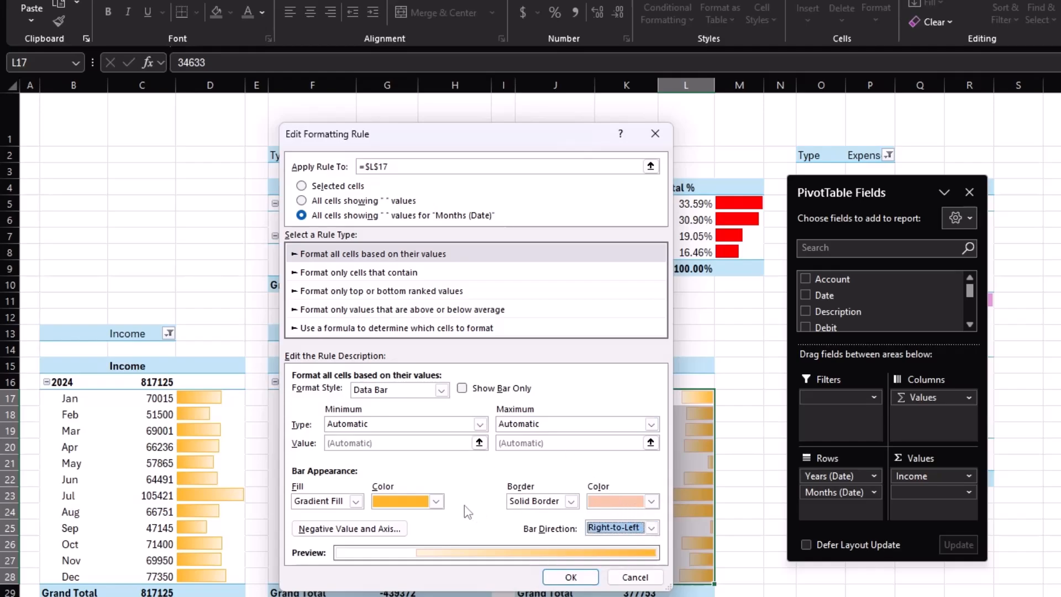
click(436, 502)
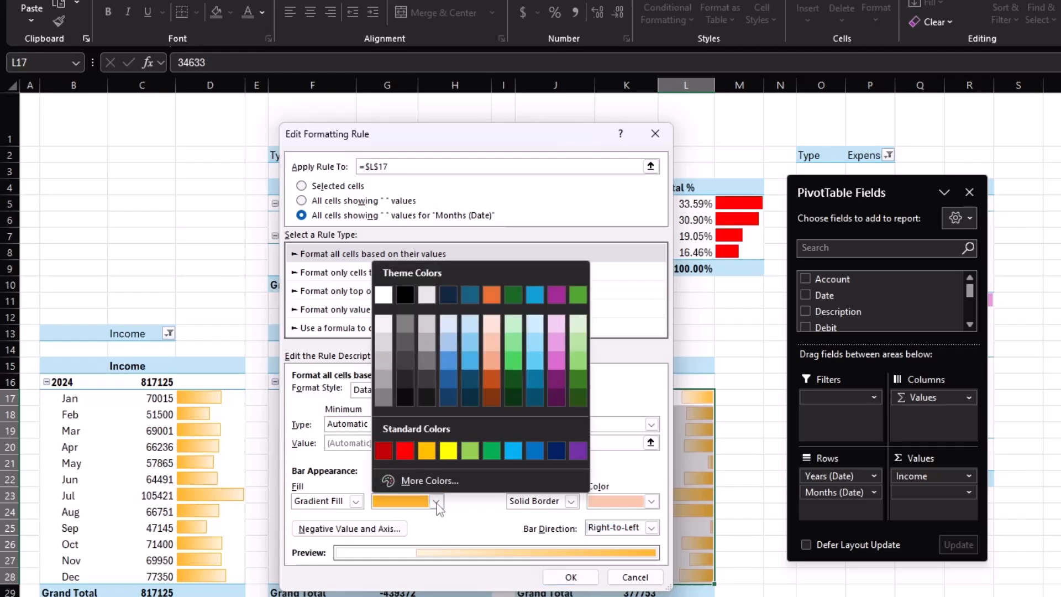
click(514, 361)
click(571, 577)
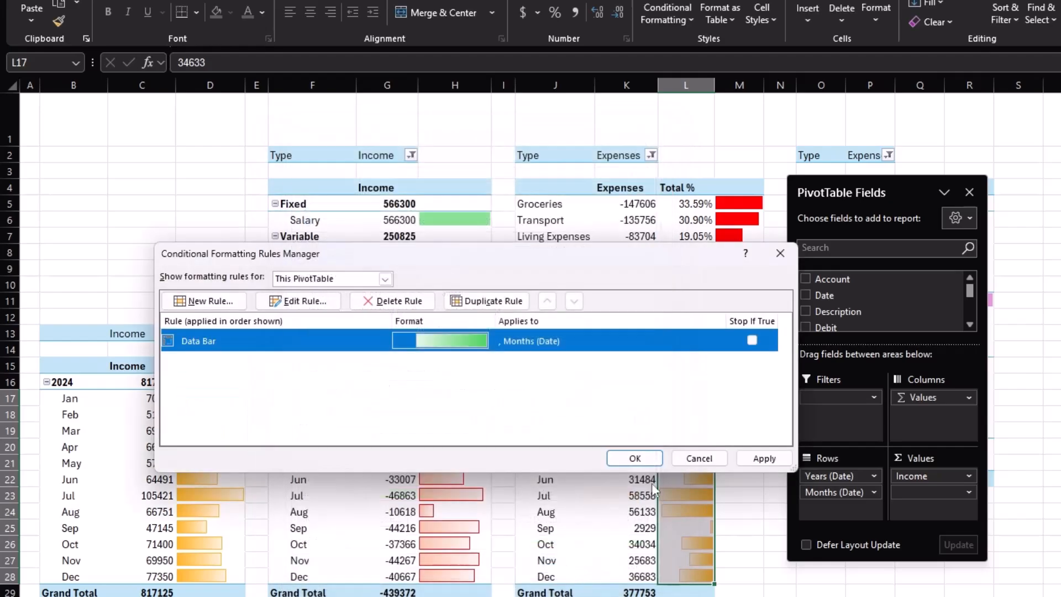
click(635, 459)
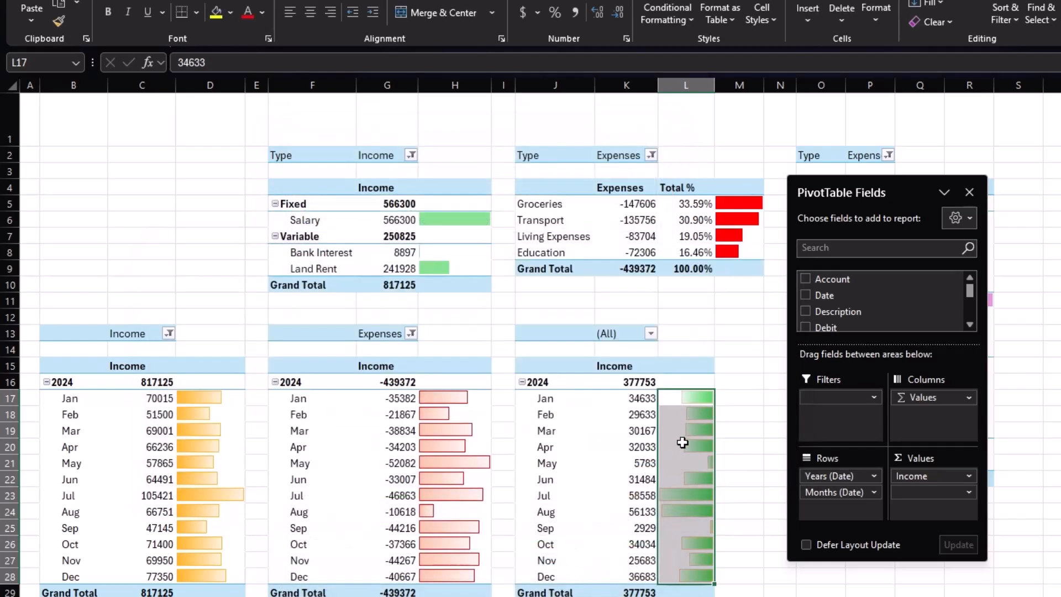
Change the combined monthly totals' data bar direction to Left-to-Right.
click(685, 18)
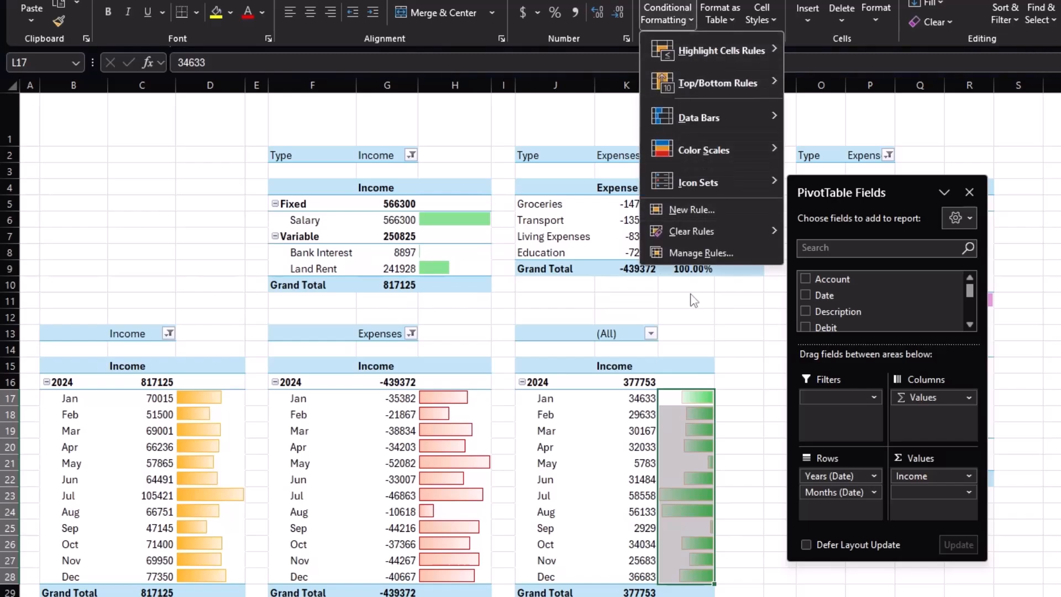
click(691, 253)
double_click(291, 341)
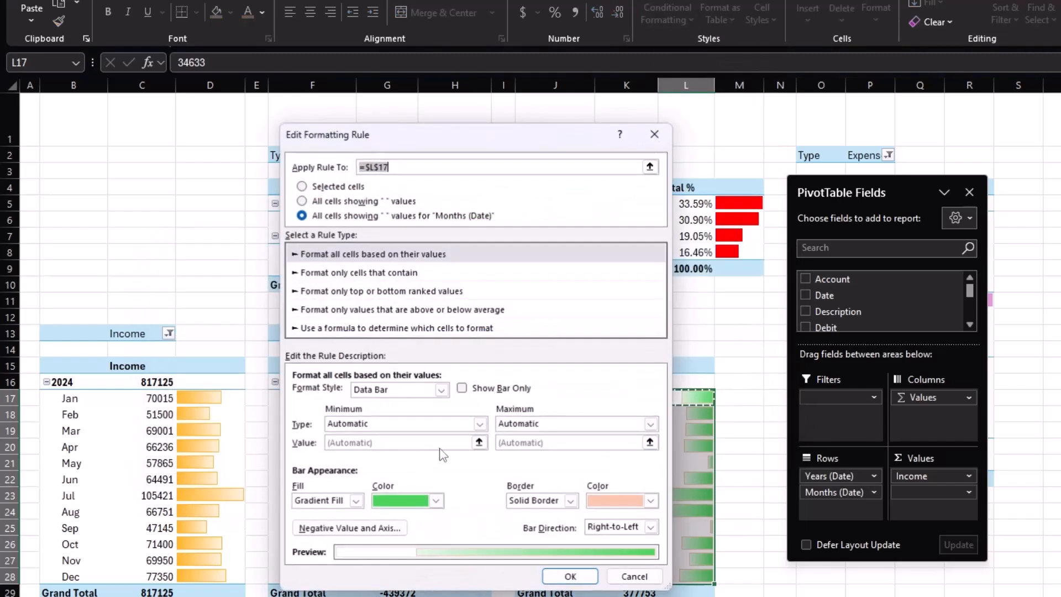
click(609, 532)
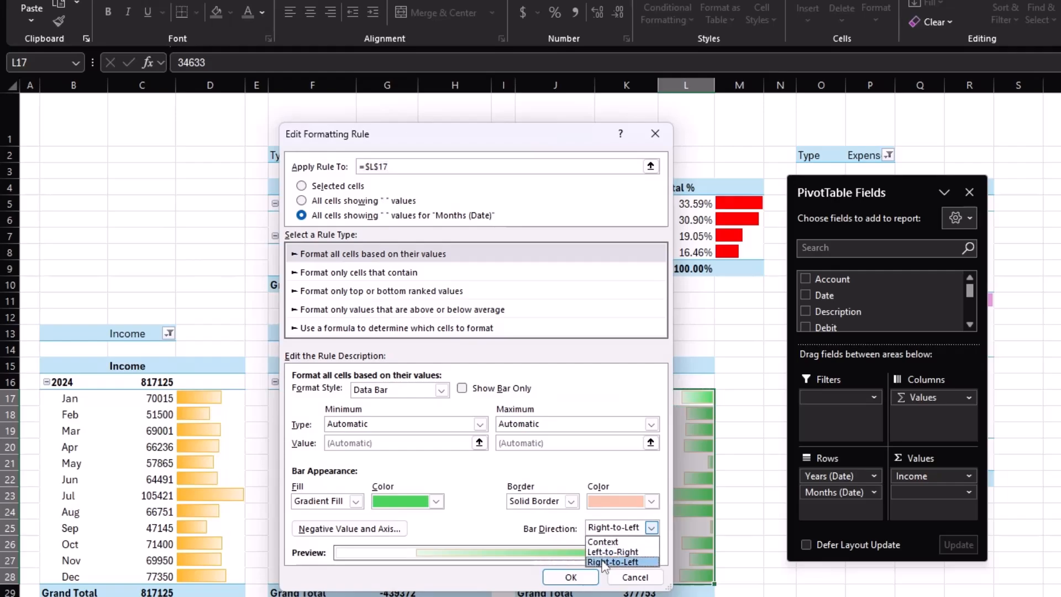
click(613, 552)
click(570, 577)
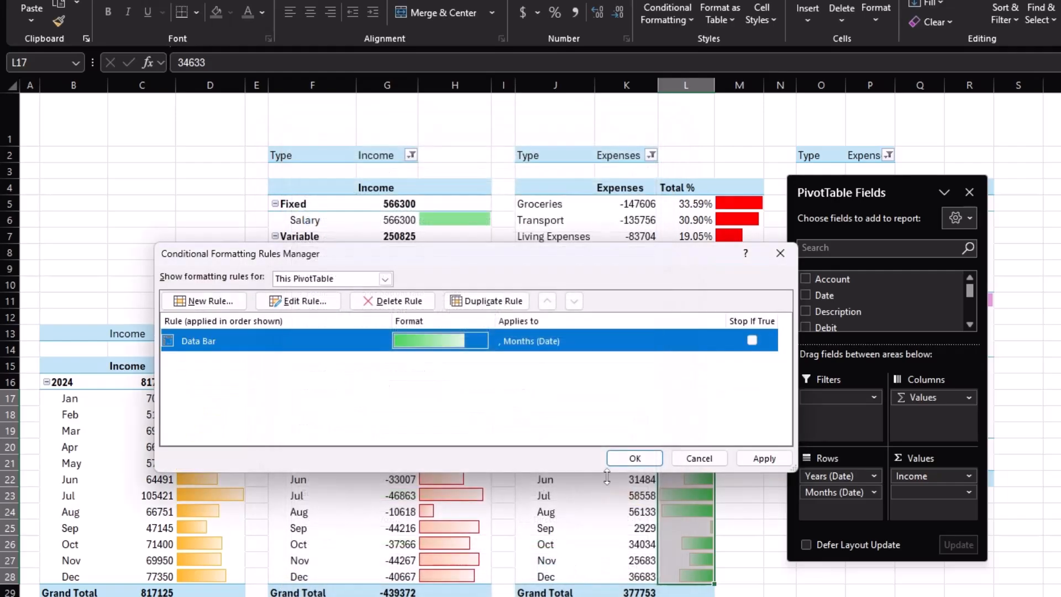
click(623, 458)
click(738, 495)
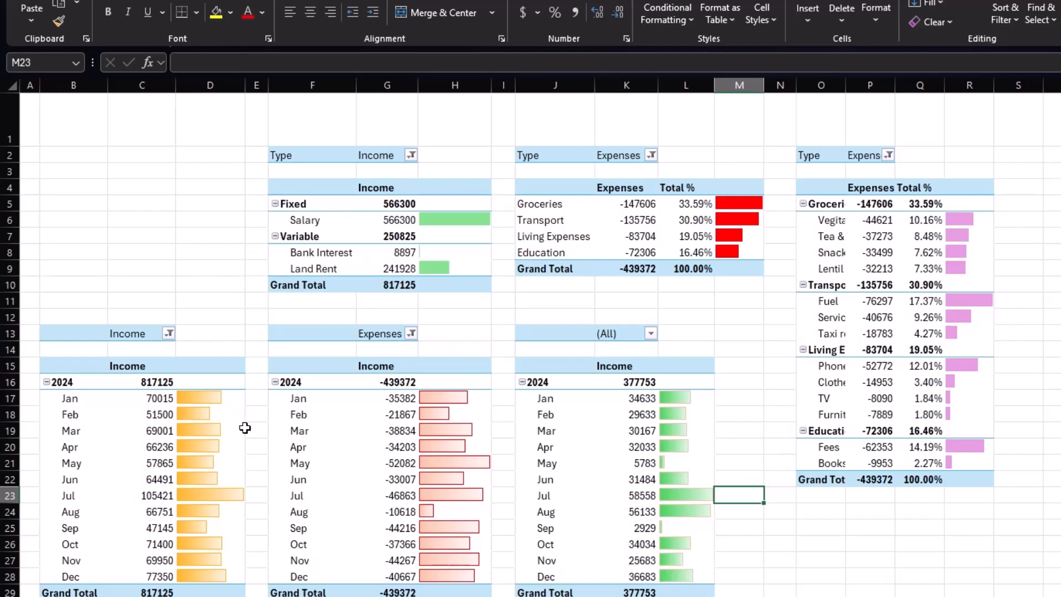
Insert Months (Date) and Years (Date) slicers for the income PivotTable and move the Years slicer to the sheet's top-left corner.
click(355, 253)
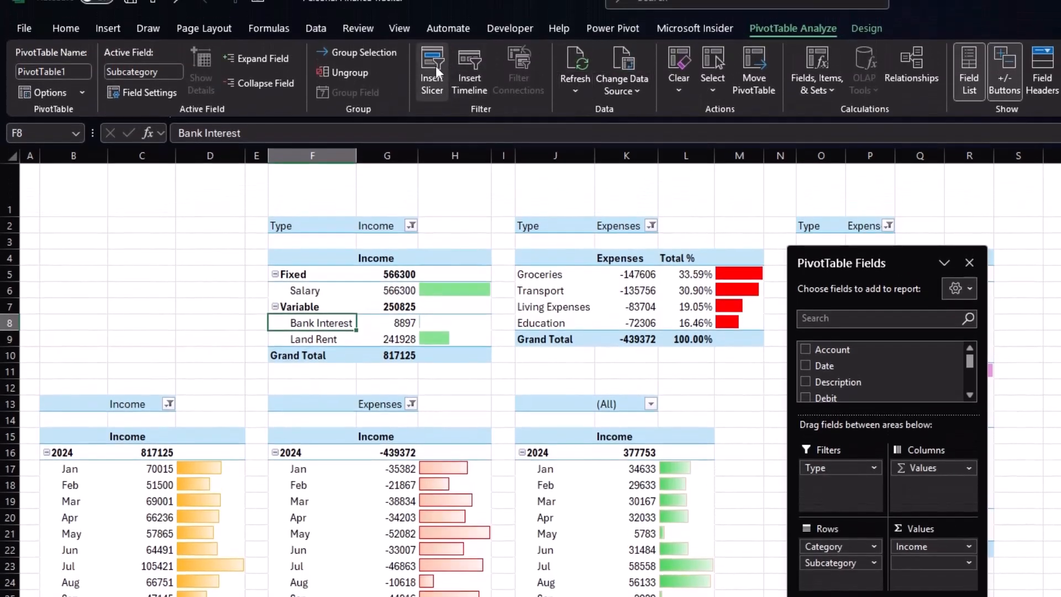
click(426, 65)
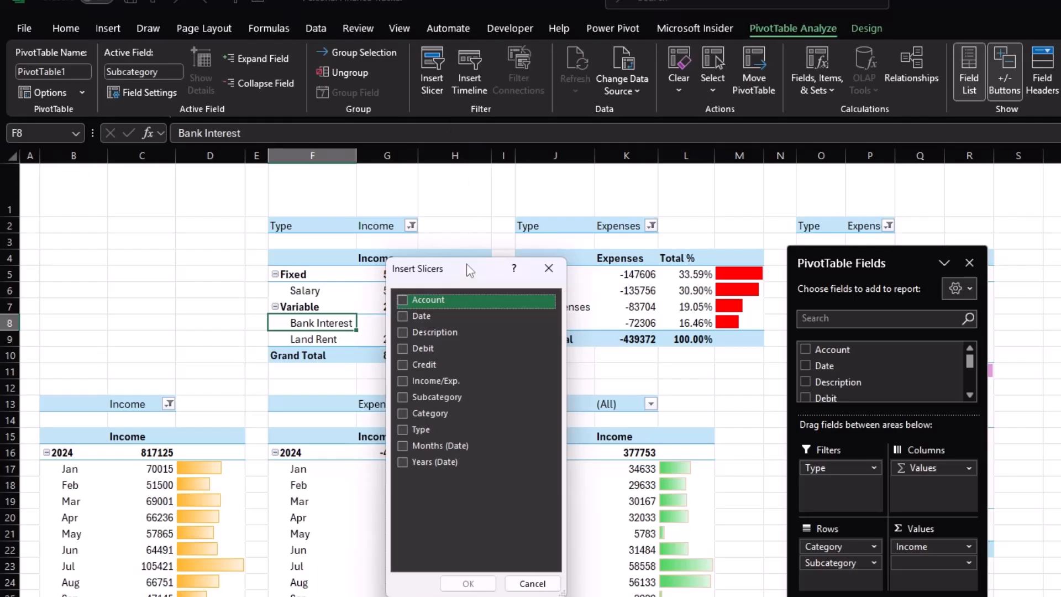
click(403, 446)
click(403, 462)
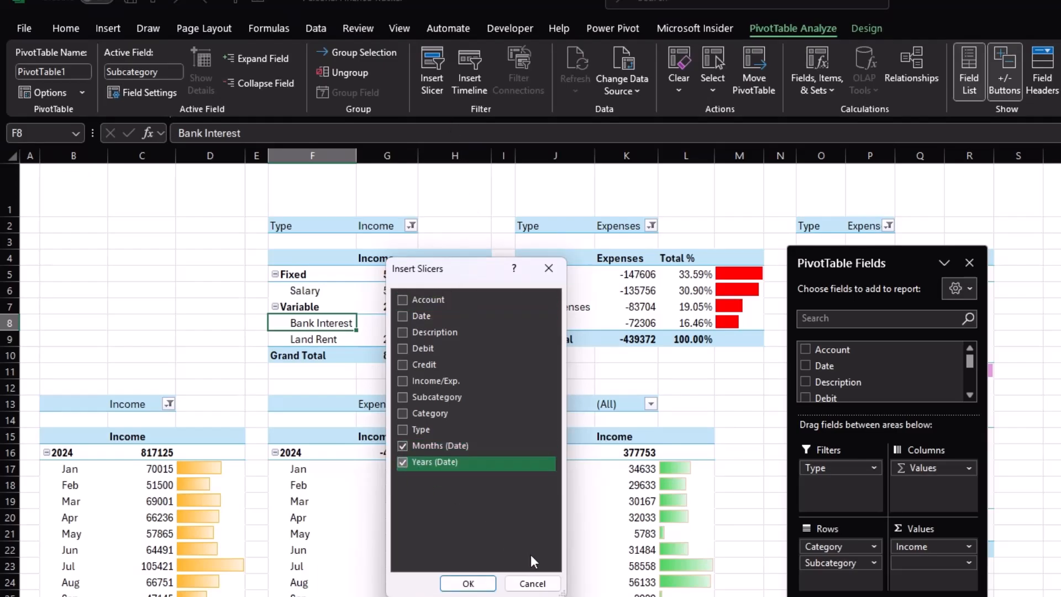
click(469, 583)
drag(747, 382, 76, 175)
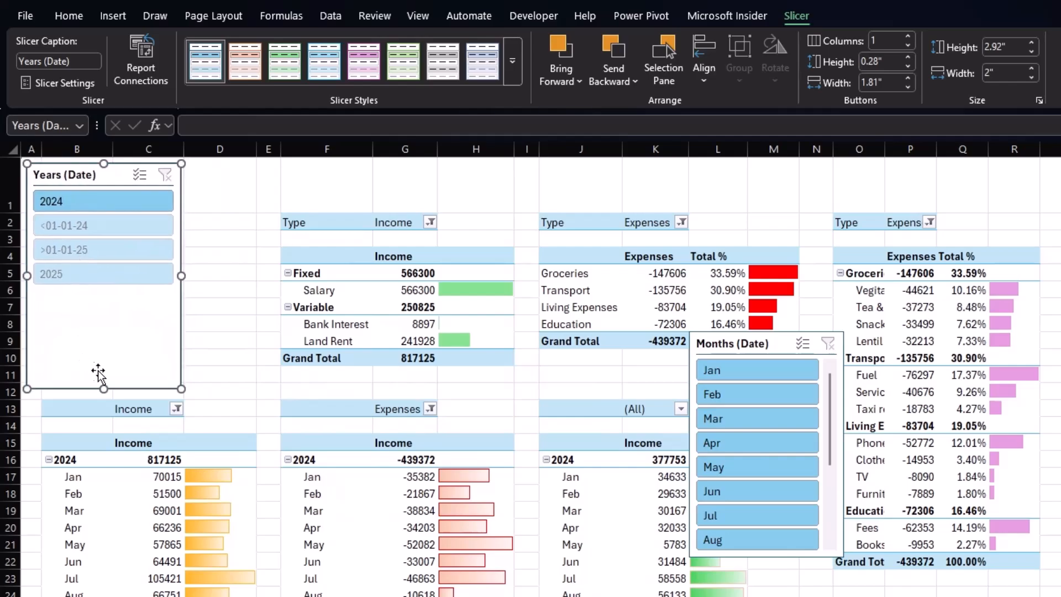
Shorten and narrow the Years slicer and place the Months slicer beside it.
drag(104, 293, 104, 288)
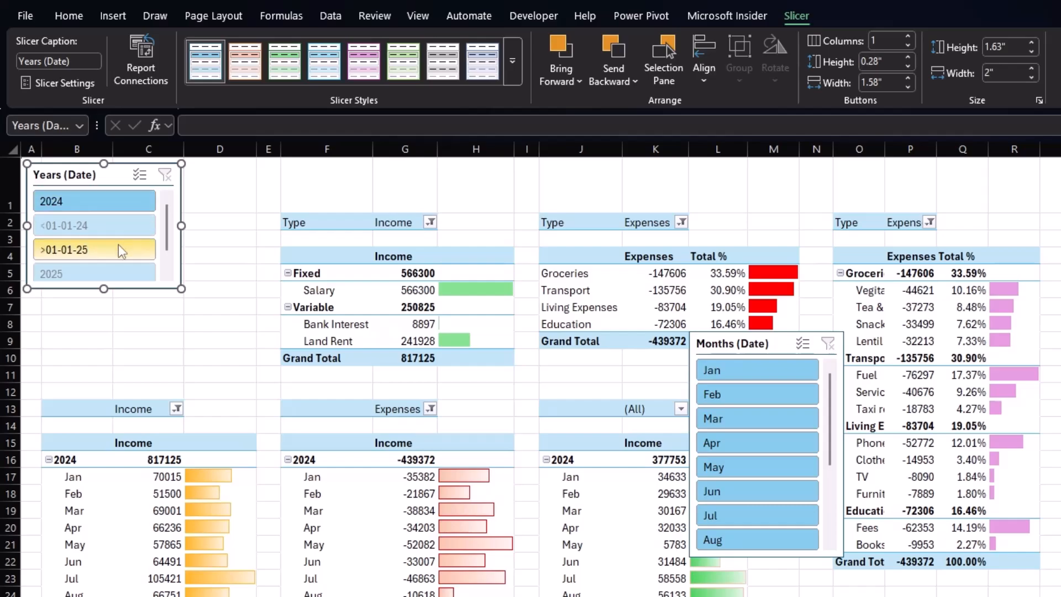
drag(782, 336, 279, 171)
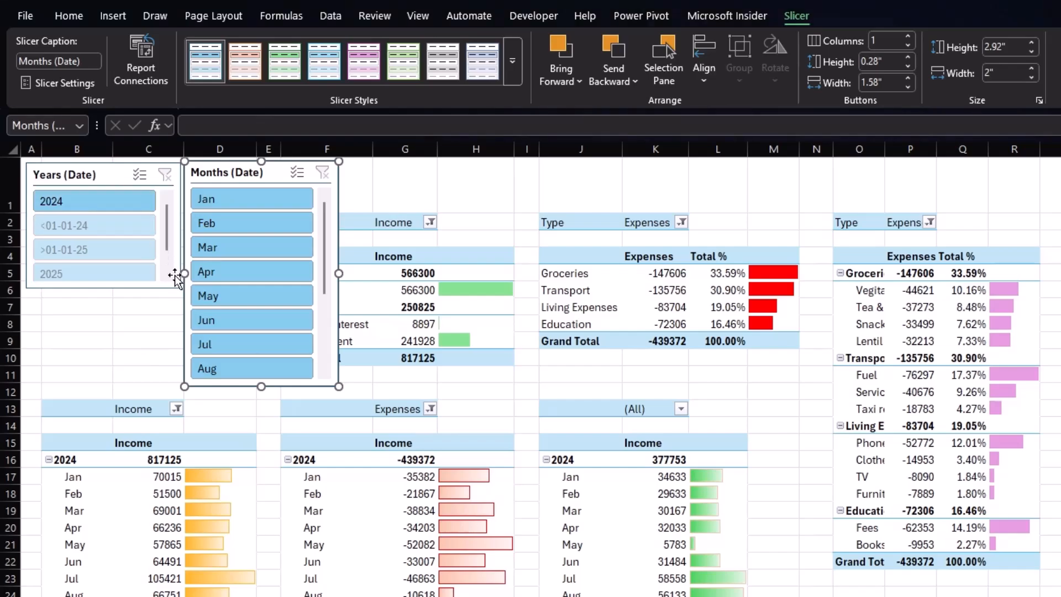
click(106, 178)
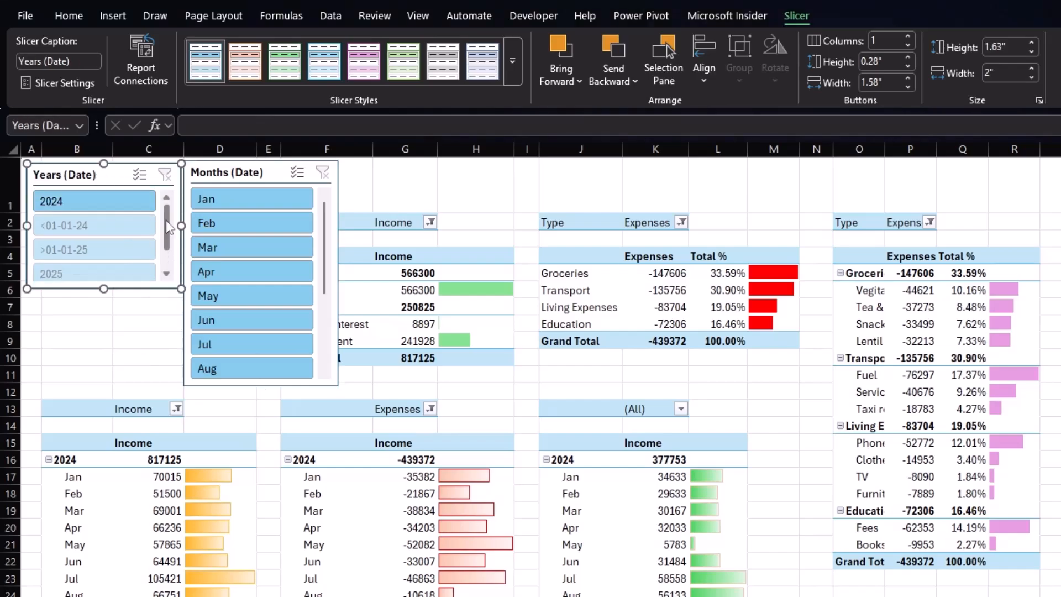
drag(181, 225, 133, 230)
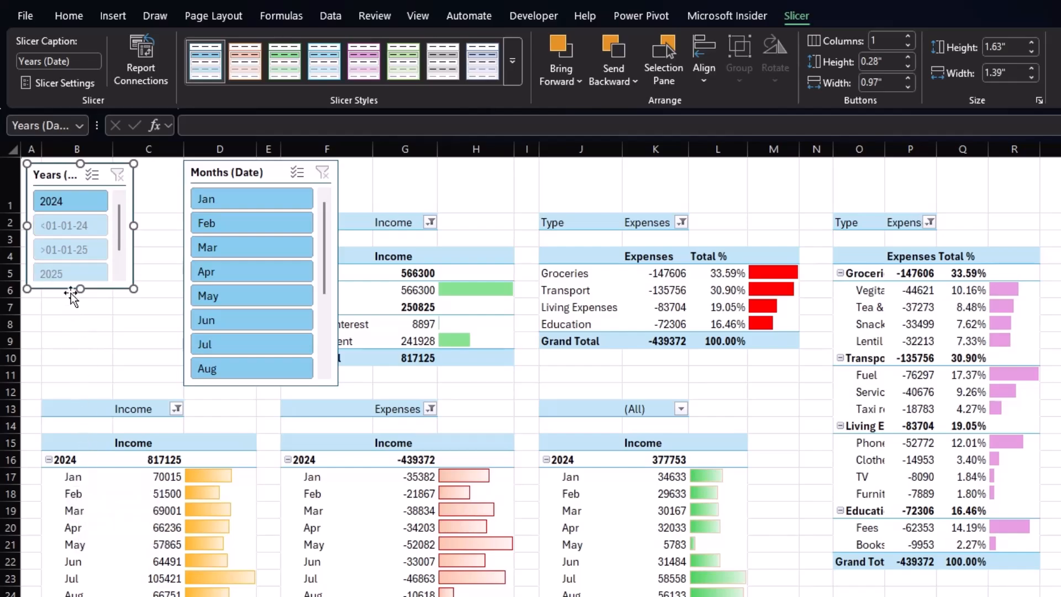
In the Years slicer settings, set the caption to Years and hide items with no data.
right_click(111, 267)
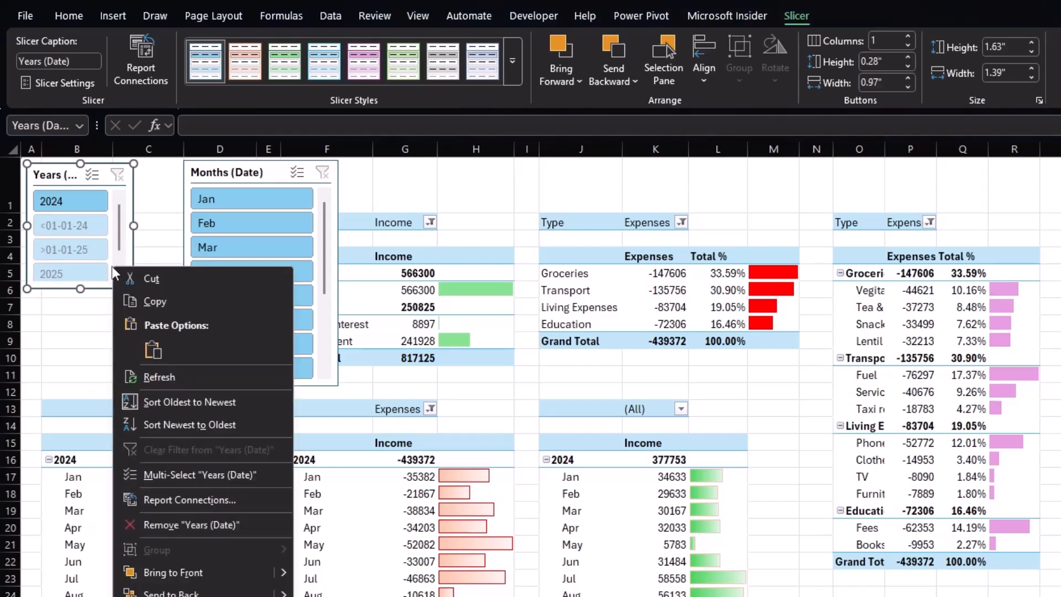
click(176, 596)
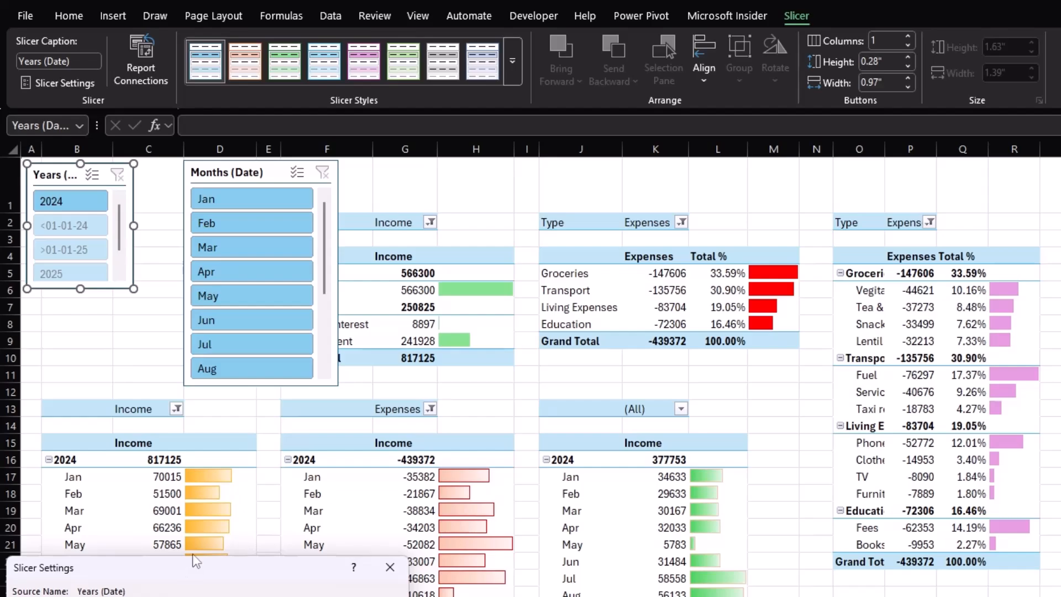
drag(197, 561, 293, 345)
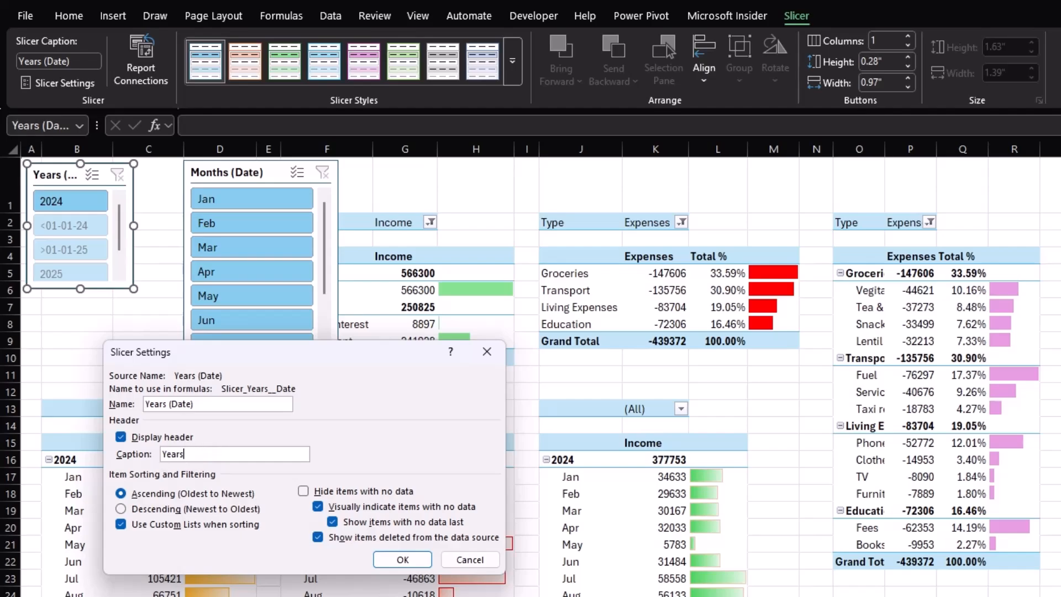
click(303, 491)
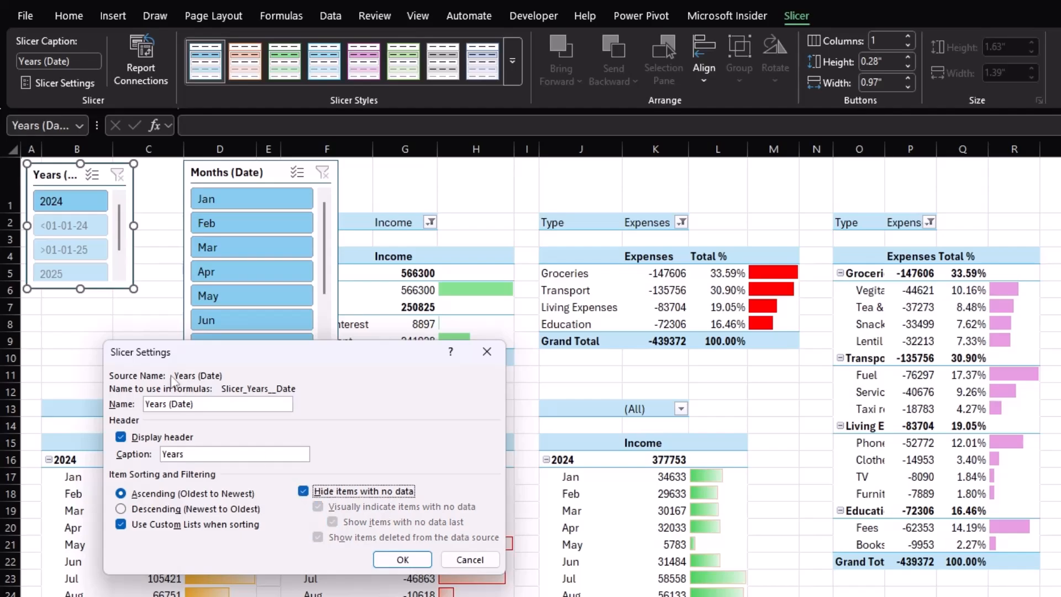
click(384, 559)
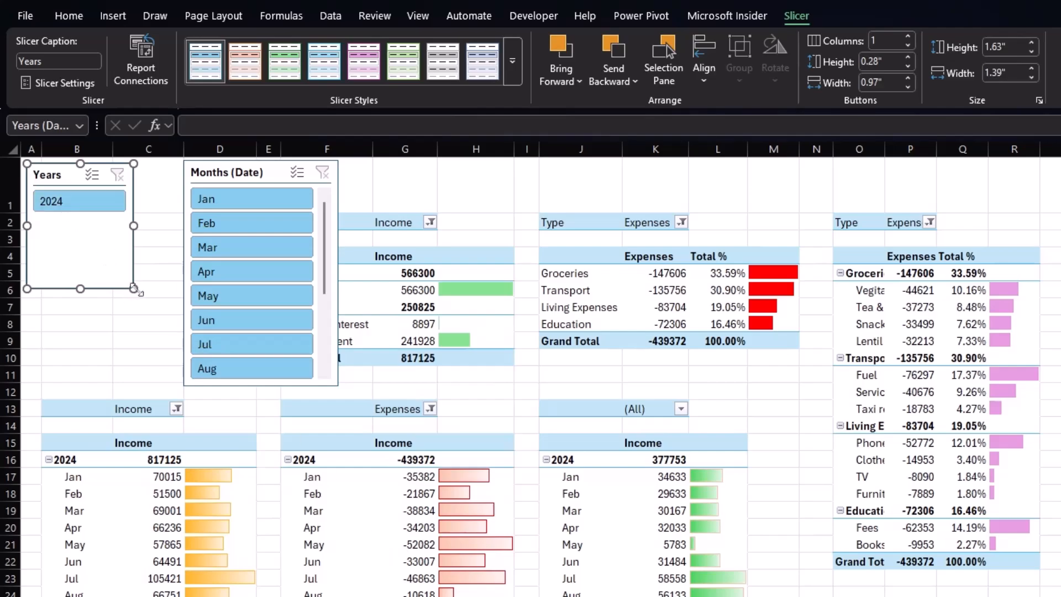
Move the Months slicer next to the Years slicer and narrow its width.
drag(137, 290, 135, 291)
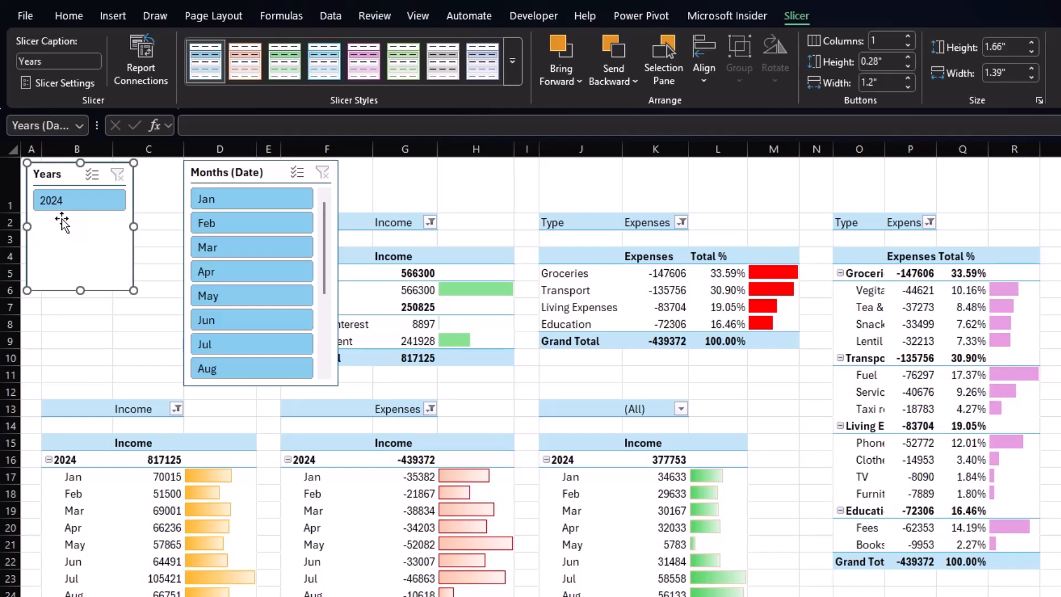
drag(280, 173, 233, 175)
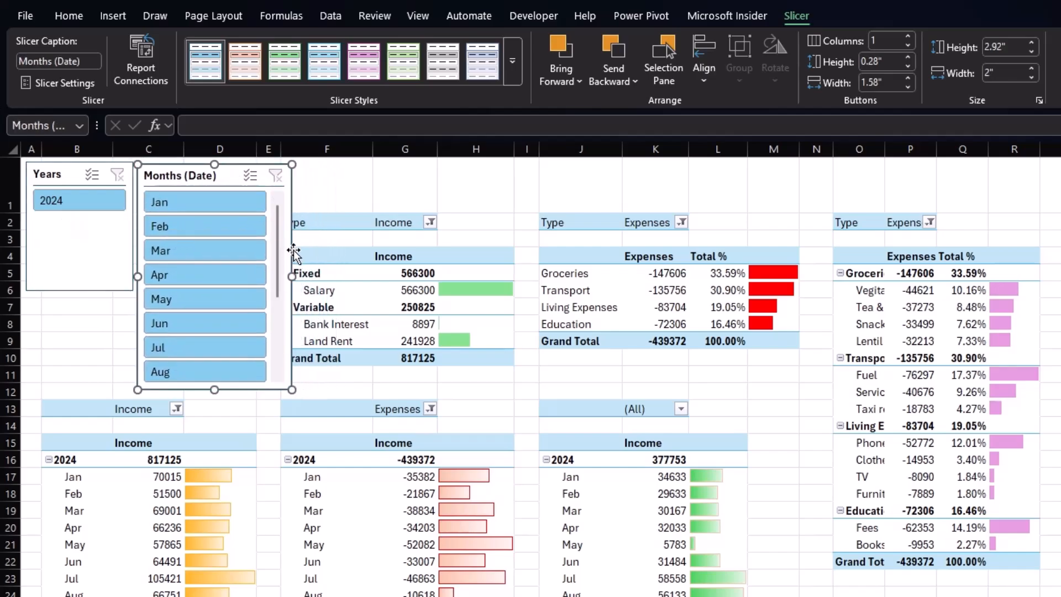
drag(290, 276, 274, 276)
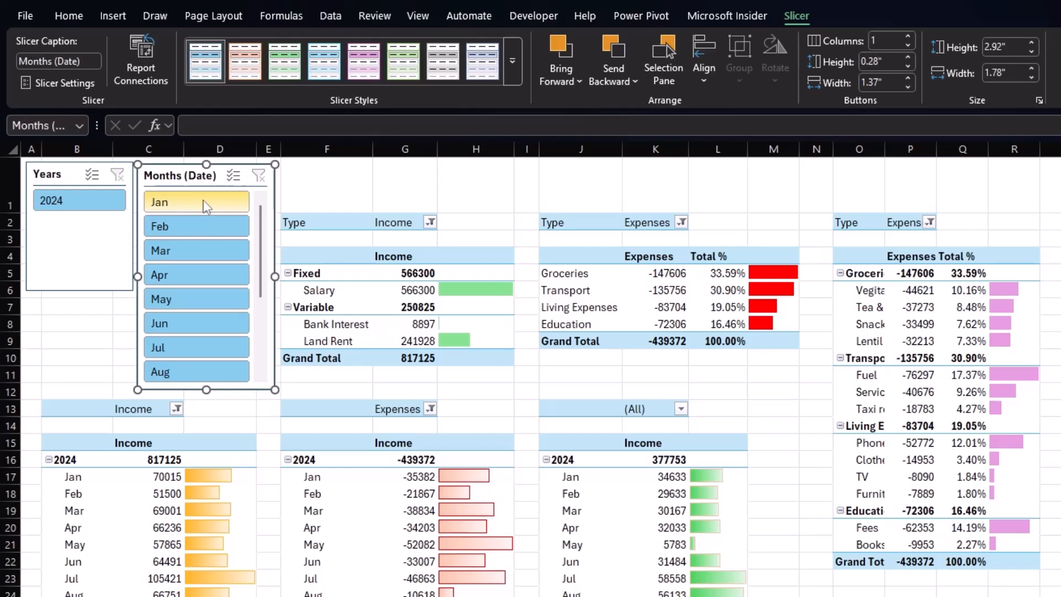
In the Months slicer settings, set the caption to Months and hide items with no data.
scroll(233, 328, down, 2)
scroll(231, 326, up, 2)
scroll(231, 326, down, 2)
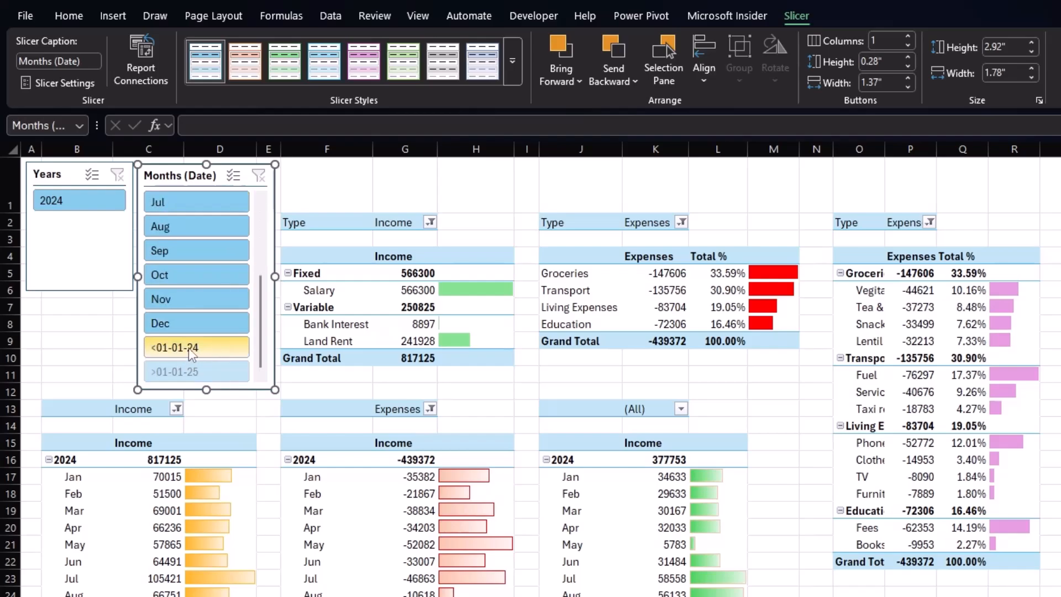
right_click(250, 370)
key(e)
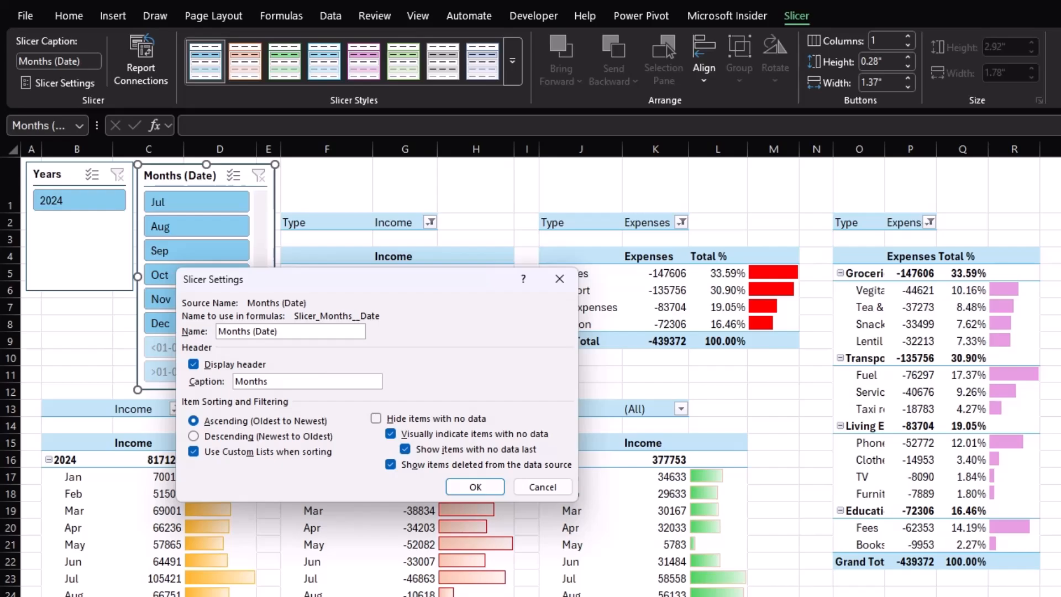
click(377, 419)
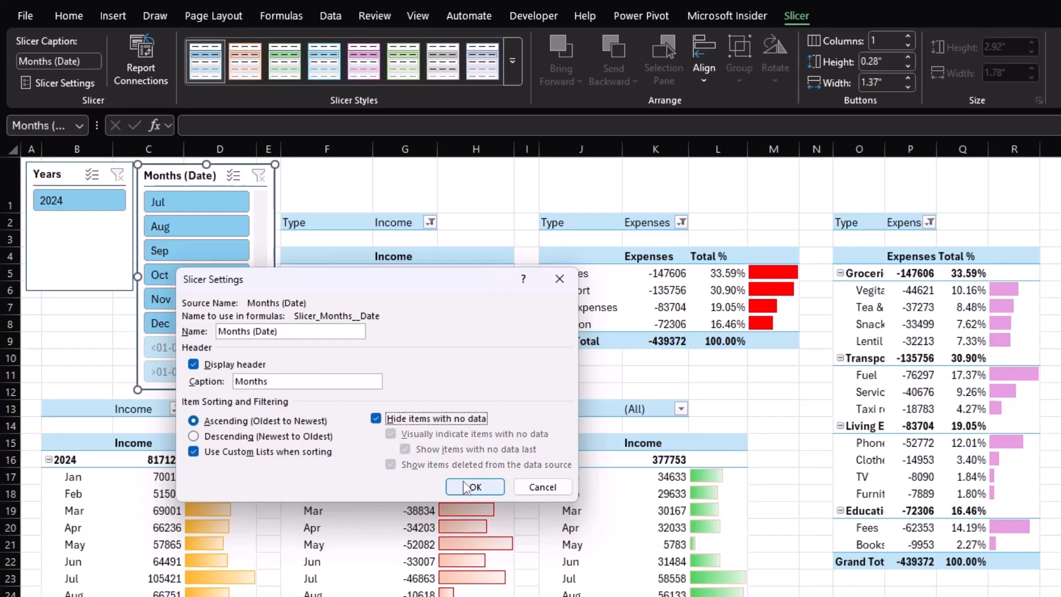
click(466, 487)
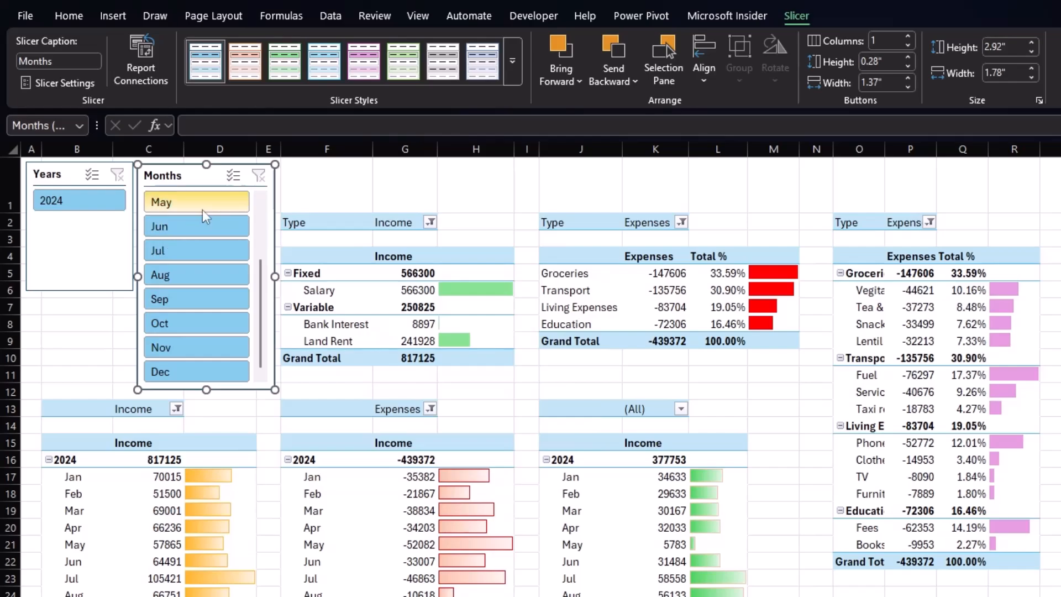
Arrange the Months slicer buttons in 2 columns and shorten the slicer's height.
right_click(216, 182)
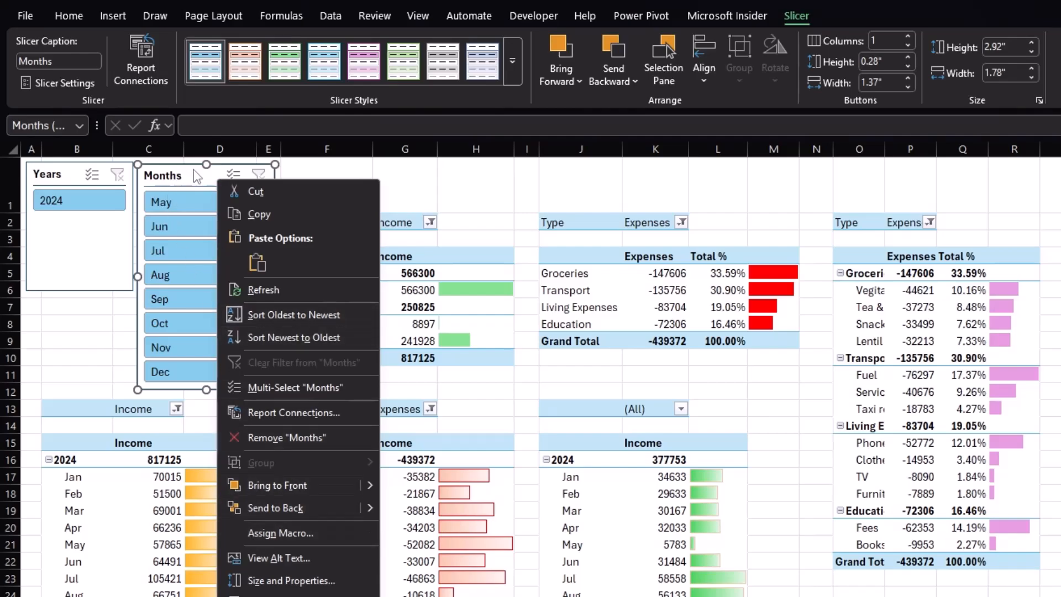
key(Escape)
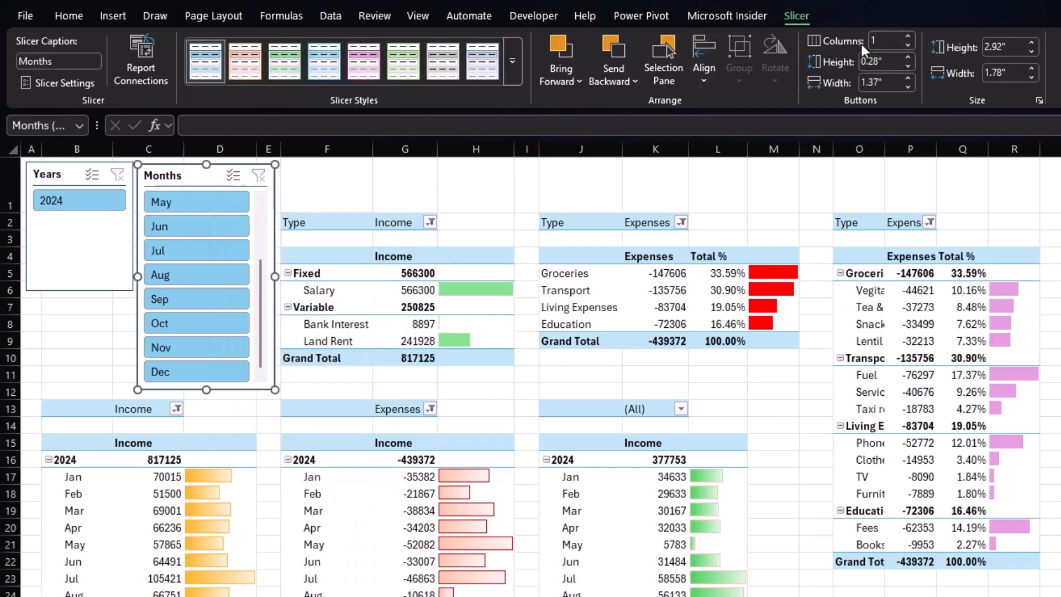
click(907, 36)
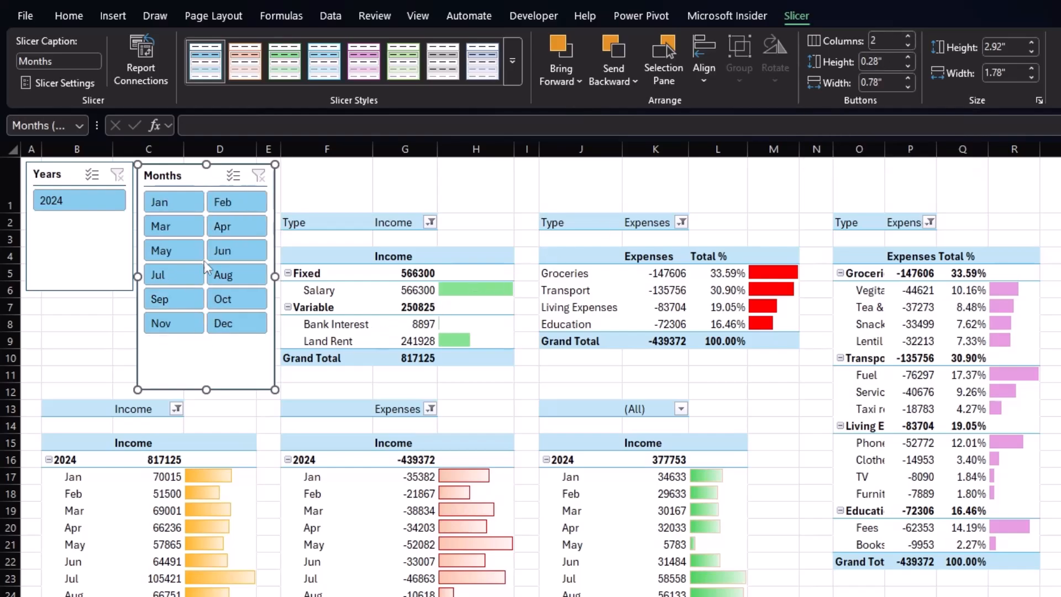
drag(207, 390, 206, 356)
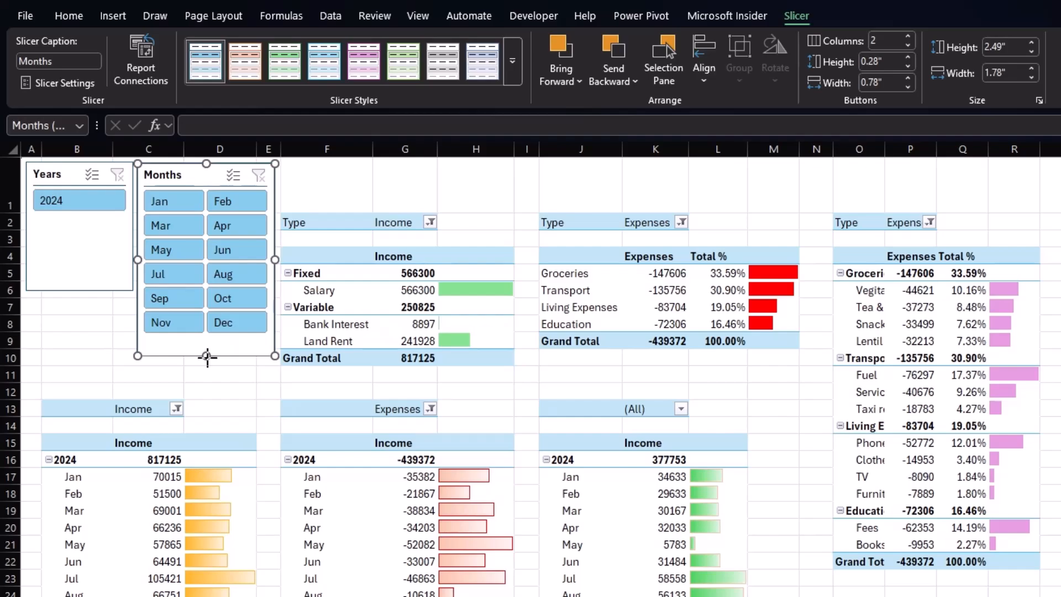
drag(207, 356, 209, 339)
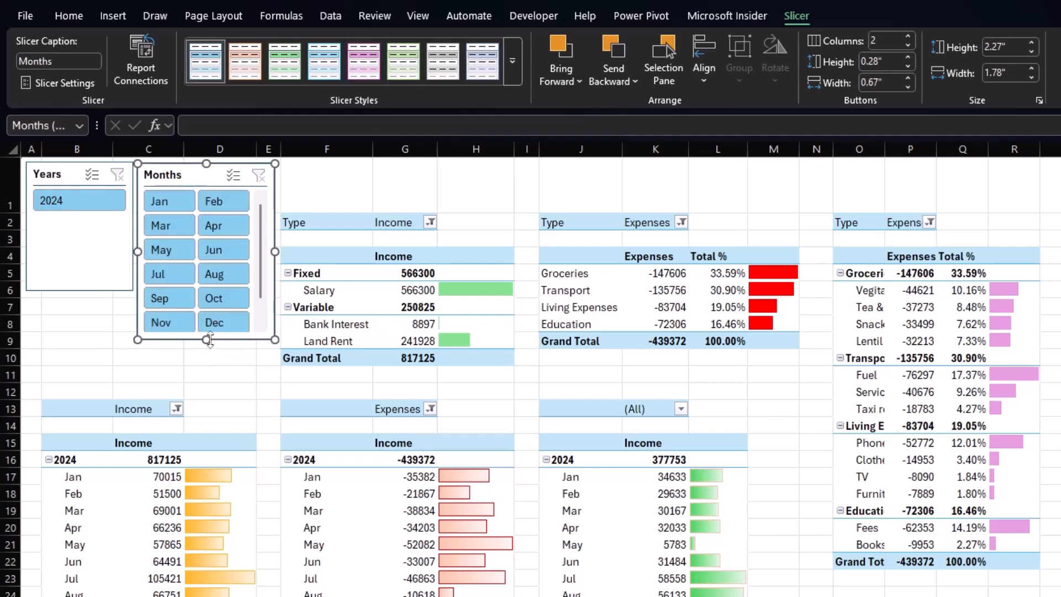
Select both slicers and move them down one row together.
ctrl+click(114, 239)
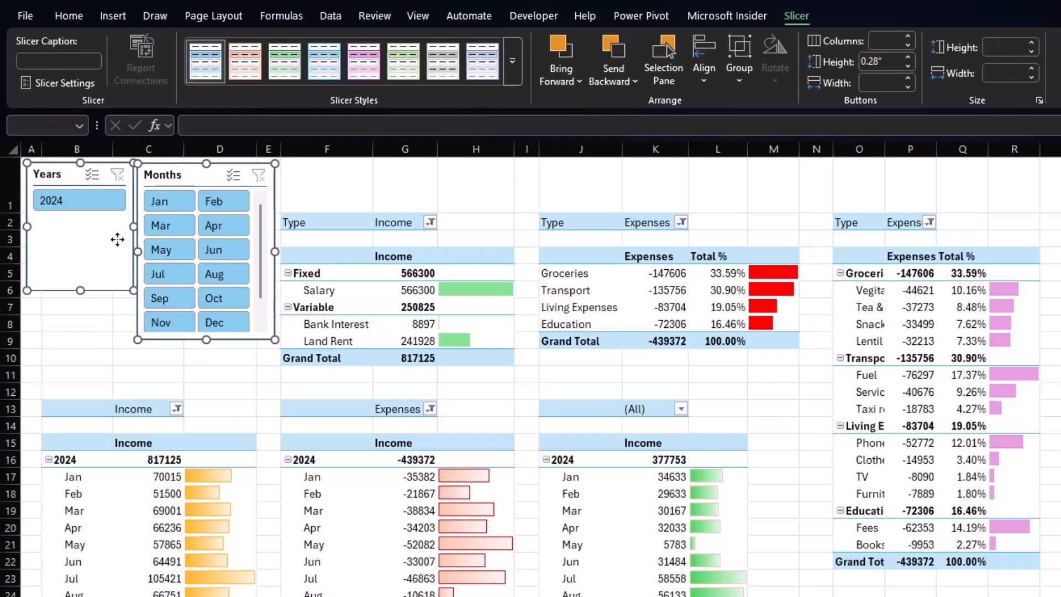
drag(186, 175, 187, 224)
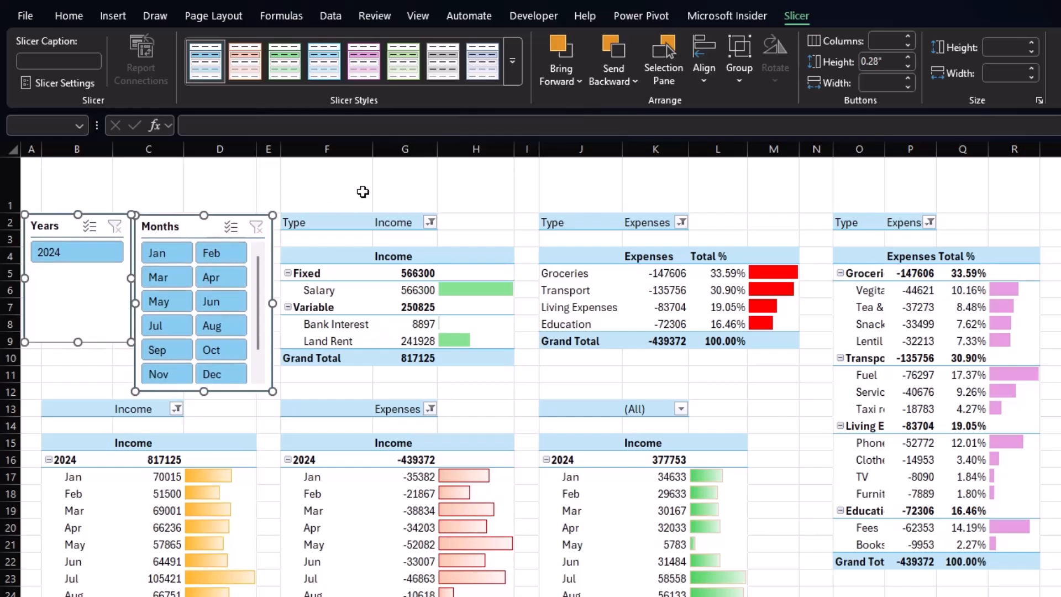
click(314, 188)
click(412, 182)
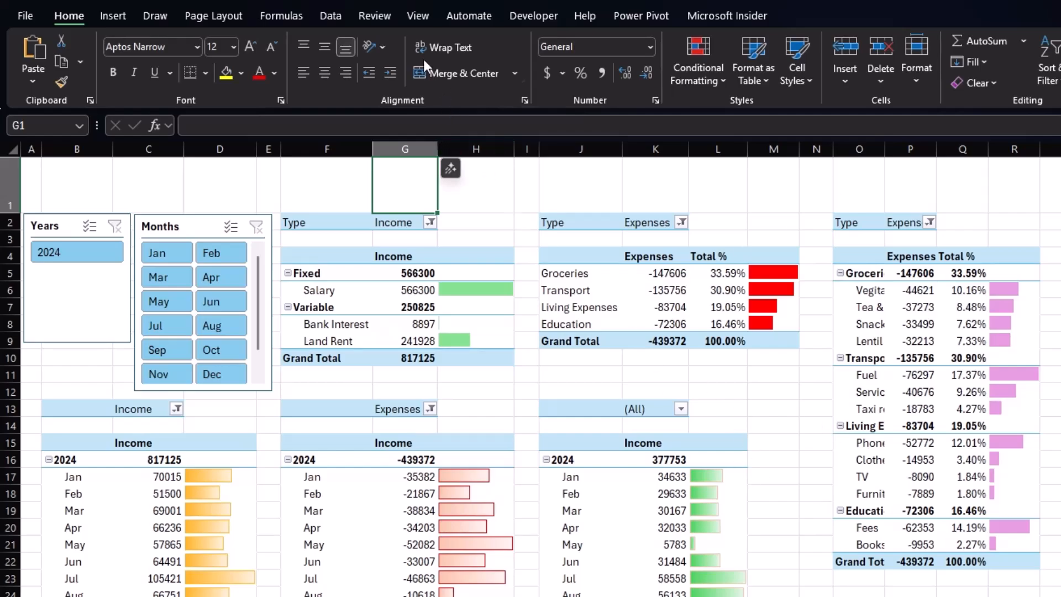
Turn off the worksheet gridlines.
click(416, 18)
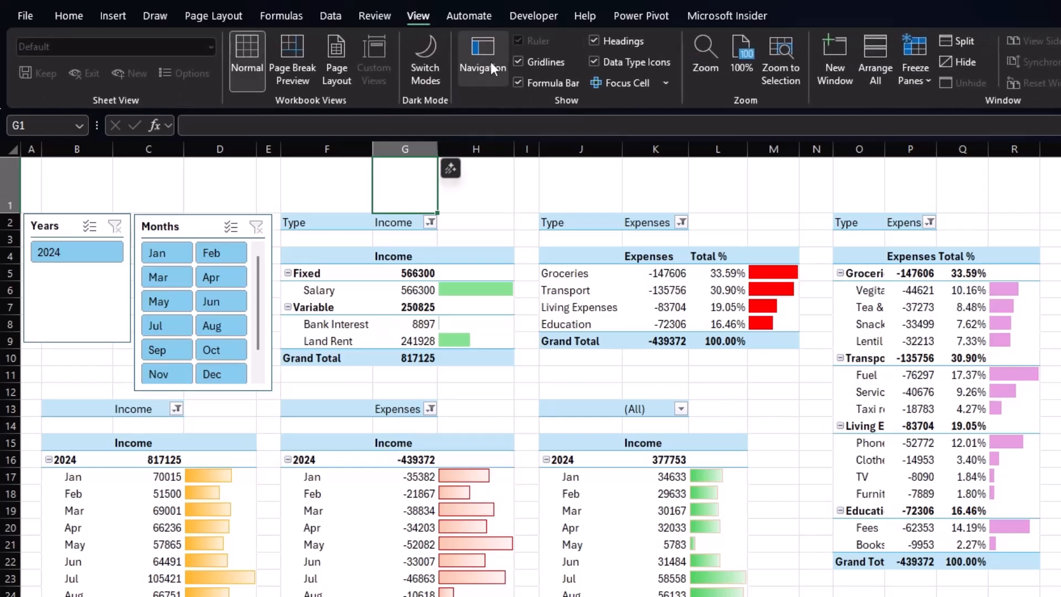
click(519, 61)
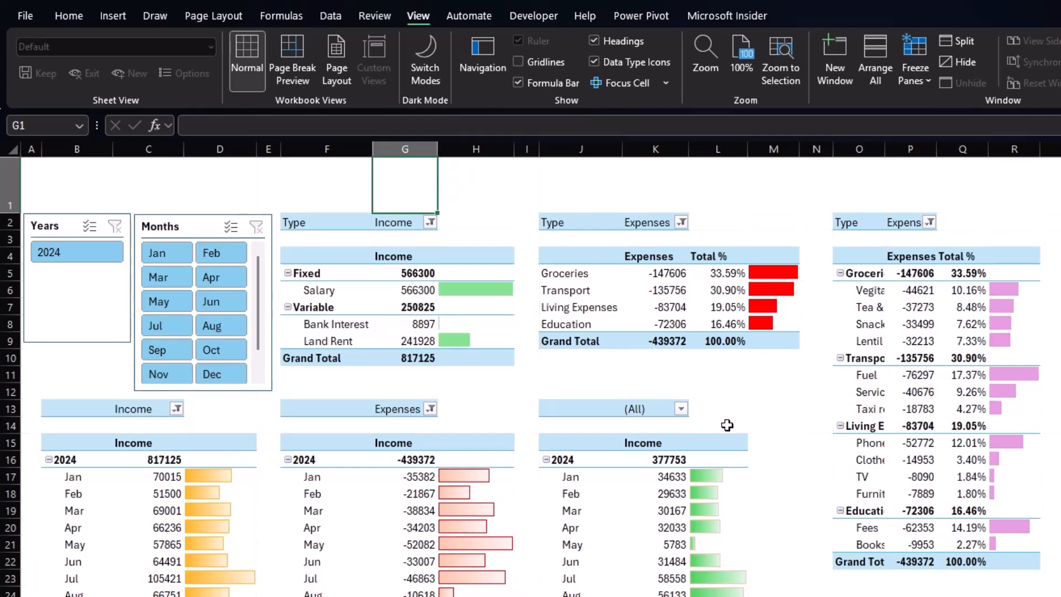
click(789, 580)
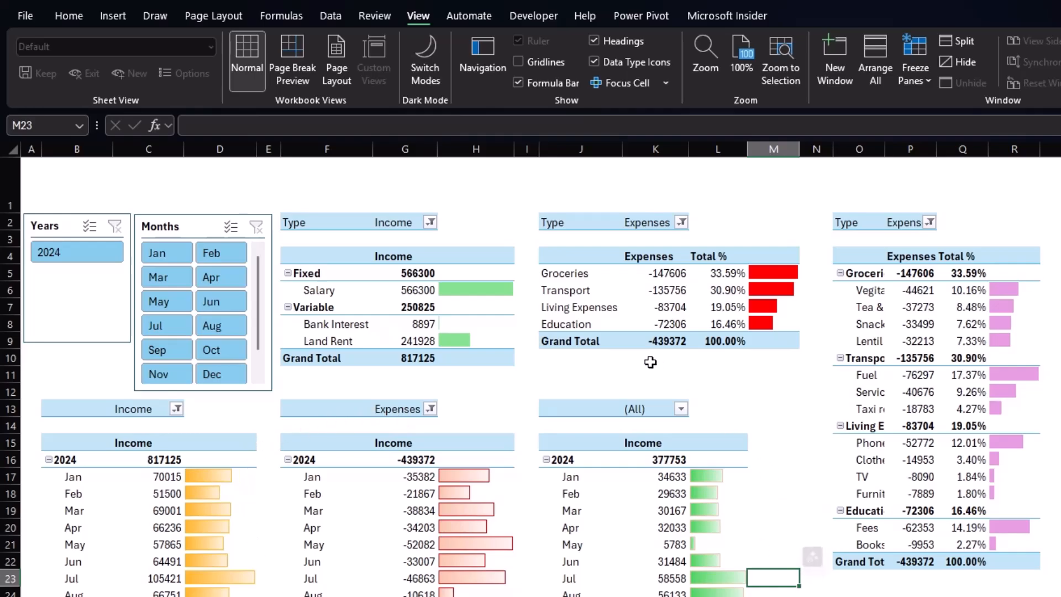
Apply a light green PivotTable style to the income-by-category table and a light red style to the expenses-by-category table.
drag(320, 221, 495, 361)
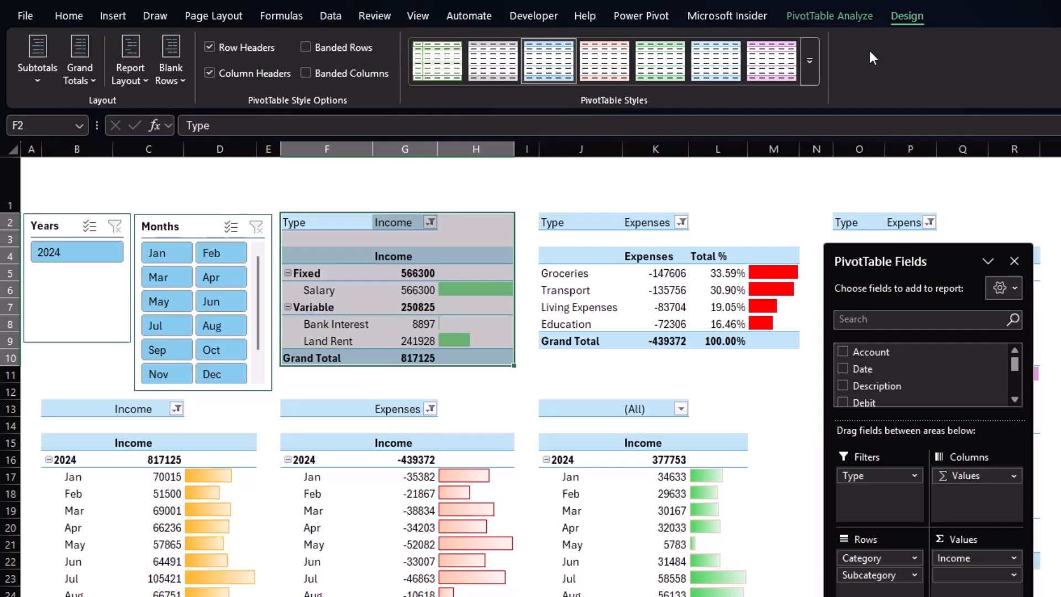
click(660, 69)
drag(596, 224, 773, 354)
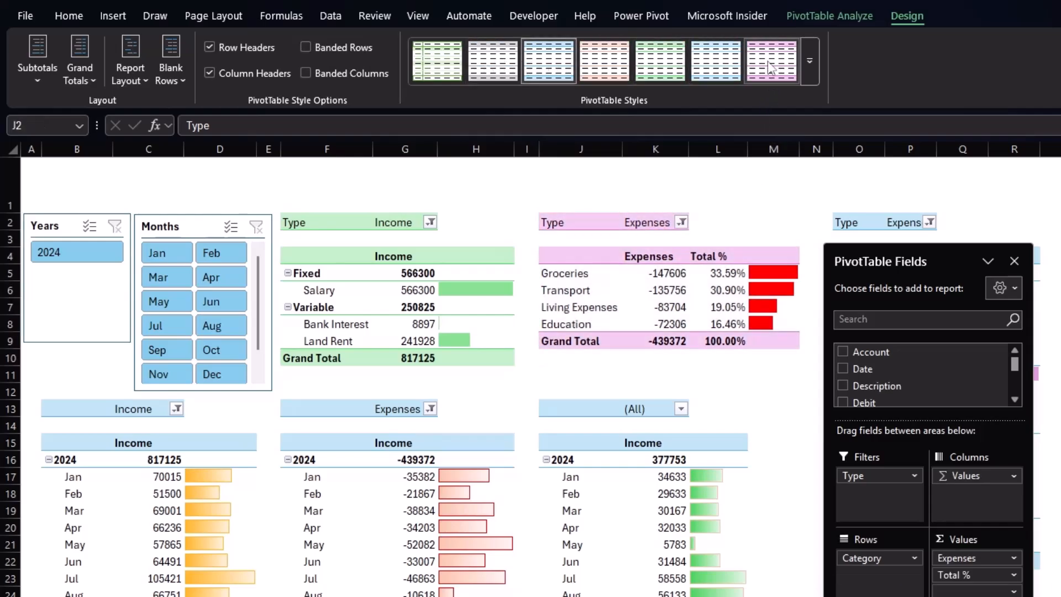
click(623, 74)
click(638, 193)
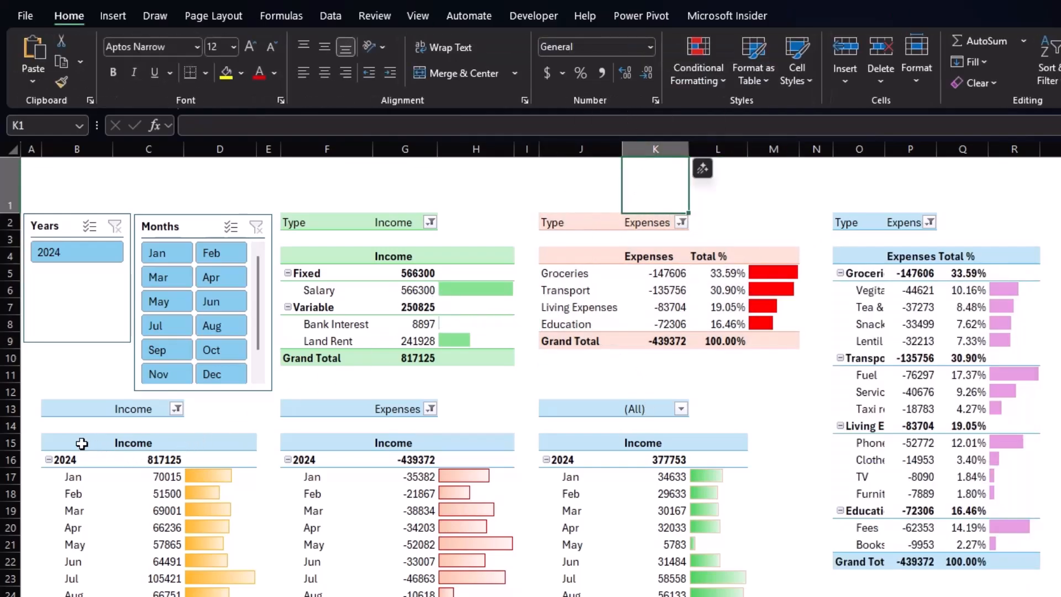
Apply the light green PivotTable style to the monthly income PivotTable.
drag(82, 443, 150, 462)
drag(85, 413, 251, 591)
click(660, 61)
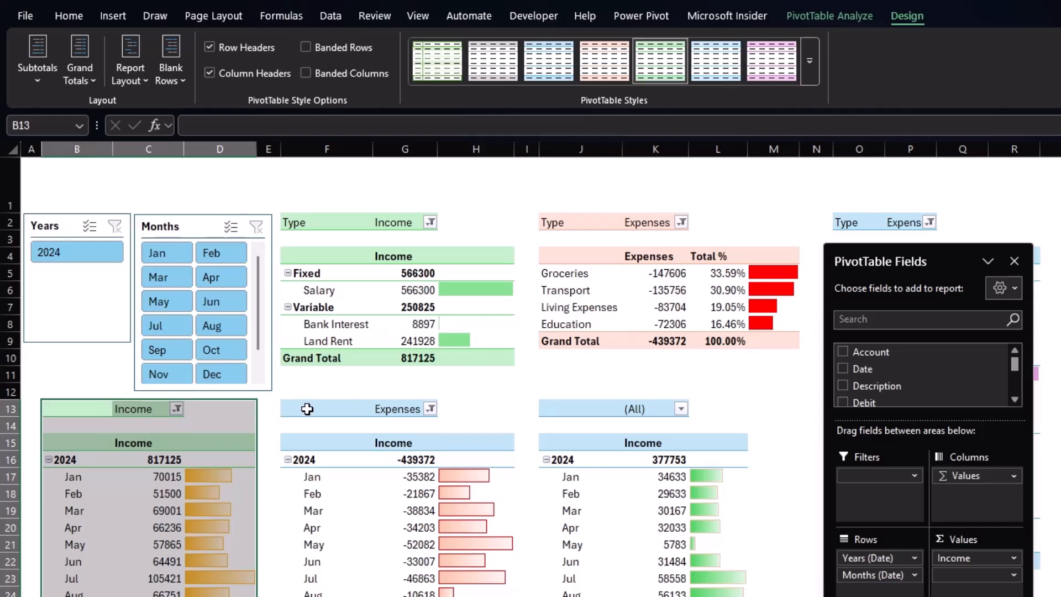
Apply the light red PivotTable style to the monthly expenses PivotTable.
click(274, 407)
drag(315, 408, 497, 591)
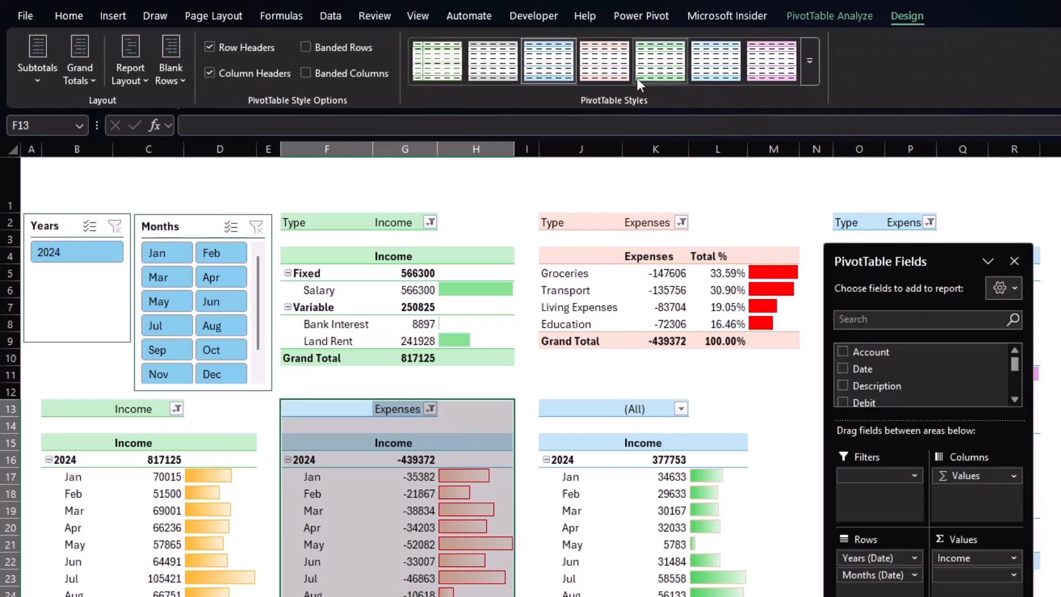
click(525, 392)
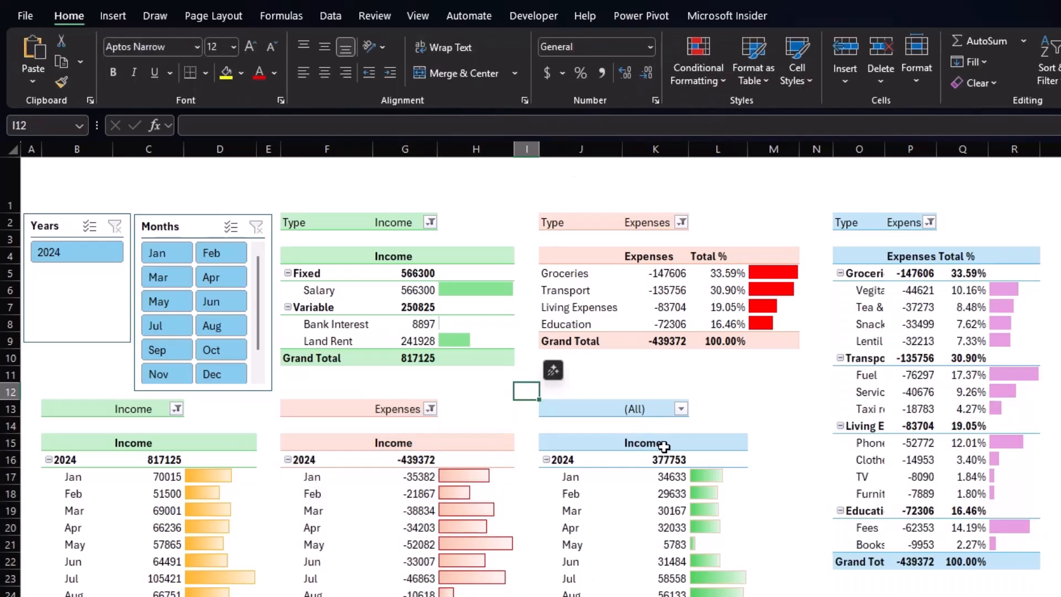
Rename the third monthly PivotTable's value header to "Net Saving".
click(644, 445)
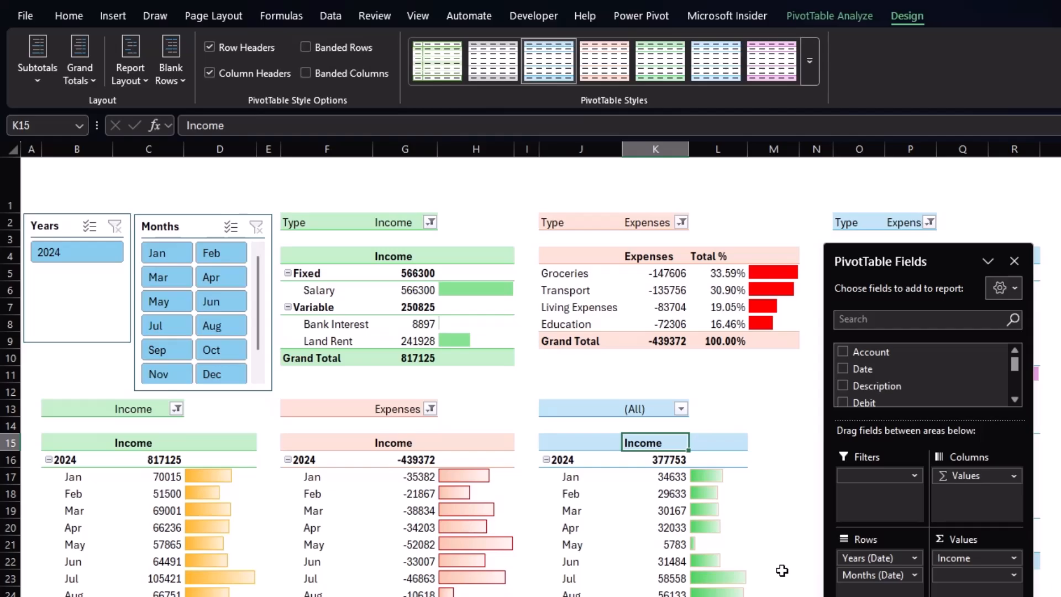
text(Net Saving)
key(Return)
click(773, 527)
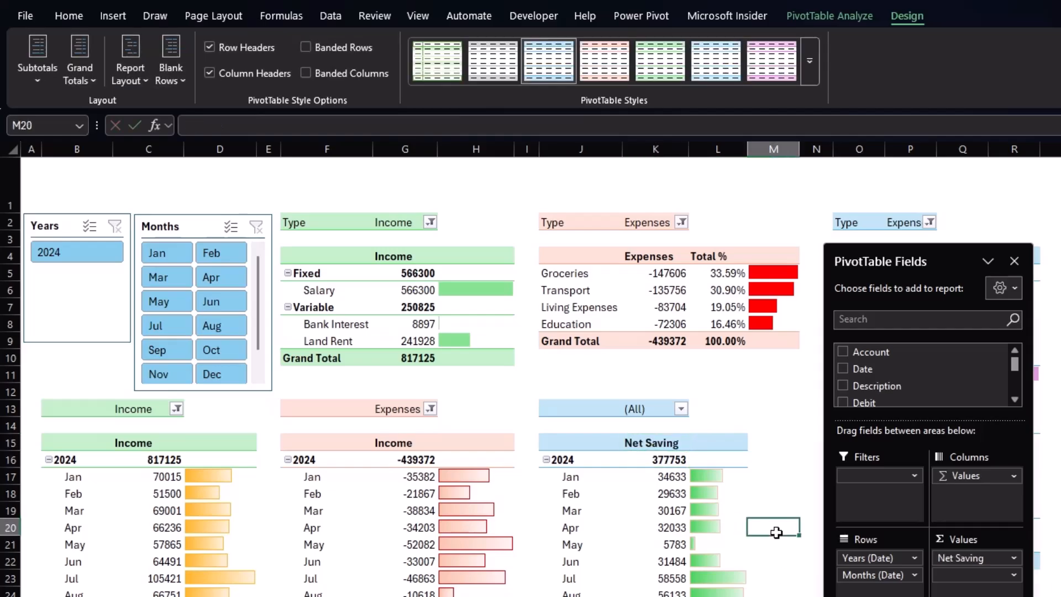
Center-align the header rows of the category PivotTables and of the three monthly PivotTables.
drag(283, 258, 997, 246)
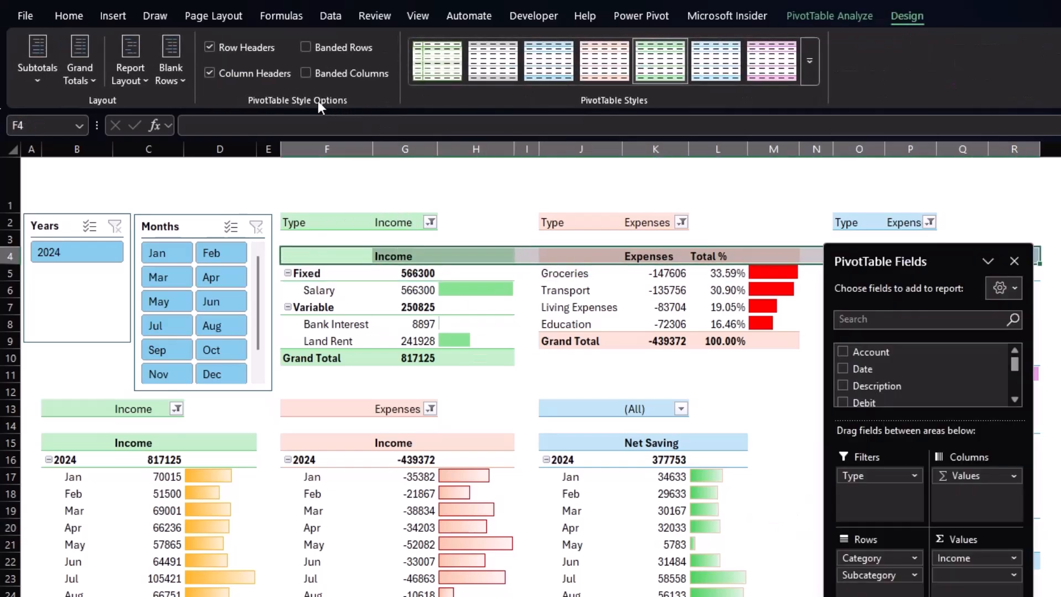
click(78, 15)
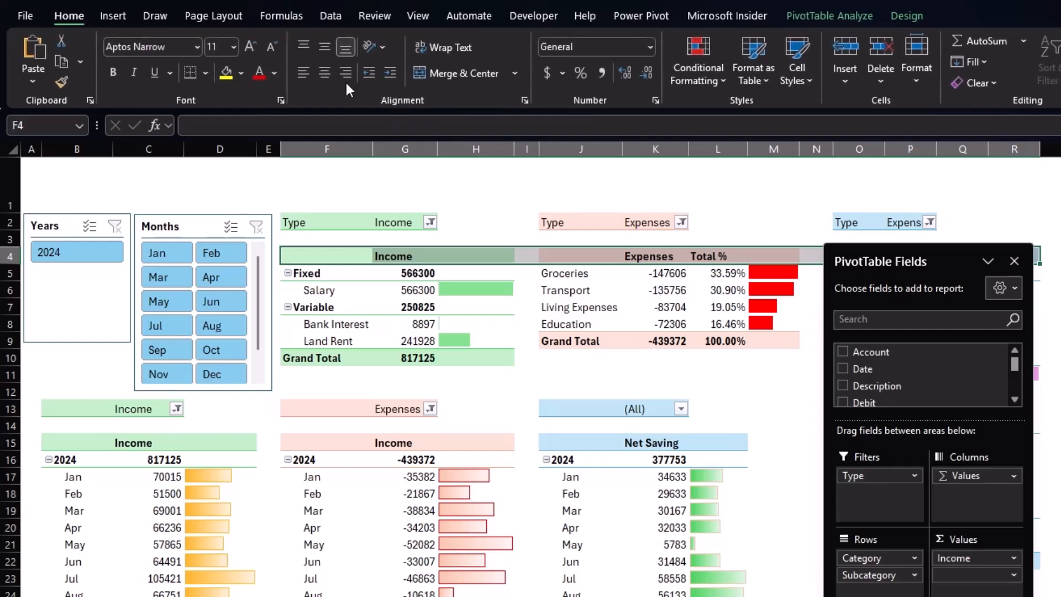
click(325, 72)
drag(134, 444, 731, 443)
click(332, 73)
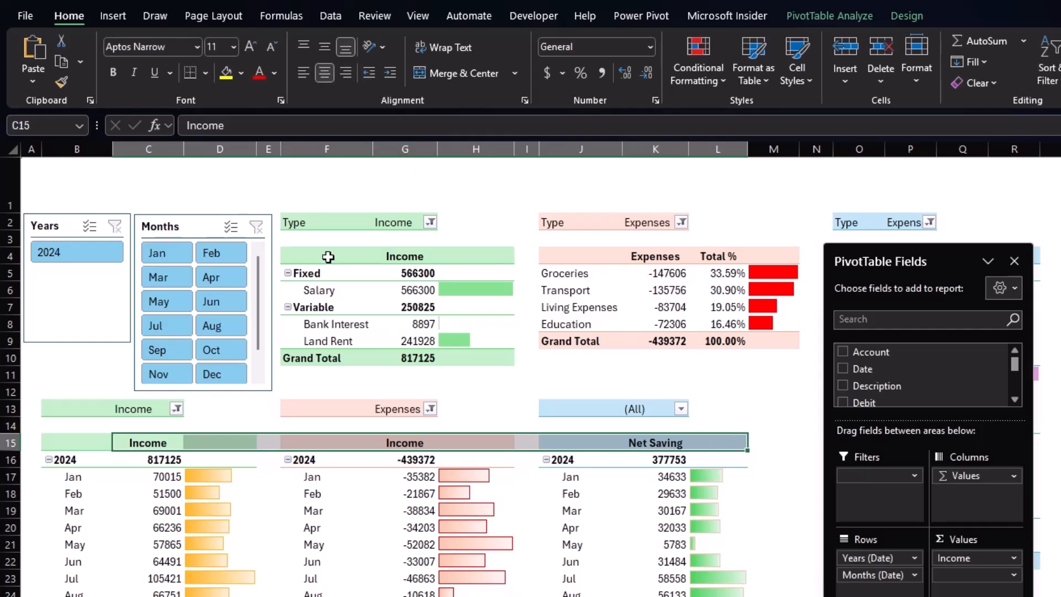
Test the Months slicer by selecting individual months and checking which PivotTables respond.
click(91, 355)
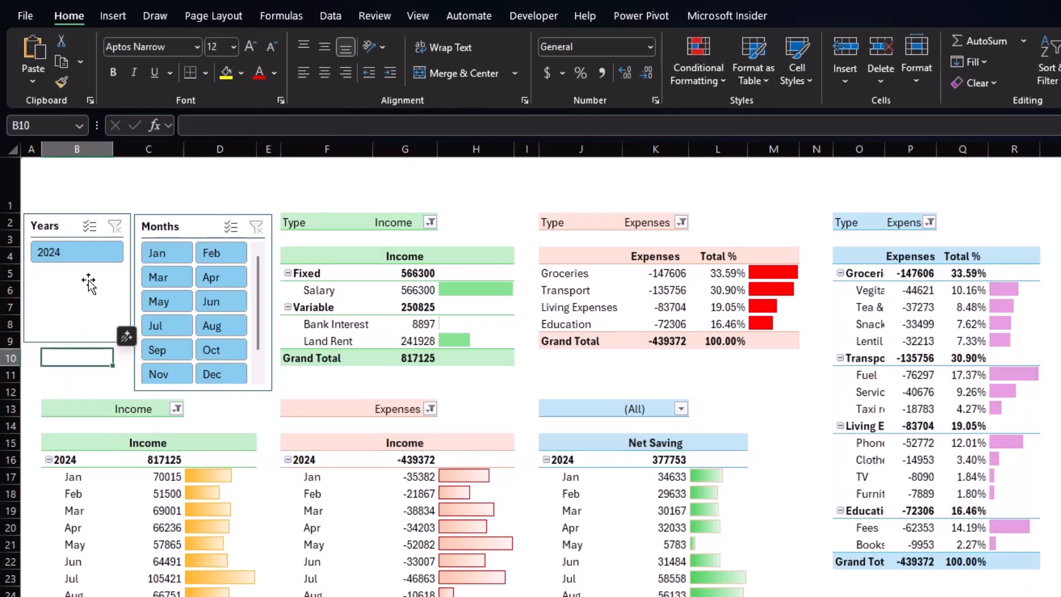
click(182, 255)
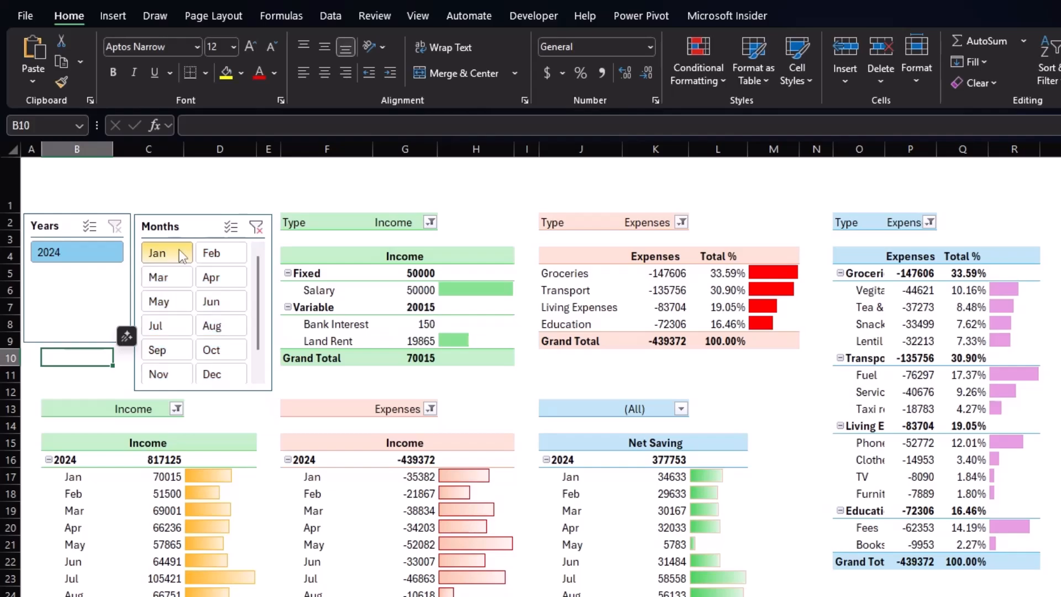
click(169, 303)
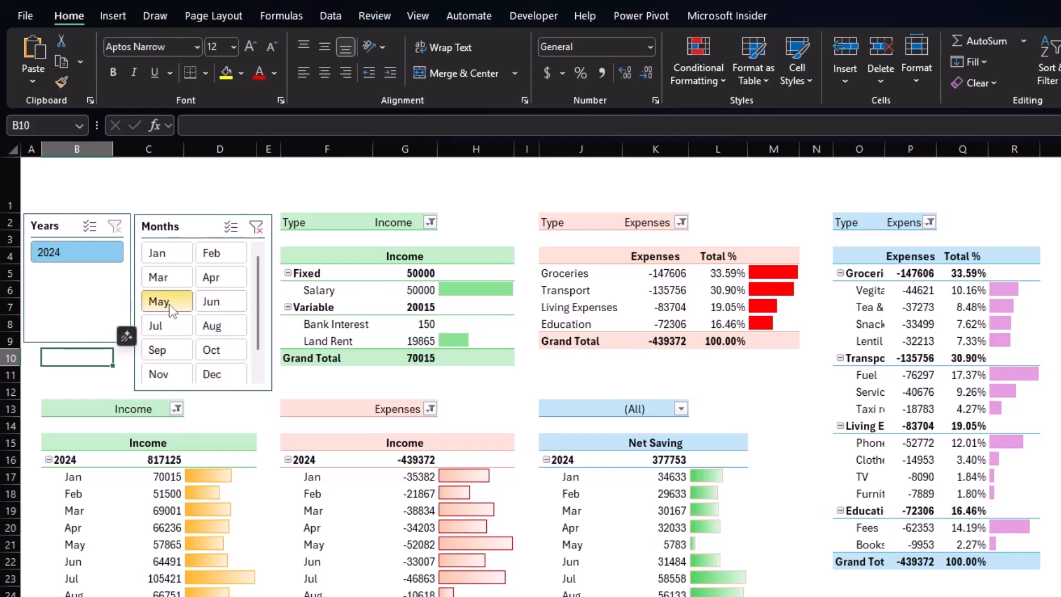
click(231, 309)
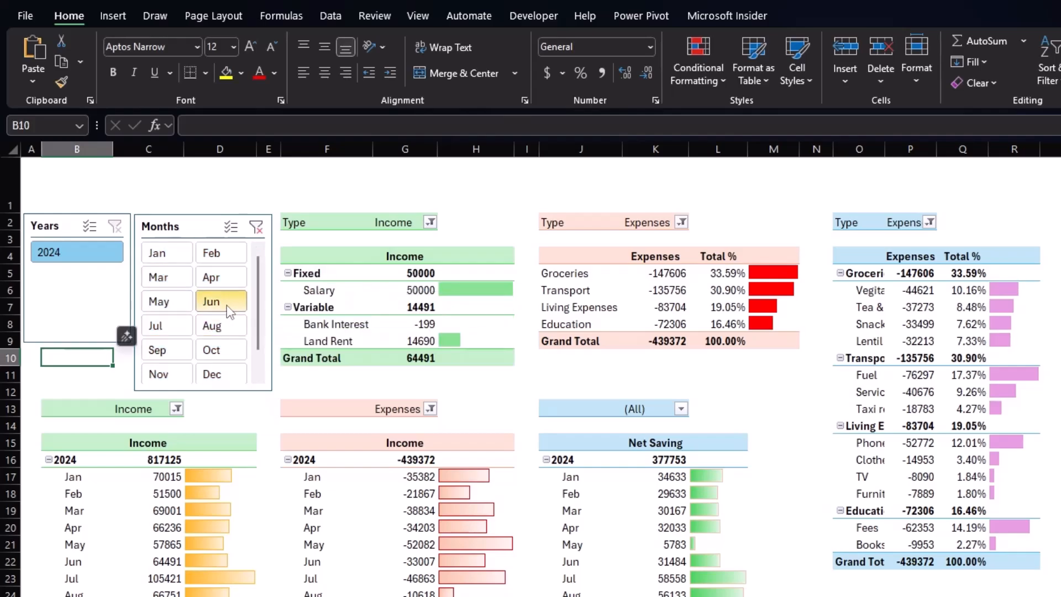
click(220, 331)
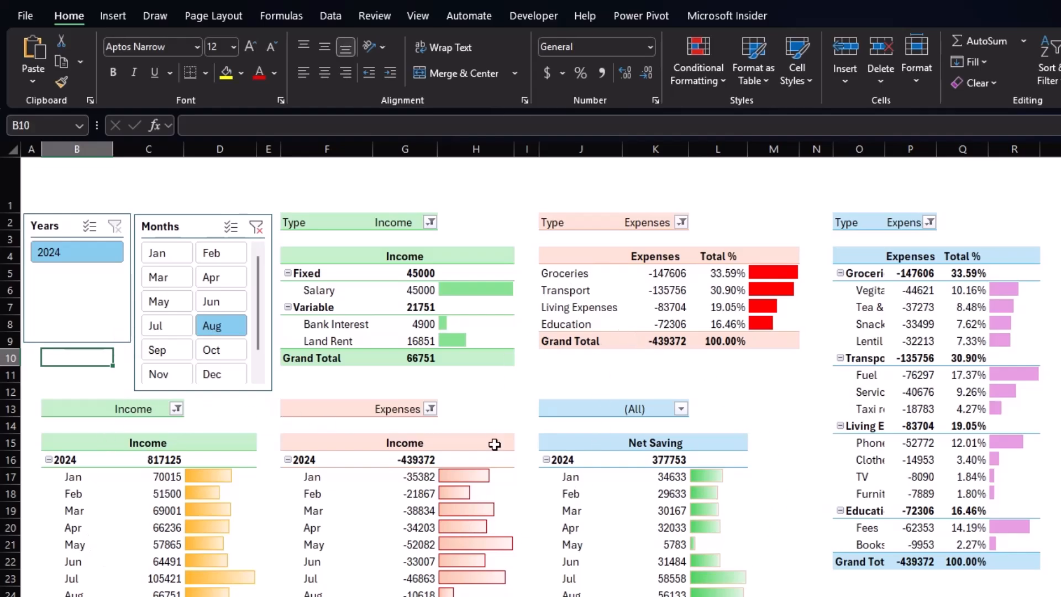
Connect the Months slicer to all six PivotTables on the Dashboard sheet.
click(192, 231)
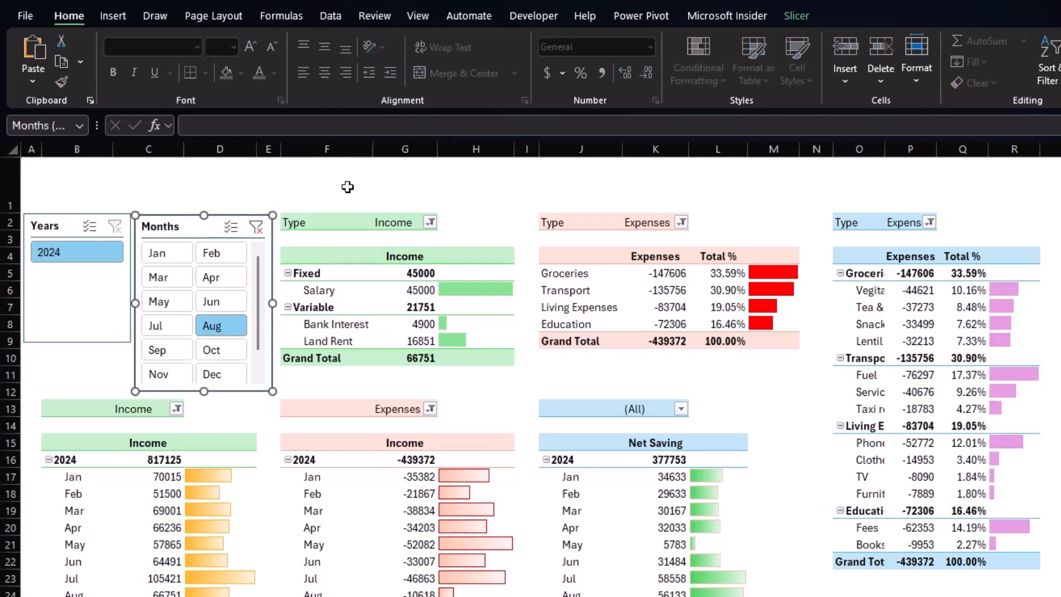
click(796, 15)
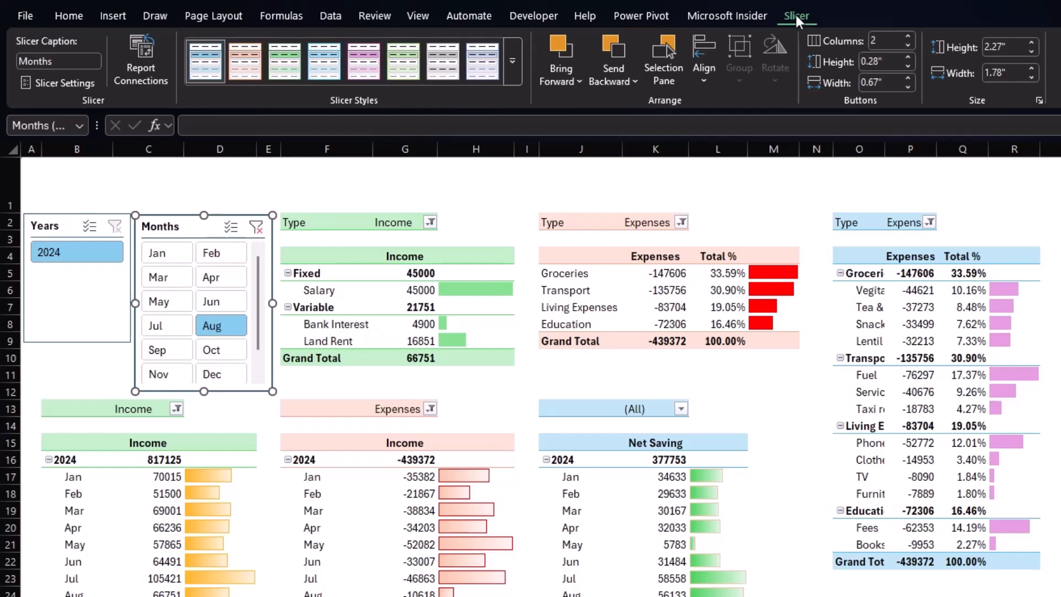
click(131, 67)
drag(522, 367, 566, 274)
drag(550, 374, 570, 499)
click(417, 314)
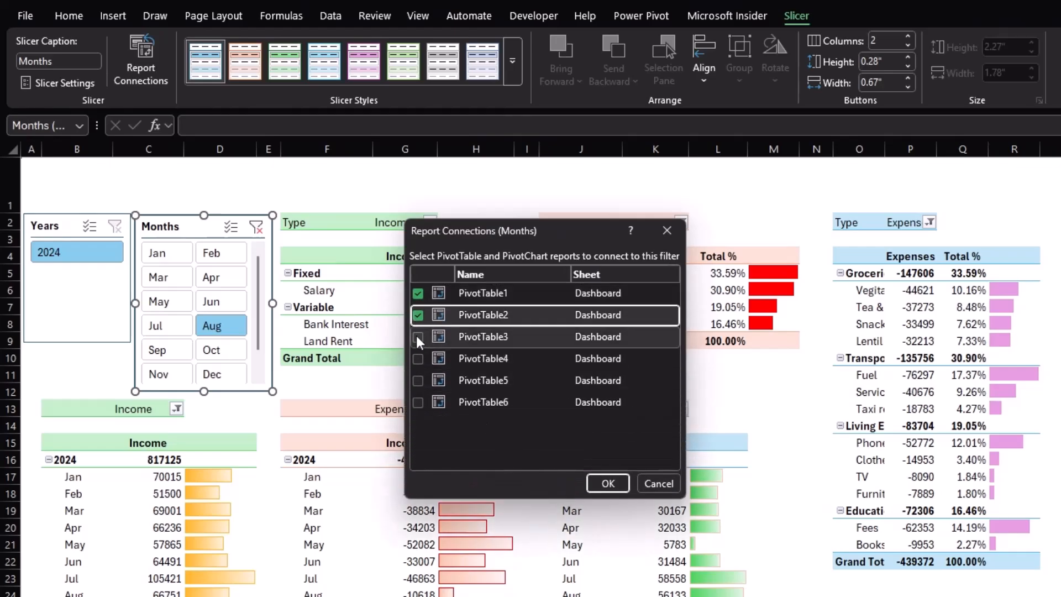
click(417, 338)
click(418, 359)
click(418, 380)
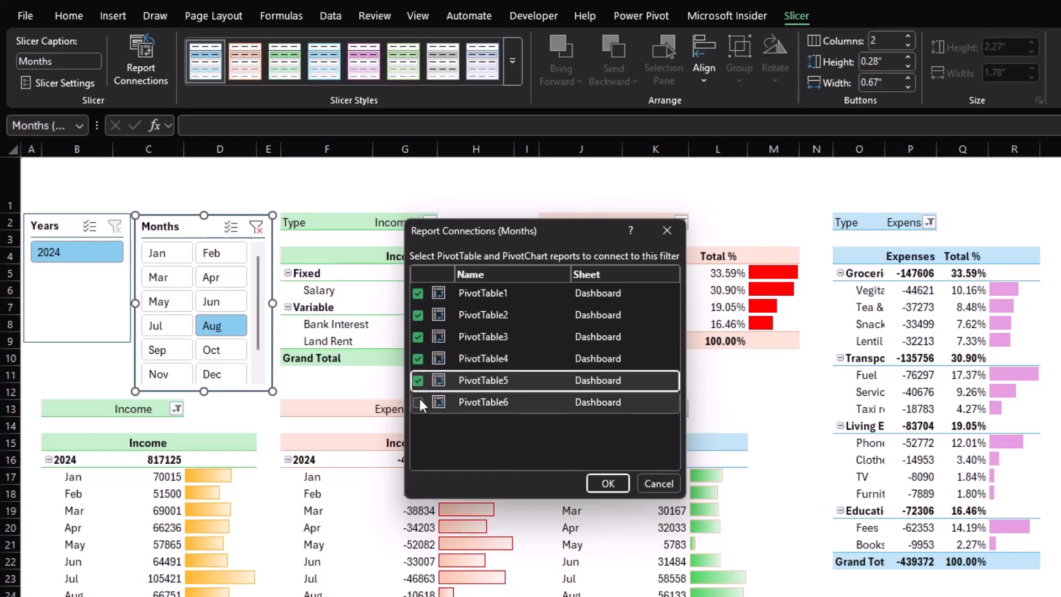
click(418, 403)
click(608, 483)
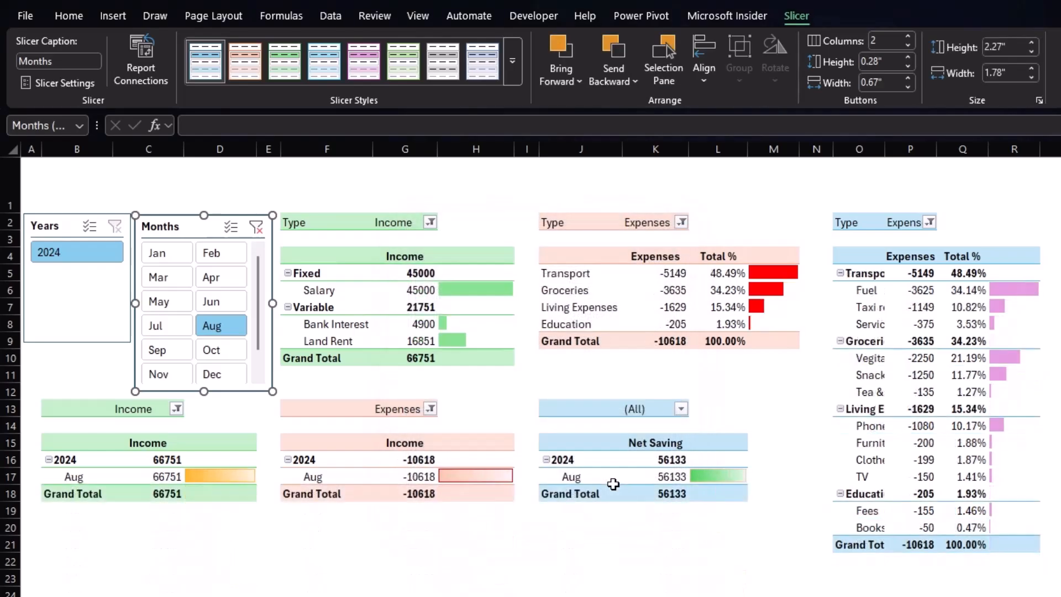
Connect the Years slicer to all six PivotTables on the Dashboard sheet.
click(44, 286)
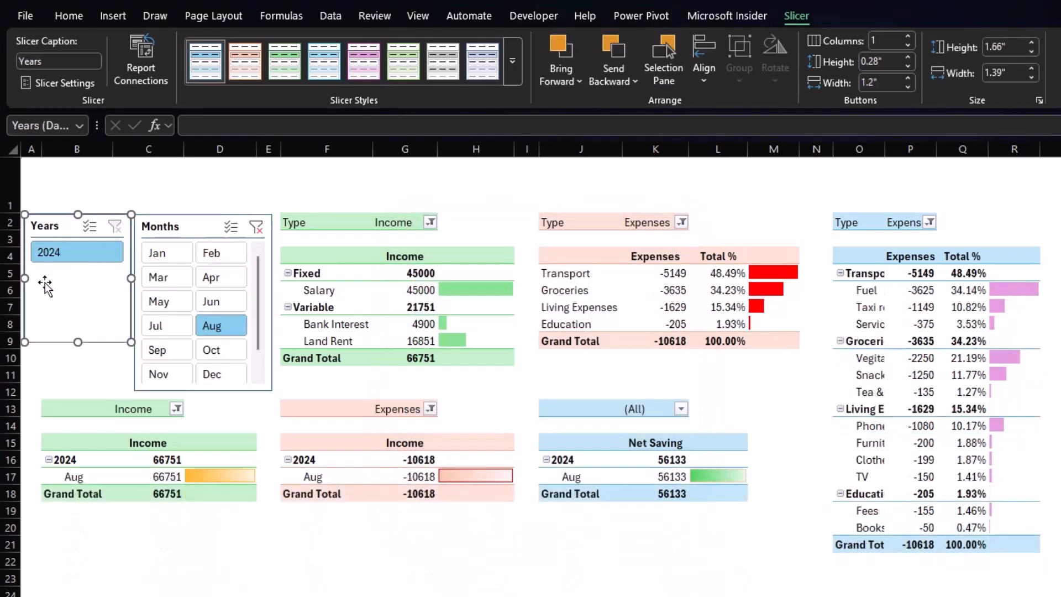
click(142, 61)
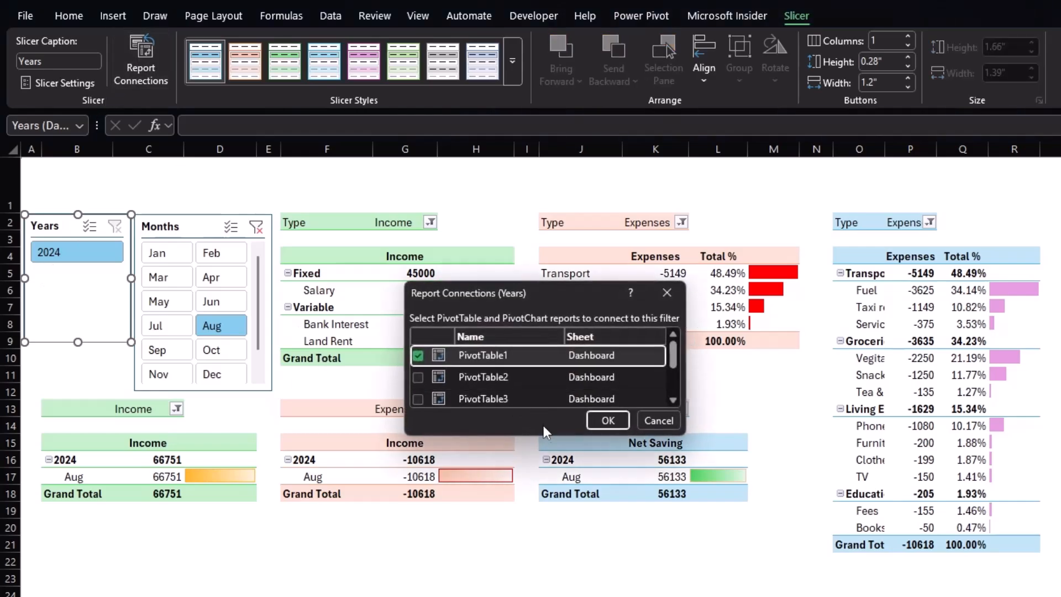
drag(541, 436, 539, 559)
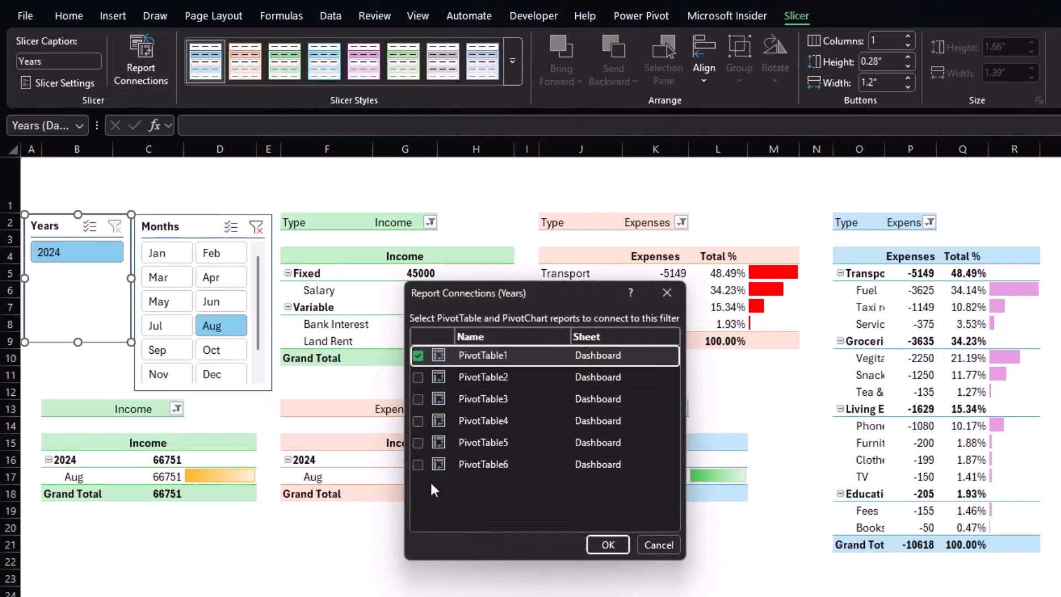
click(418, 464)
click(417, 442)
click(418, 421)
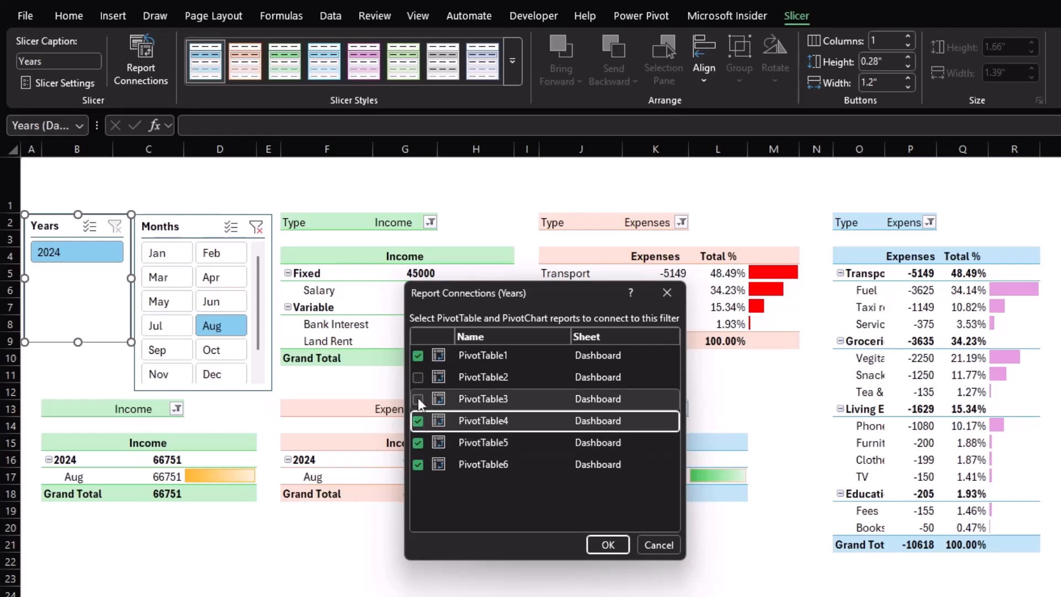
click(418, 399)
click(418, 377)
click(608, 543)
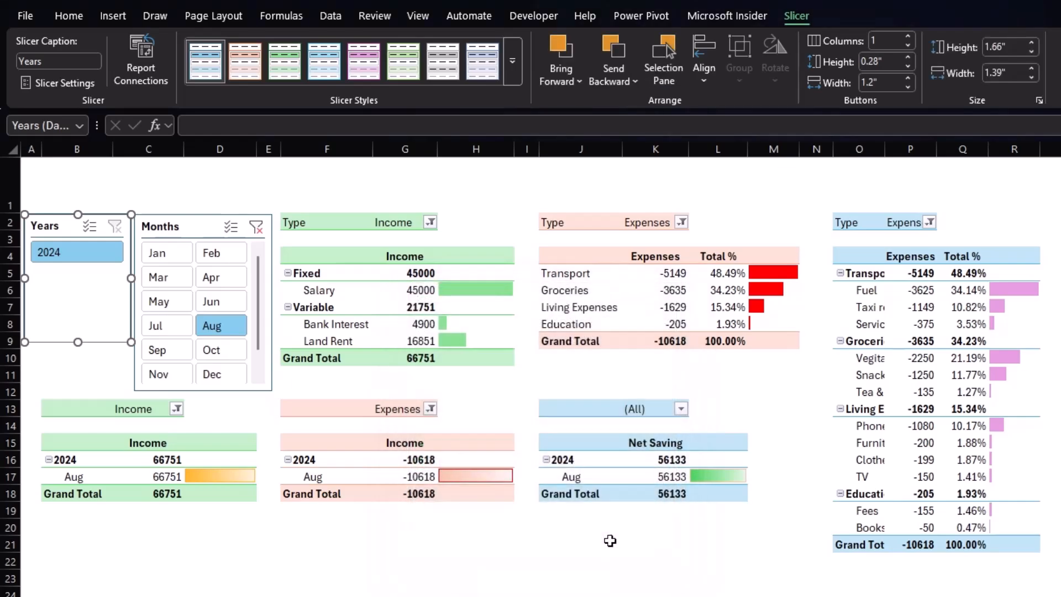
Filter the dashboard with the Months slicer, ending with January, February and March selected.
click(177, 259)
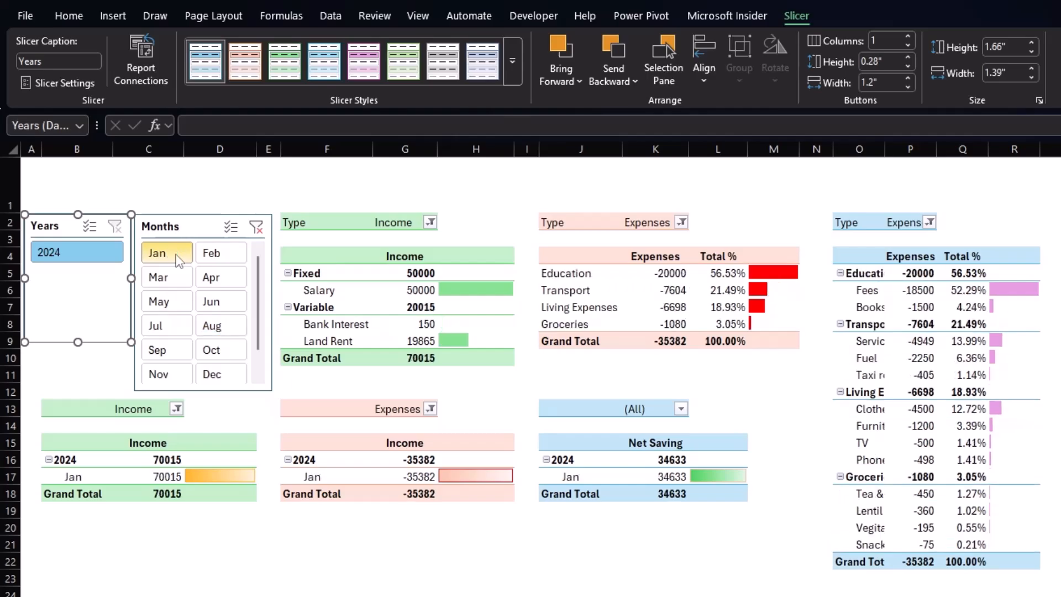
click(220, 255)
click(224, 299)
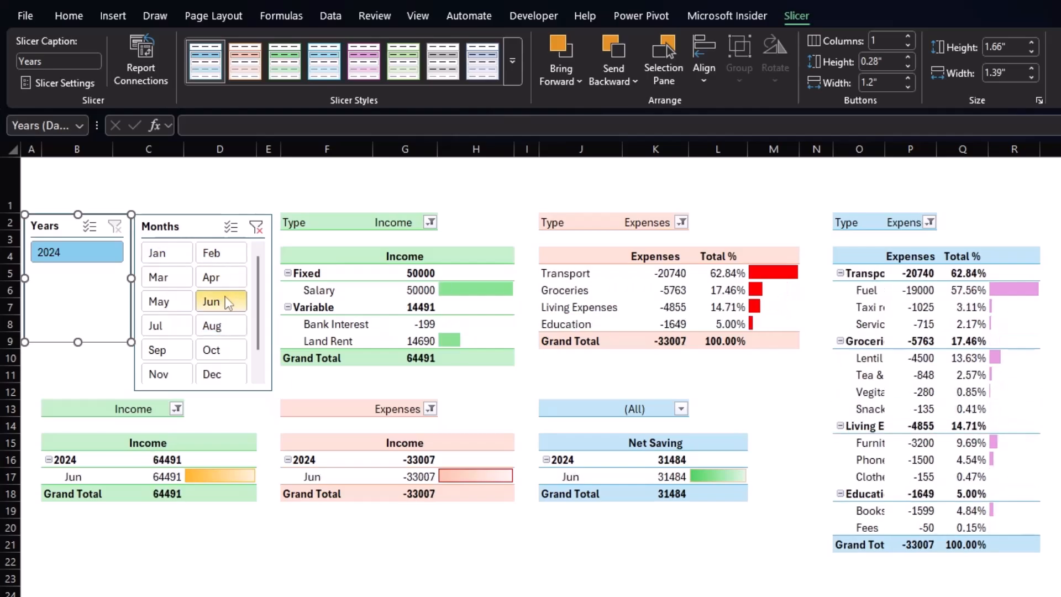
click(160, 256)
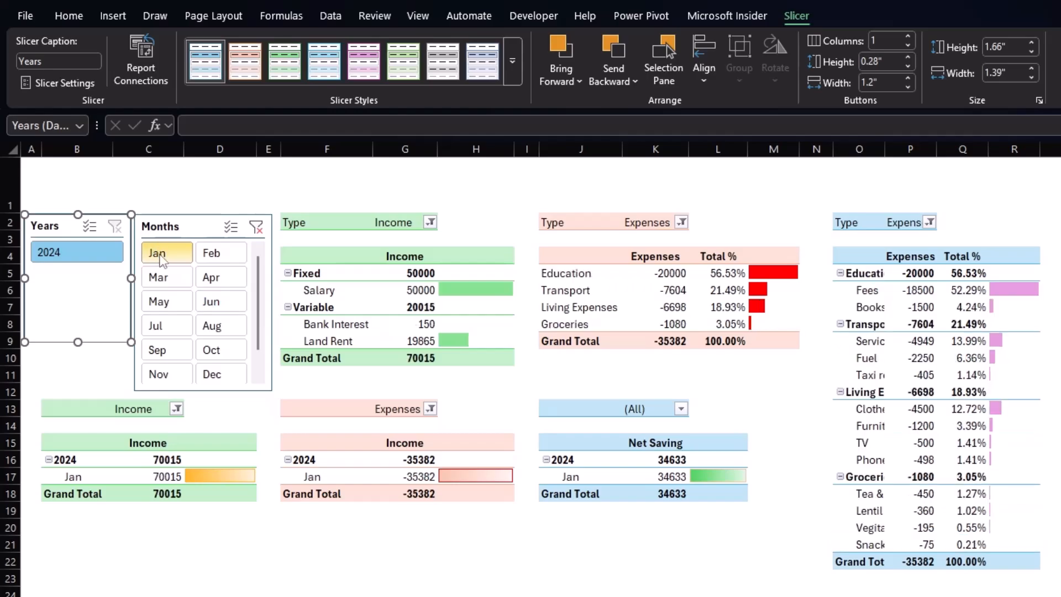
ctrl+click(166, 279)
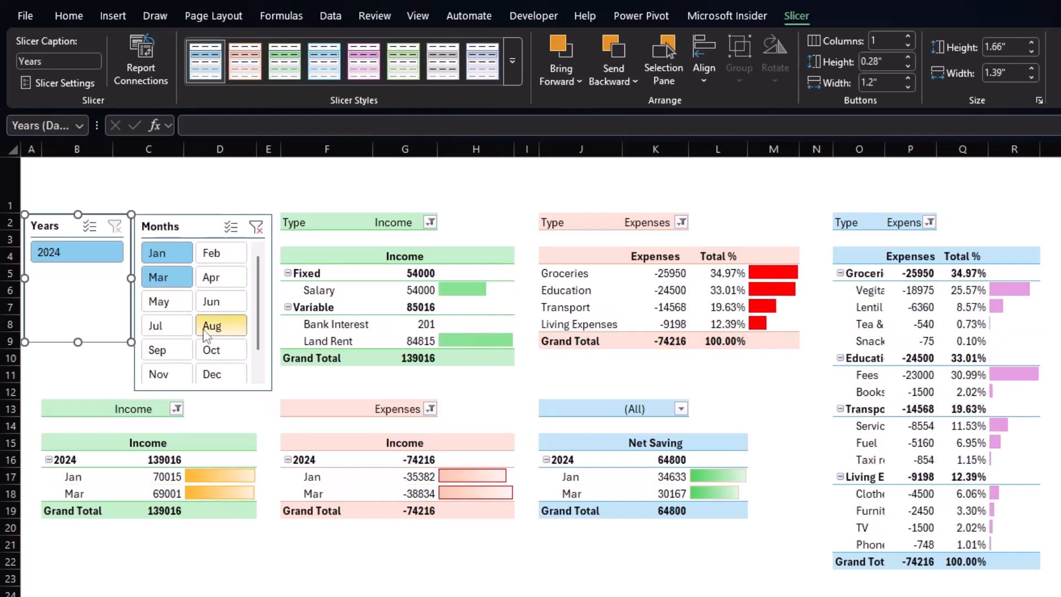
ctrl+click(214, 255)
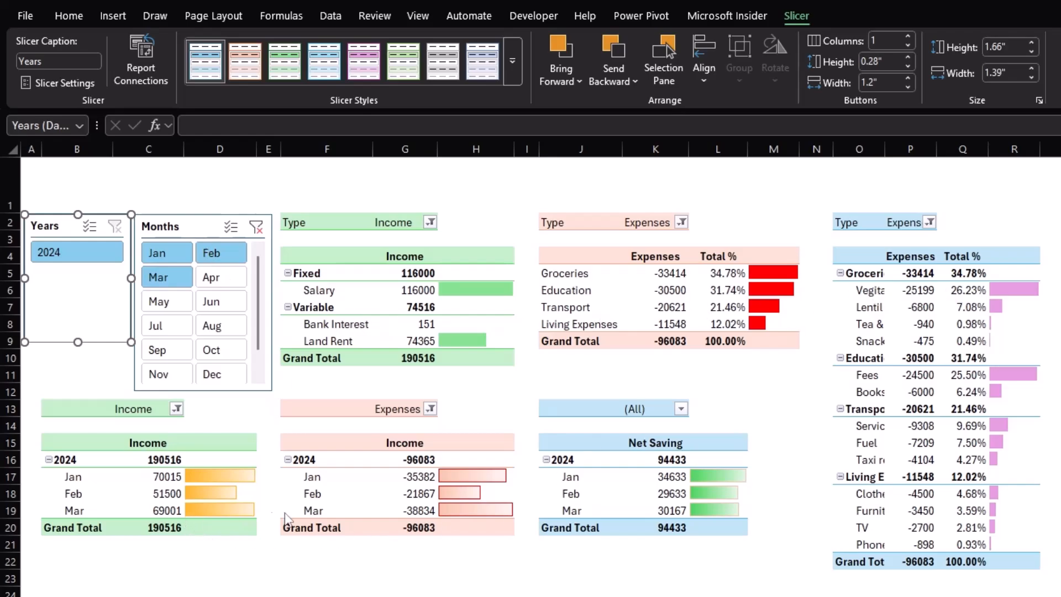
Check the names of the income, expenses and expense-subcategory PivotTables.
click(371, 292)
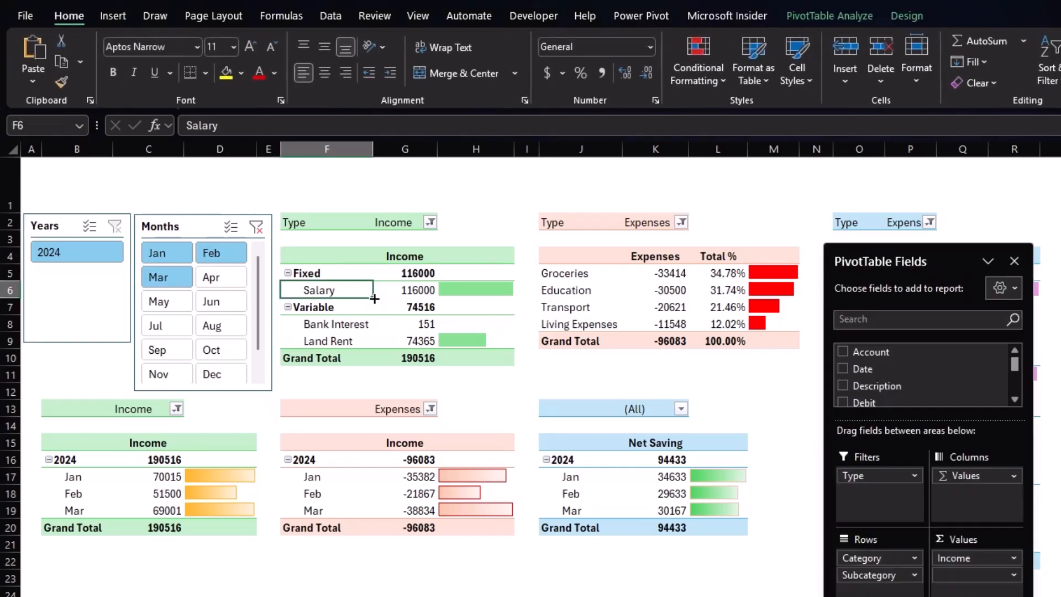
click(826, 16)
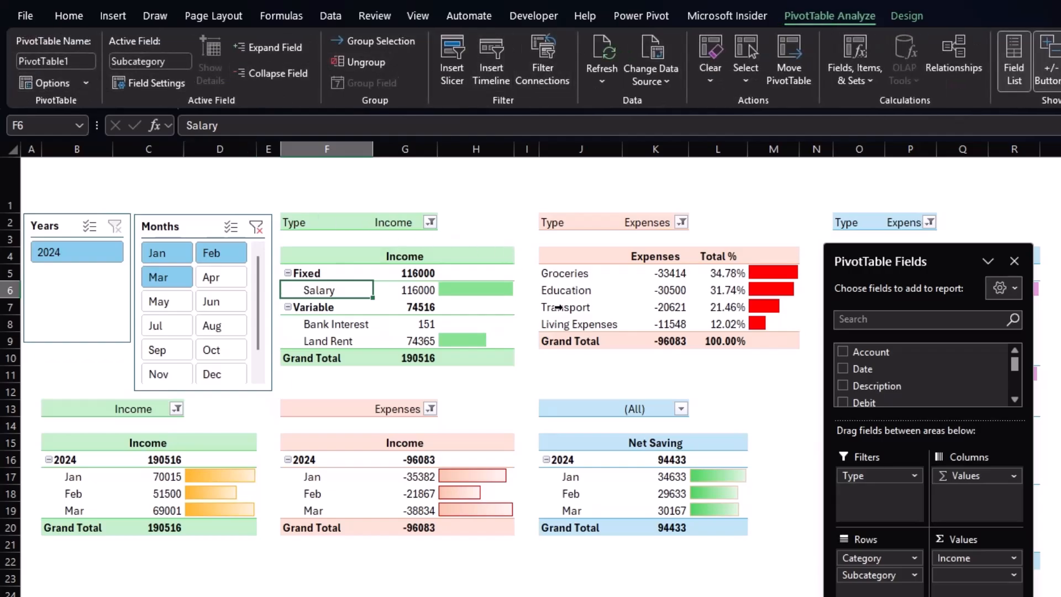
click(568, 309)
drag(912, 267, 934, 329)
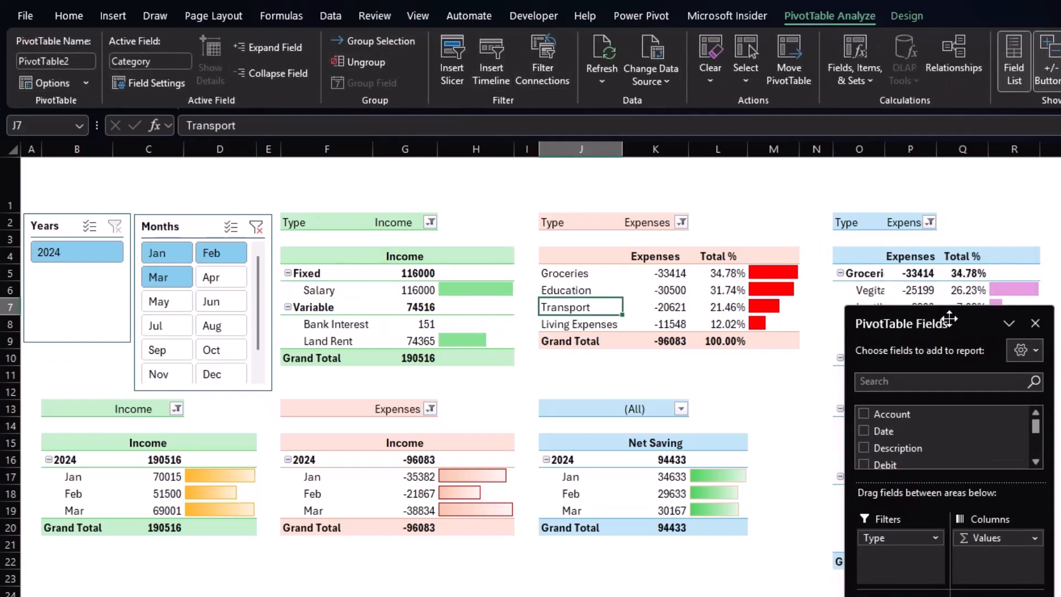
click(902, 276)
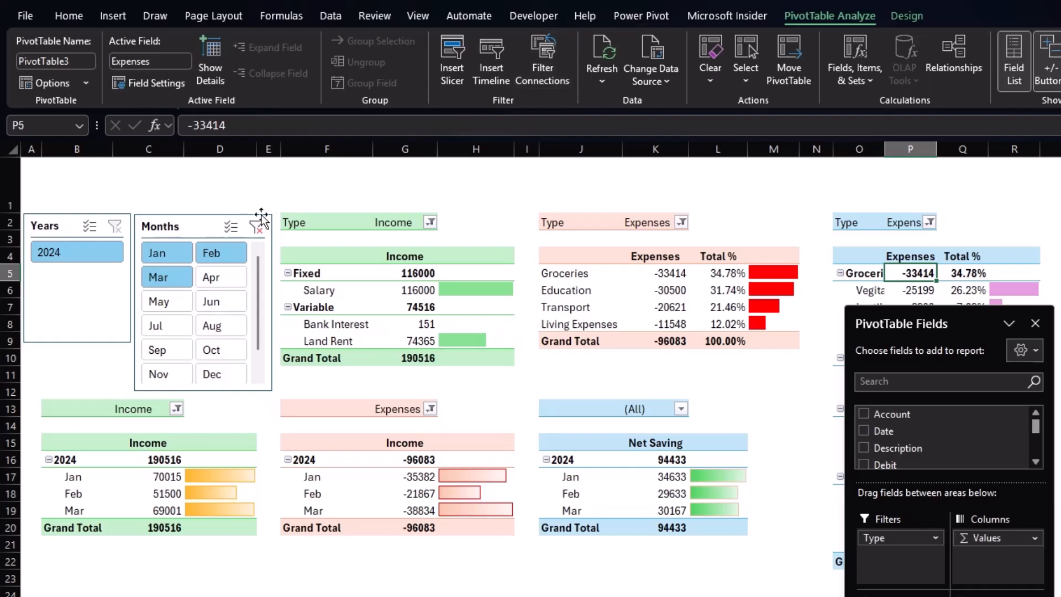
Disconnect the Months slicer from the monthly summary PivotTables.
click(188, 233)
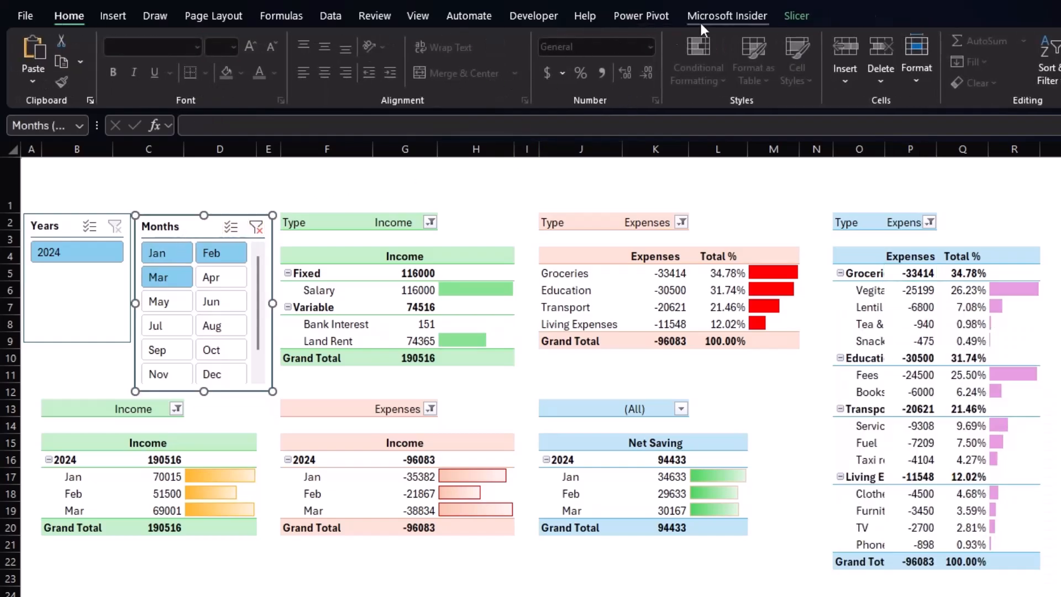
click(799, 12)
click(145, 67)
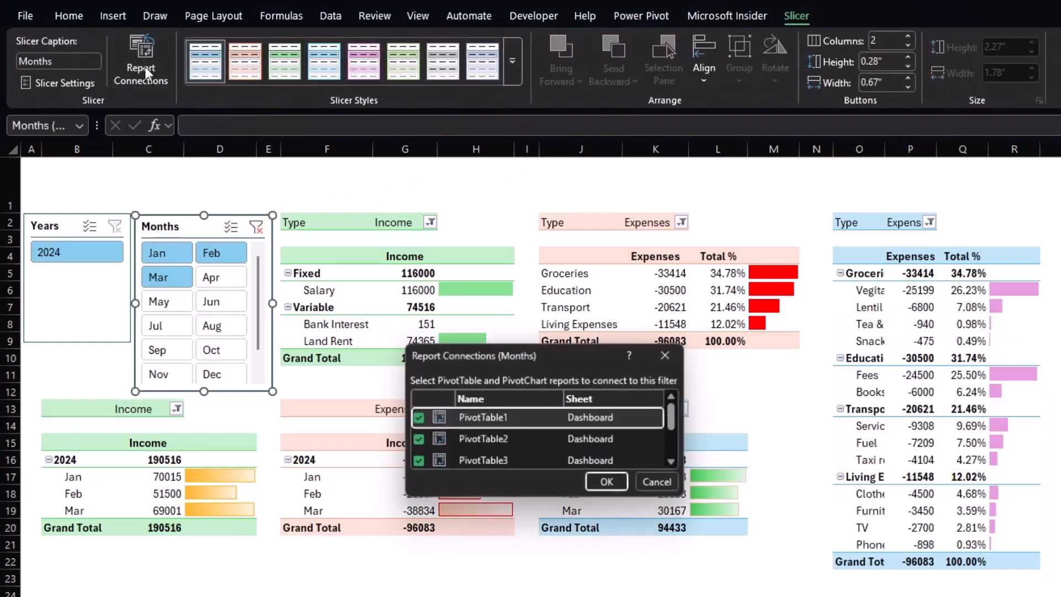
drag(575, 347, 575, 218)
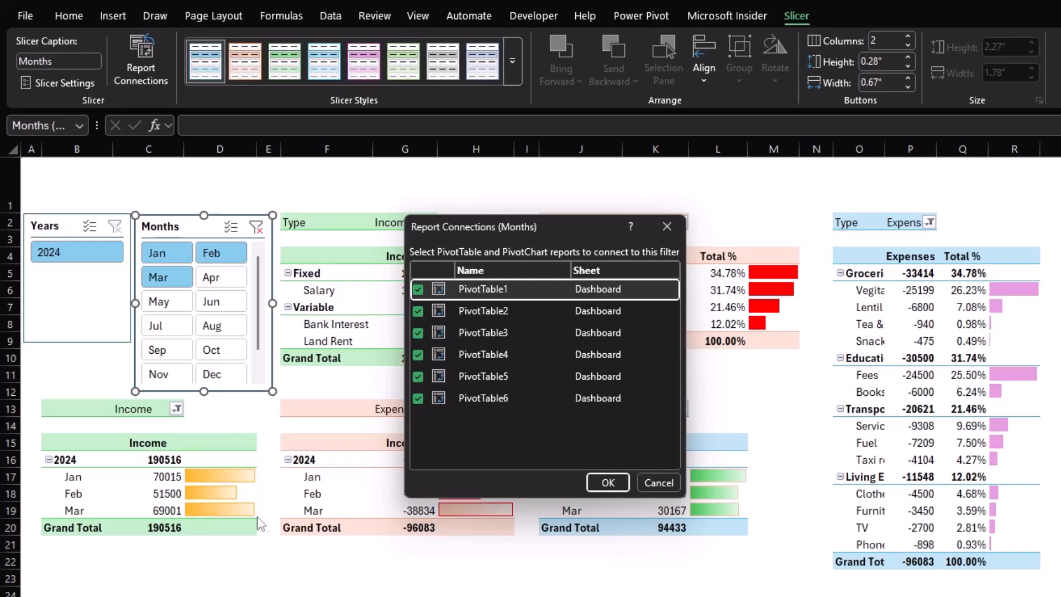
click(418, 398)
click(417, 377)
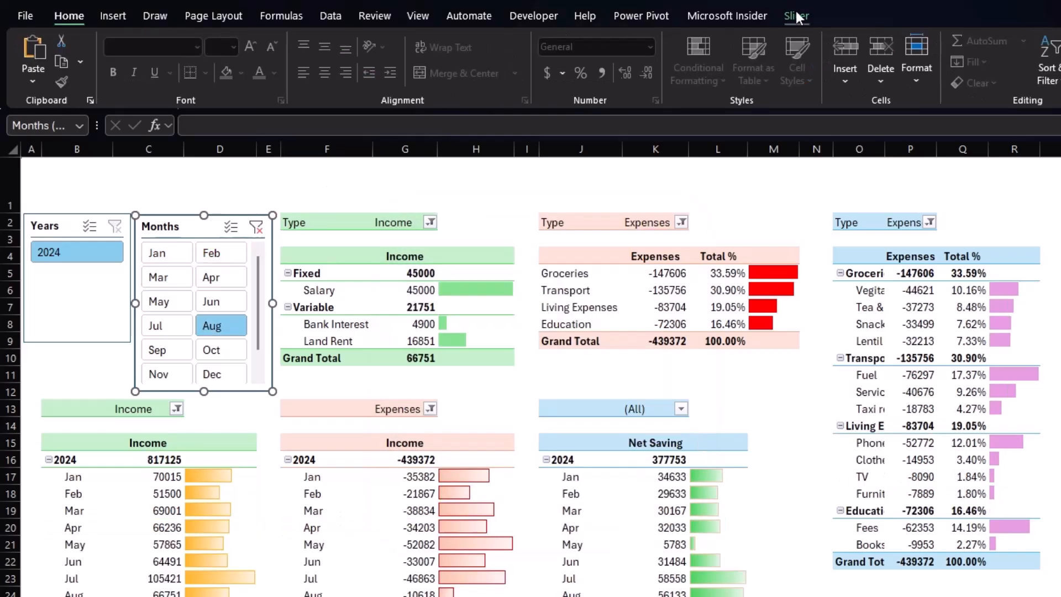
Connect the Months slicer to PivotTable2 and PivotTable3 in addition to PivotTable1.
click(796, 14)
click(149, 65)
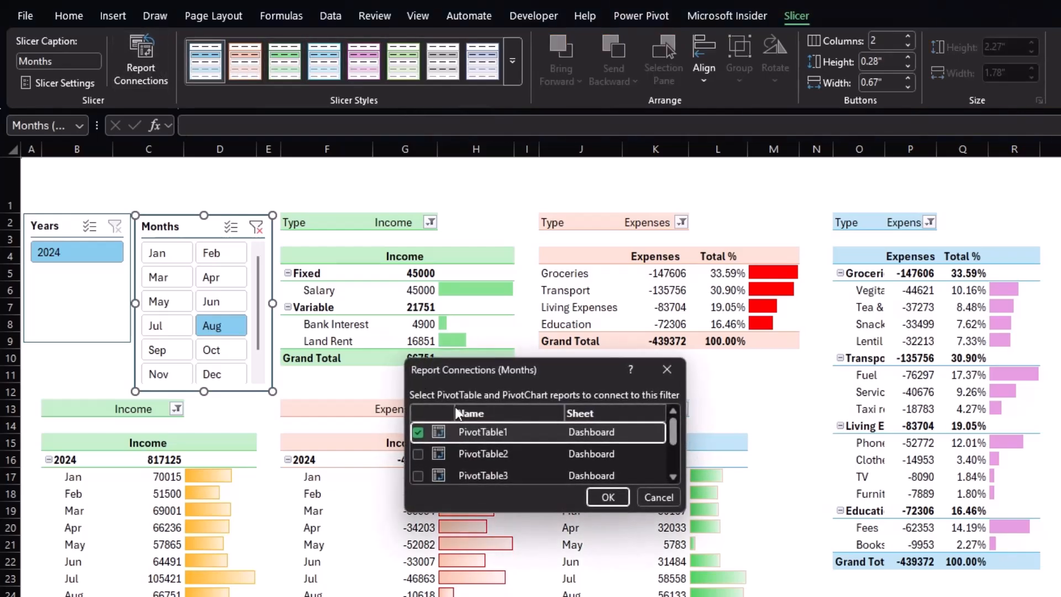
drag(530, 509, 529, 596)
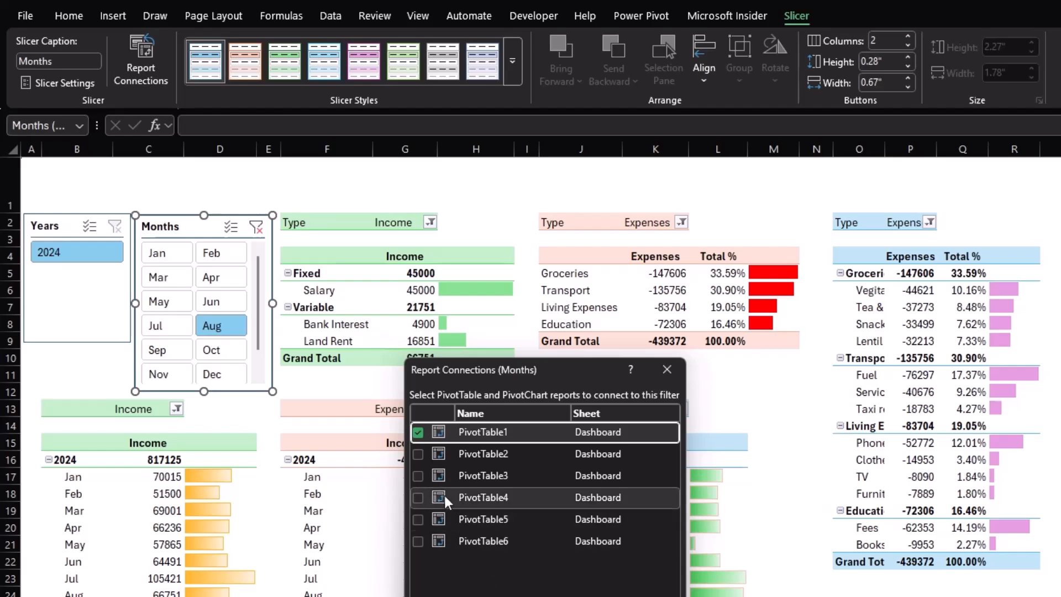
click(415, 452)
click(416, 476)
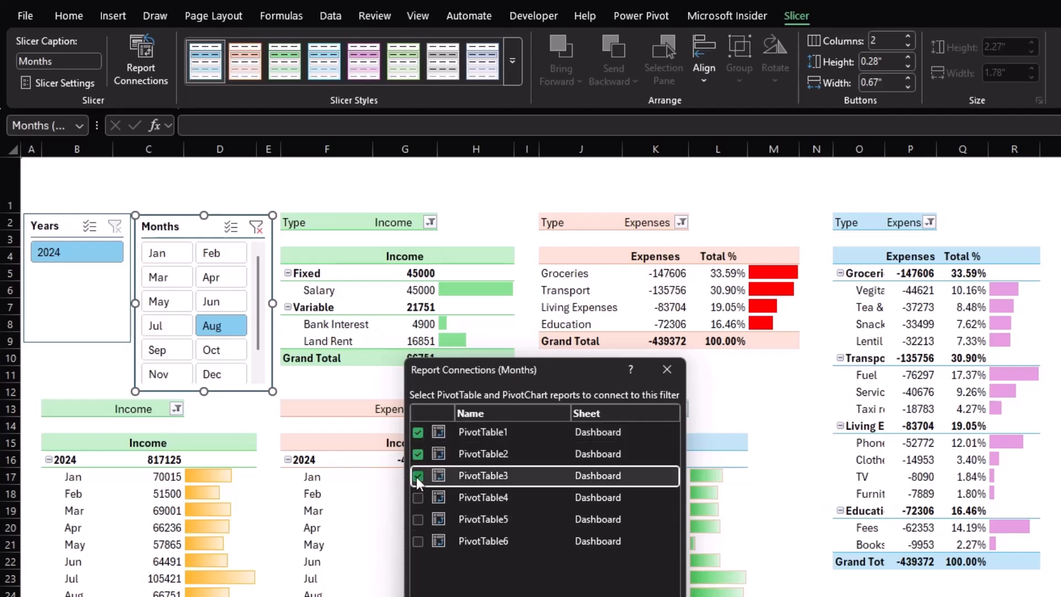
click(594, 596)
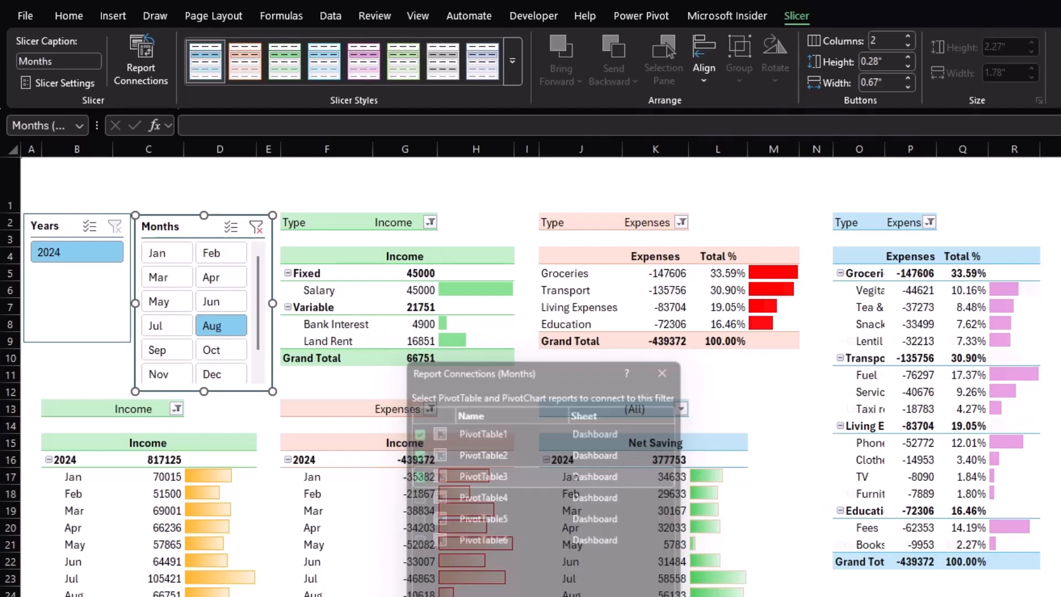
click(565, 379)
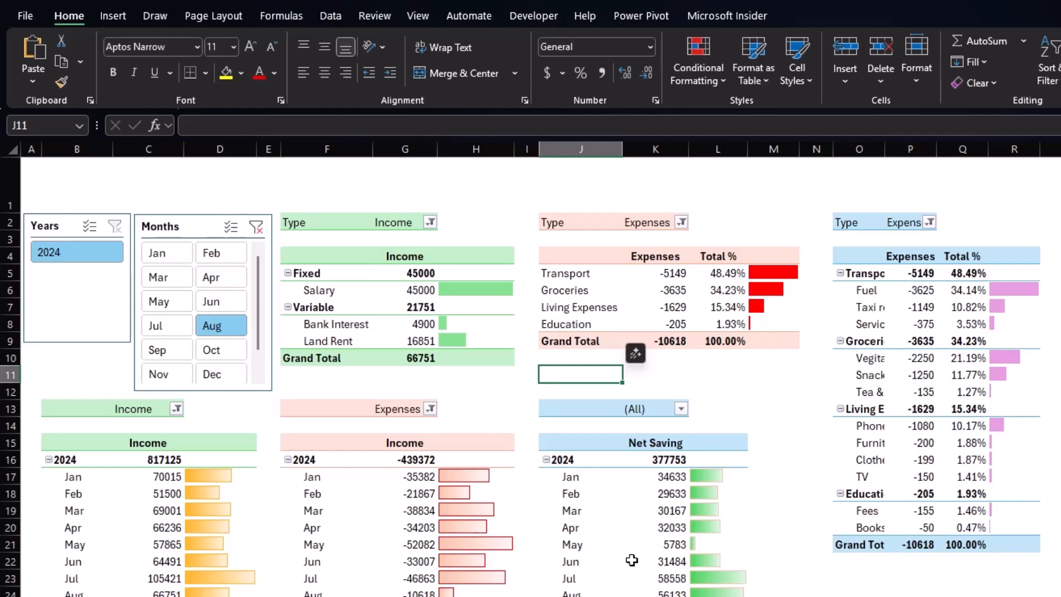
Filter the dashboard with the Months slicer, trying several months and ending with June selected.
click(165, 254)
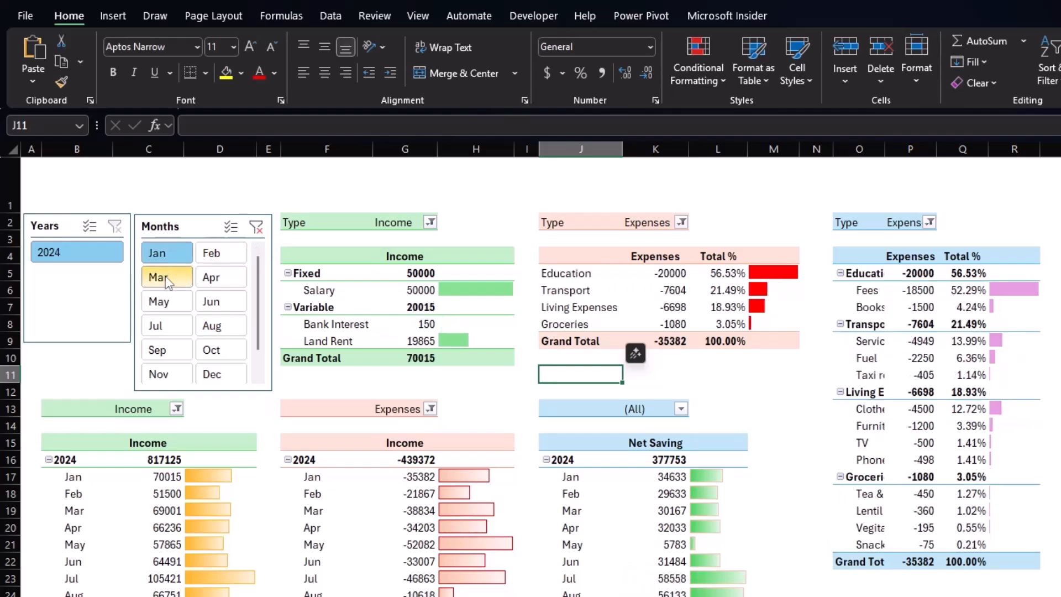
click(166, 278)
click(215, 278)
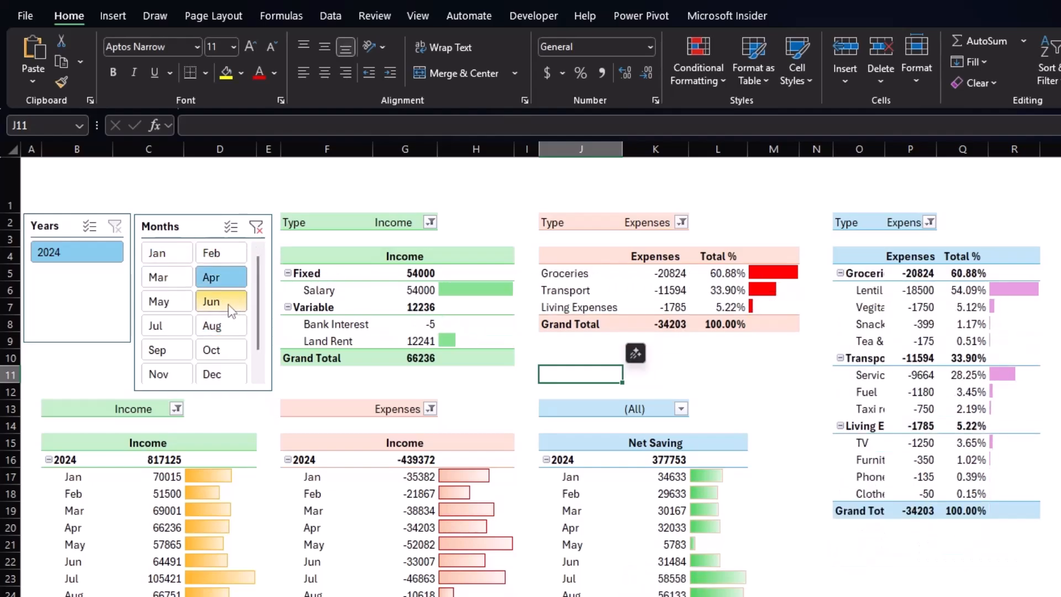
click(229, 307)
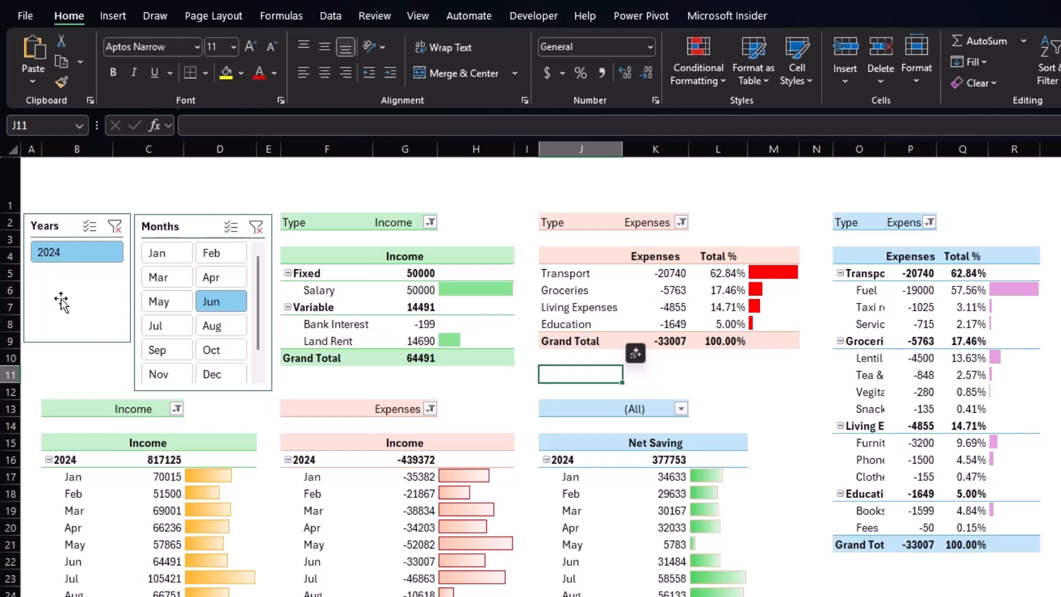
Stretch the Years slicer down so its height matches the Months slicer.
click(89, 316)
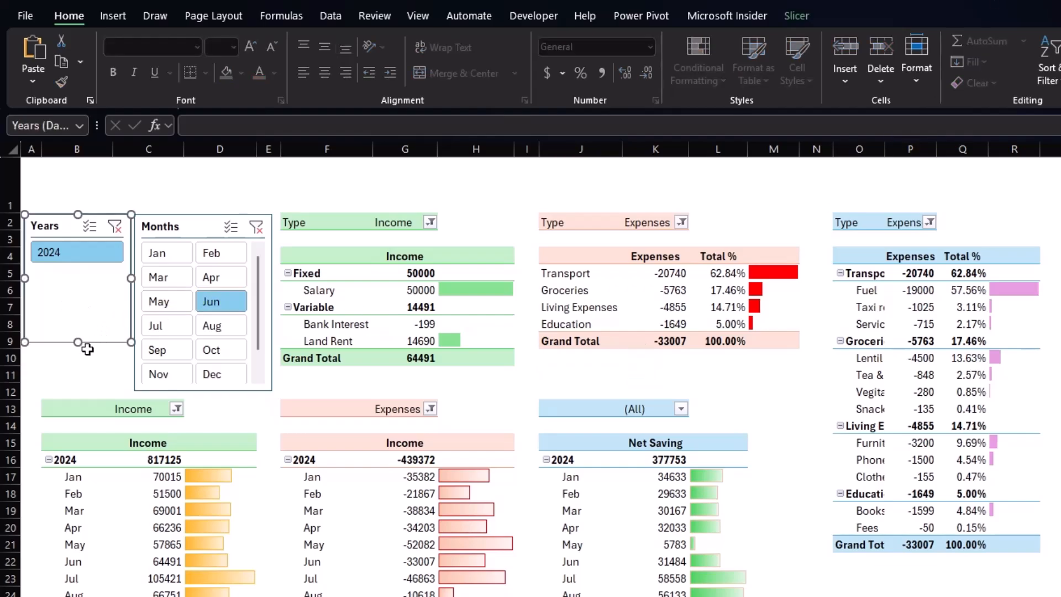
drag(79, 344, 92, 392)
click(215, 182)
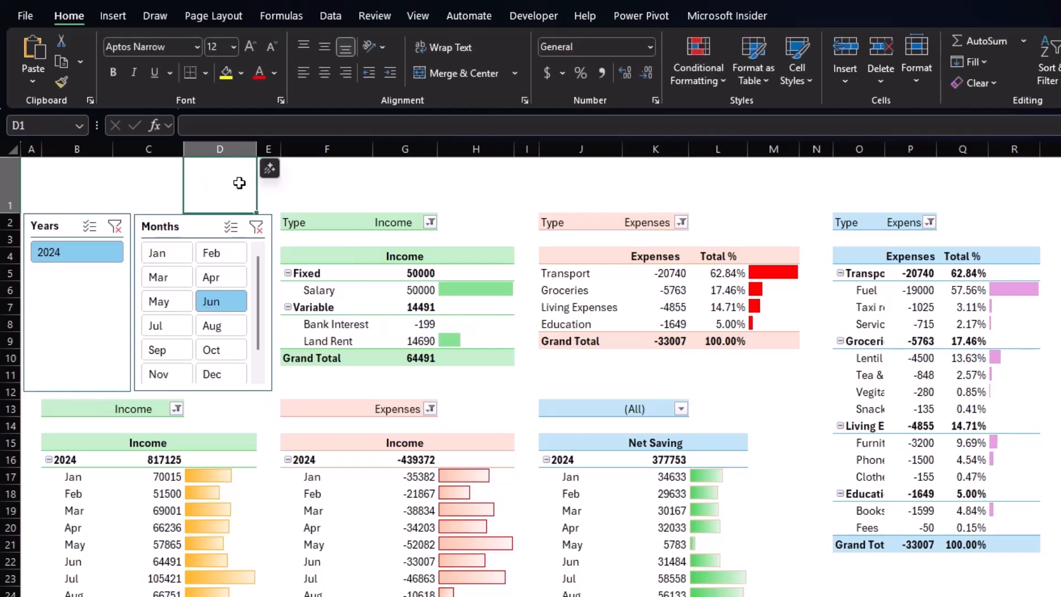
Fill row 1 across the dashboard with a light purple background colour.
click(378, 196)
drag(33, 187, 1008, 171)
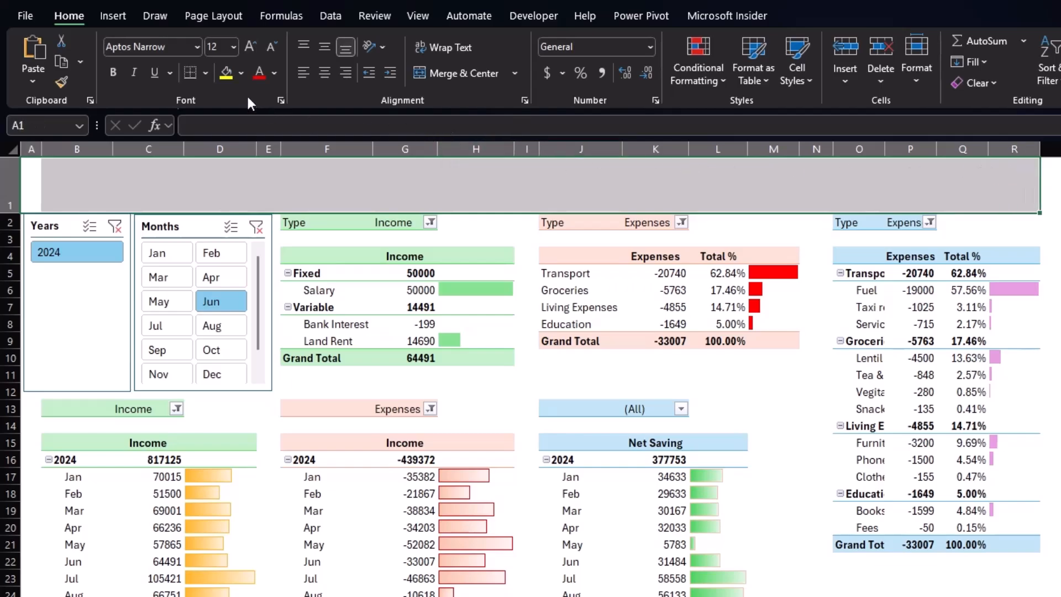
click(240, 74)
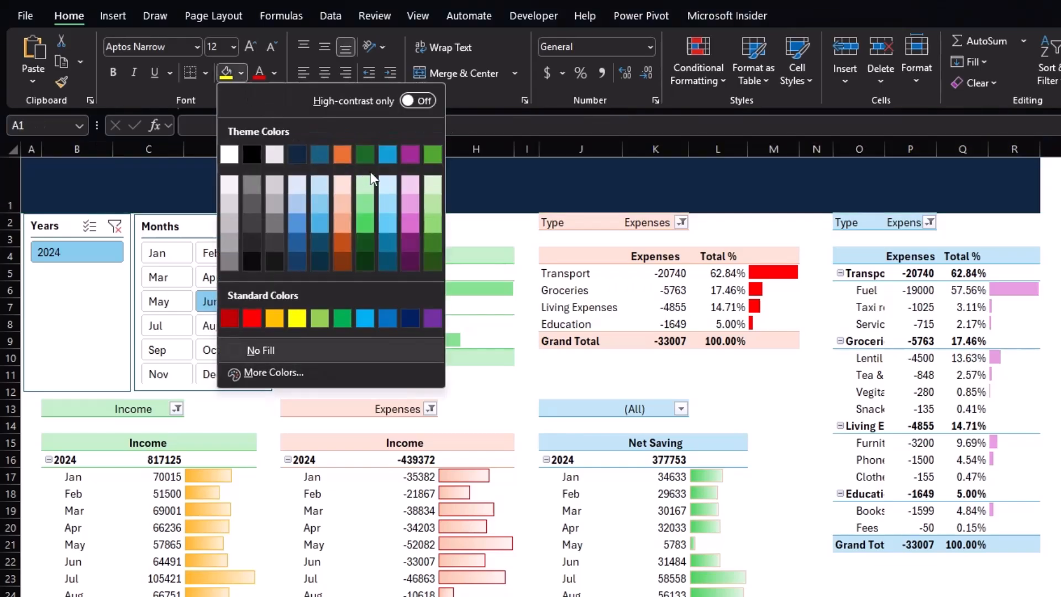
click(409, 185)
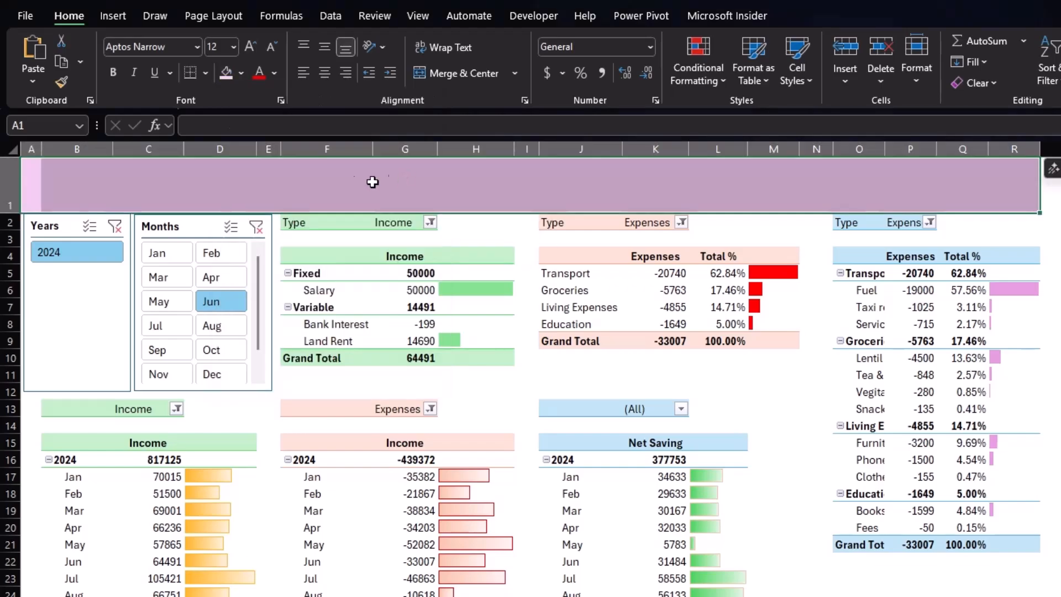
Enter the bold title "Income & Expenses Dashboard" in cell C1.
click(127, 192)
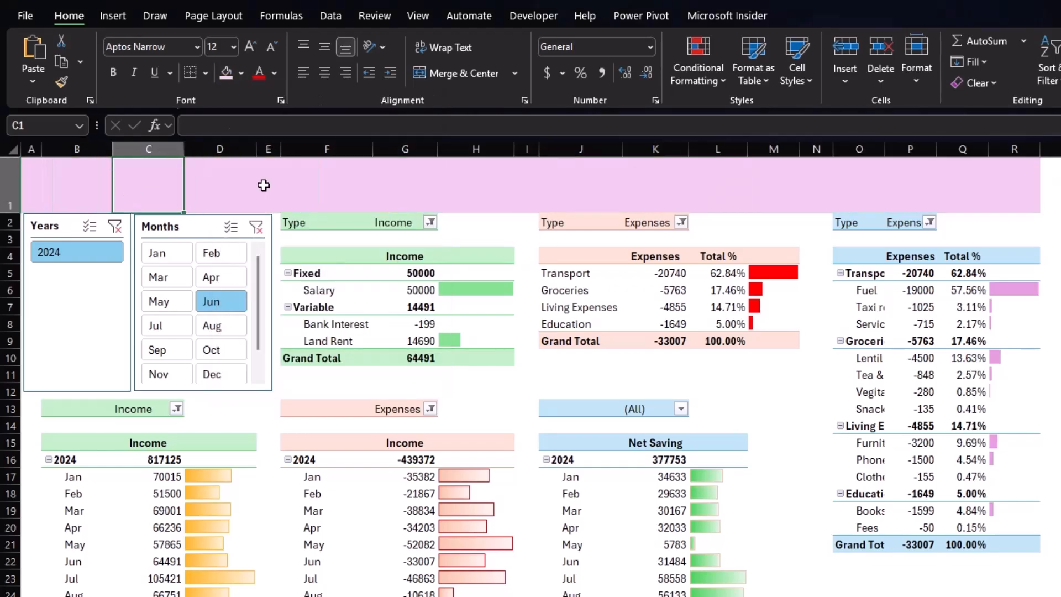
key(F2)
text(Income )
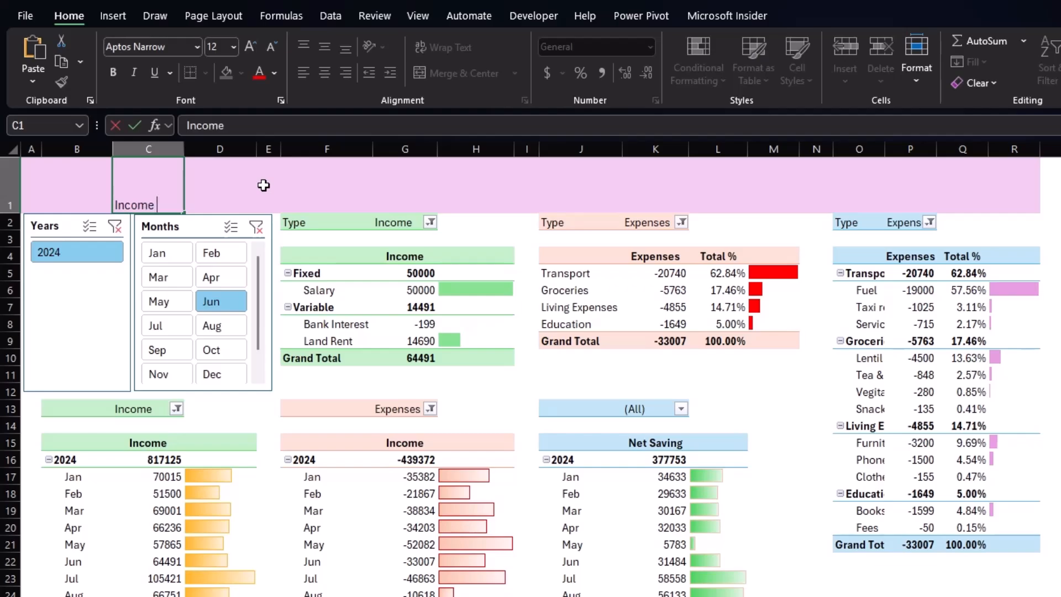
text(& Expenses Dashboard)
key(ctrl+Return)
key(ctrl+b)
Colour the title orange and enlarge its font size.
click(274, 73)
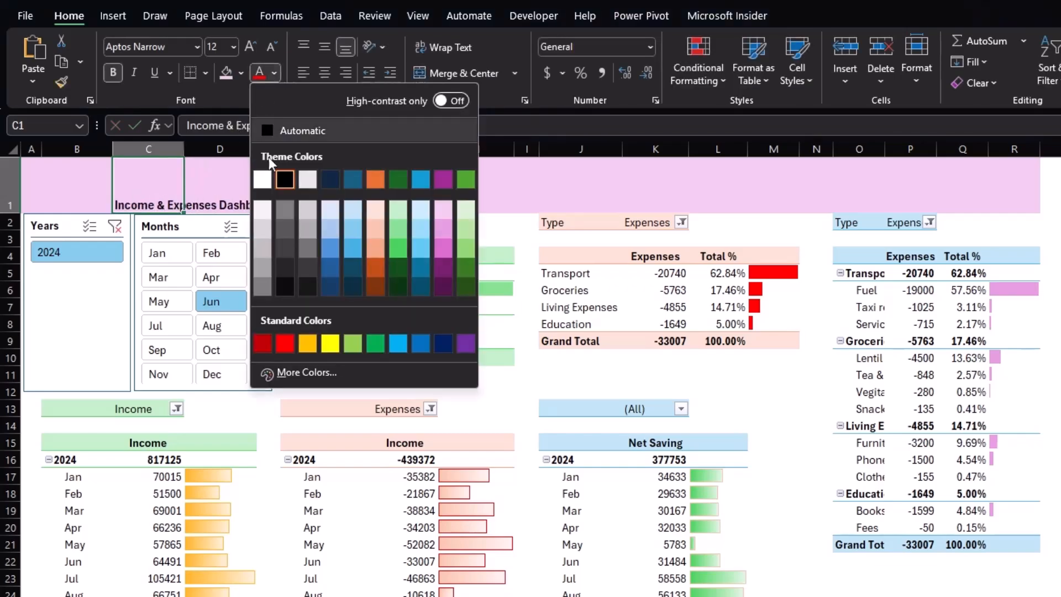
click(371, 263)
click(234, 47)
click(224, 272)
Link J1 and K1 to the income and expenses PivotTables' grand totals with GETPIVOTDATA formulas.
click(556, 192)
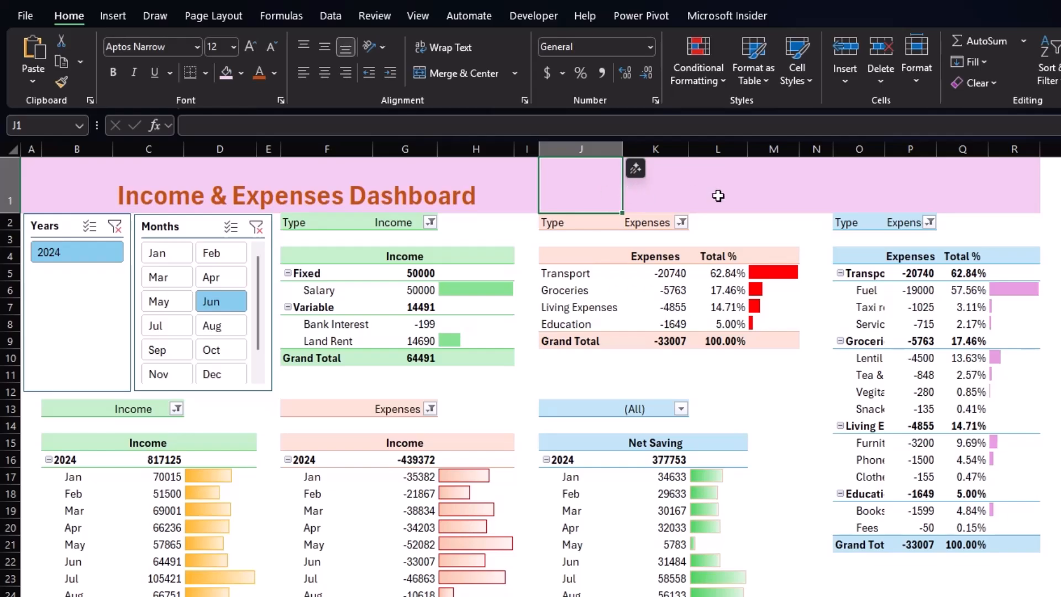
text(=)
click(409, 359)
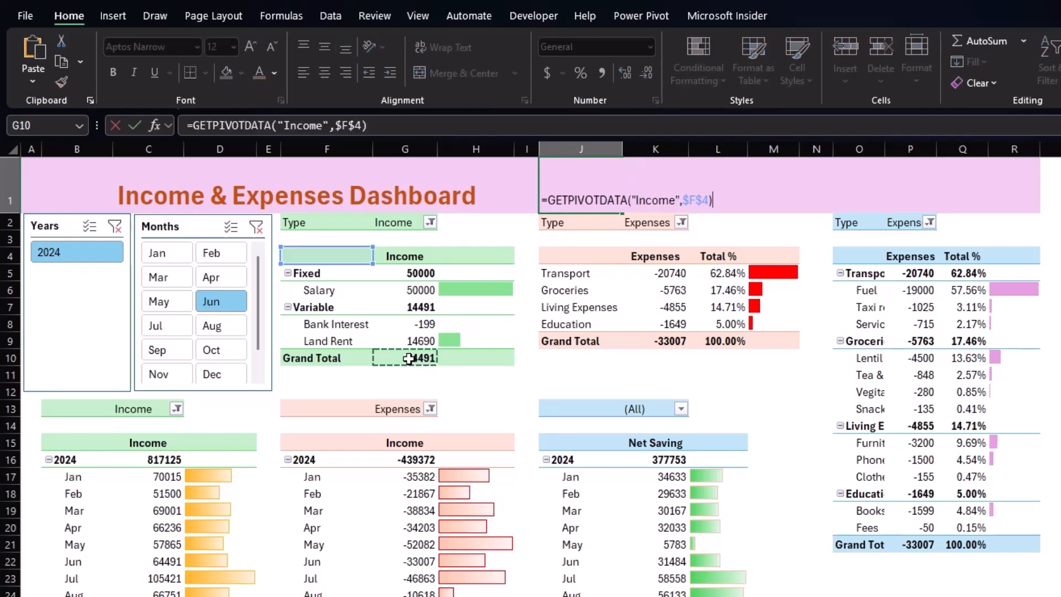
key(Return)
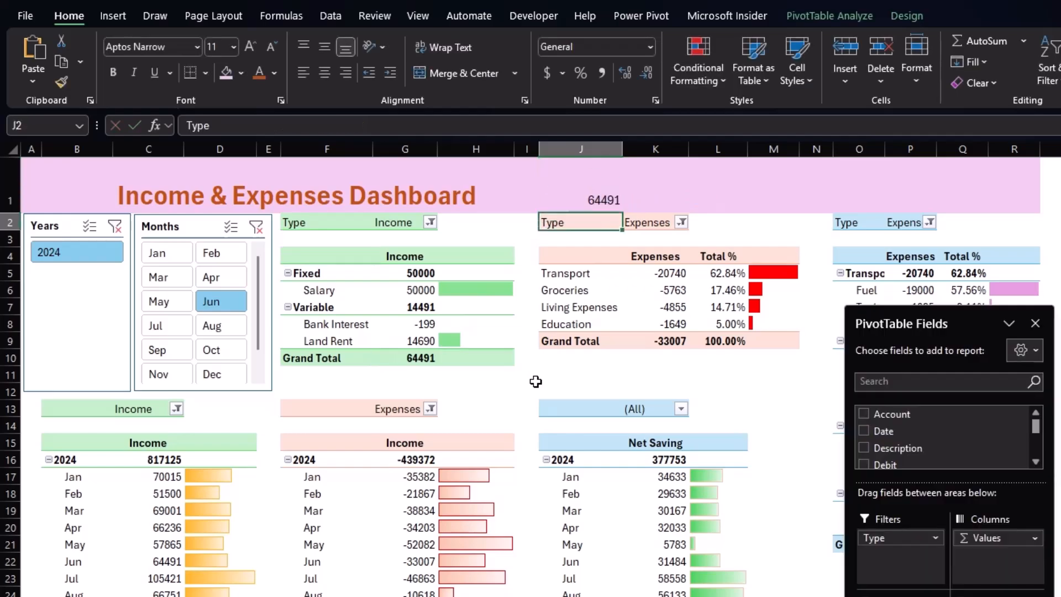
click(668, 203)
text(=)
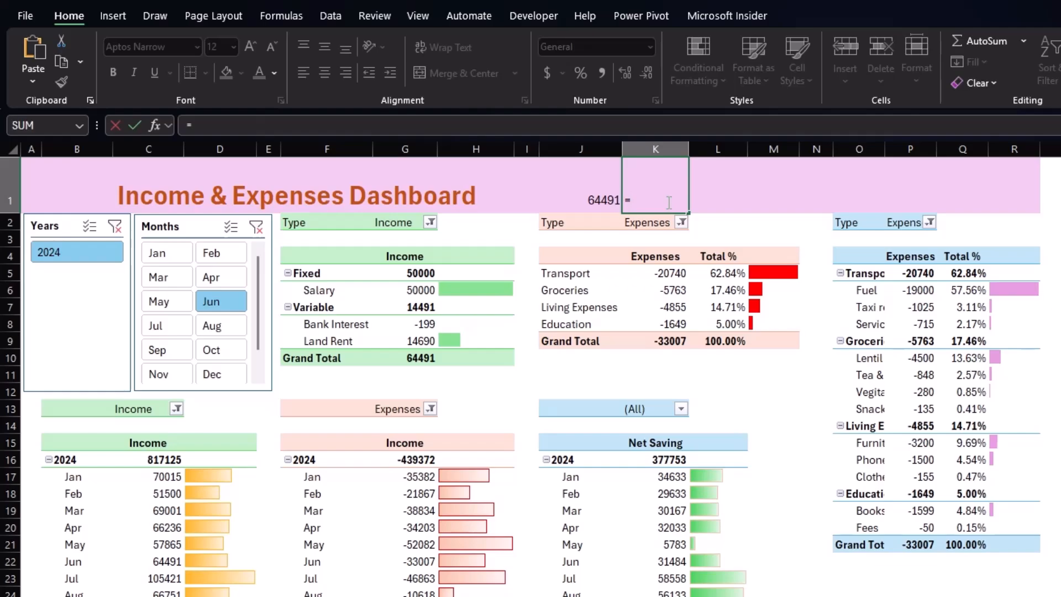
click(677, 341)
key(Return)
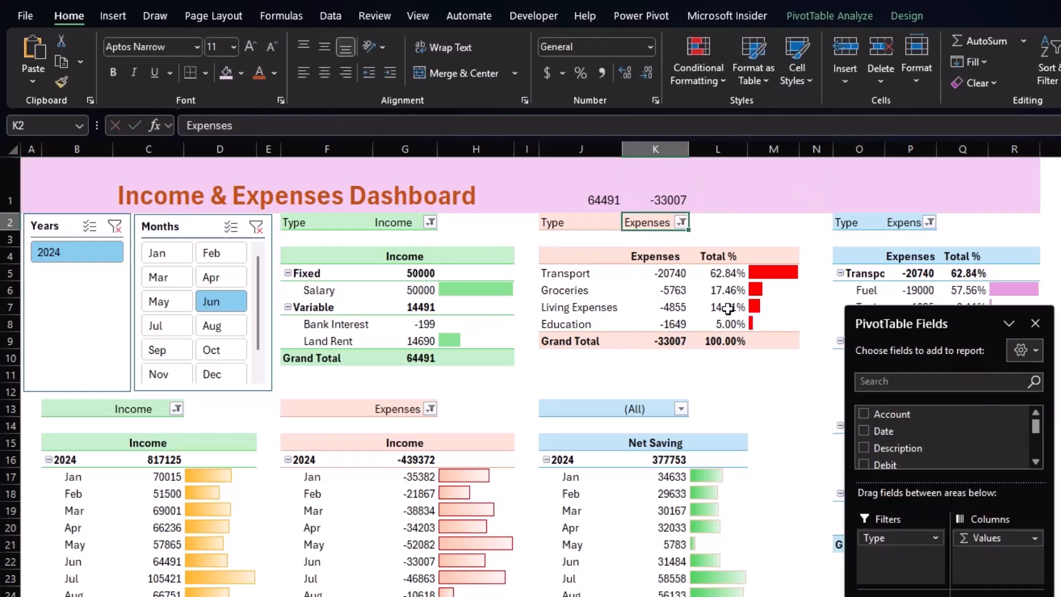
Calculate the net saving in L1 as =J1+K1.
click(735, 203)
text(=)
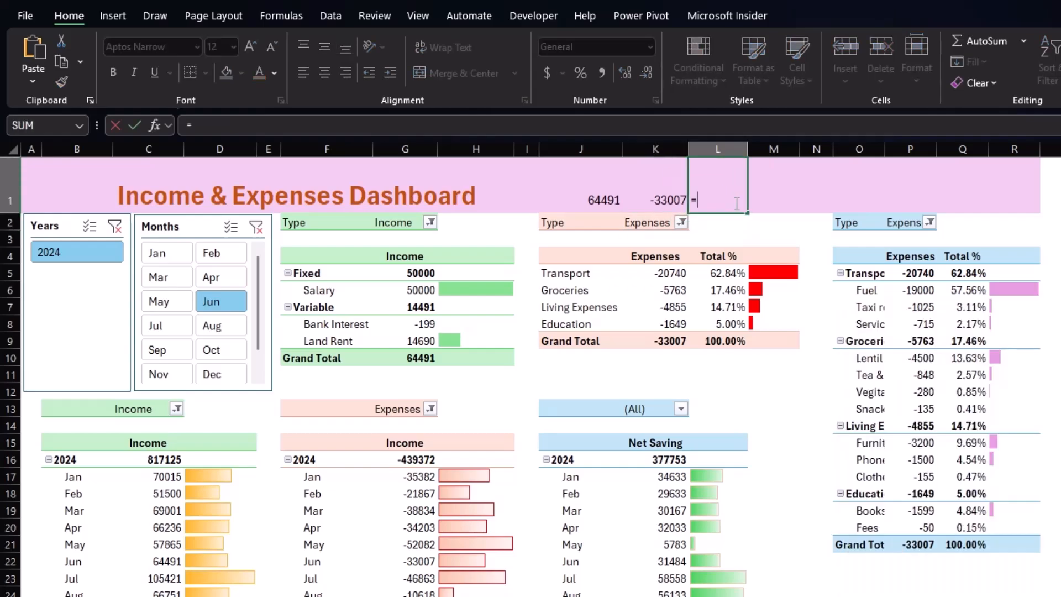
click(601, 198)
text(+)
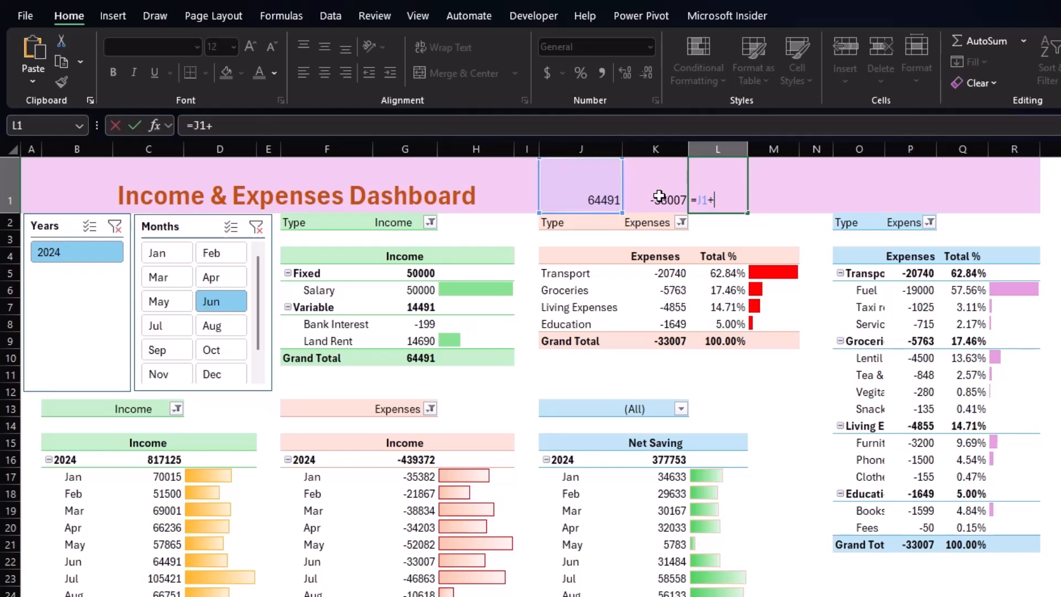
click(659, 198)
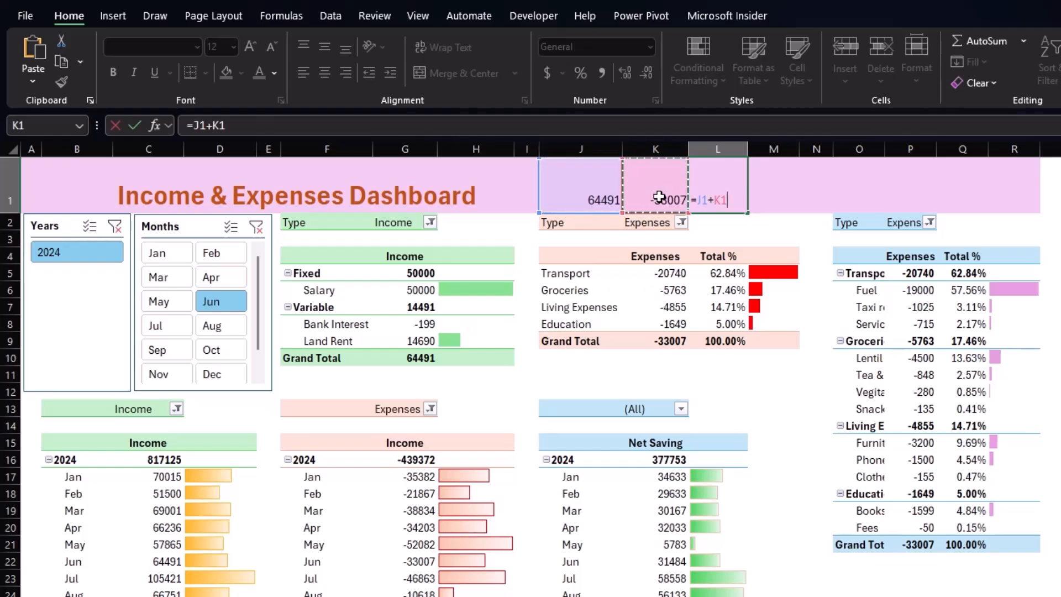
key(Return)
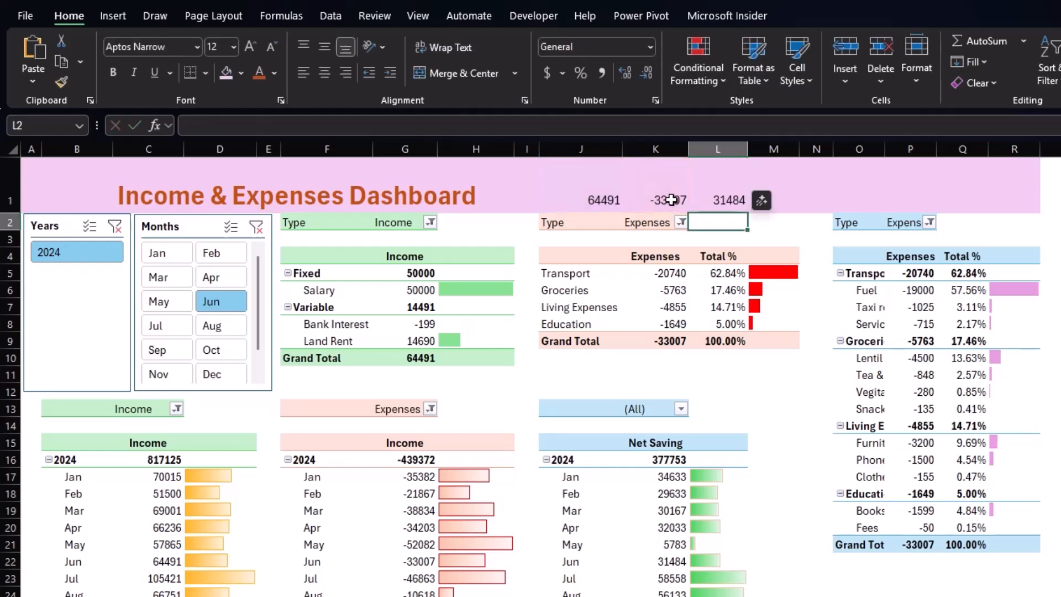
Format the three header figures in J1:L1 bold at 20 pt with green and red font colours.
drag(605, 199, 731, 201)
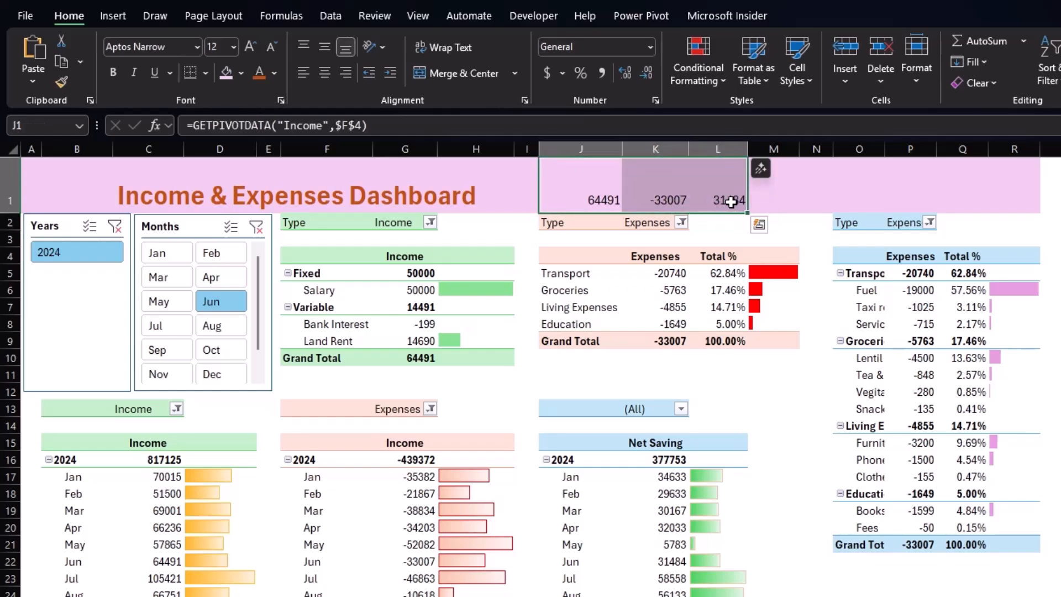
key(ctrl+b)
click(275, 72)
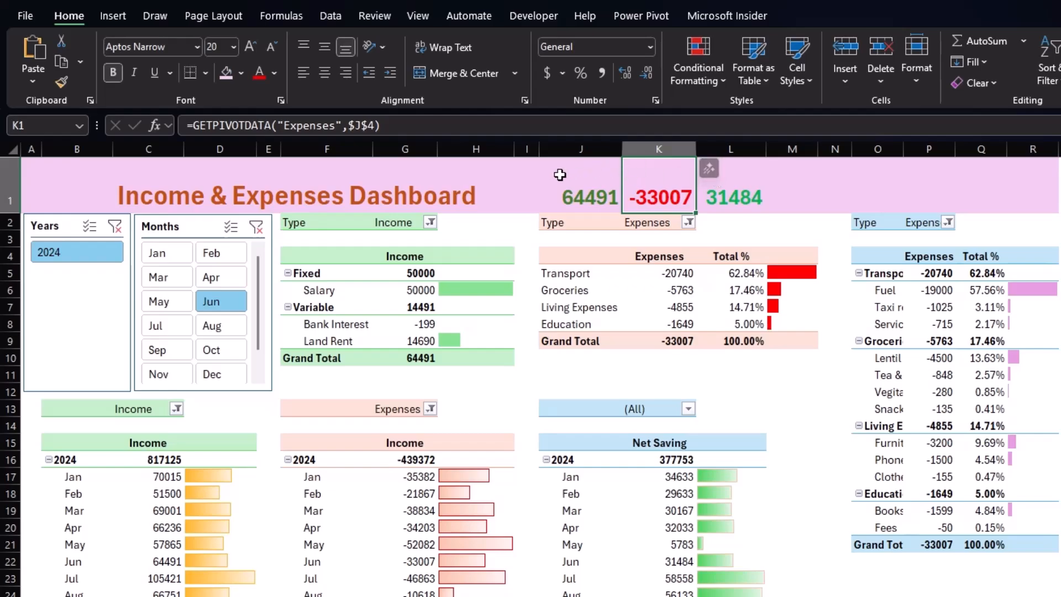
click(575, 174)
Draw a text box above J1 containing the bold label "Income".
click(113, 15)
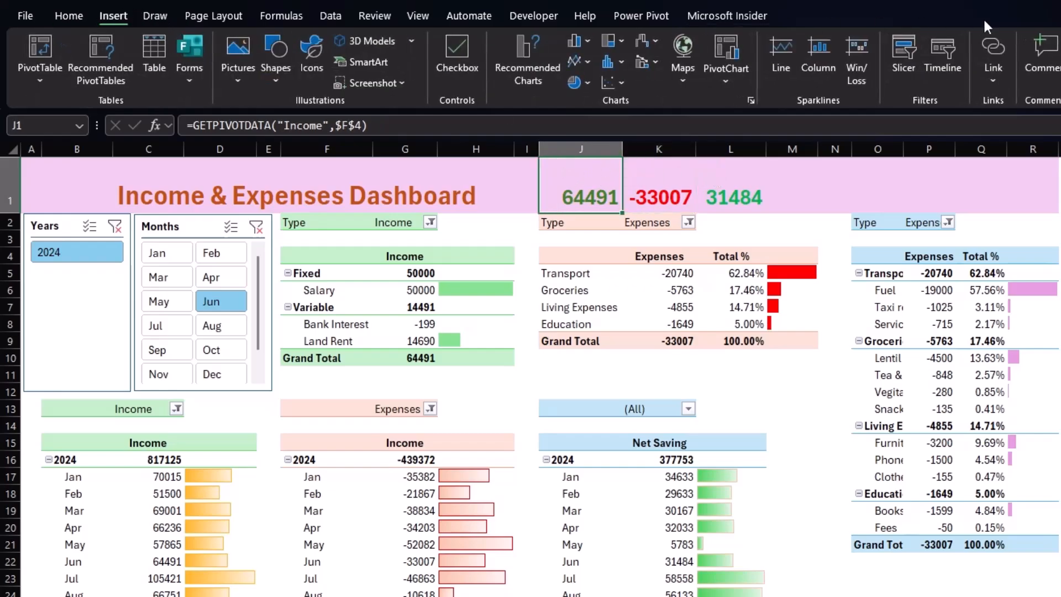
drag(550, 162, 629, 182)
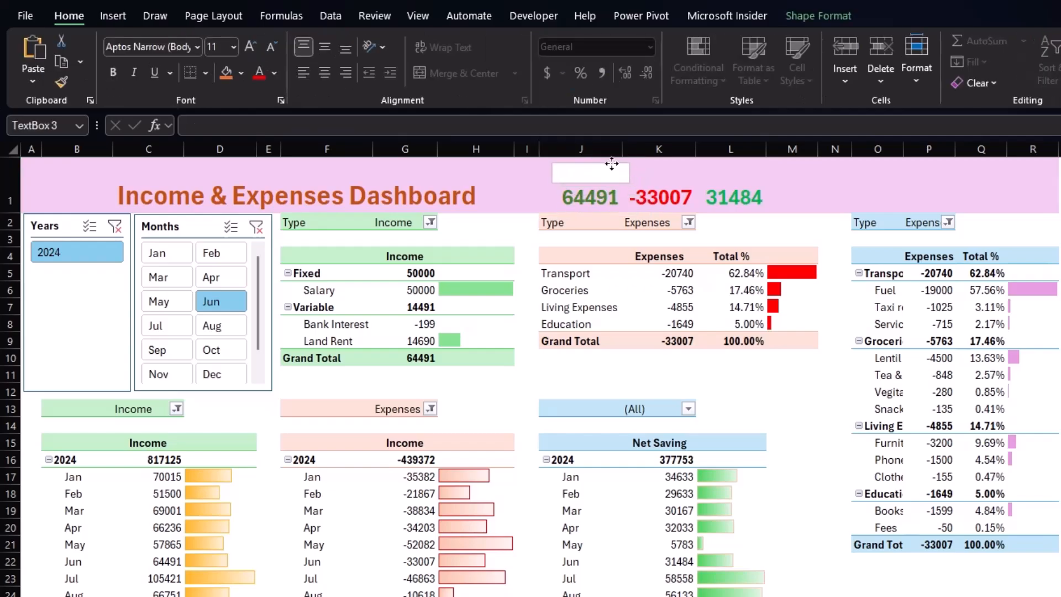
text(Income)
key(ctrl+a)
key(ctrl+b)
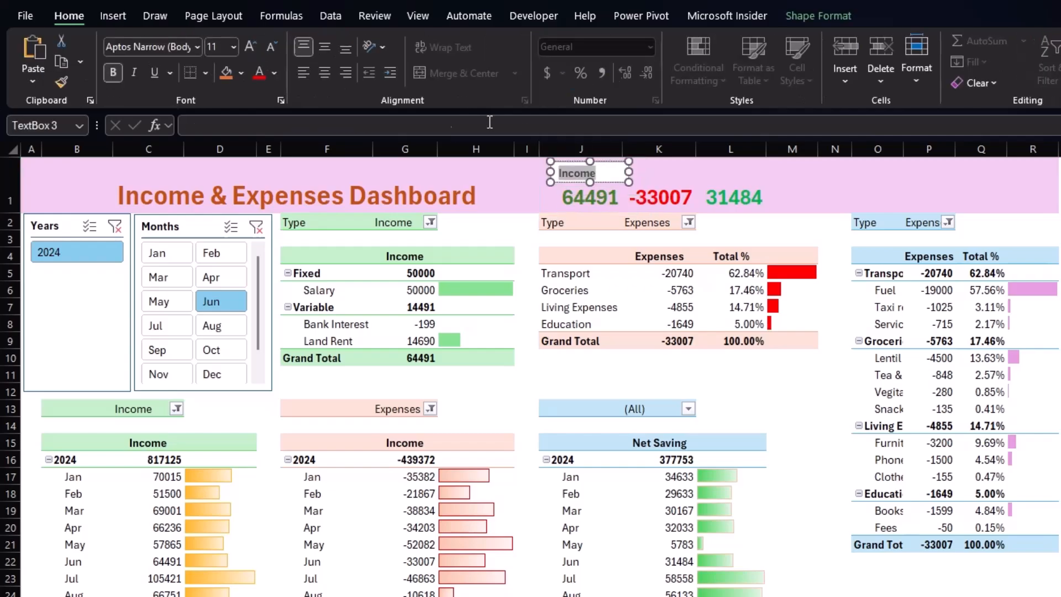
Center the label text and remove the text box's fill and outline.
click(324, 74)
click(590, 161)
click(827, 15)
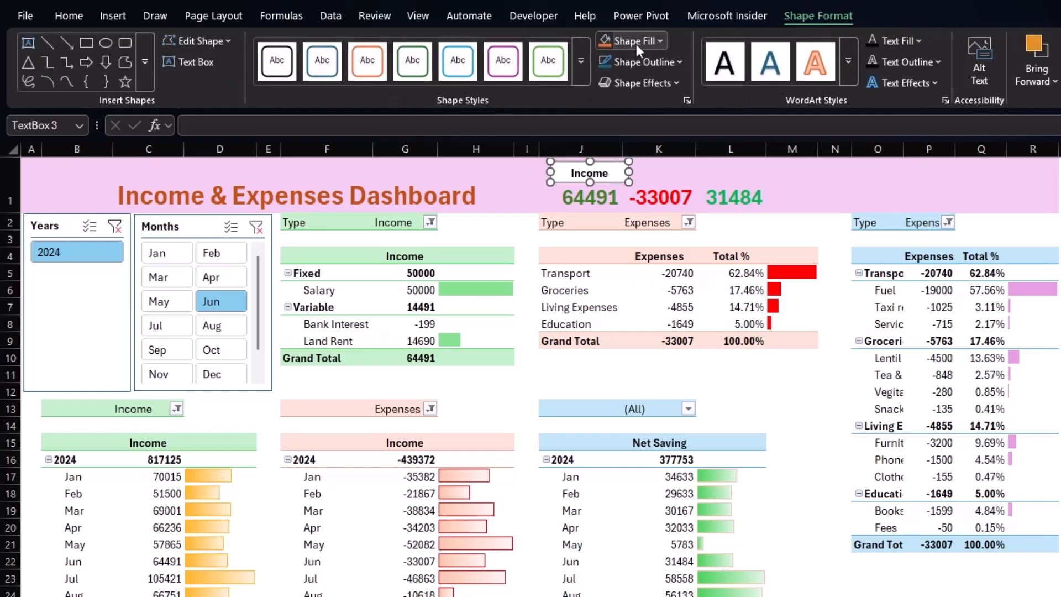
click(660, 41)
click(649, 98)
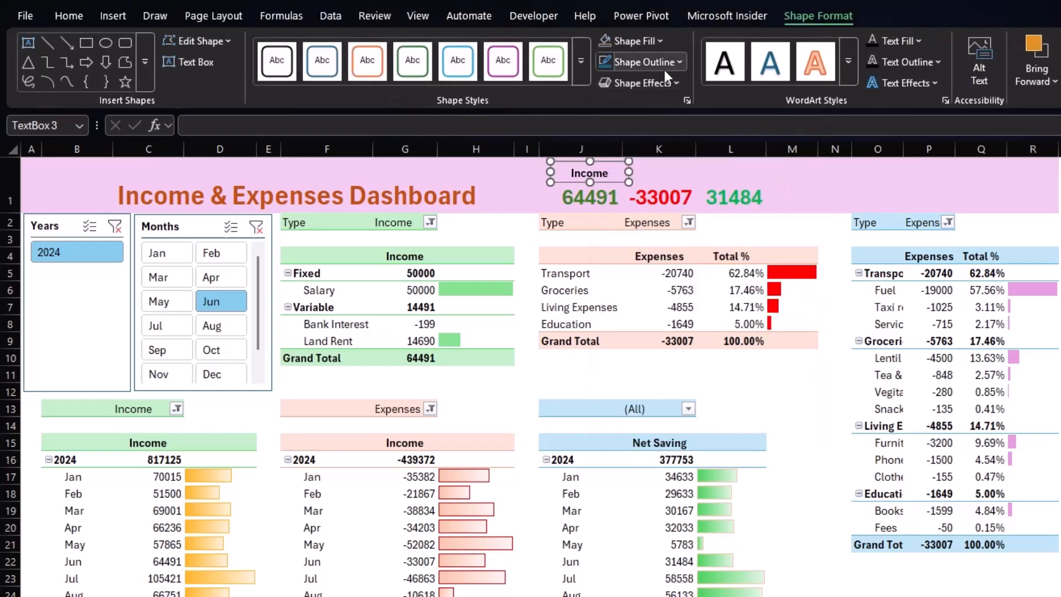
click(664, 70)
click(636, 363)
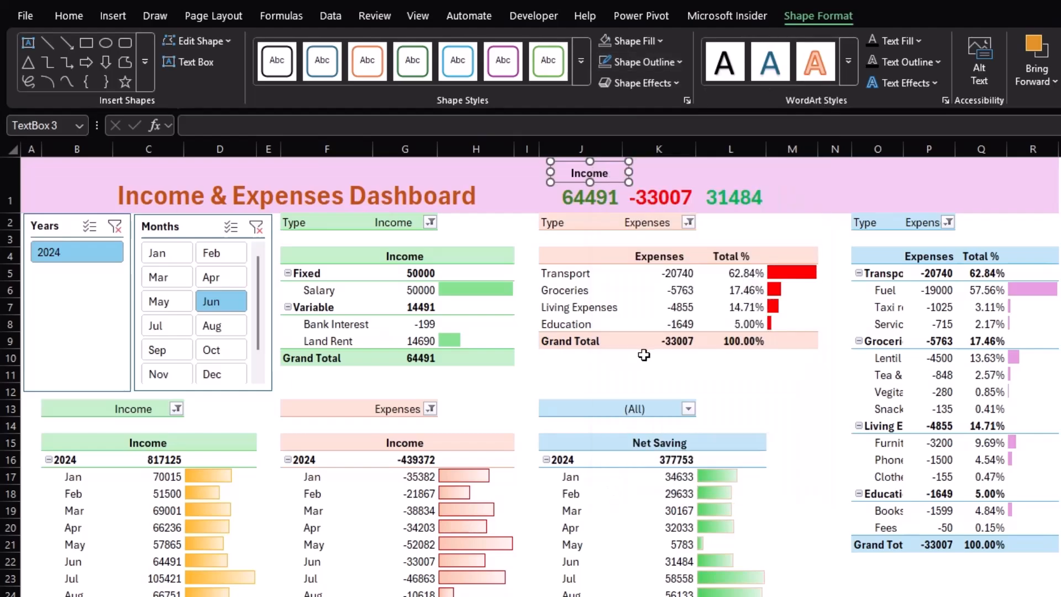
Duplicate the Income label box and place the copy above K1.
click(663, 173)
click(593, 163)
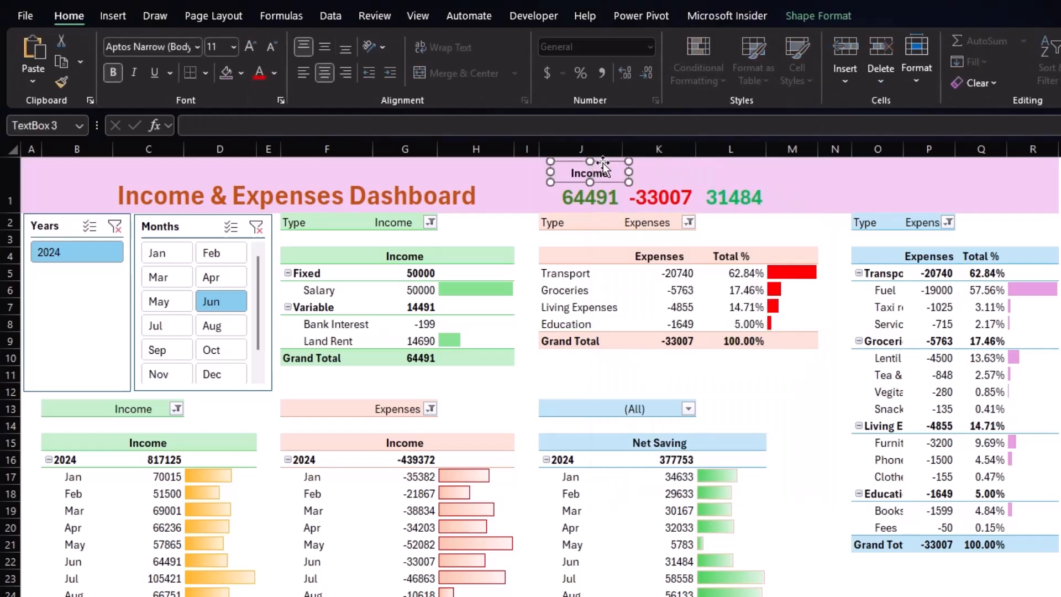
drag(602, 163, 678, 168)
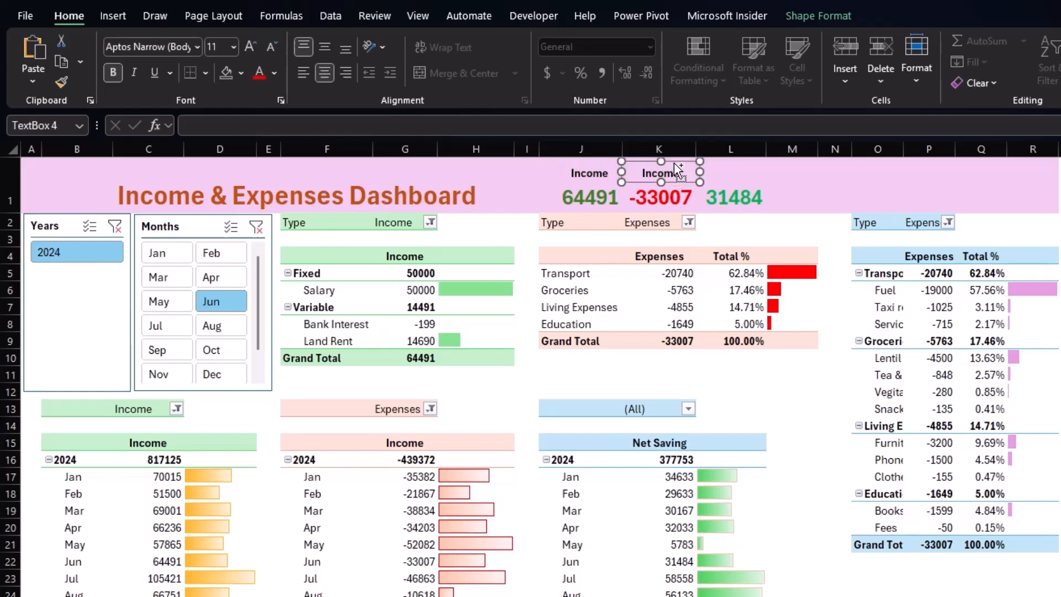
Duplicate the label box, place the copy above L1, and rename the middle label "Expenses".
key(ctrl+d)
drag(694, 175, 755, 163)
double_click(662, 174)
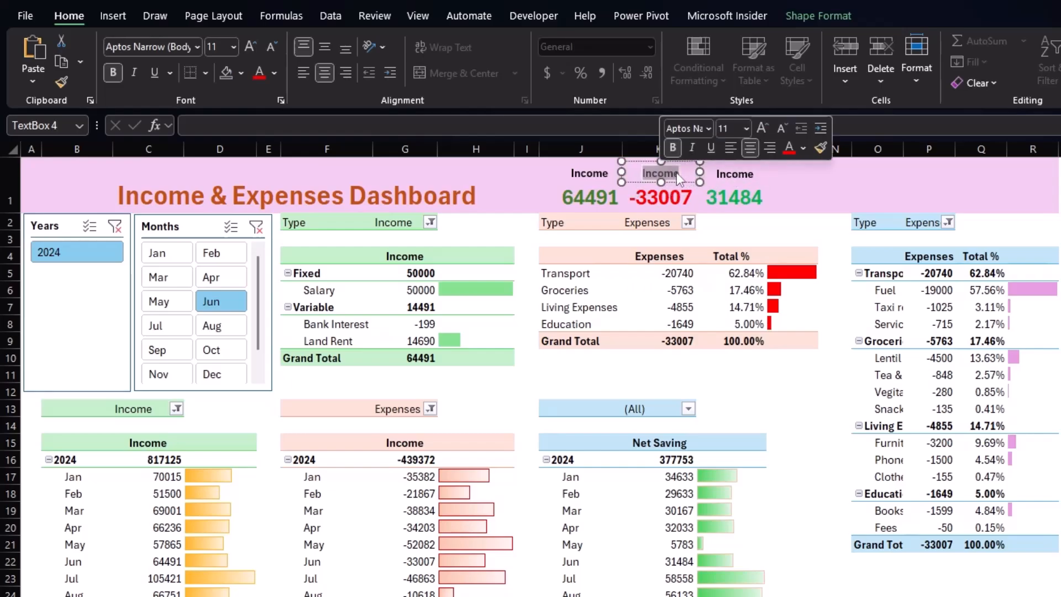
text(Expenses)
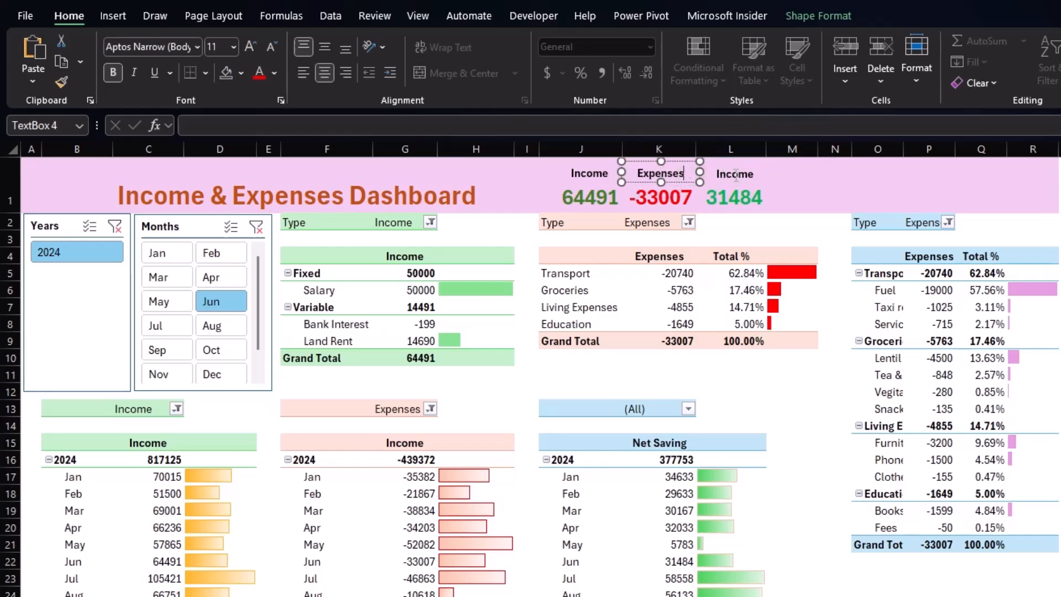
Rename the label above L1 as "Net Saving".
click(733, 174)
key(BackSpace)
text(Net Income)
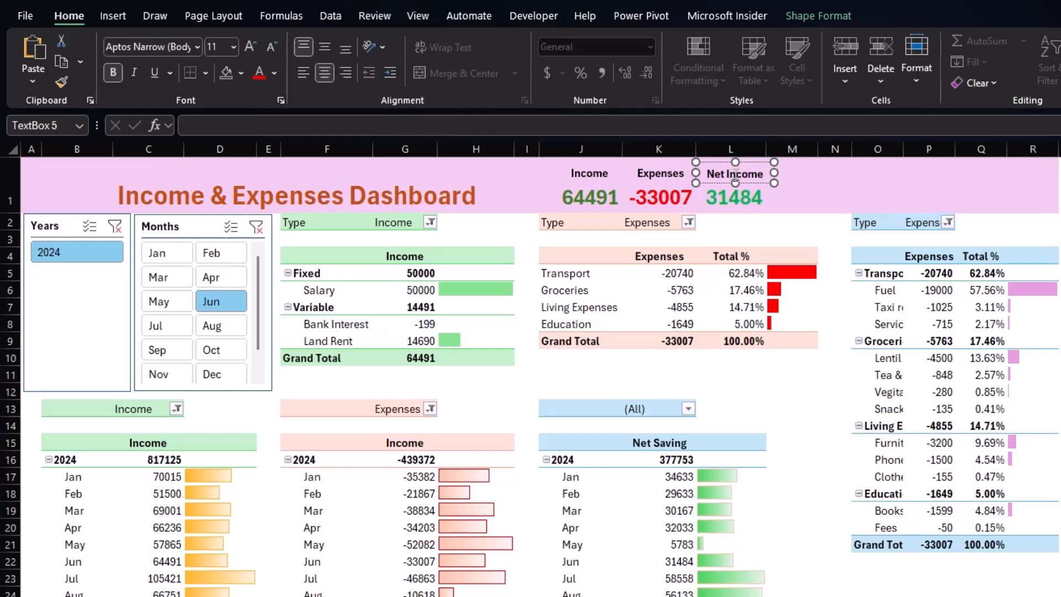
key(BackSpace)
key(BackSpace)
key(BackSpace)
key(BackSpace)
key(BackSpace)
key(BackSpace)
text(Saving)
Apply an Accounting number format with the rupee ₹ symbol to the header figures in J1:L1.
click(438, 260)
drag(575, 199, 702, 194)
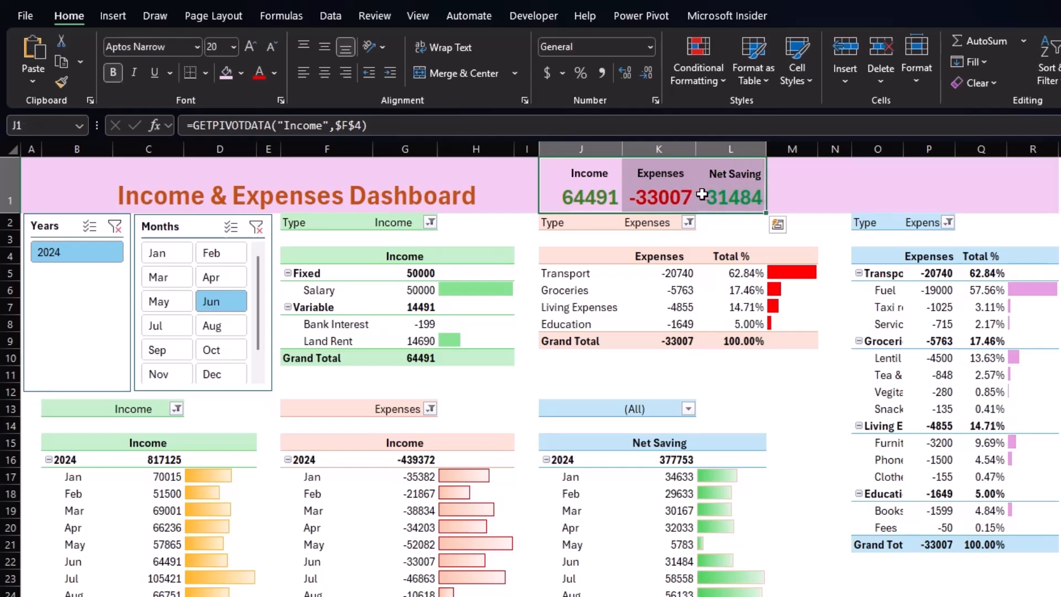
click(561, 76)
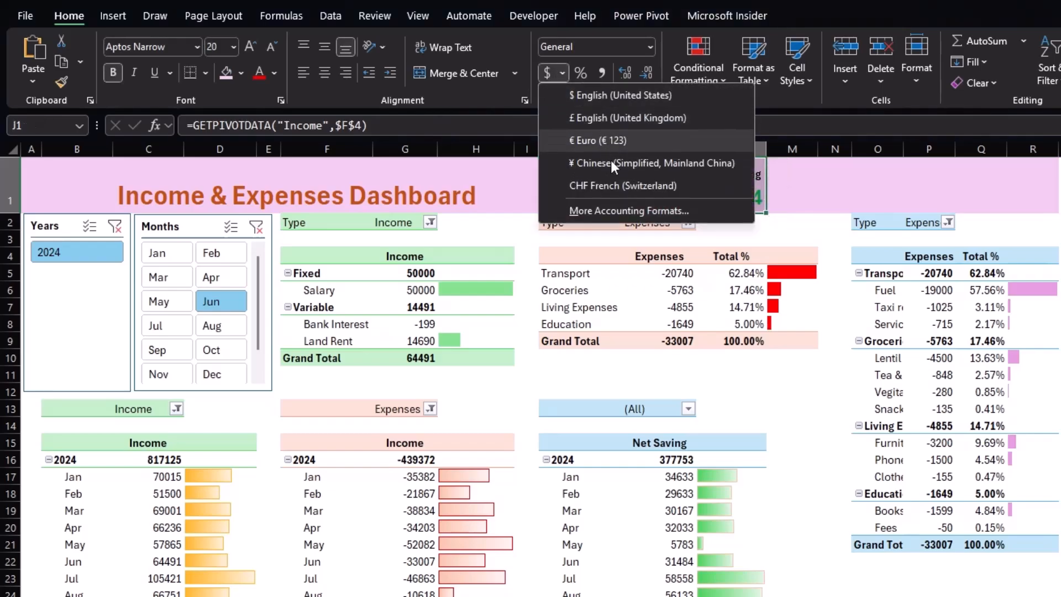
click(626, 210)
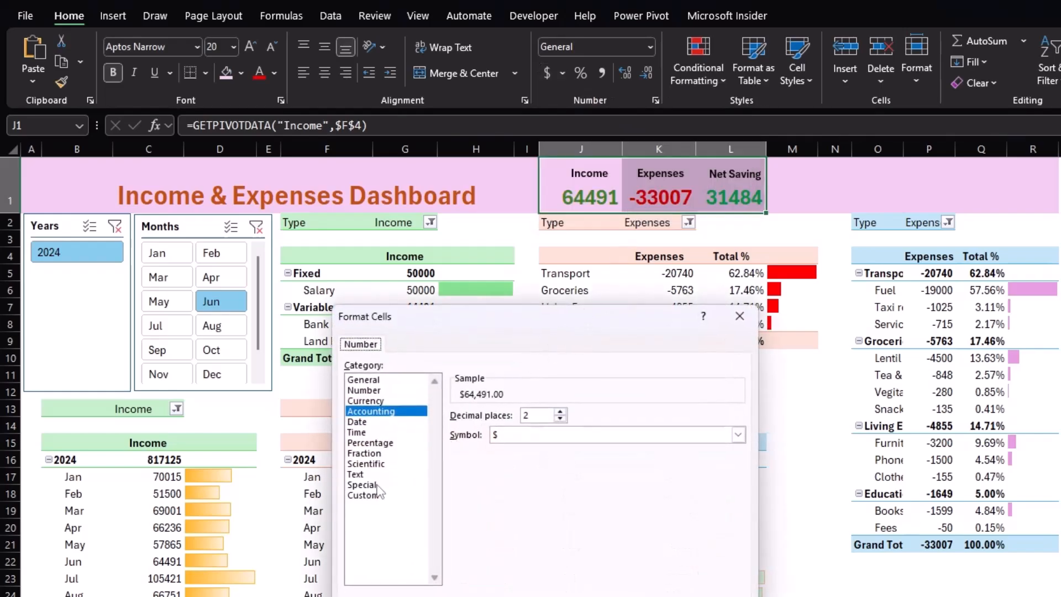
click(738, 434)
scroll(564, 533, down, 5)
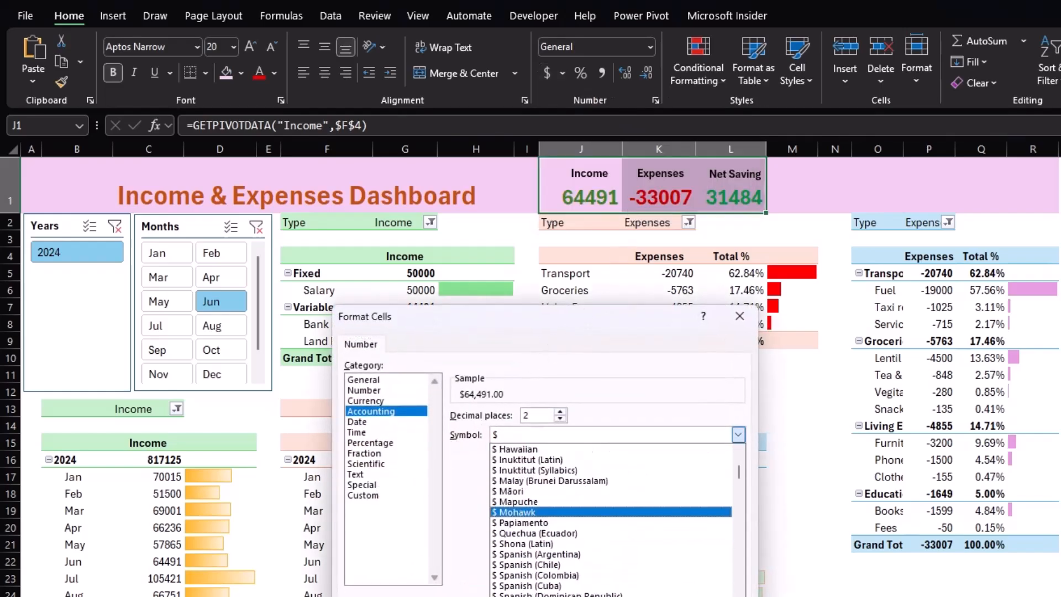
key(Return)
Set the header figures' font size to 16 pt and widen column J to fit them.
click(235, 50)
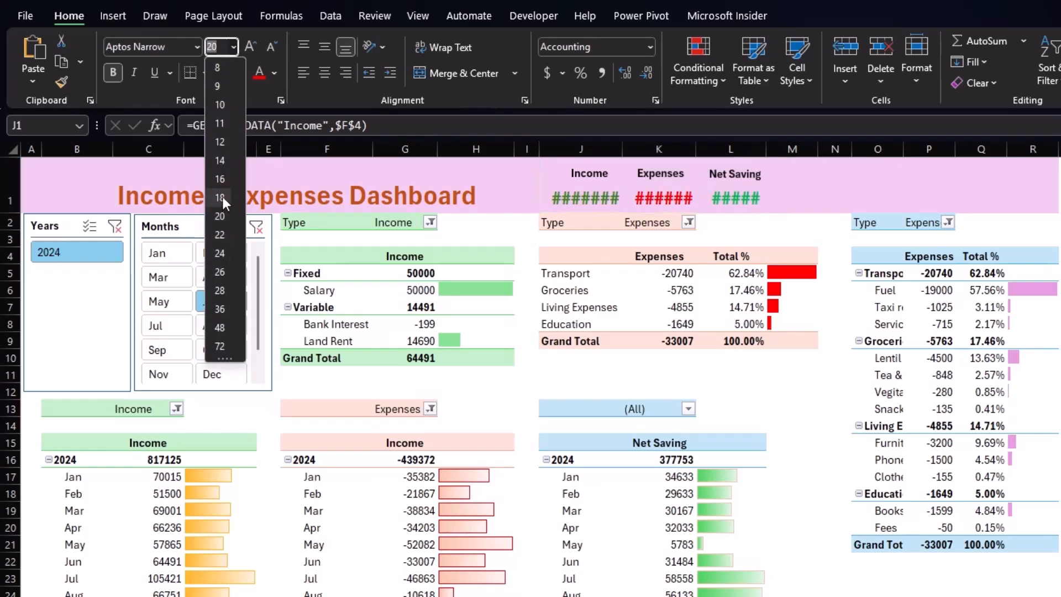
click(220, 178)
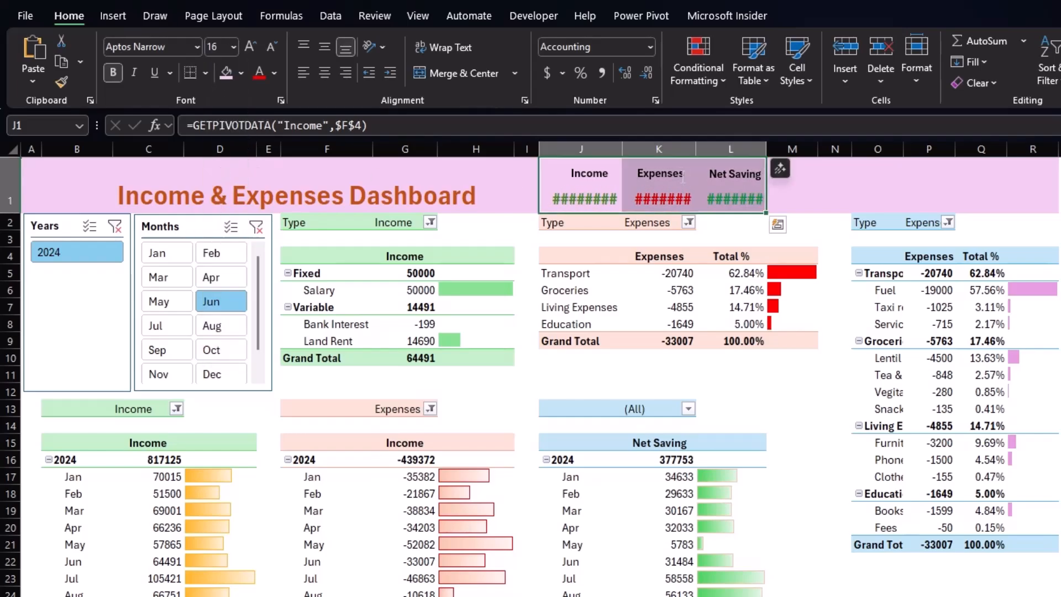
drag(623, 149, 629, 152)
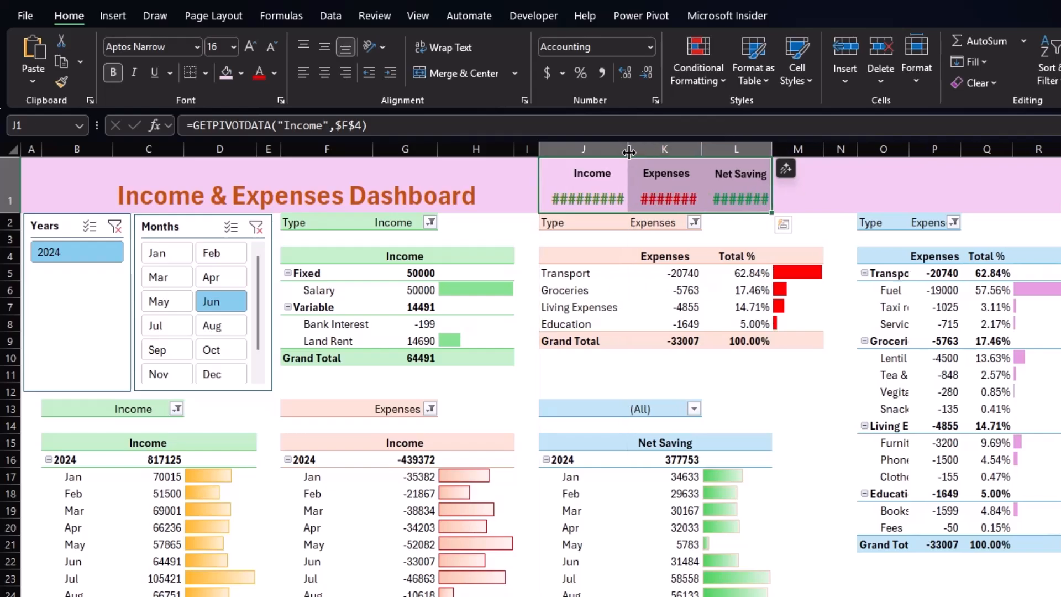
Remove both decimal places from the header figures and widen column K.
click(645, 73)
click(646, 73)
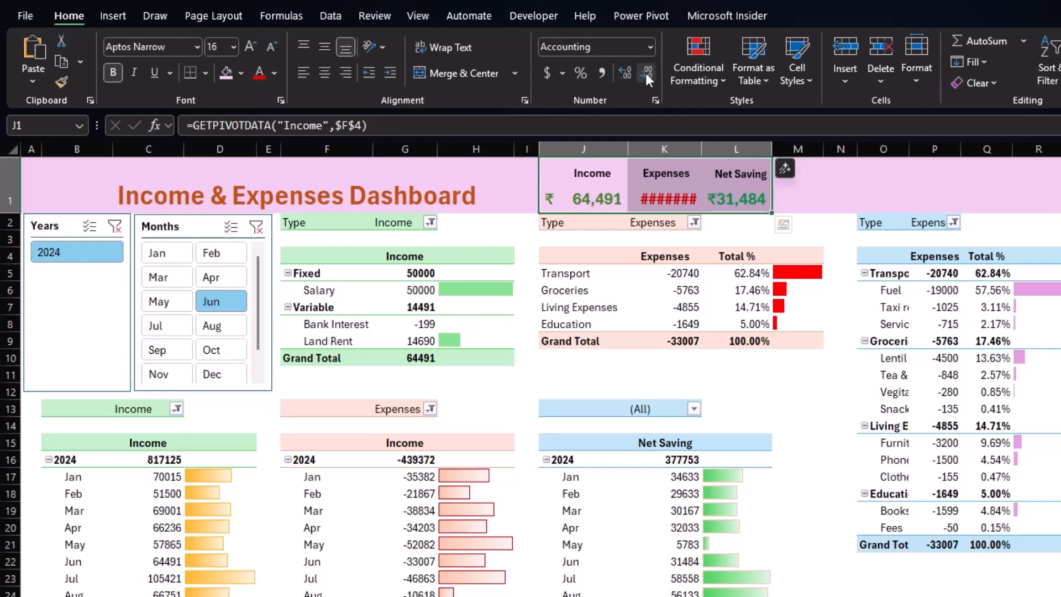
drag(701, 150, 706, 149)
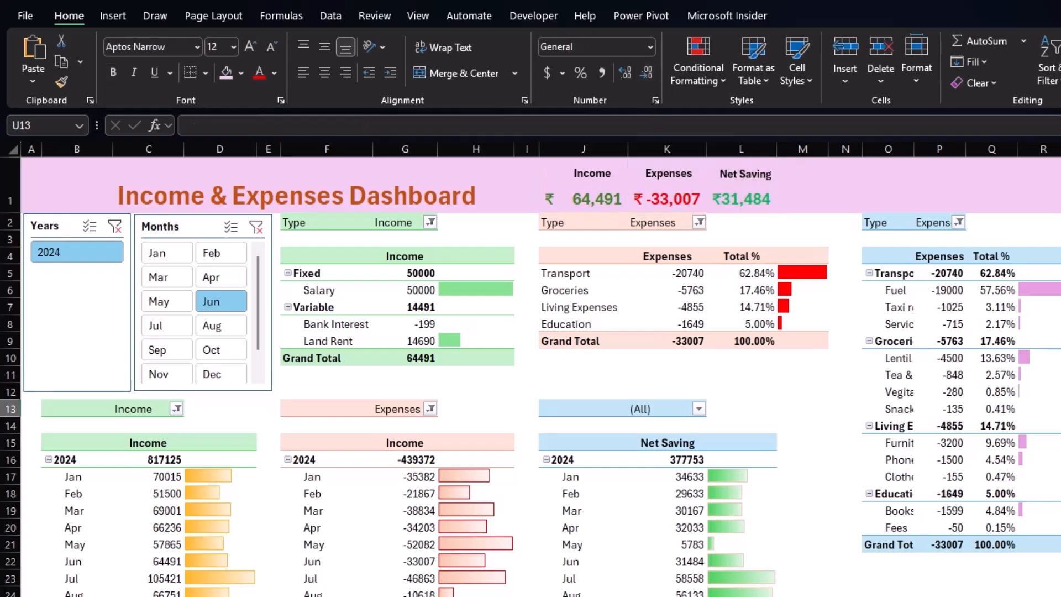
Test the Months slicer by selecting several different months, finishing with Jan.
click(161, 255)
click(167, 280)
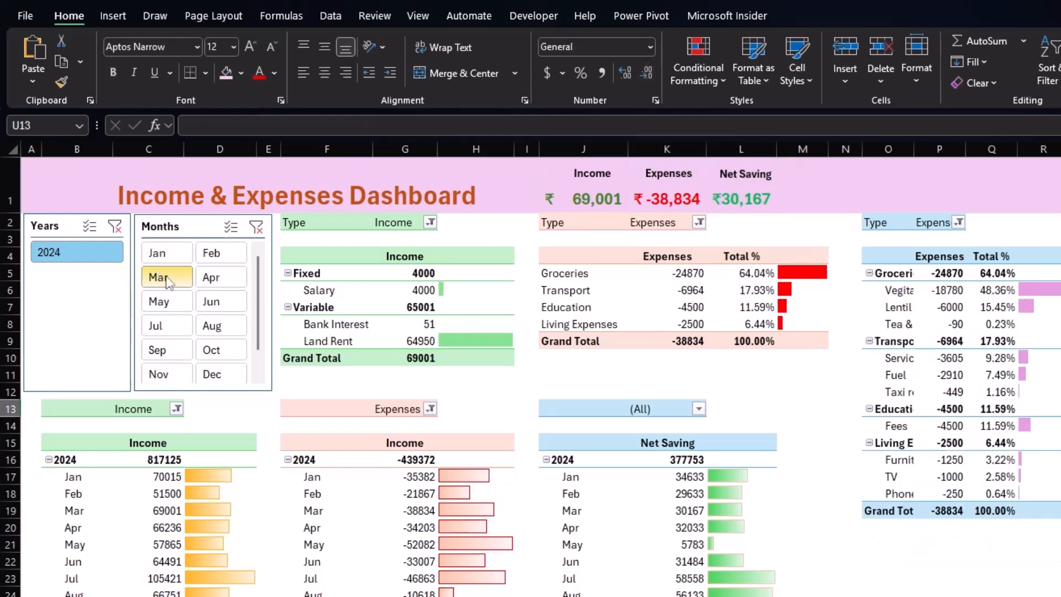
click(160, 327)
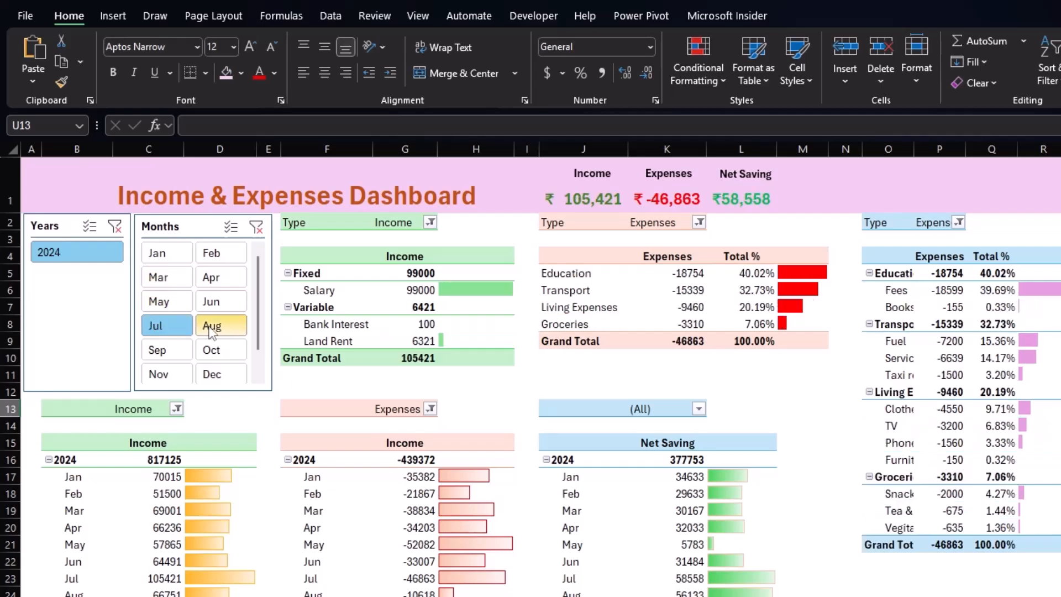
click(215, 329)
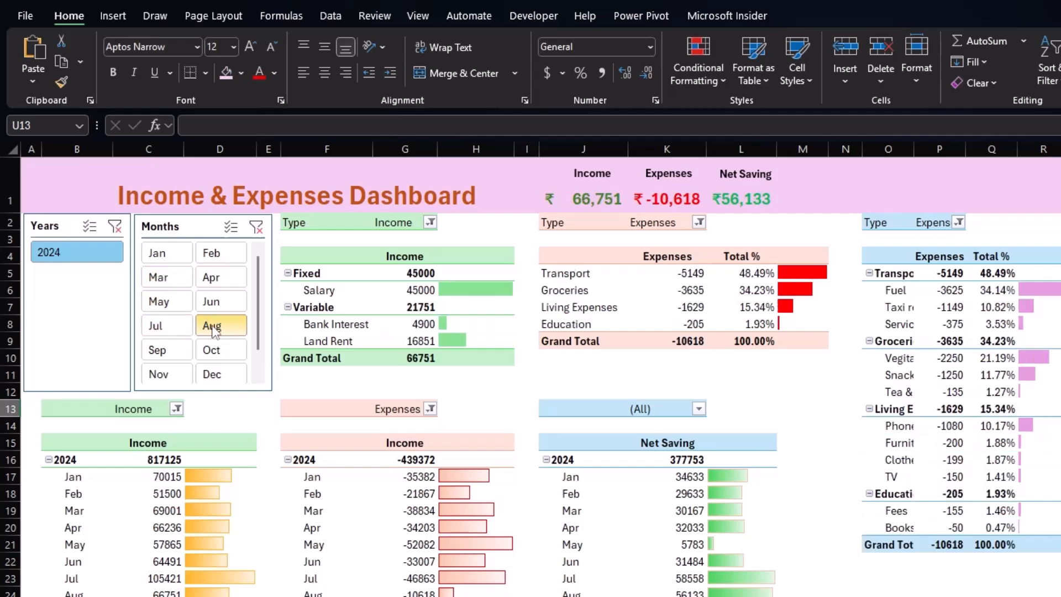
click(229, 279)
click(166, 253)
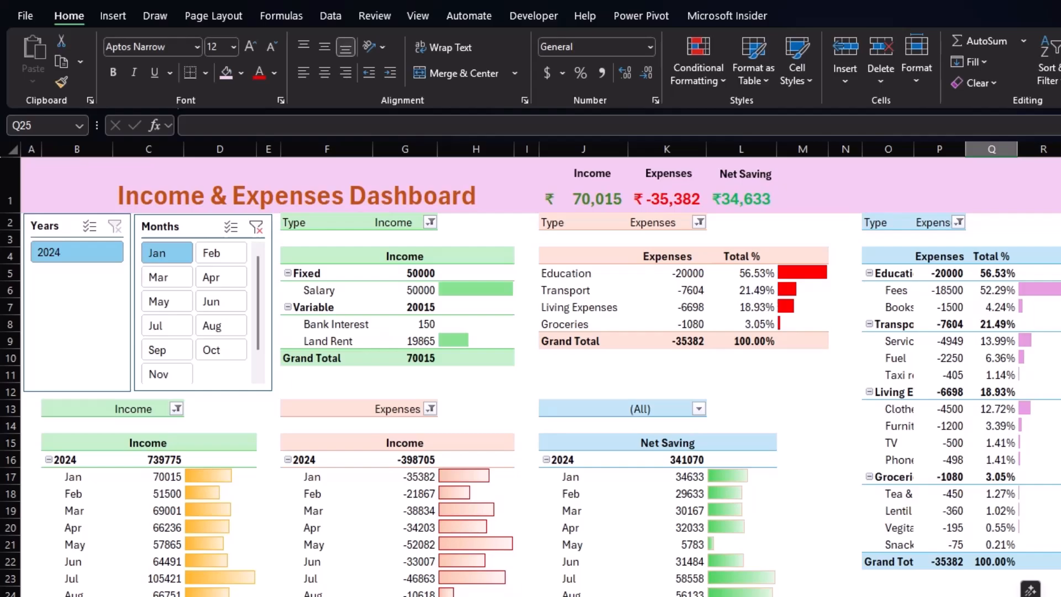